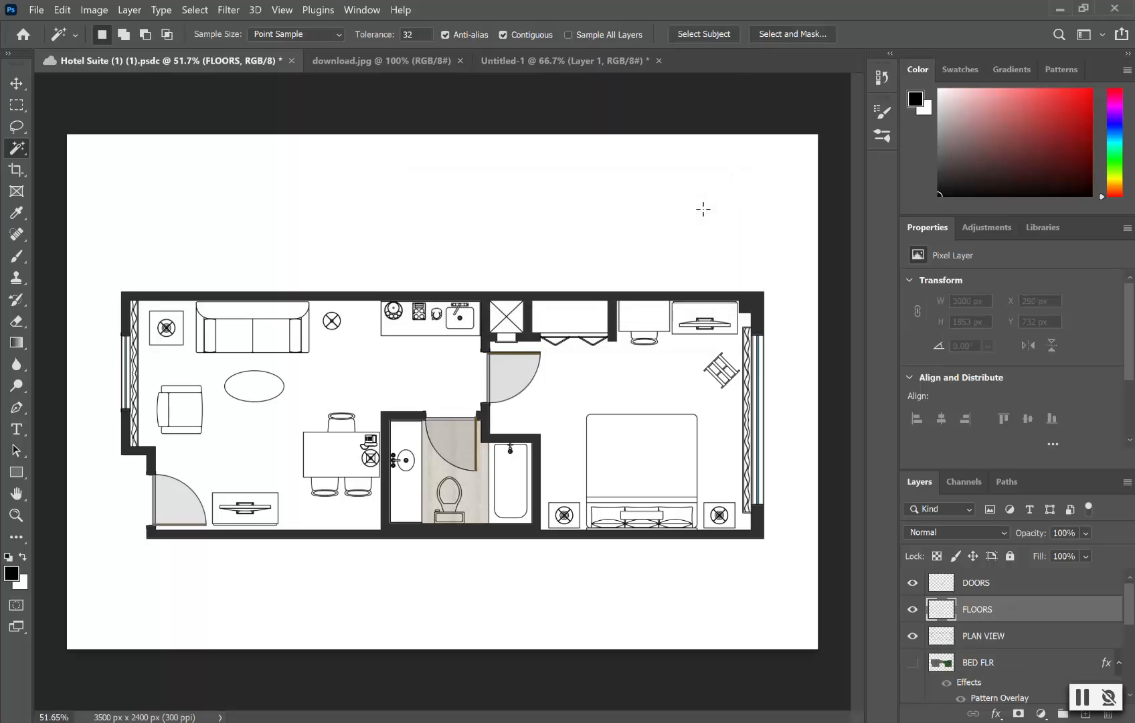
Step: Make PLAN VIEW the active layer, bring up the Magic Wand tool, and save the floor plan
click(1012, 638)
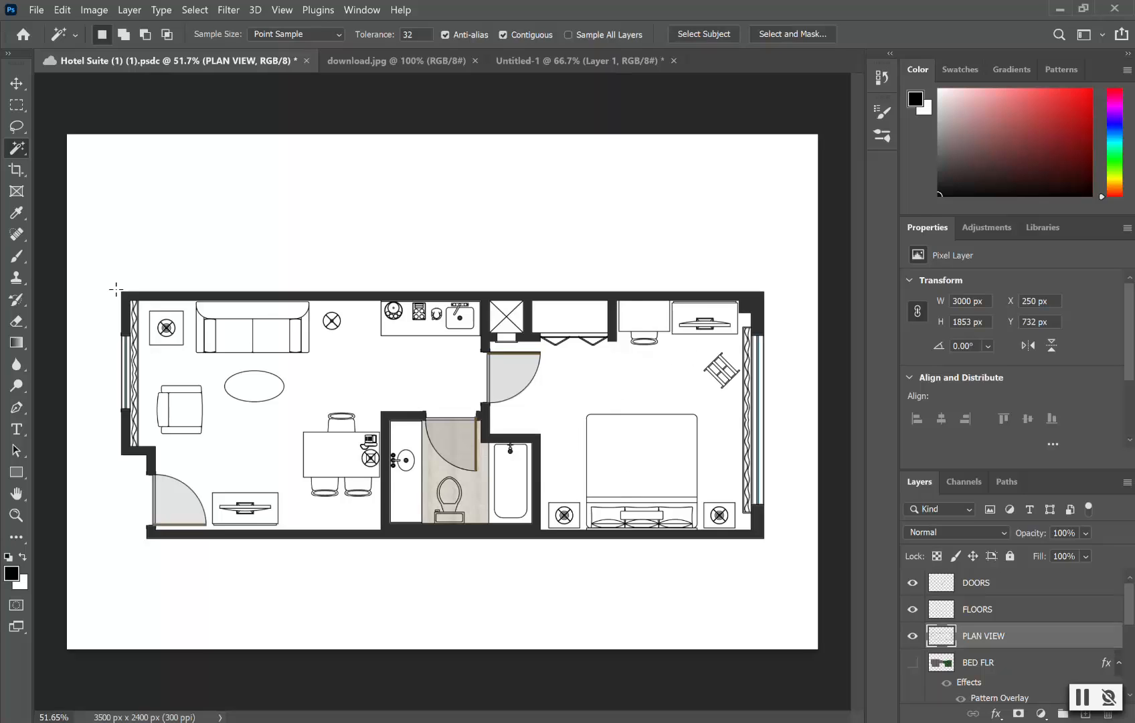
right_click(22, 150)
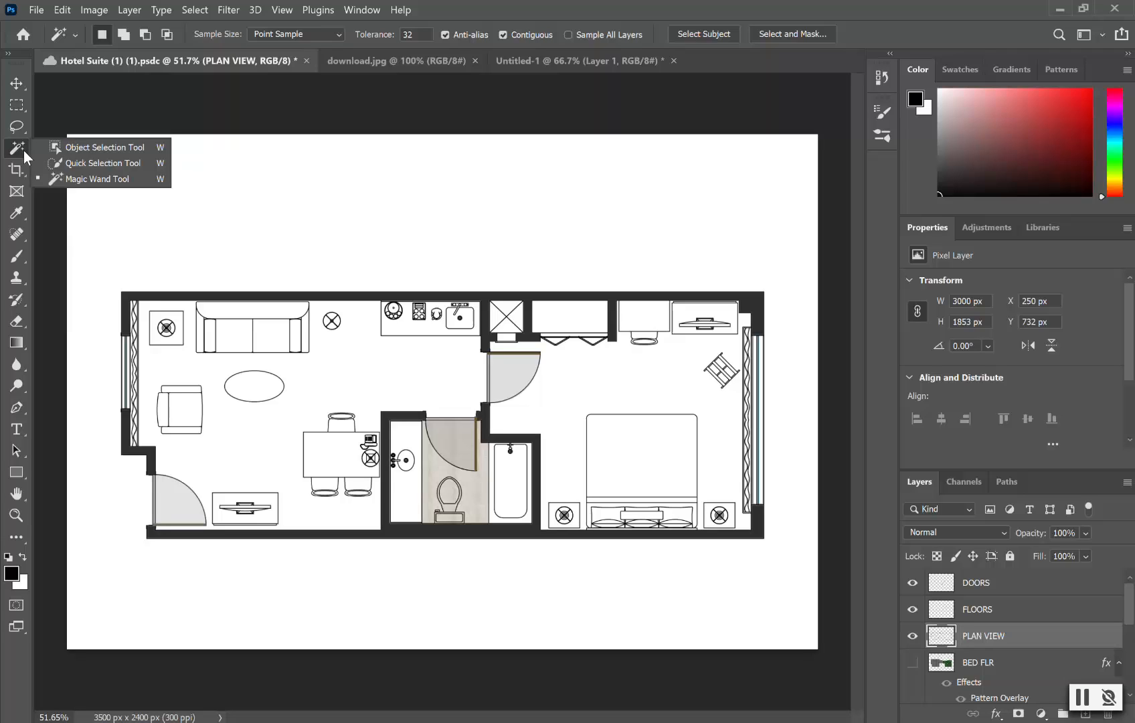
key(ctrl+s)
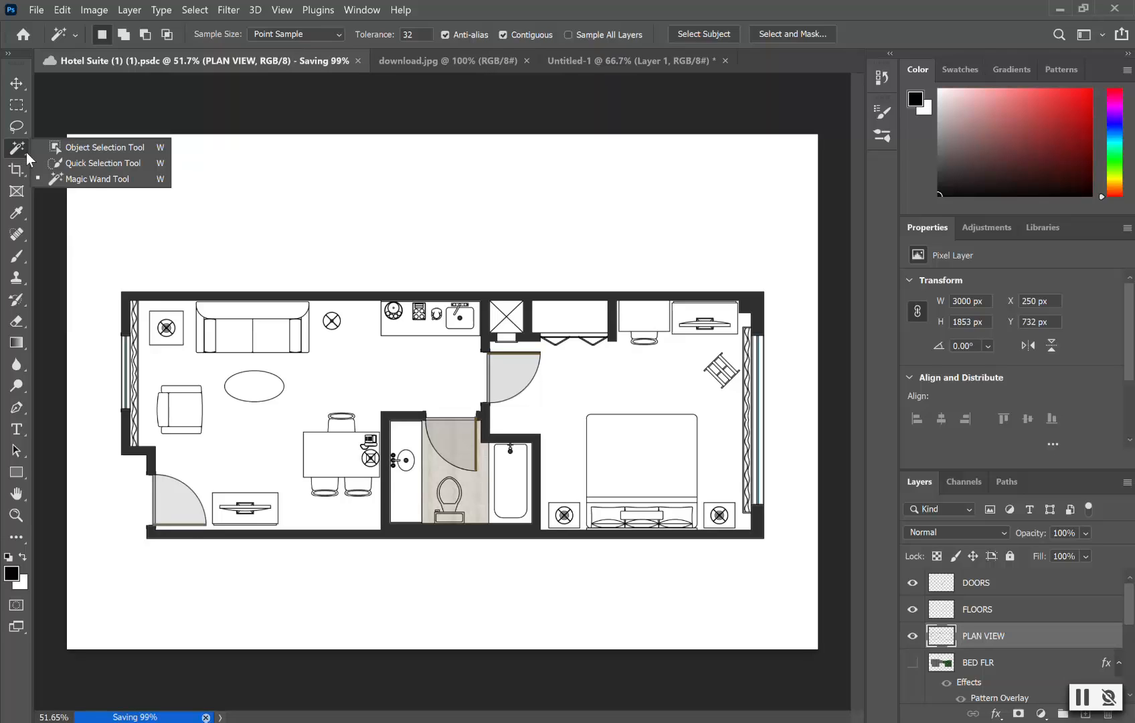
Step: Magic Wand select the living-room and bedroom floors, then make the FLOORS layer active
click(93, 181)
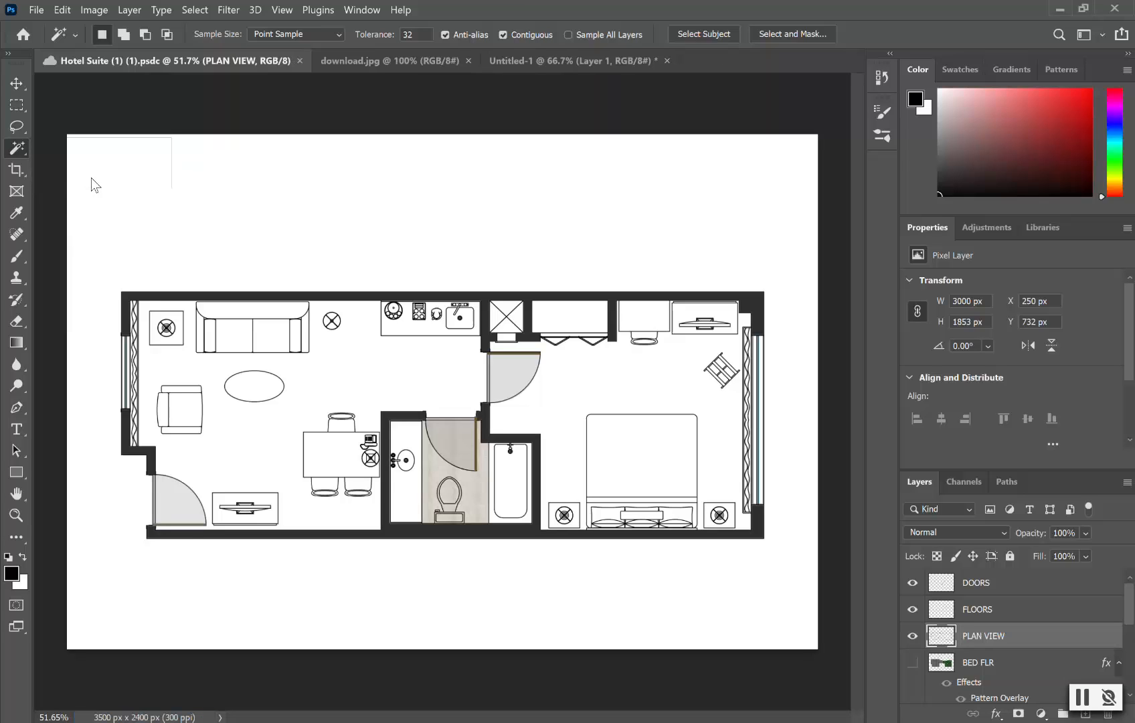
click(352, 378)
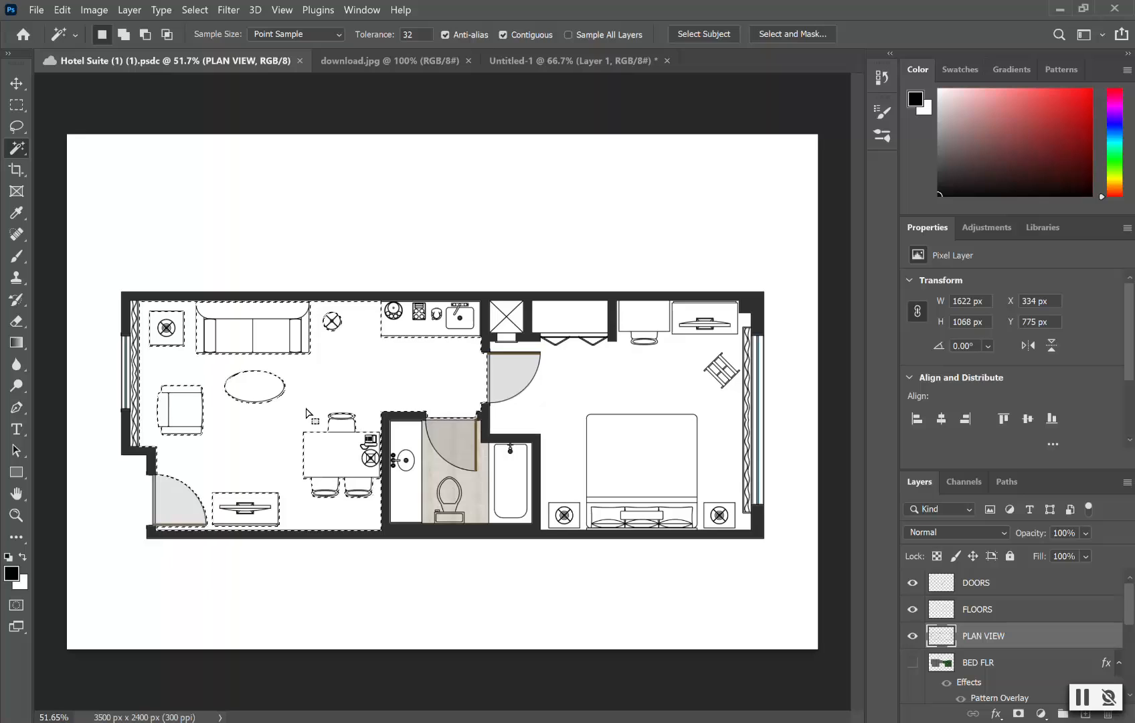
key(shift)
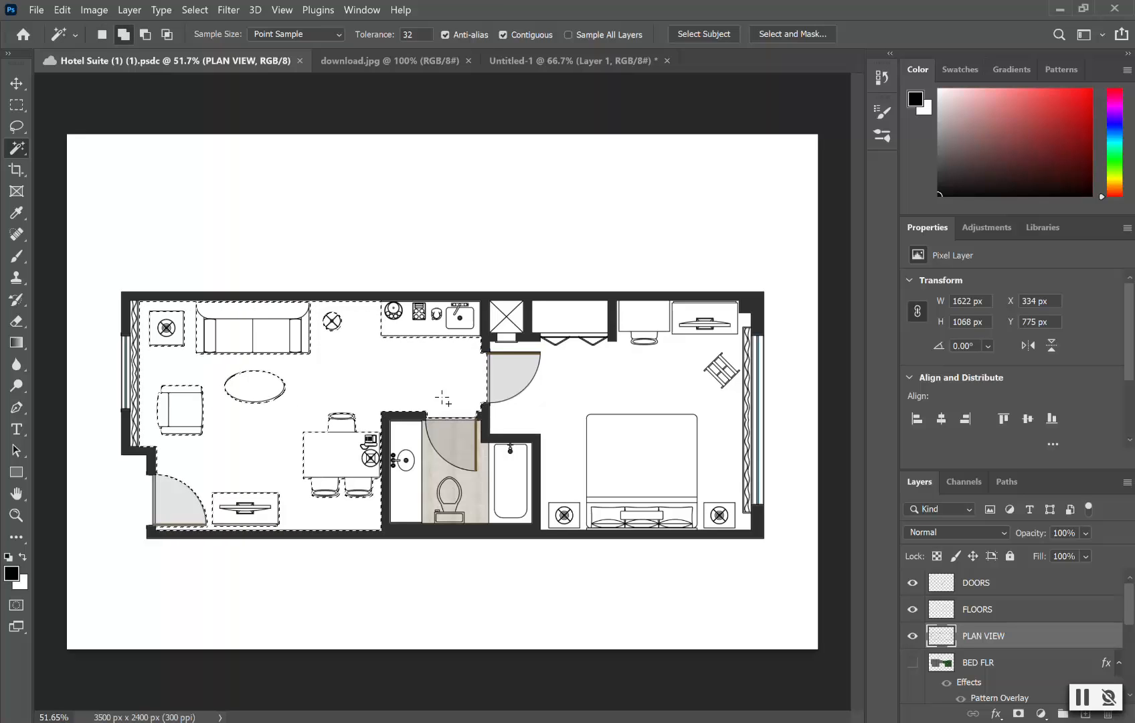
shift+click(606, 388)
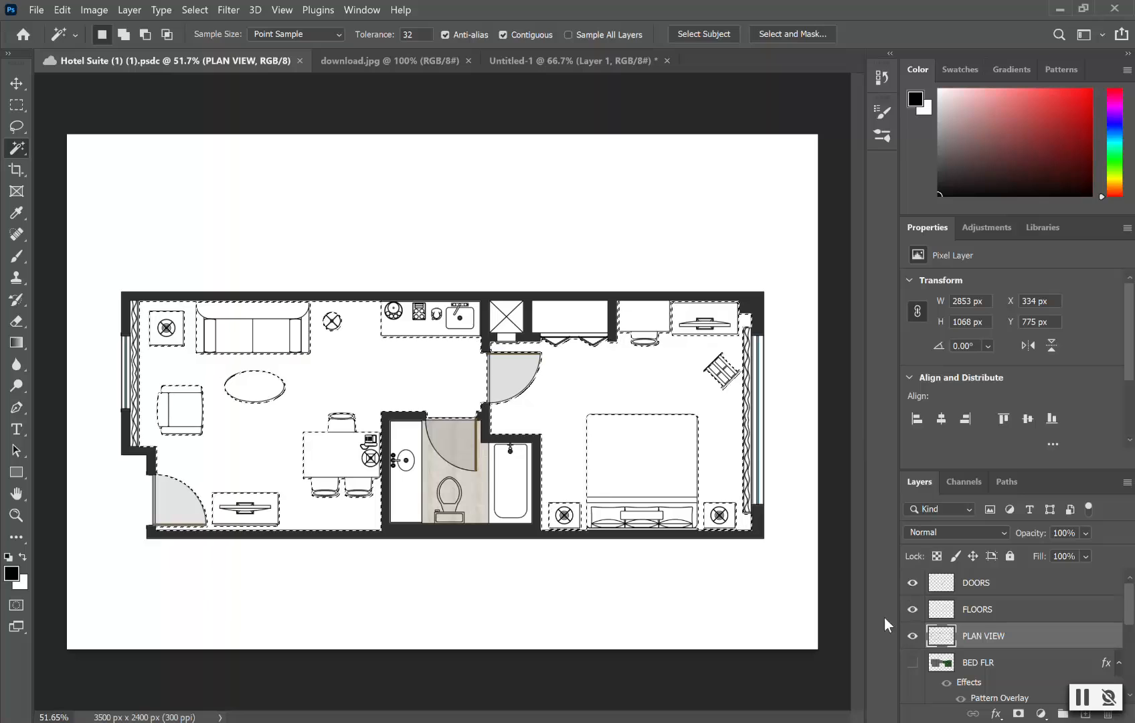
click(1003, 613)
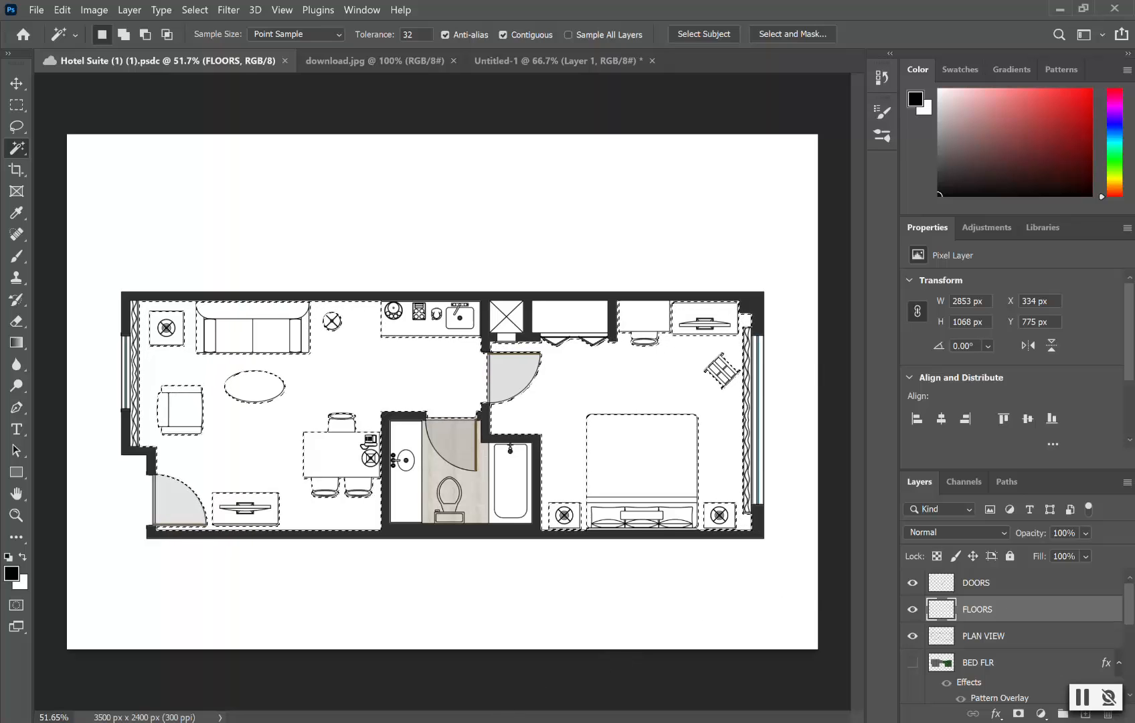
key(alt+Tab)
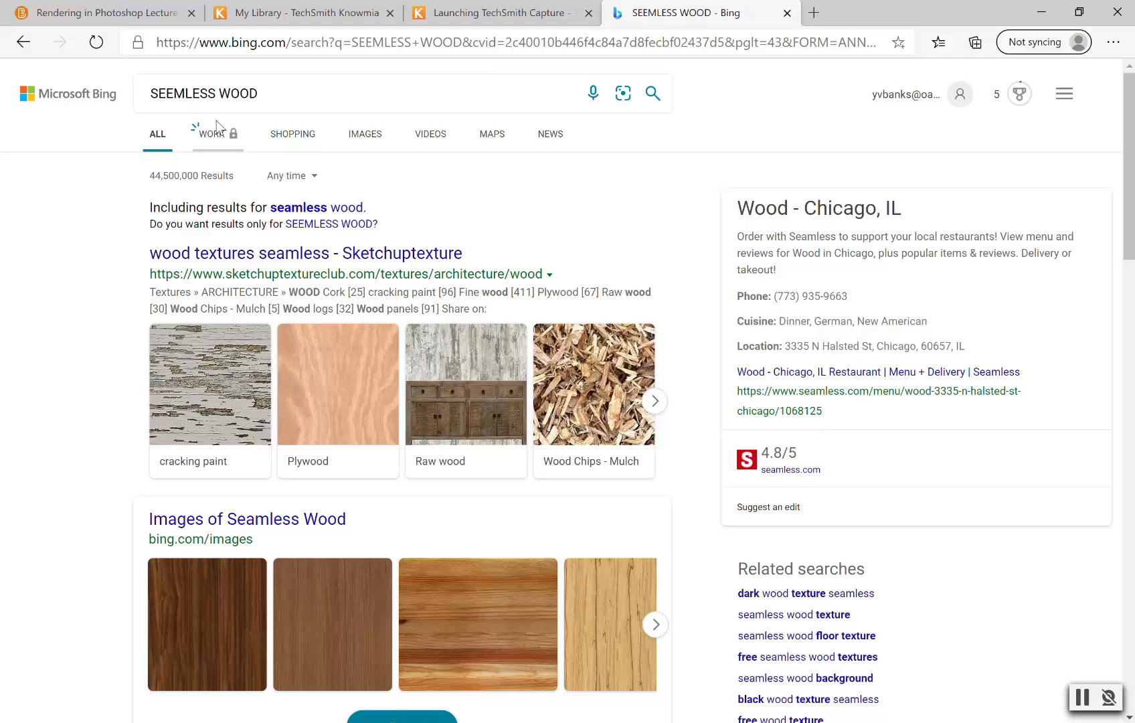
Step: Open the full Bing image results for seamless wood and scroll through them
scroll(329, 375, down, 5)
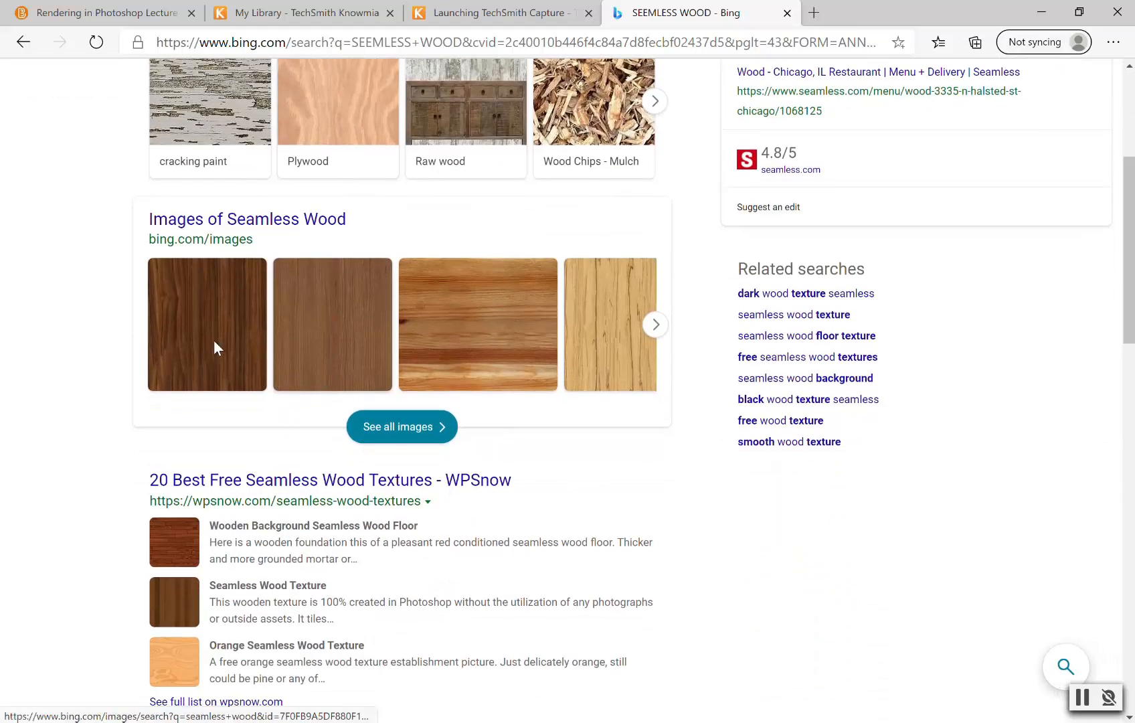
click(404, 428)
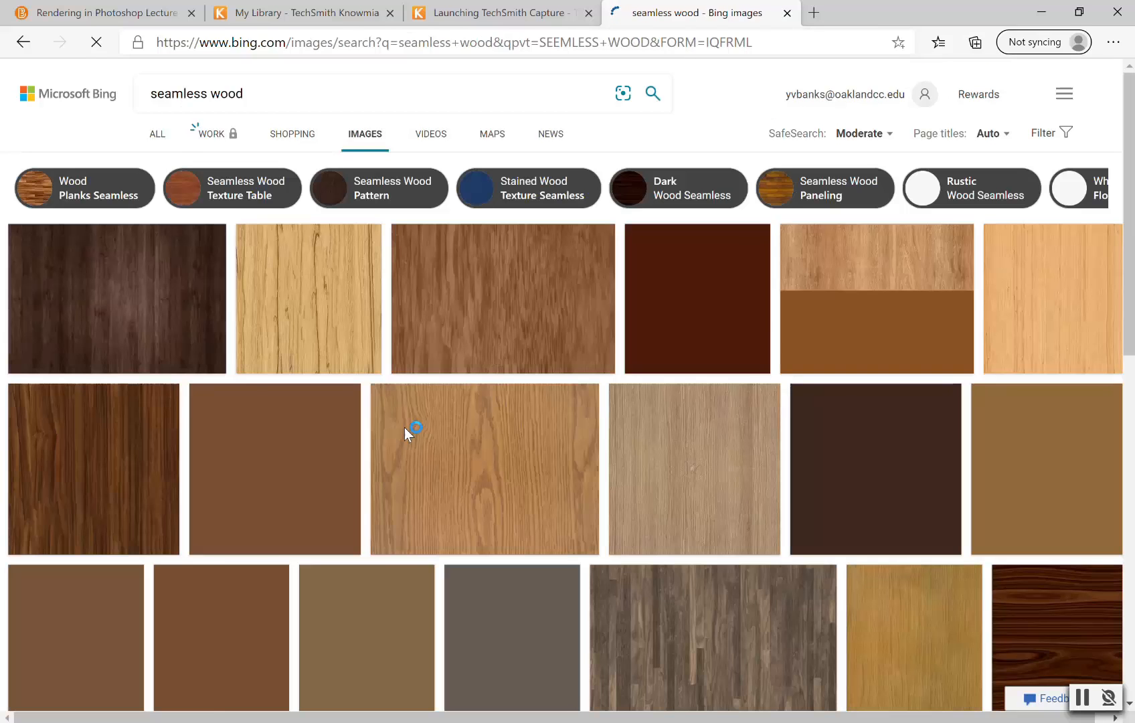
scroll(525, 436, down, 2)
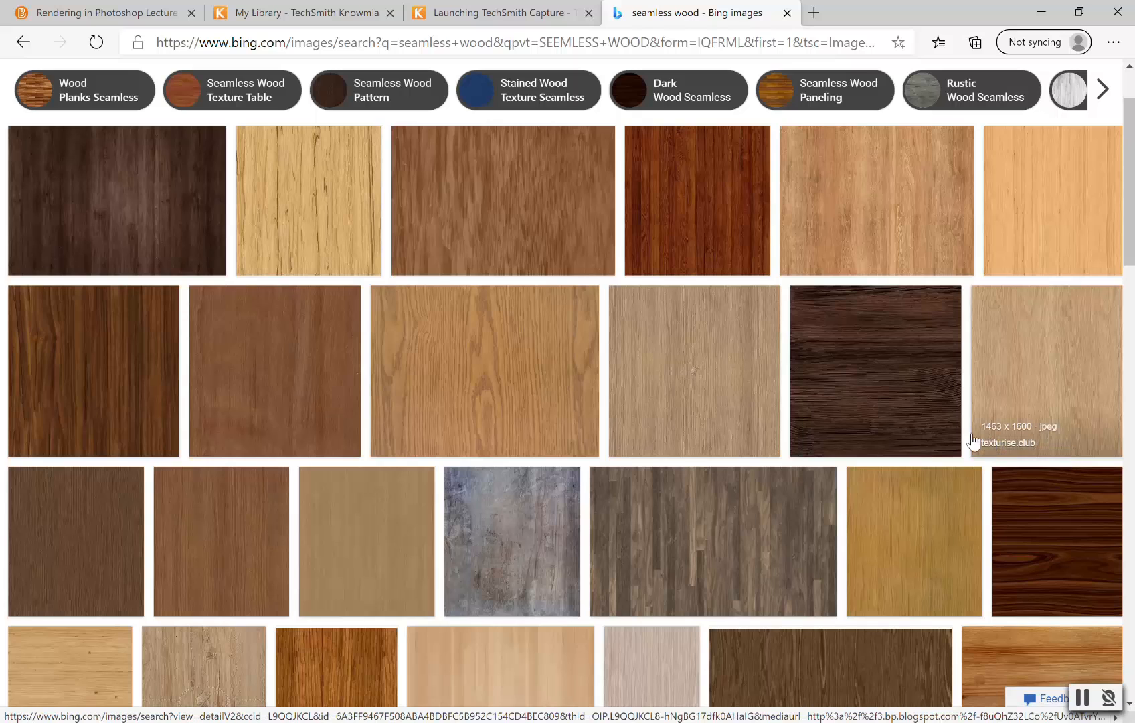
scroll(684, 529, down, 2)
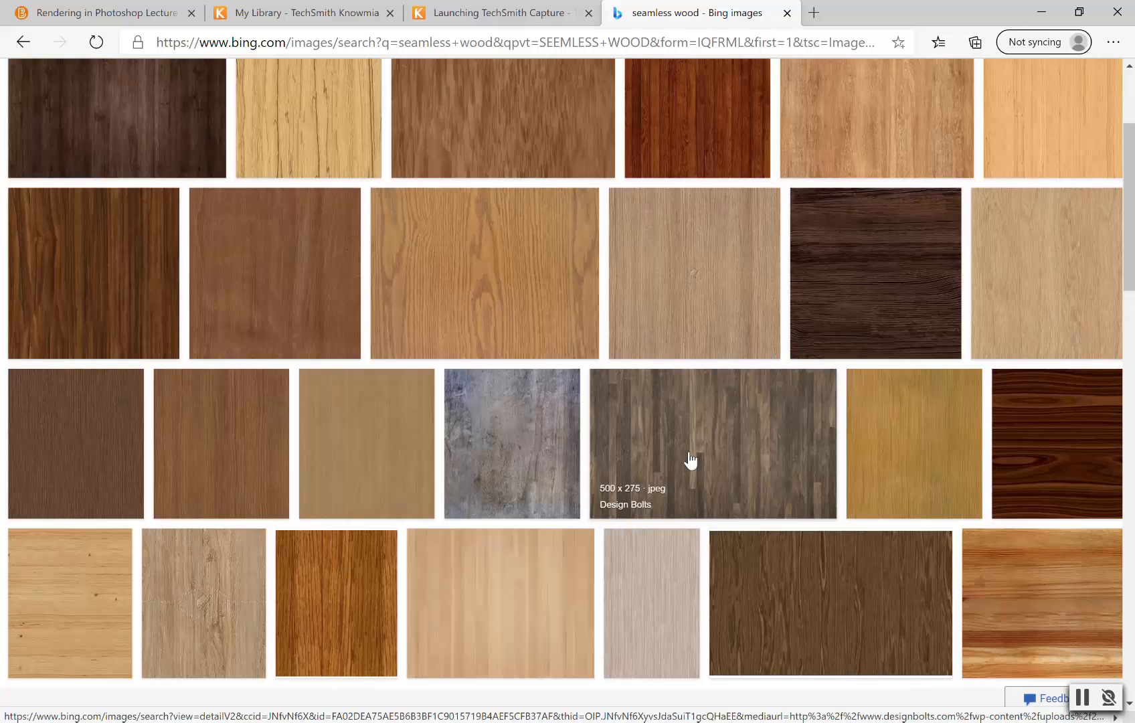
scroll(691, 461, down, 2)
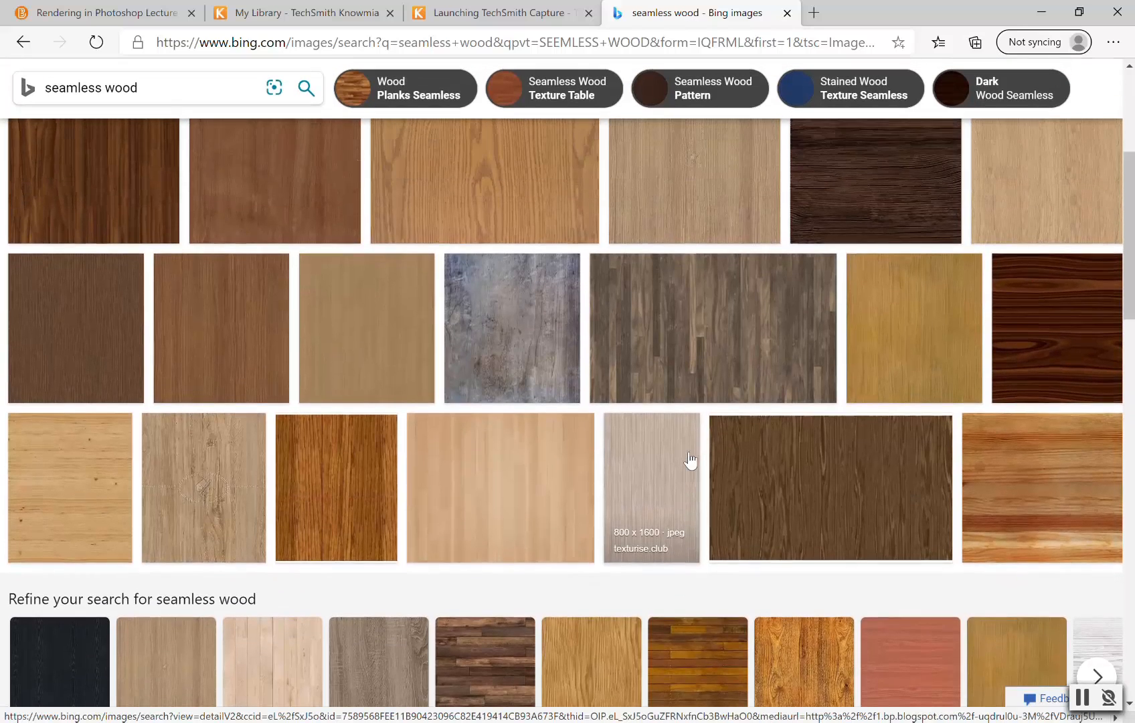
scroll(691, 461, up, 2)
Step: Preview the grey-brown wood planks texture and several similar wood floor images
click(689, 459)
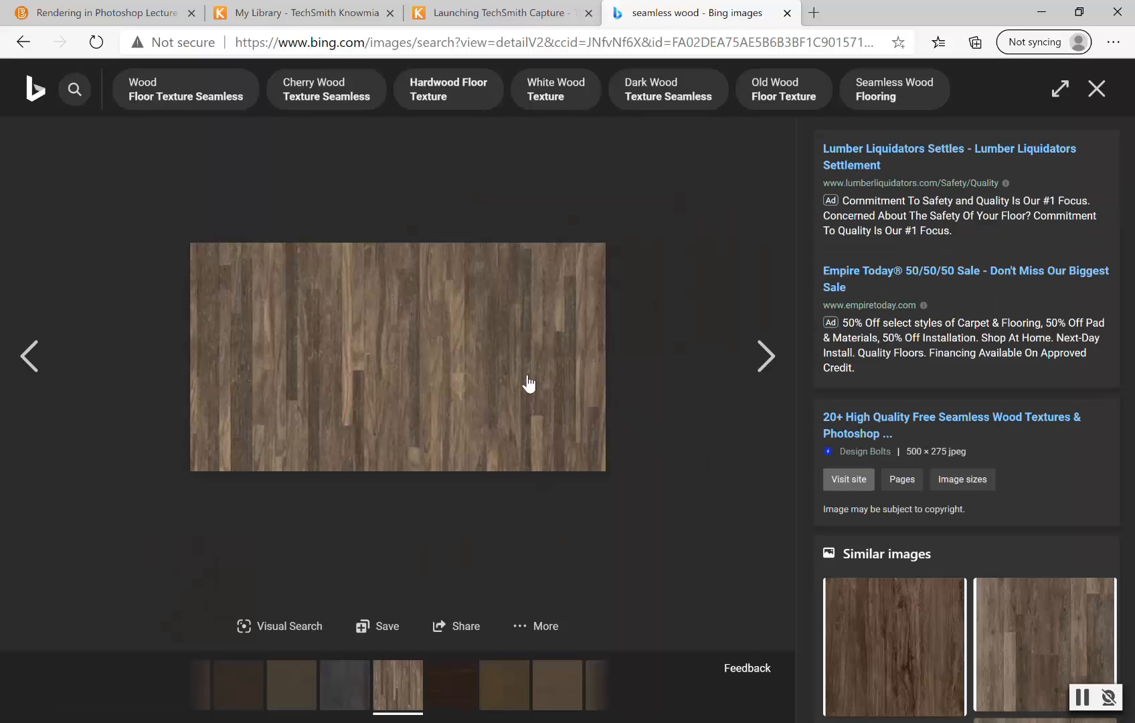
click(1046, 629)
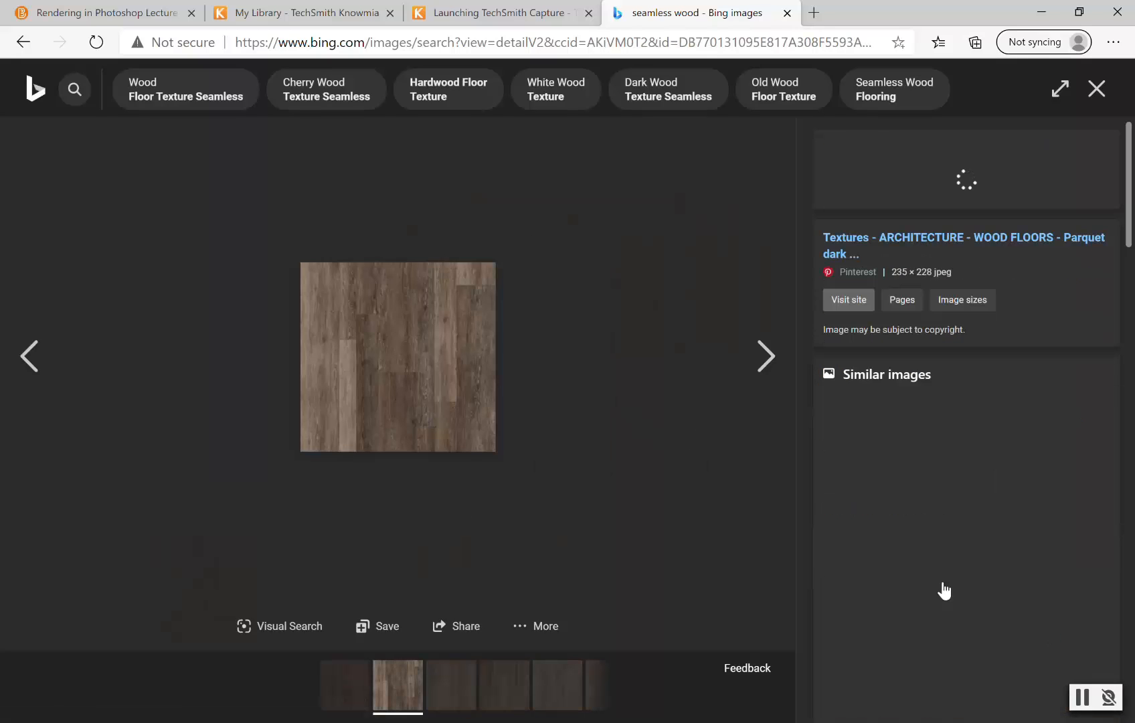
scroll(964, 519, down, 1)
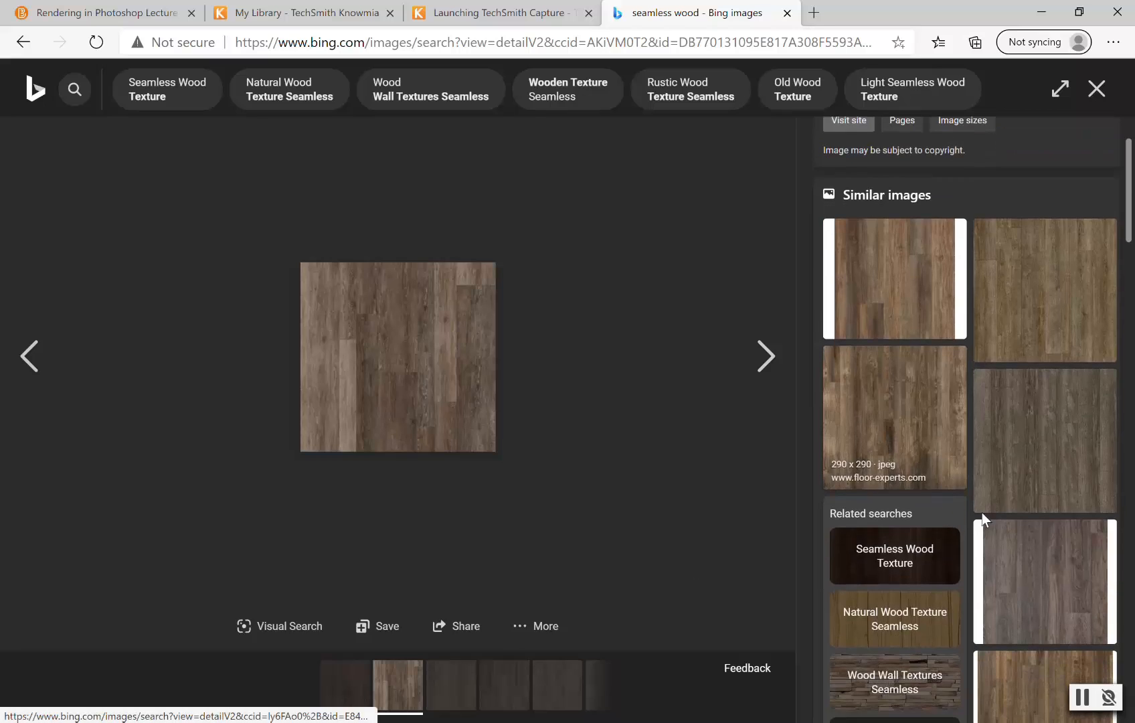
scroll(998, 502, down, 2)
click(1026, 253)
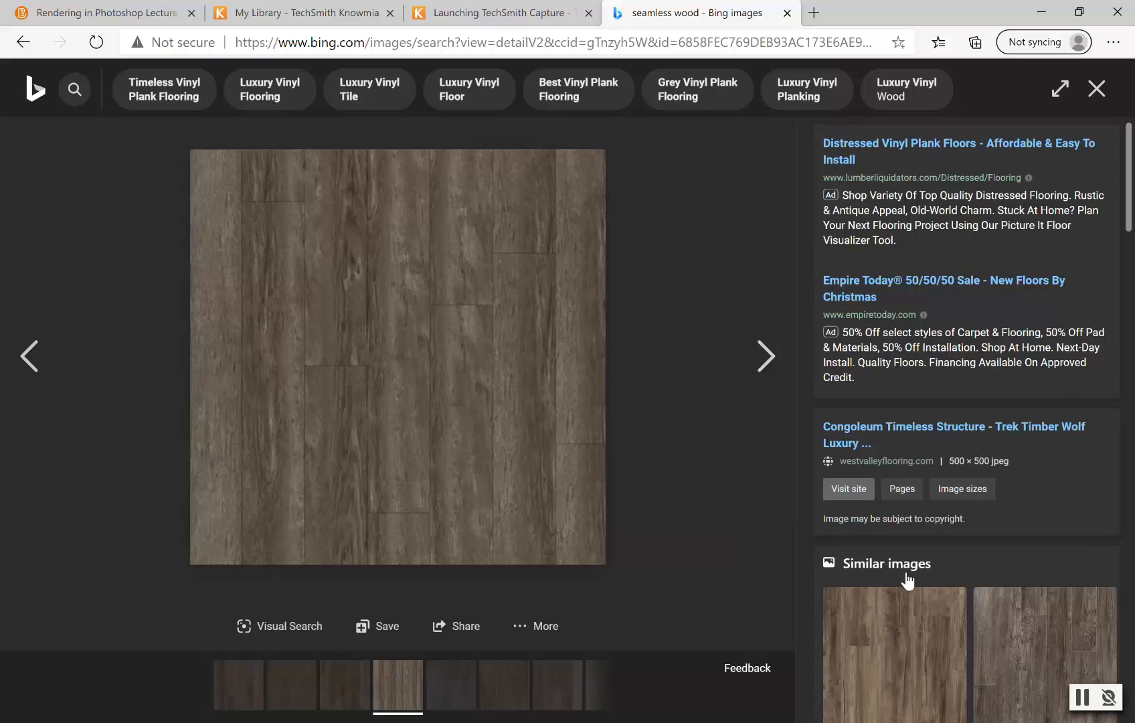
scroll(844, 580, down, 1)
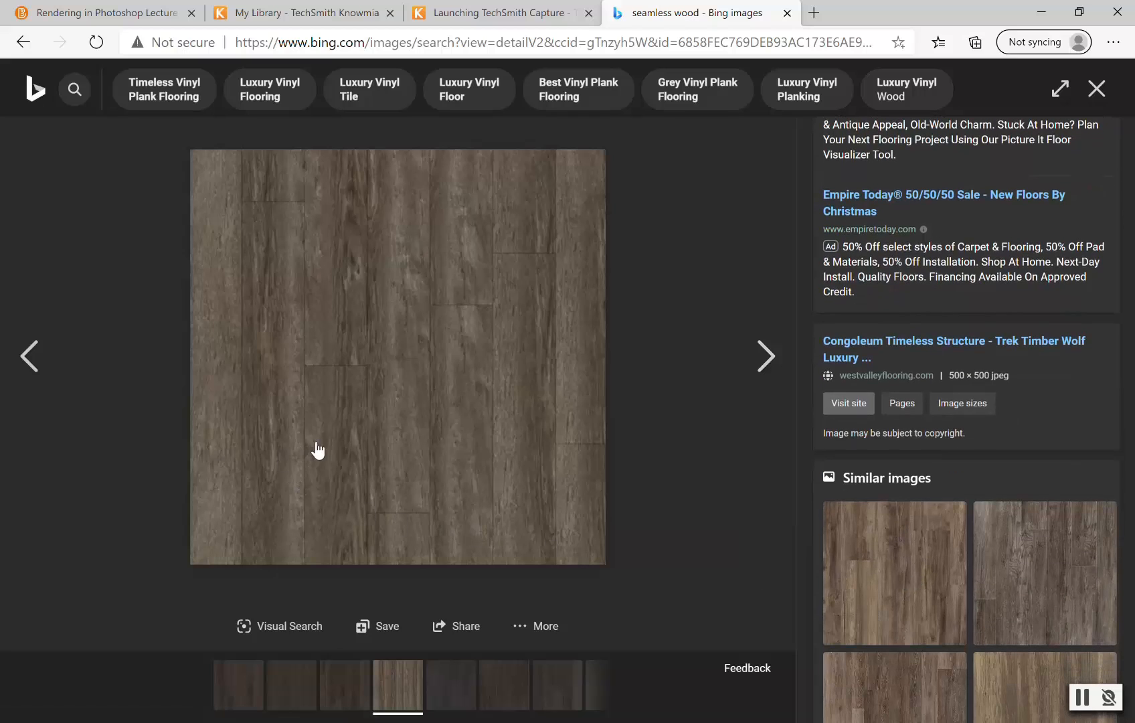
click(35, 363)
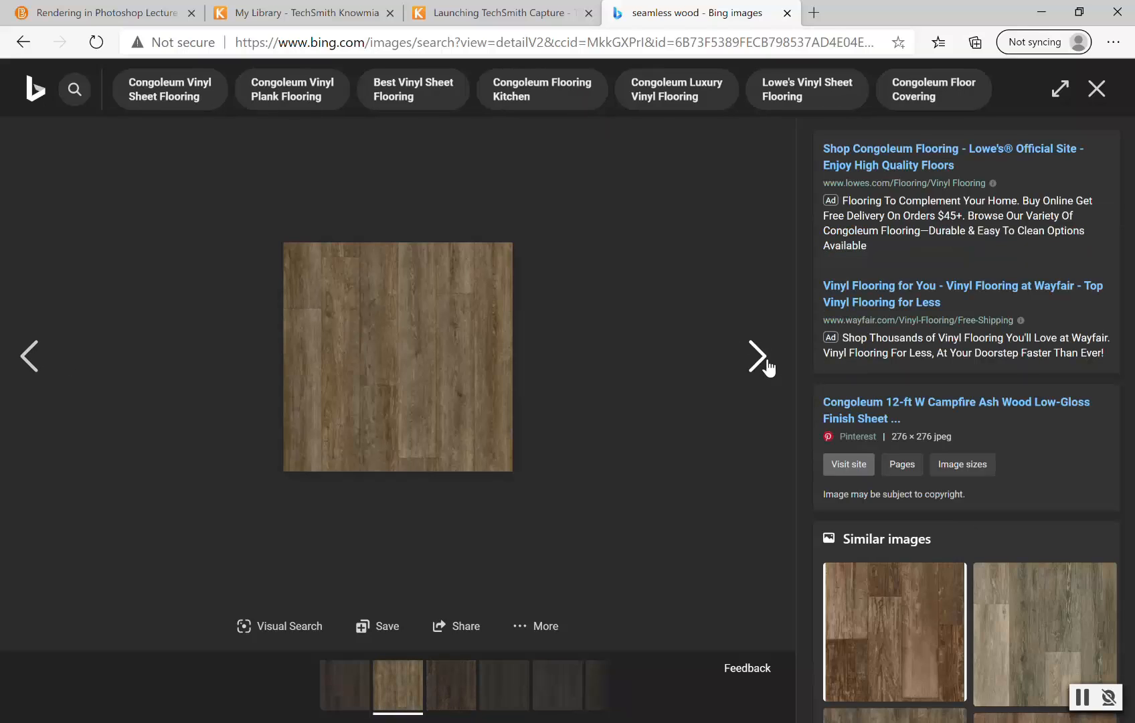
click(760, 357)
Step: Go back through the viewed images to the seamless wood results grid
click(23, 42)
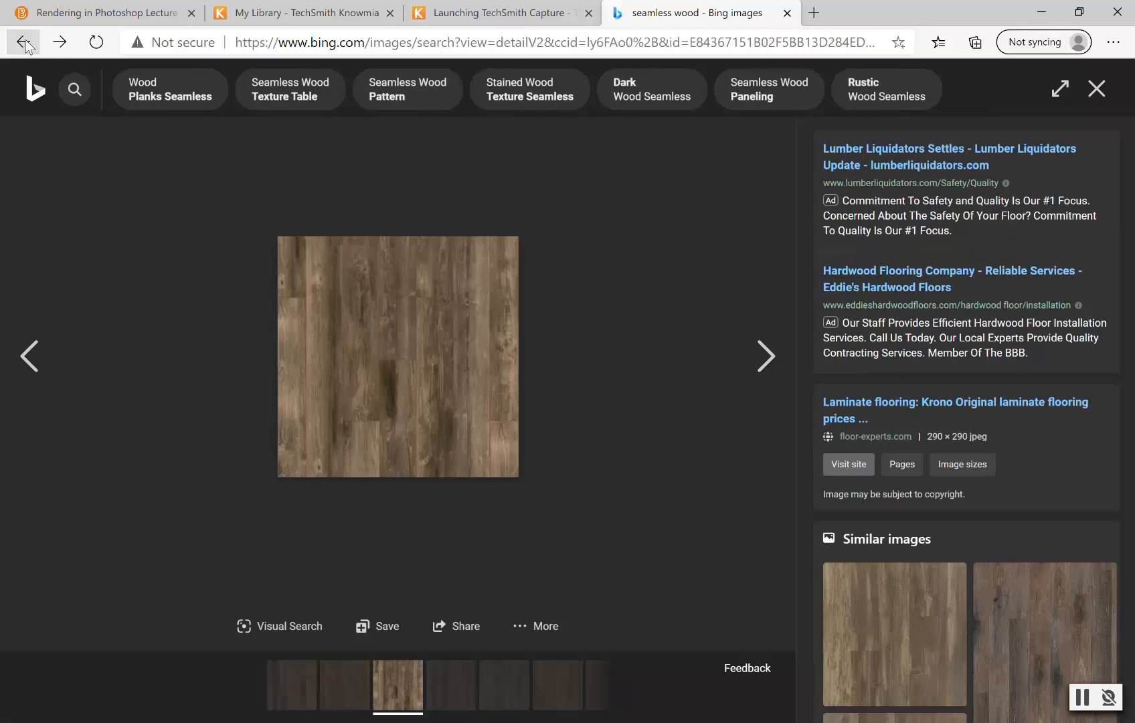
click(23, 42)
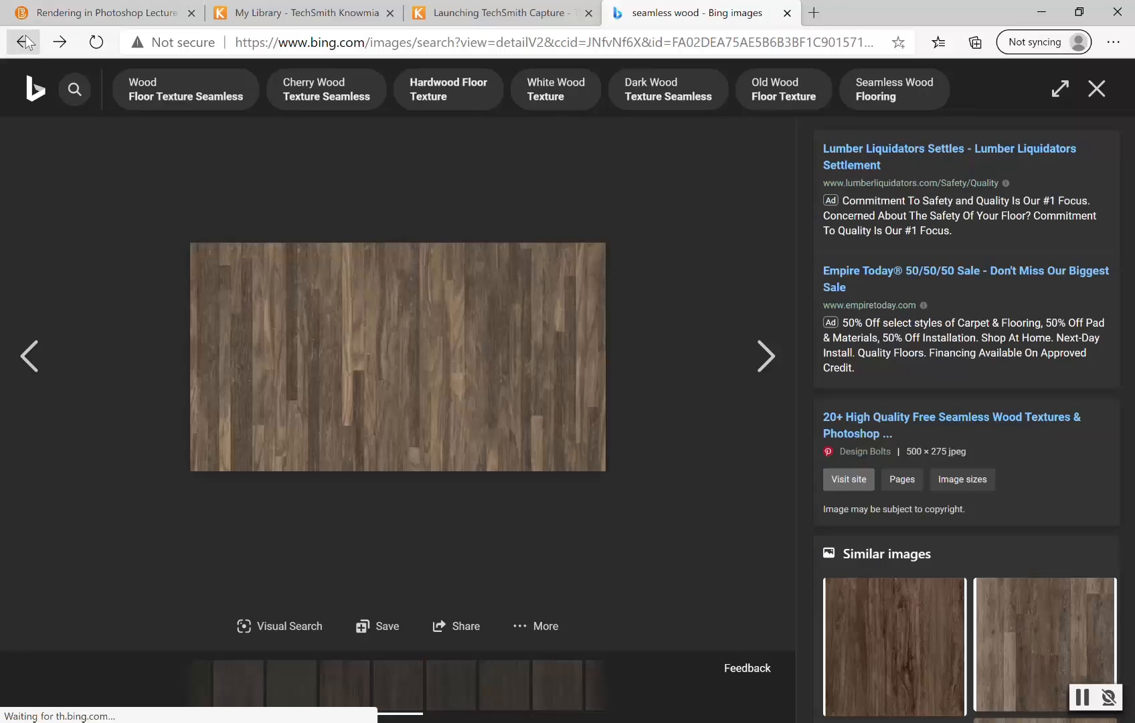
click(27, 44)
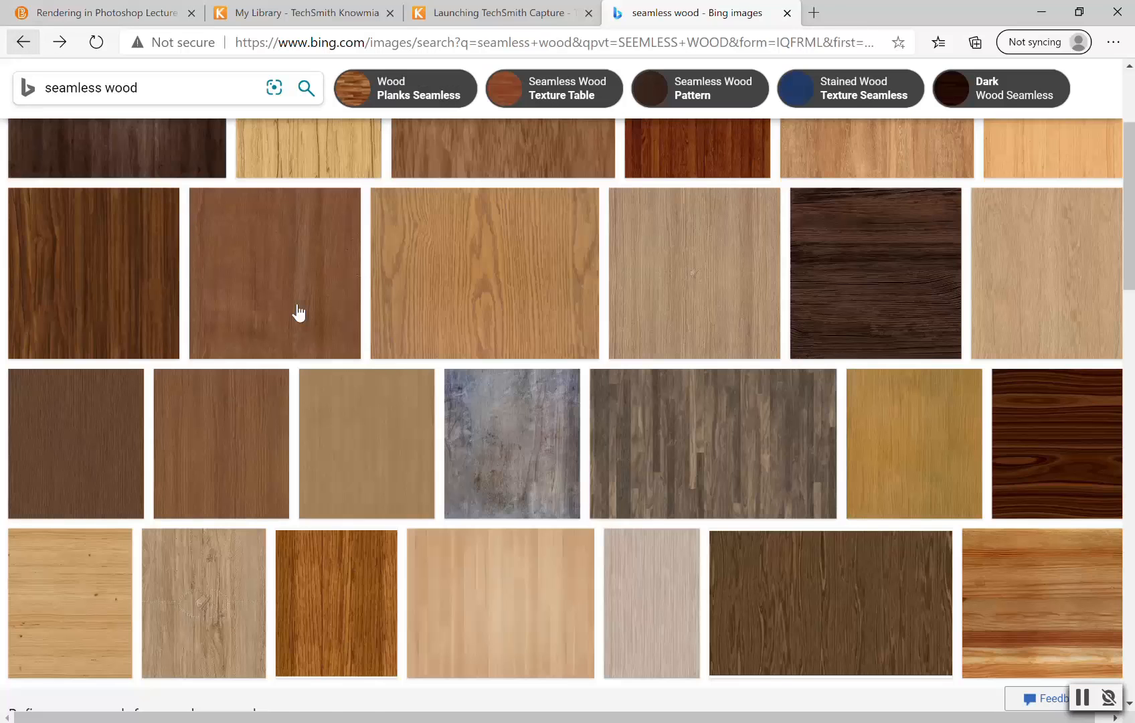
scroll(830, 458, down, 6)
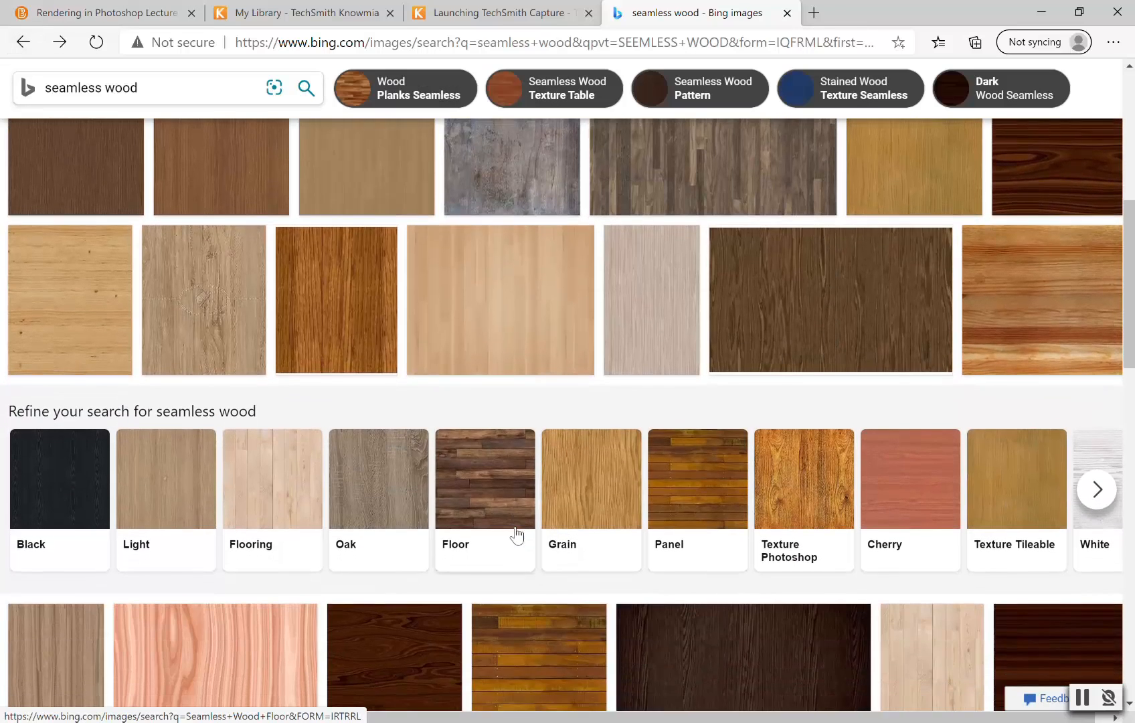
Step: Open a dark wood texture and browse similar images to find a darker wood
scroll(683, 523, down, 7)
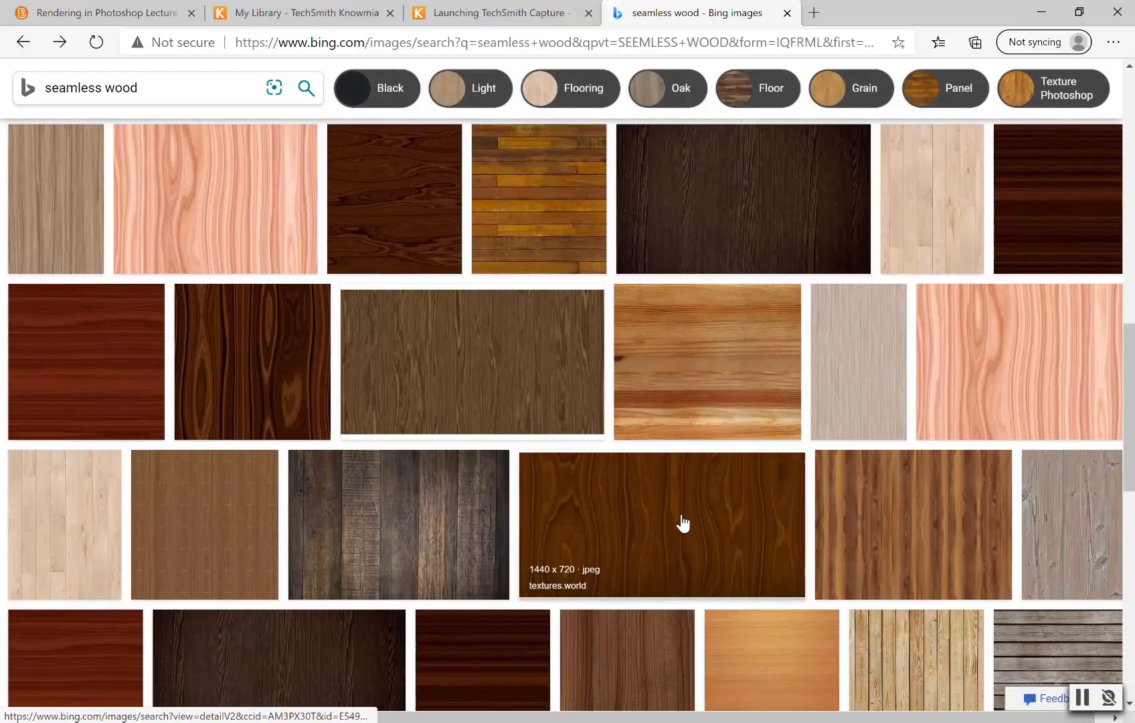
scroll(683, 522, down, 3)
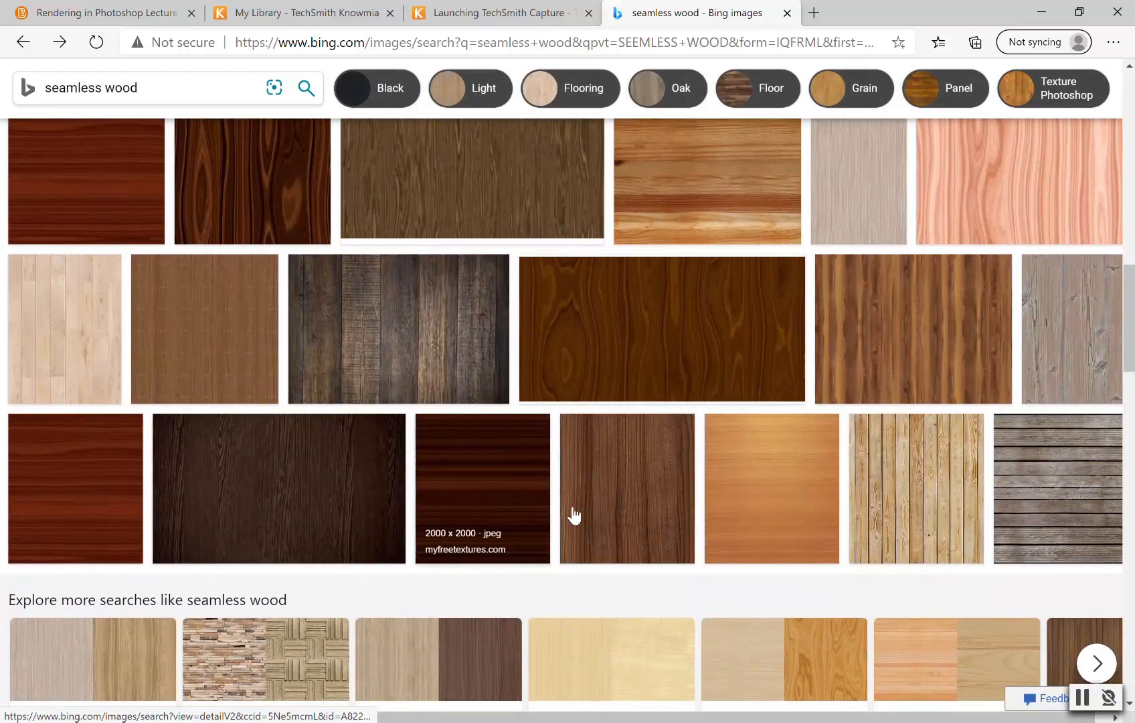
click(321, 498)
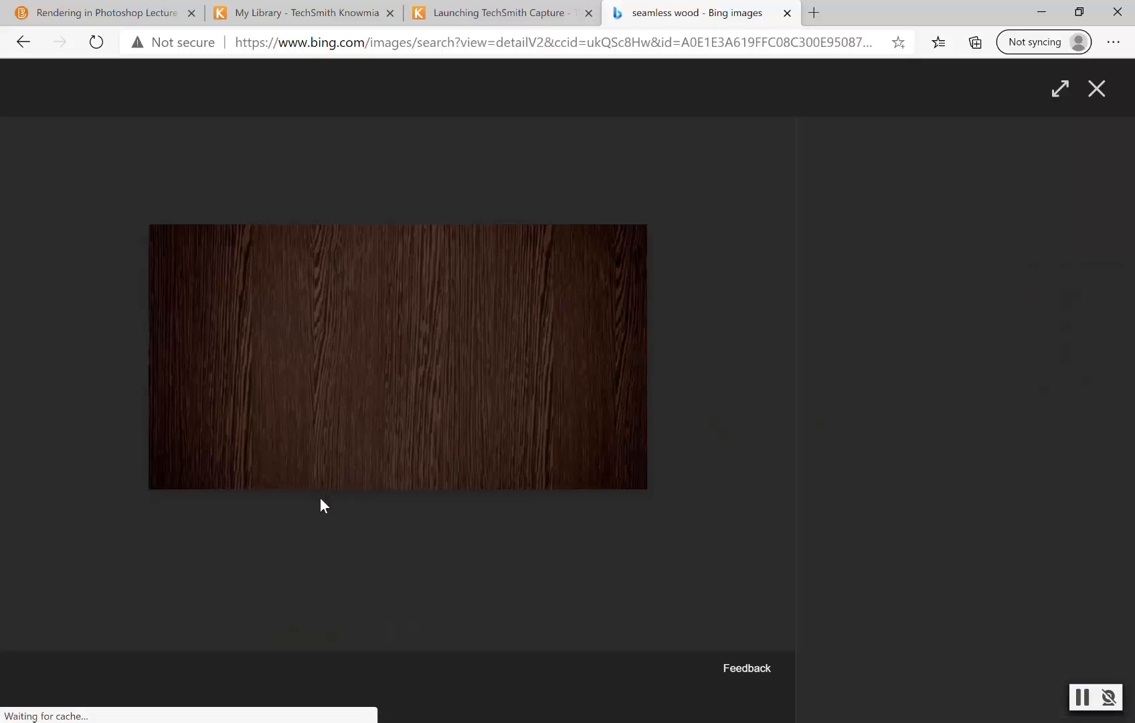
scroll(953, 584, down, 3)
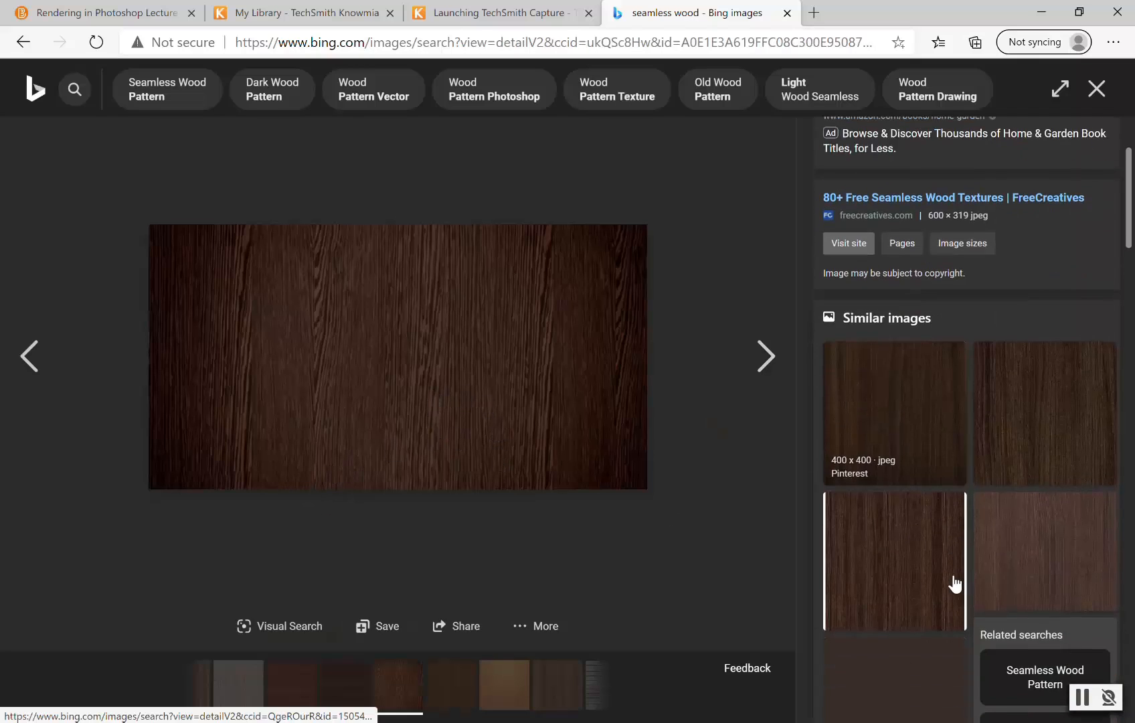
click(921, 589)
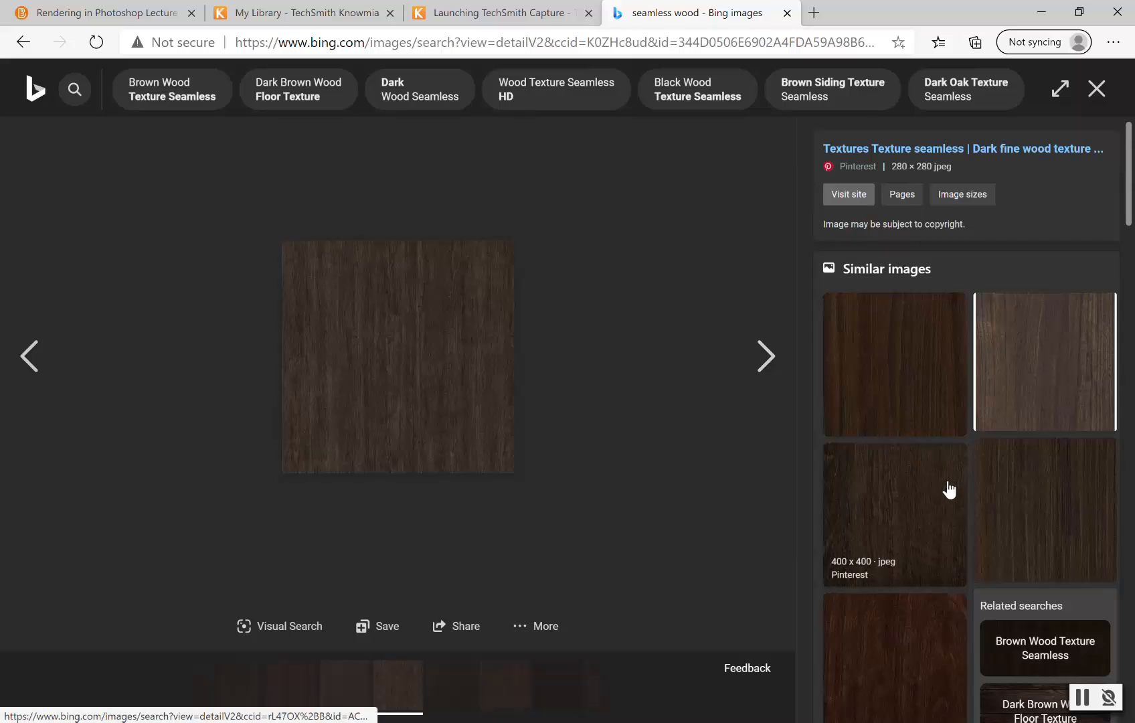
click(1043, 512)
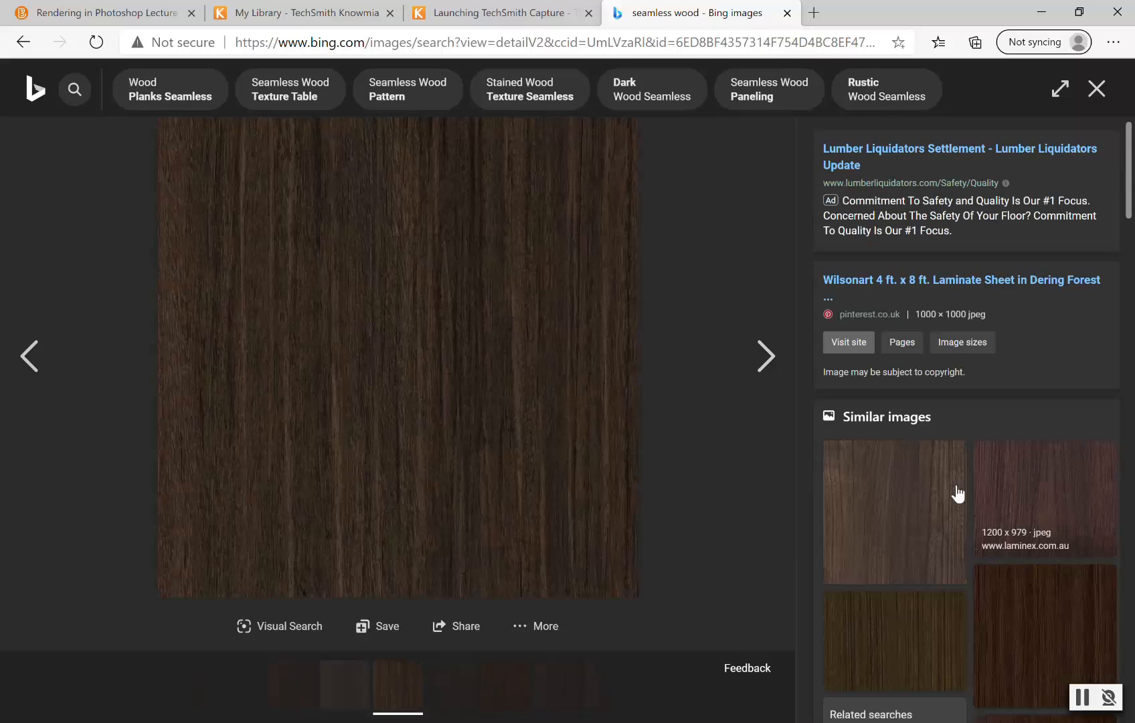
click(915, 498)
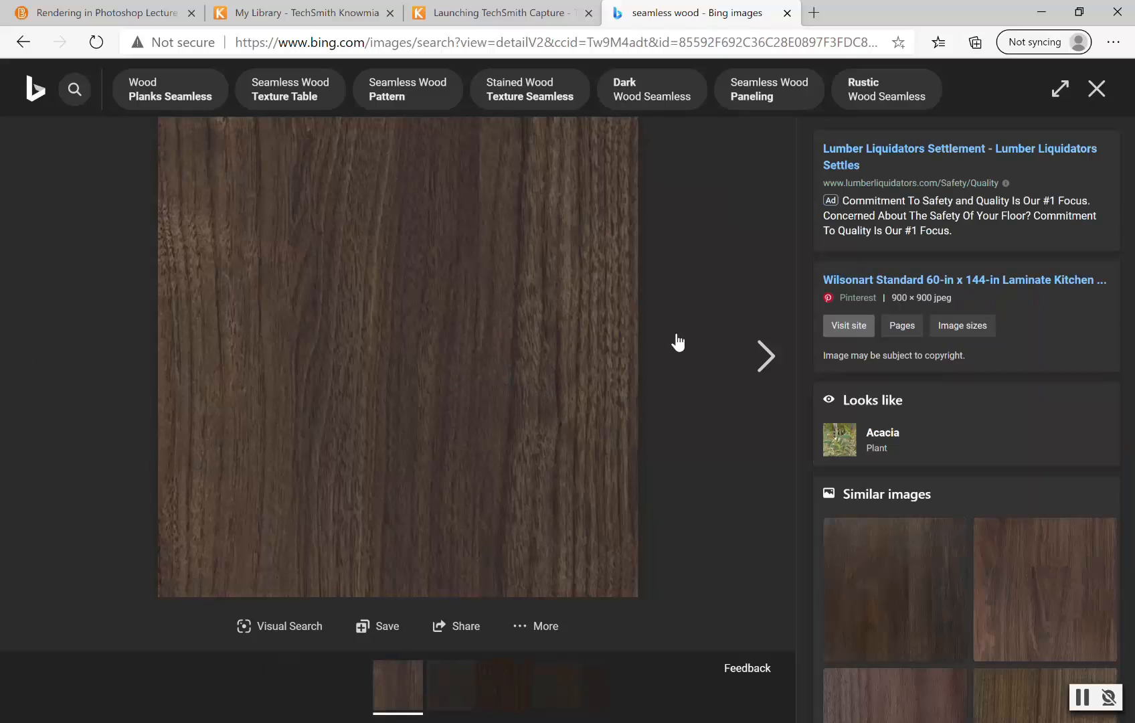
Step: Copy the darker wood image to the clipboard and return to Photoshop
right_click(458, 350)
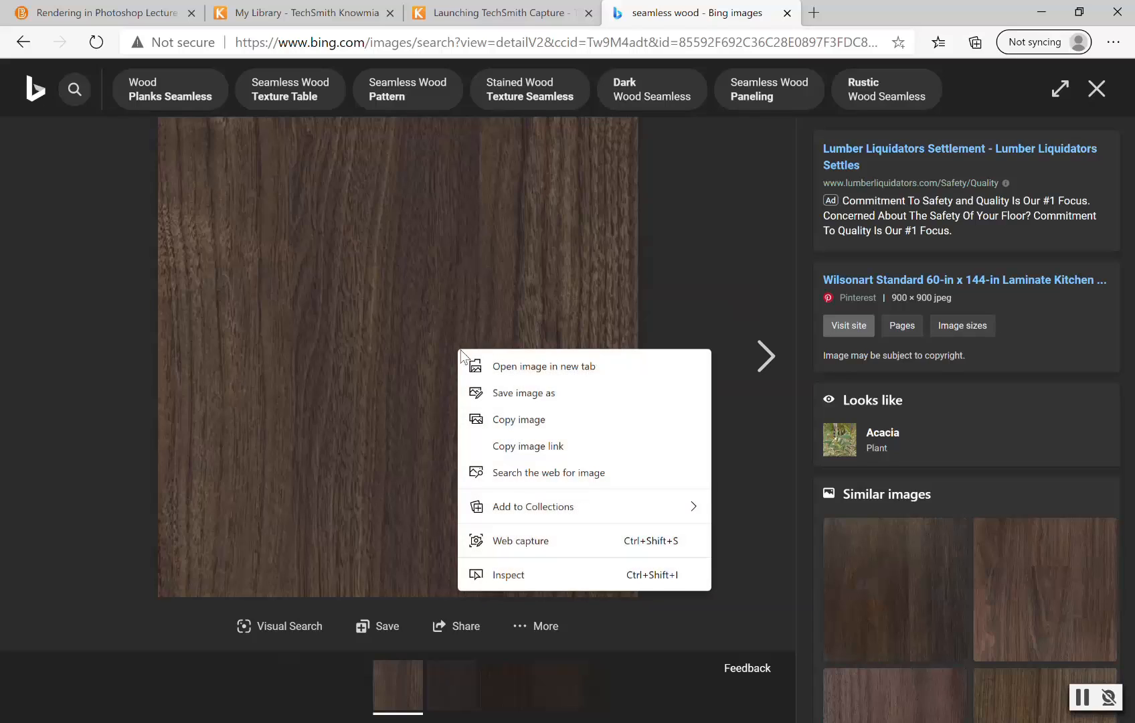
click(517, 421)
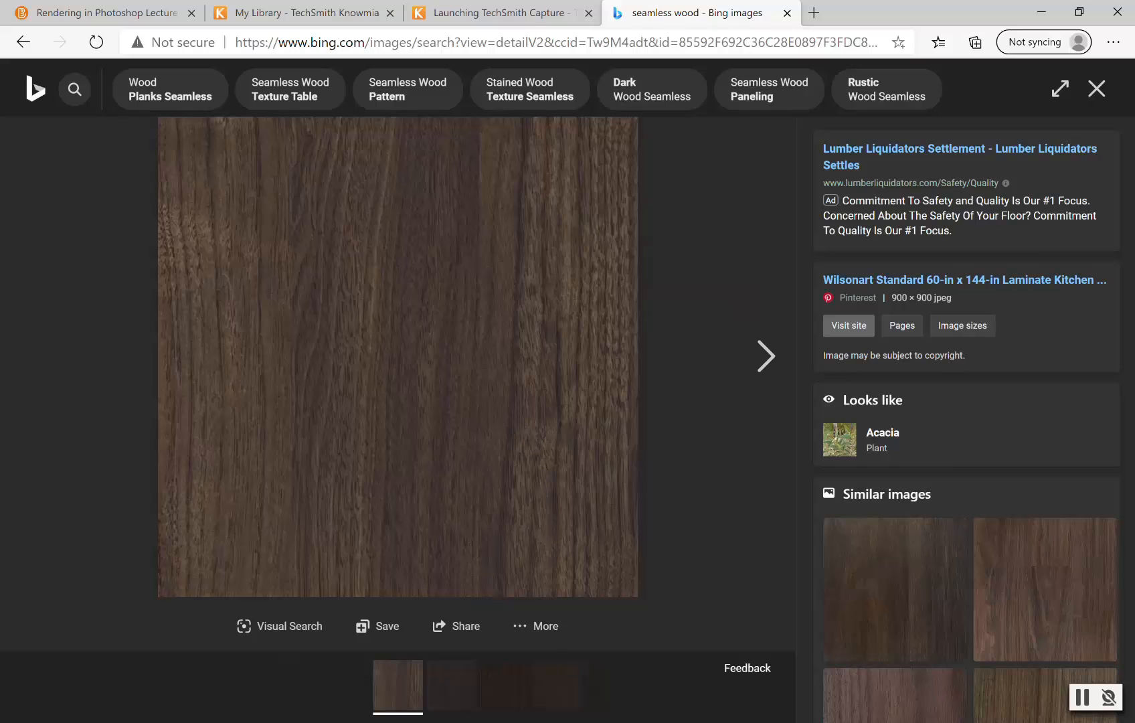
key(alt+Tab)
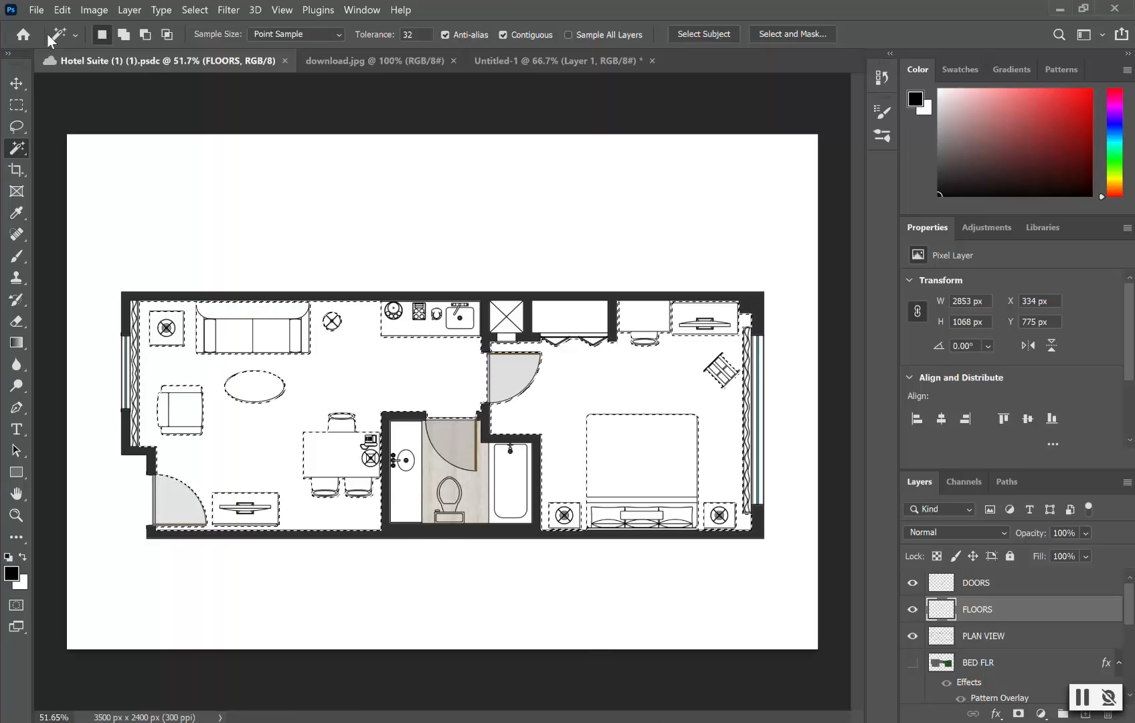
Step: Create a new 900 x 900 px, 72 ppi document from the Clipboard preset
click(41, 13)
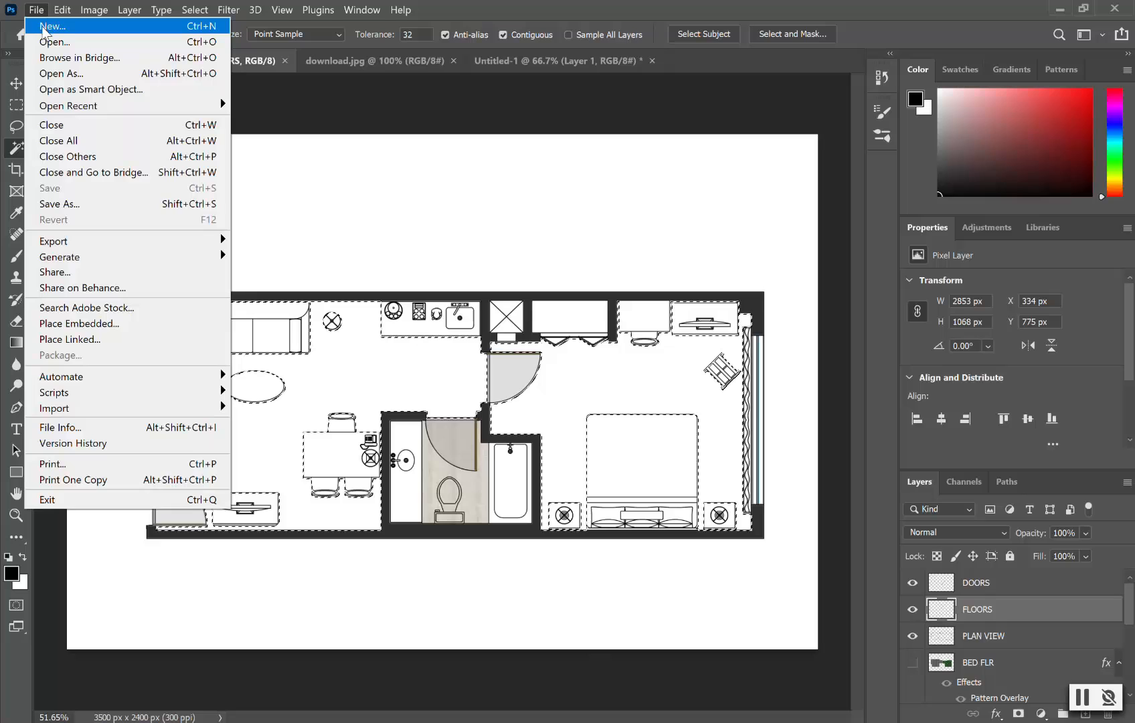
click(45, 28)
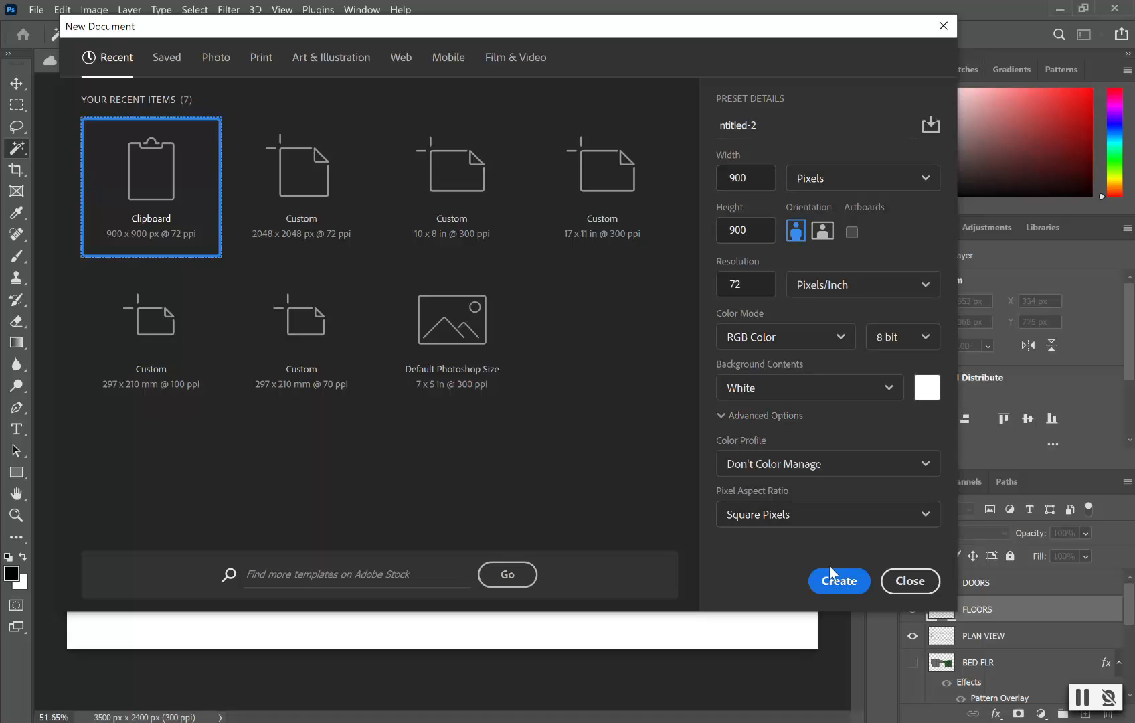
click(837, 582)
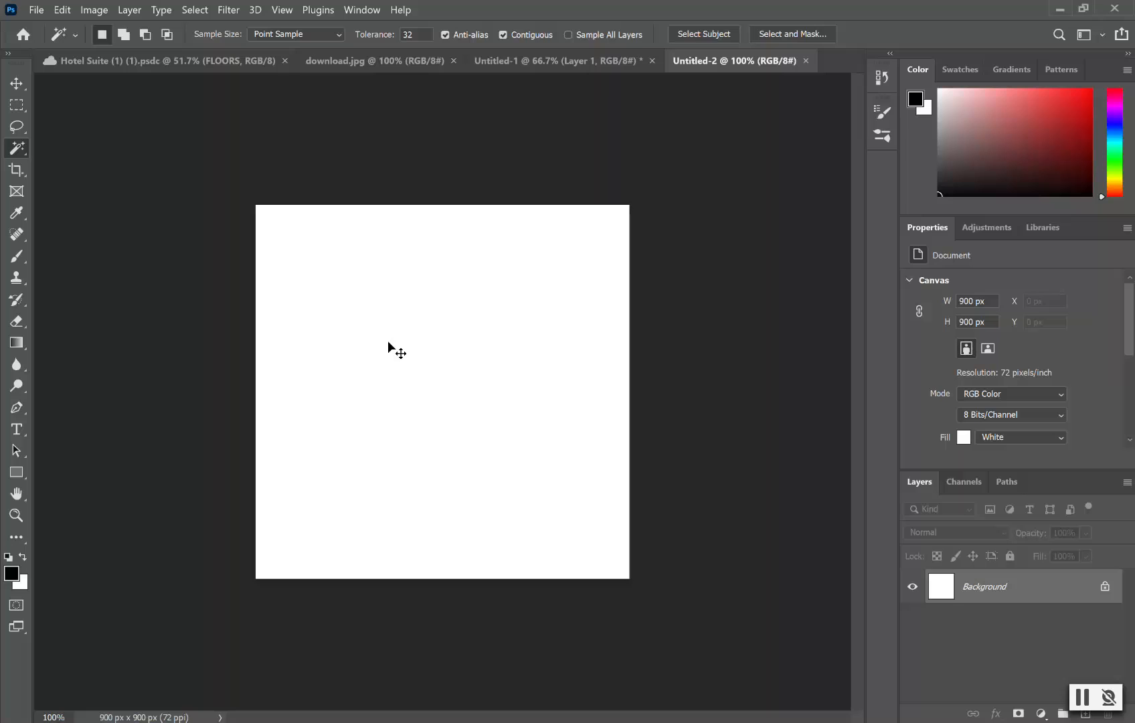
Step: Paste the wood texture and apply Hue/Saturation with Saturation -9 and Lightness +9
drag(388, 343, 388, 342)
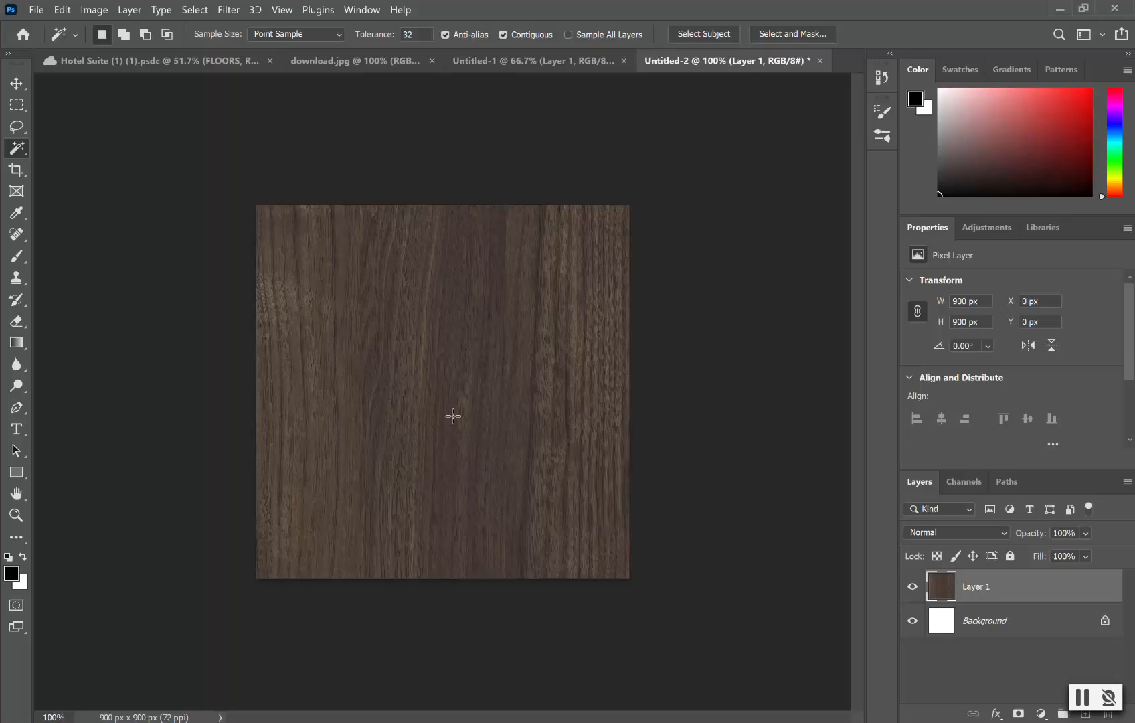
key(ctrl+u)
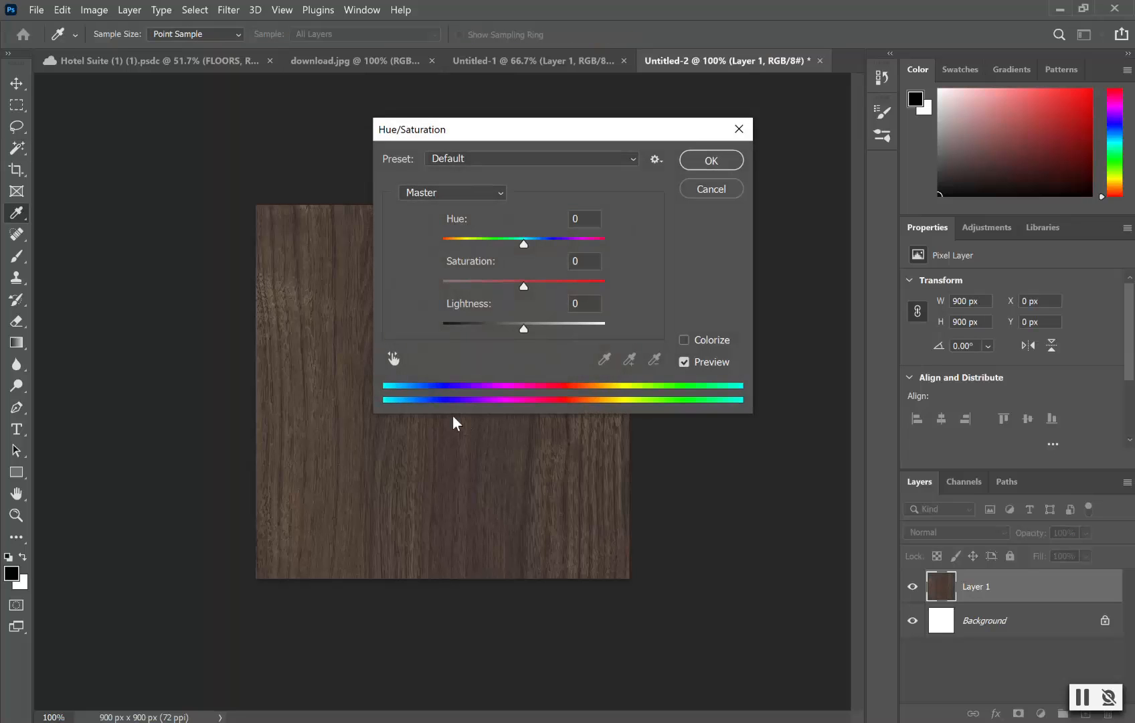
mouse_move(523, 330)
mouse_down()
mouse_move(509, 331)
mouse_move(538, 332)
mouse_up()
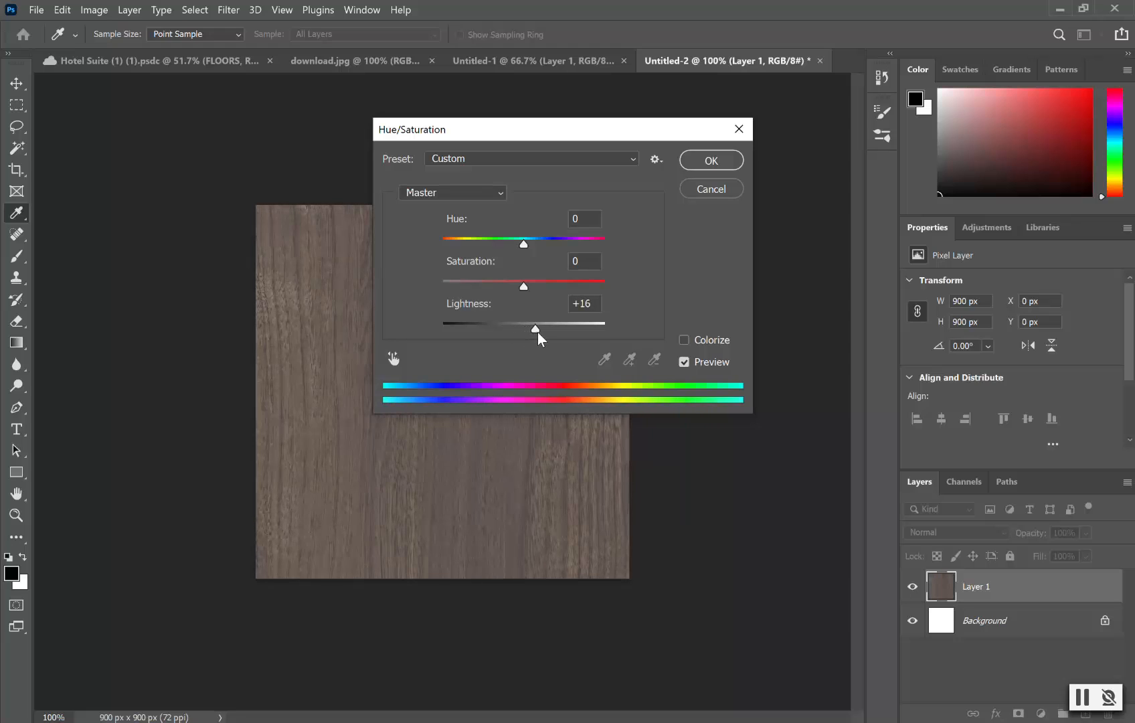
click(521, 290)
click(516, 287)
drag(538, 327, 531, 325)
click(532, 326)
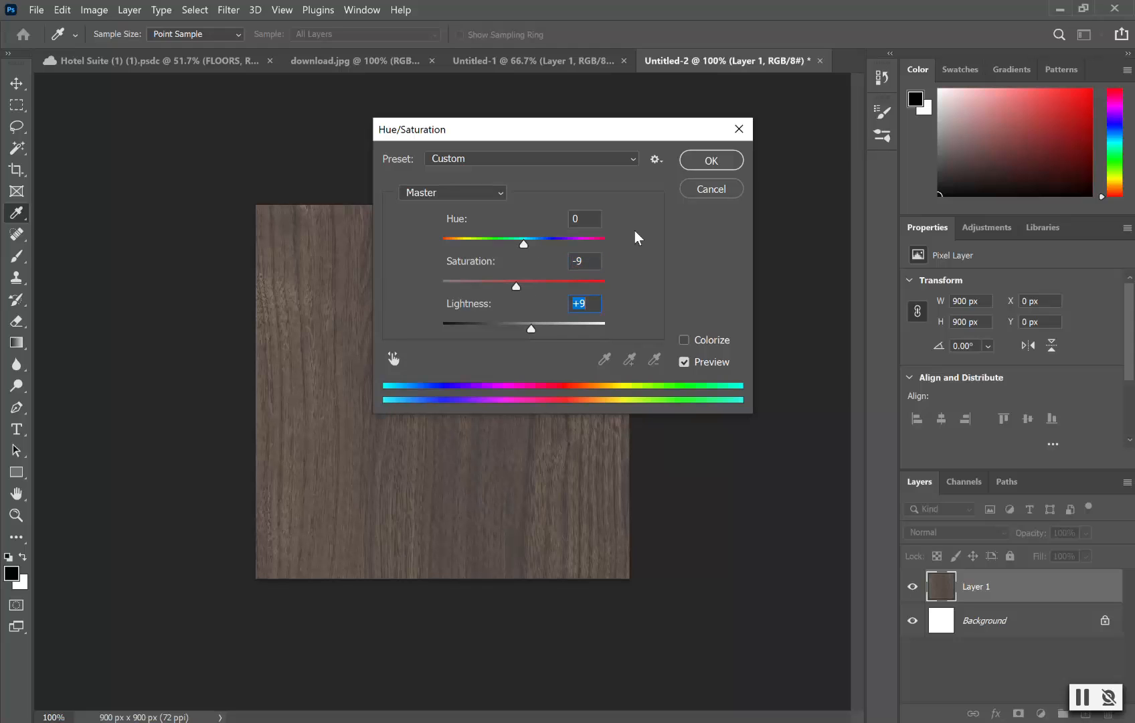
click(714, 162)
key(w)
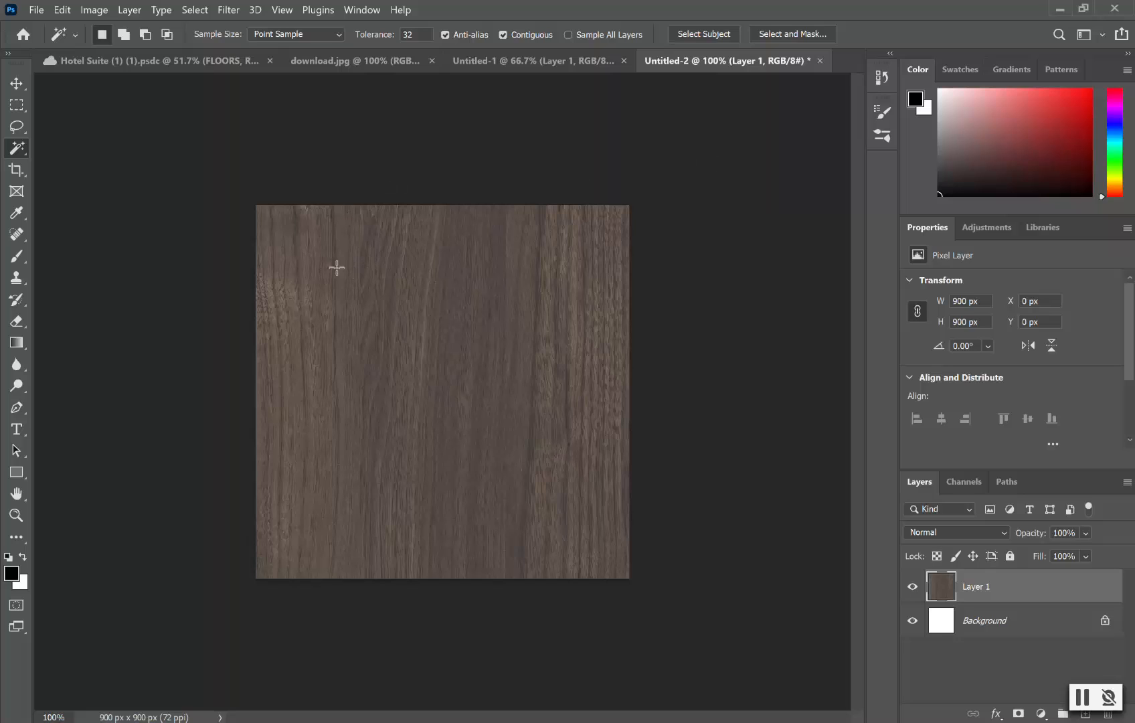
Step: Define the adjusted wood image as a pattern named Wood 2
click(64, 10)
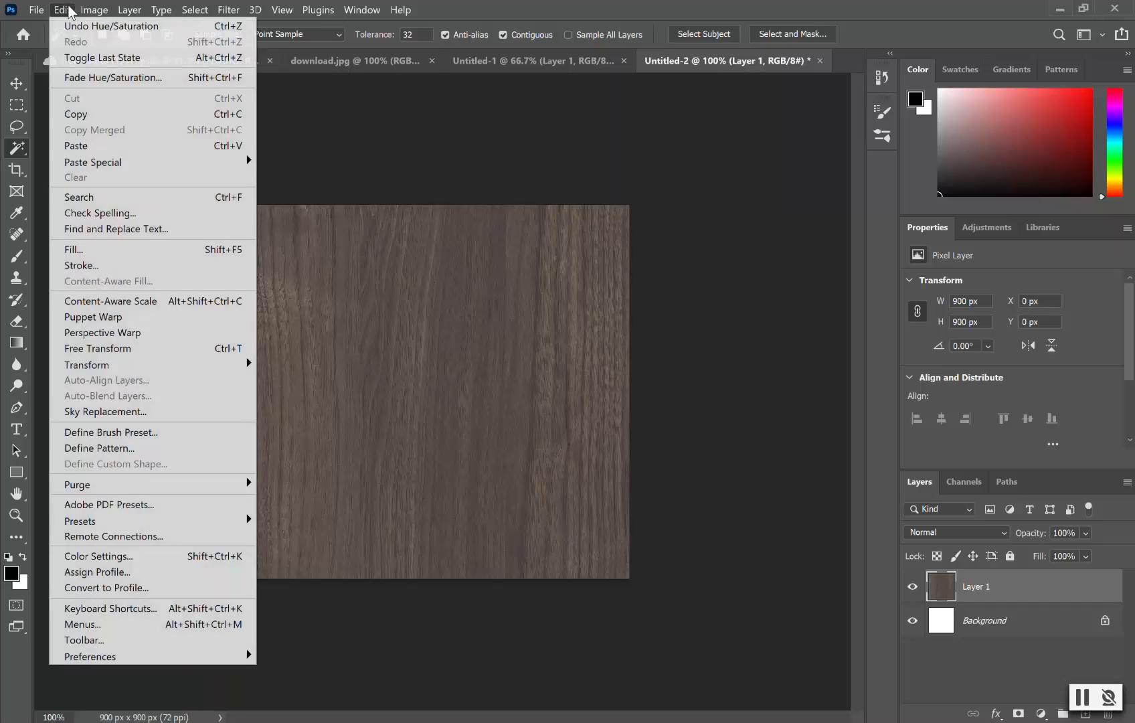
click(154, 448)
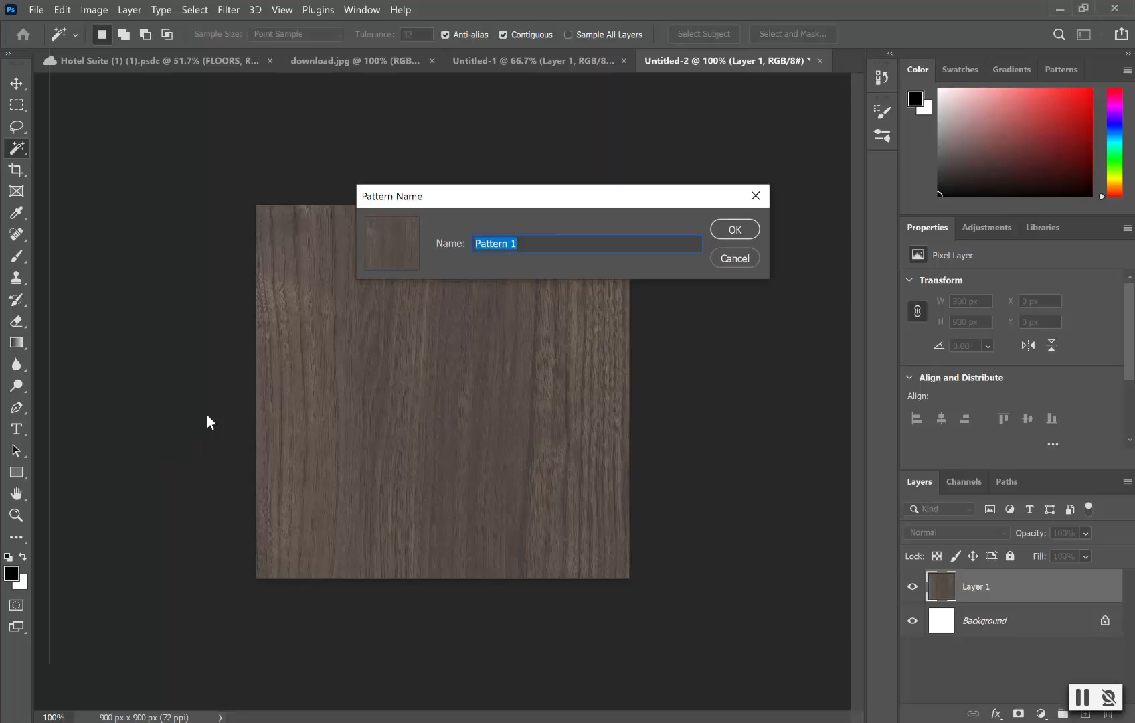
key(BackSpace)
click(729, 230)
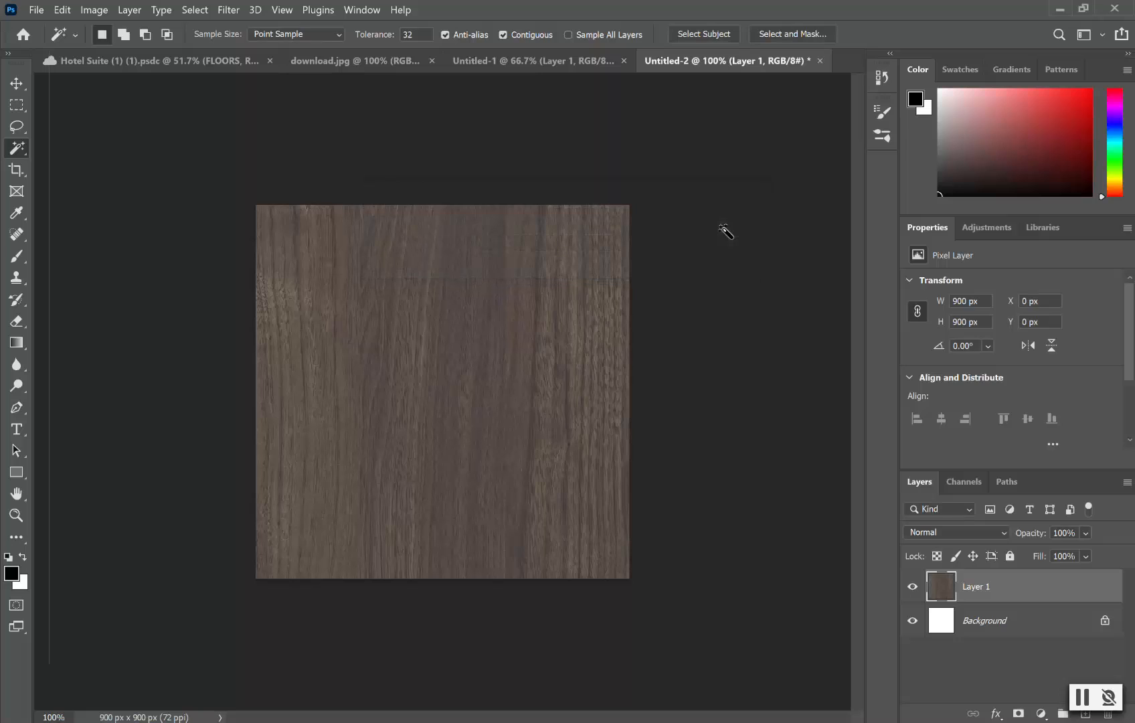
Step: Return to the Hotel Suite plan with the floor selection restored and FLOORS active
click(215, 61)
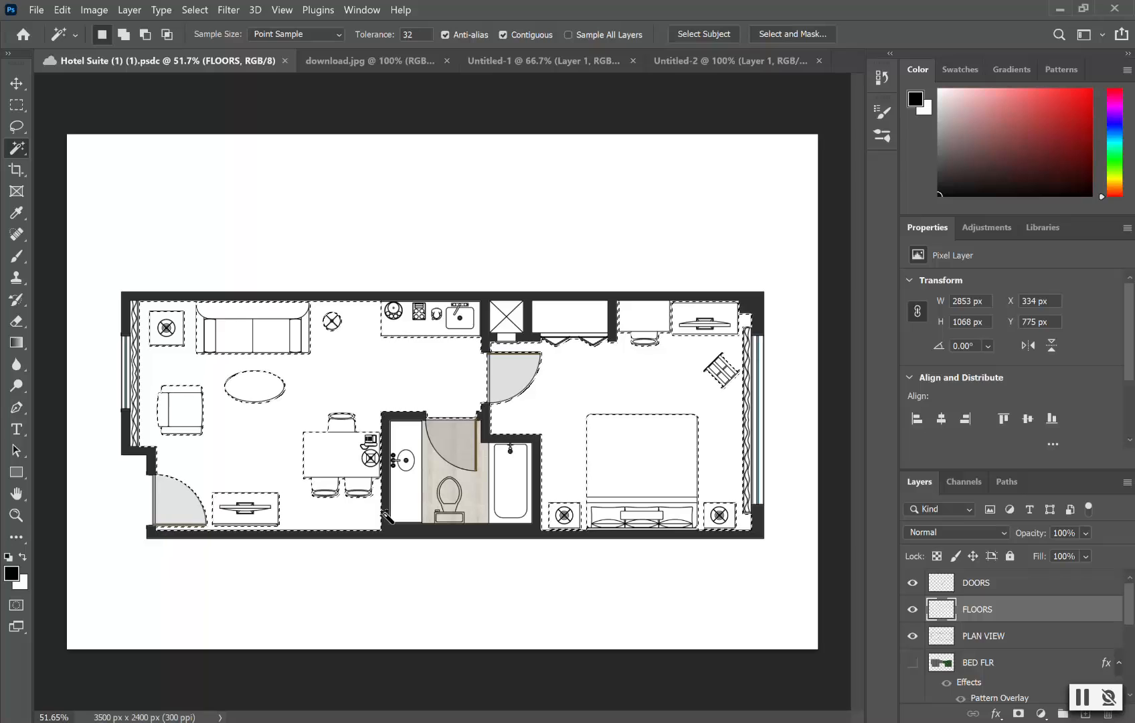
key(ctrl+d)
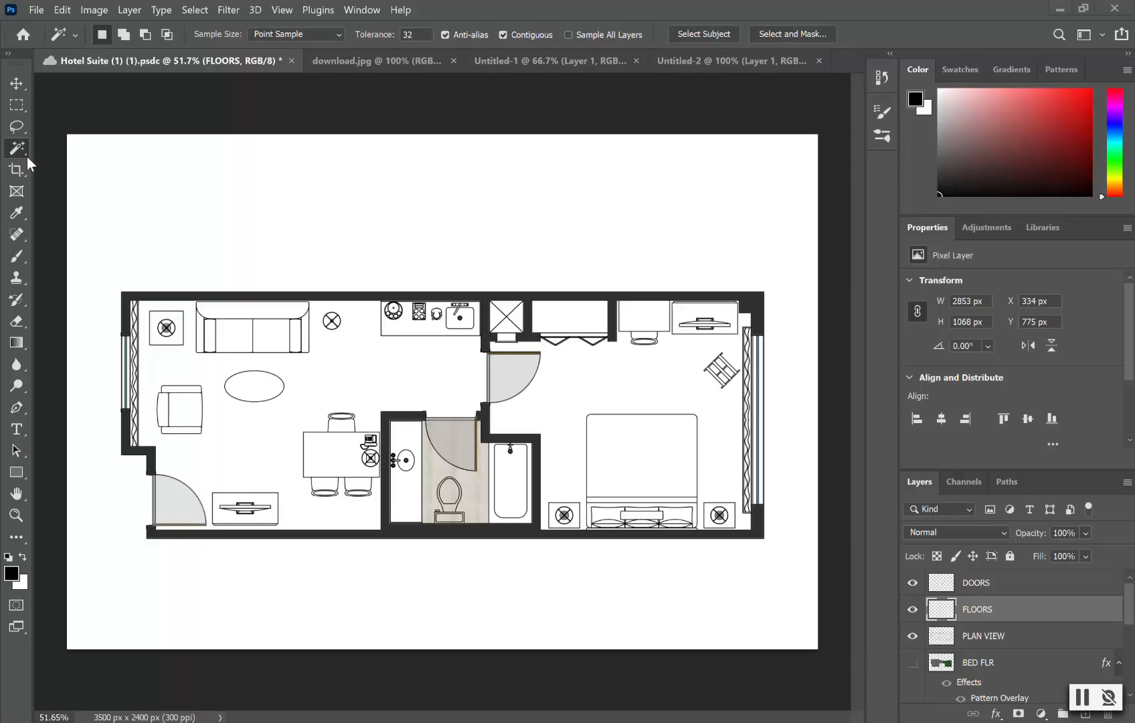
key(ctrl+z)
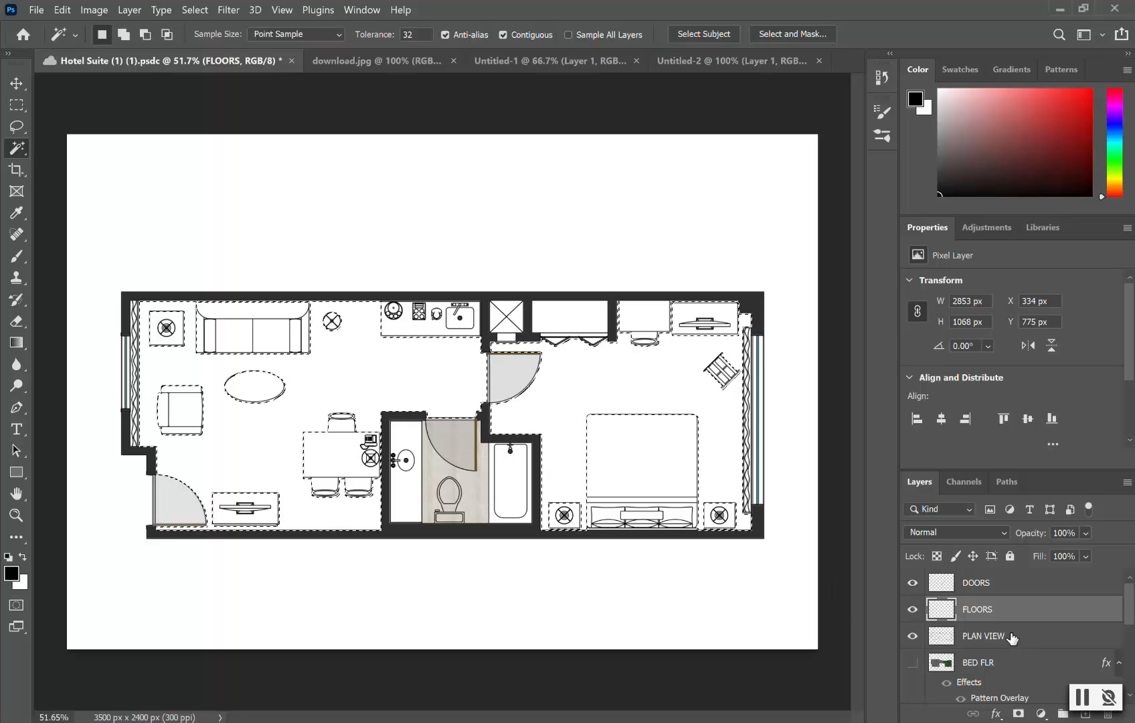
click(997, 636)
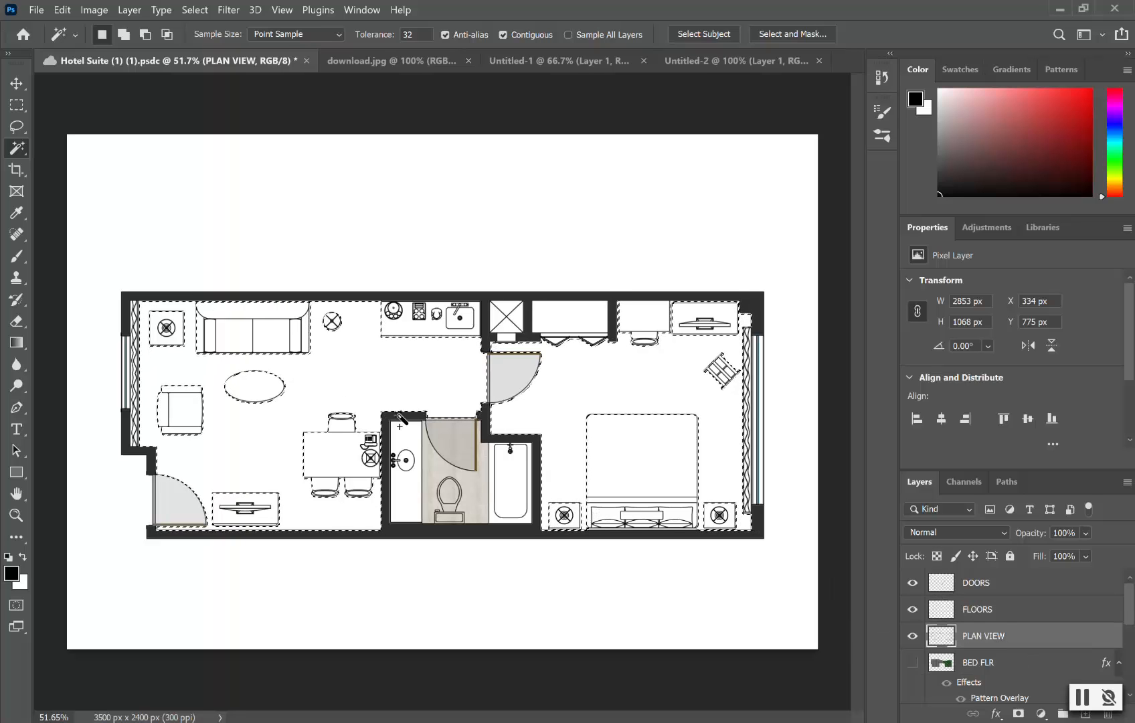
click(1016, 610)
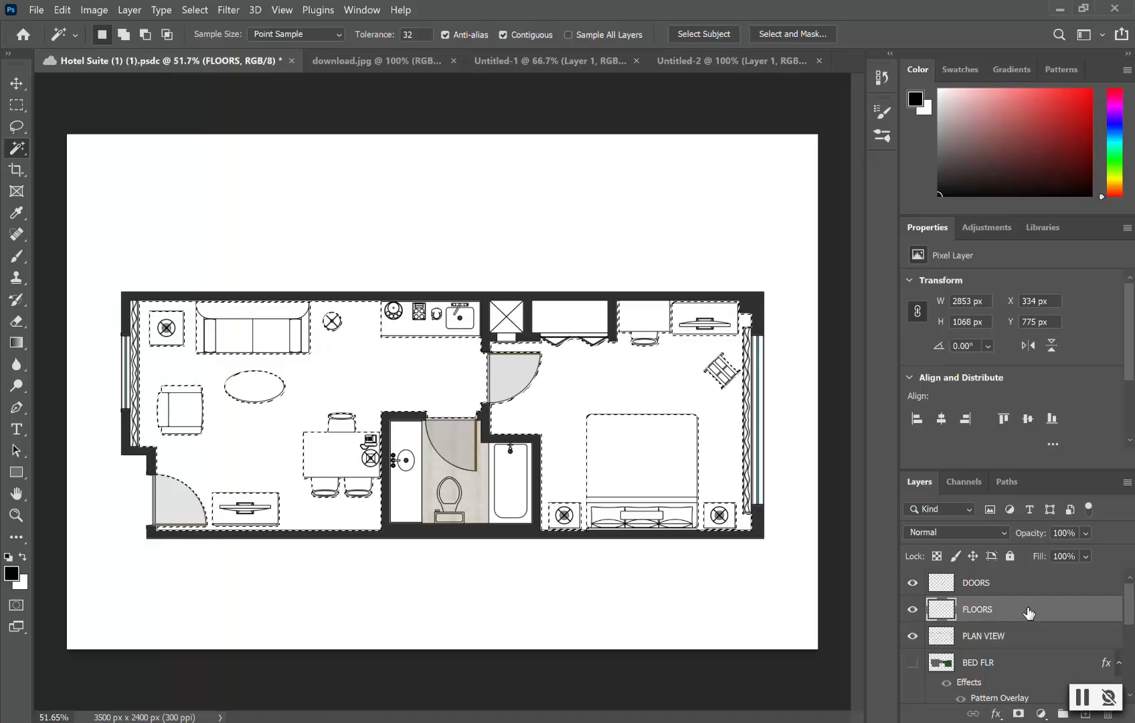
Step: Fill the floor selection with the Wood 2 pattern
click(20, 107)
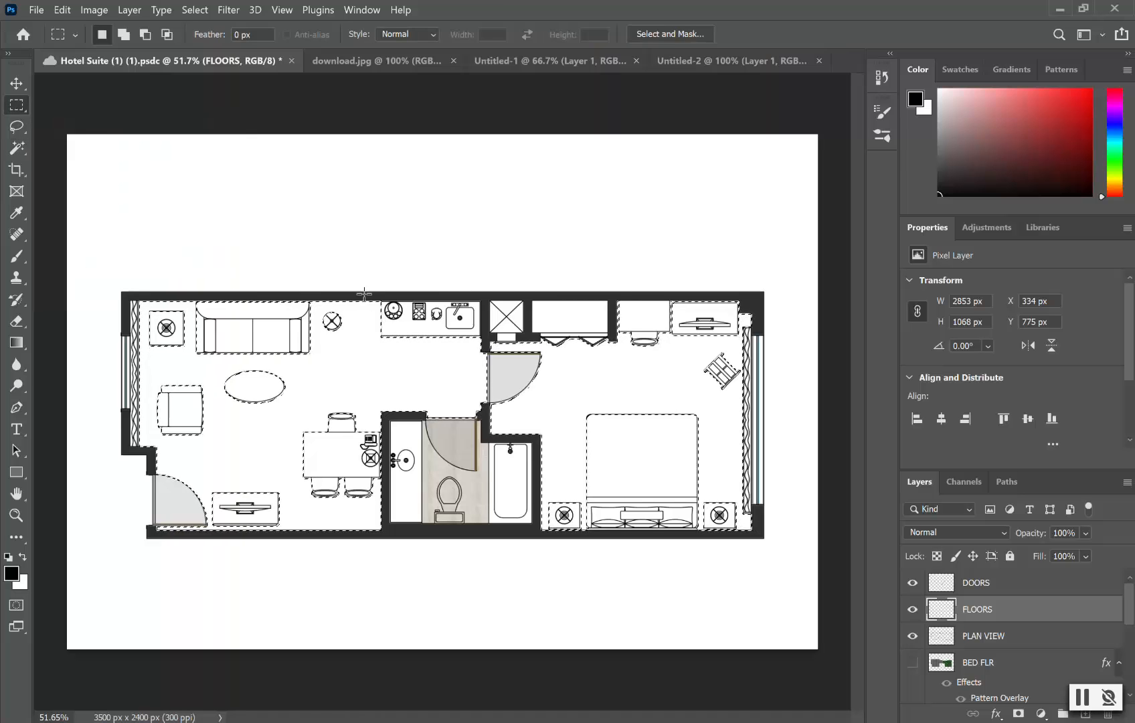
right_click(394, 369)
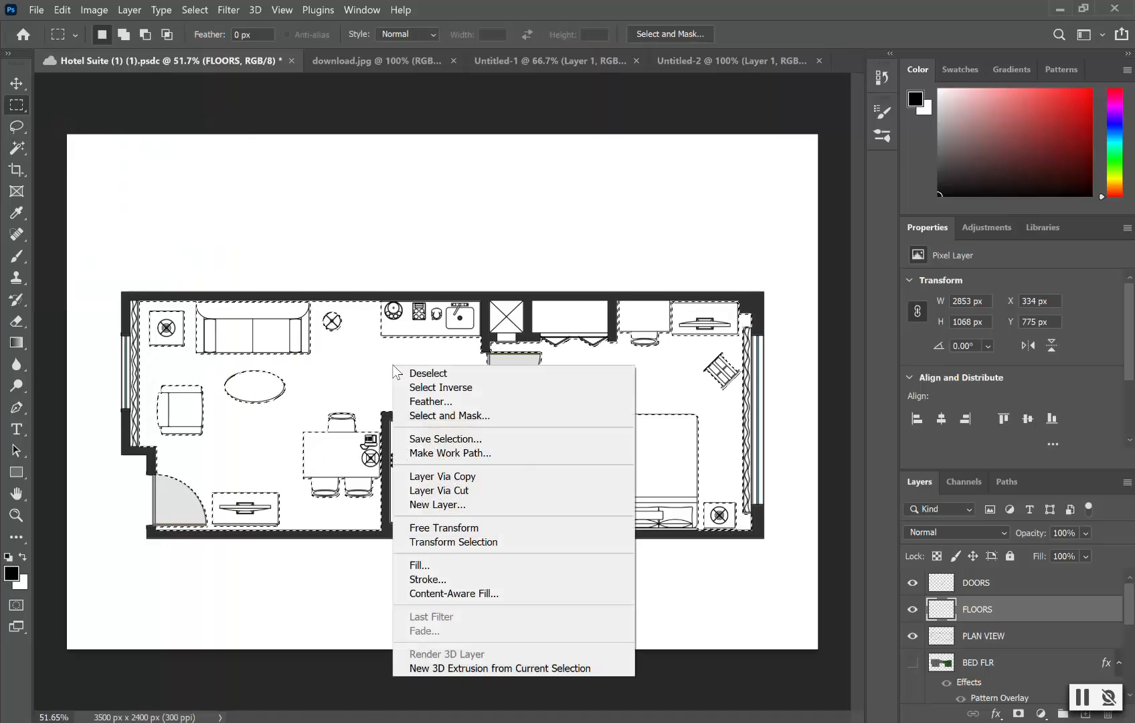
click(440, 567)
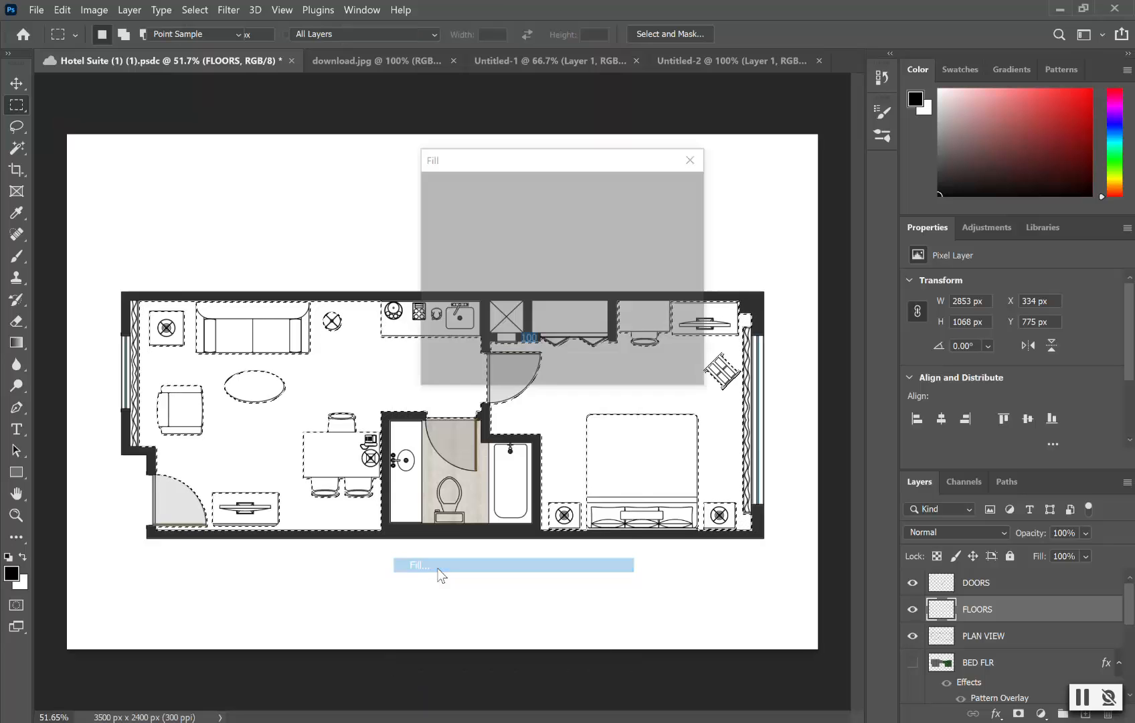
click(548, 233)
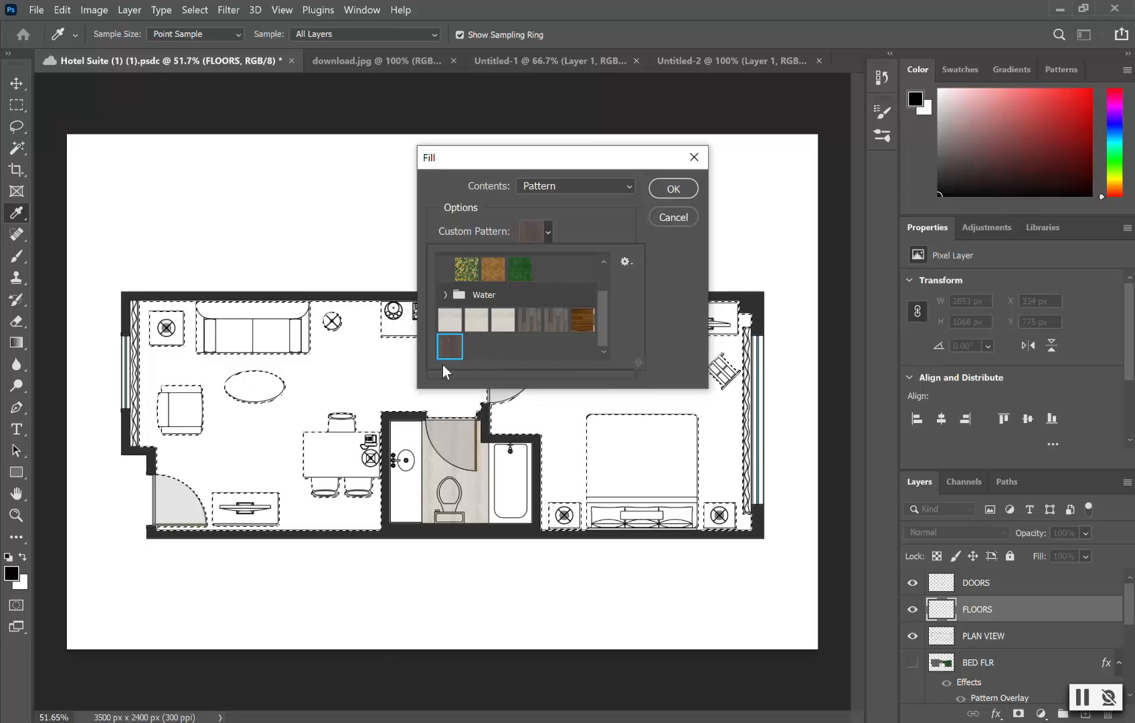
click(683, 190)
click(683, 190)
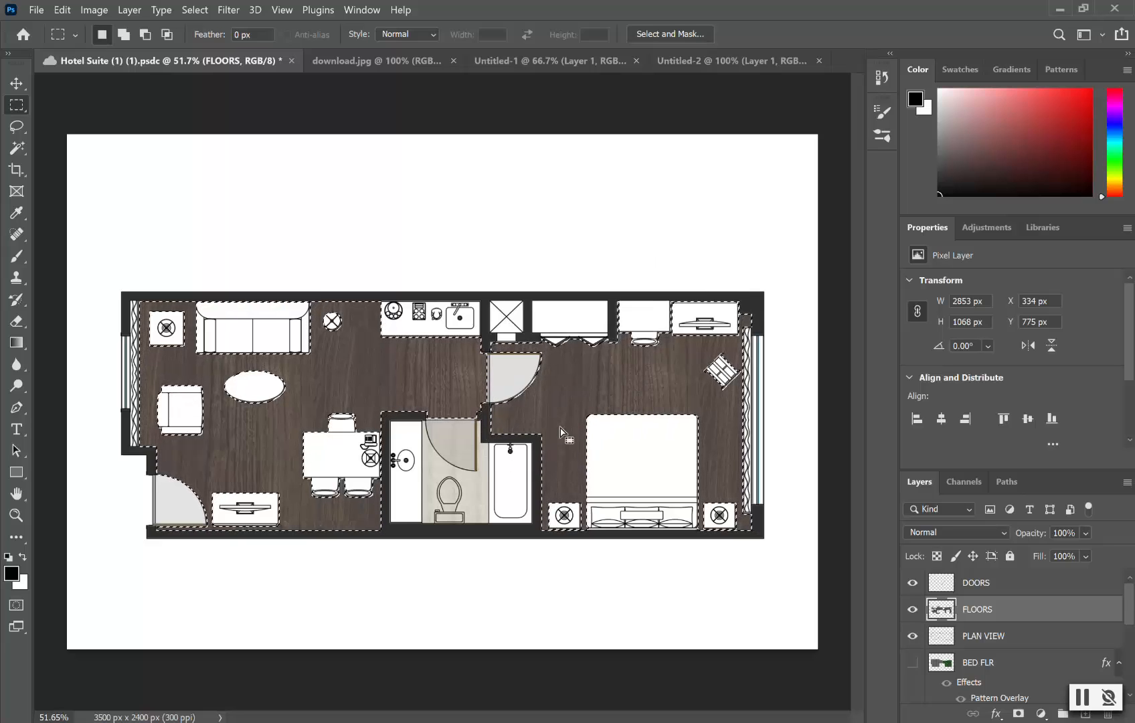
Step: Add a Pattern Overlay to the FLOORS layer and start adjusting its scale
double_click(1039, 614)
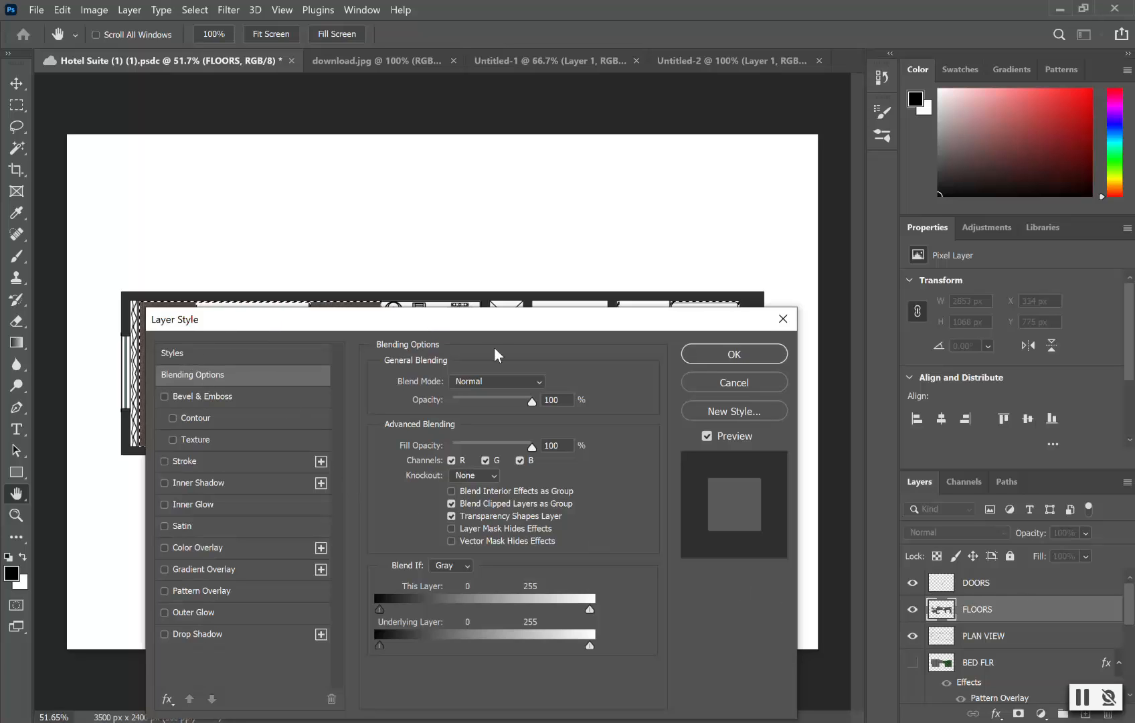
click(279, 590)
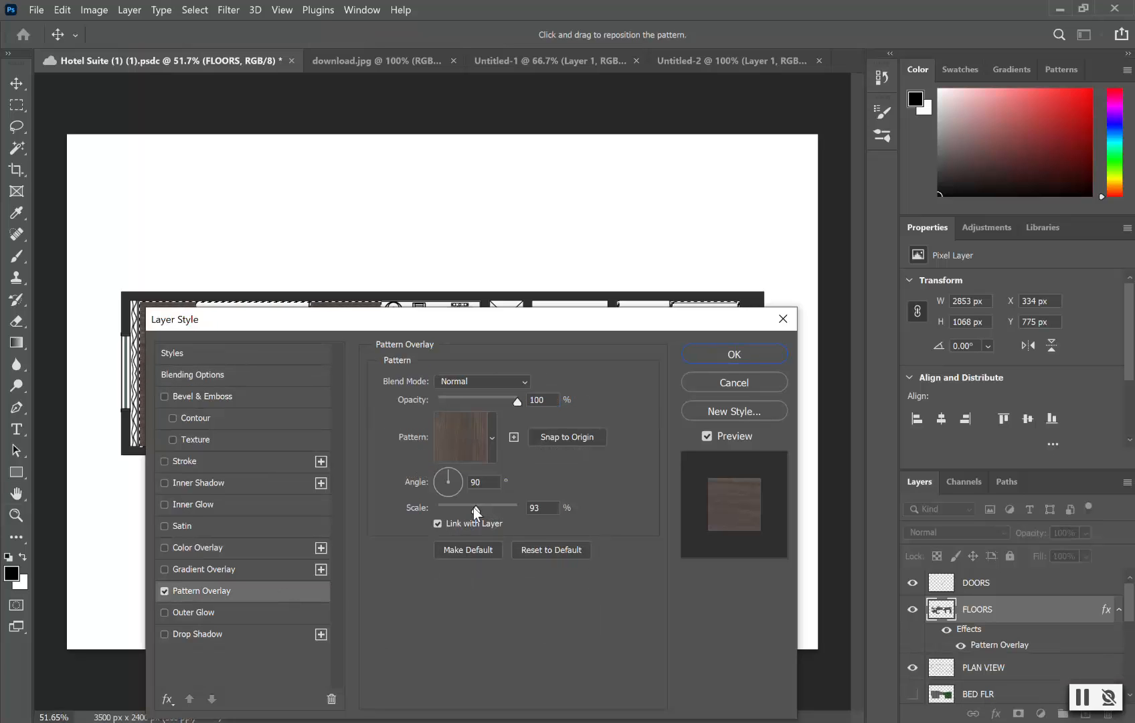
drag(477, 510, 515, 506)
click(544, 509)
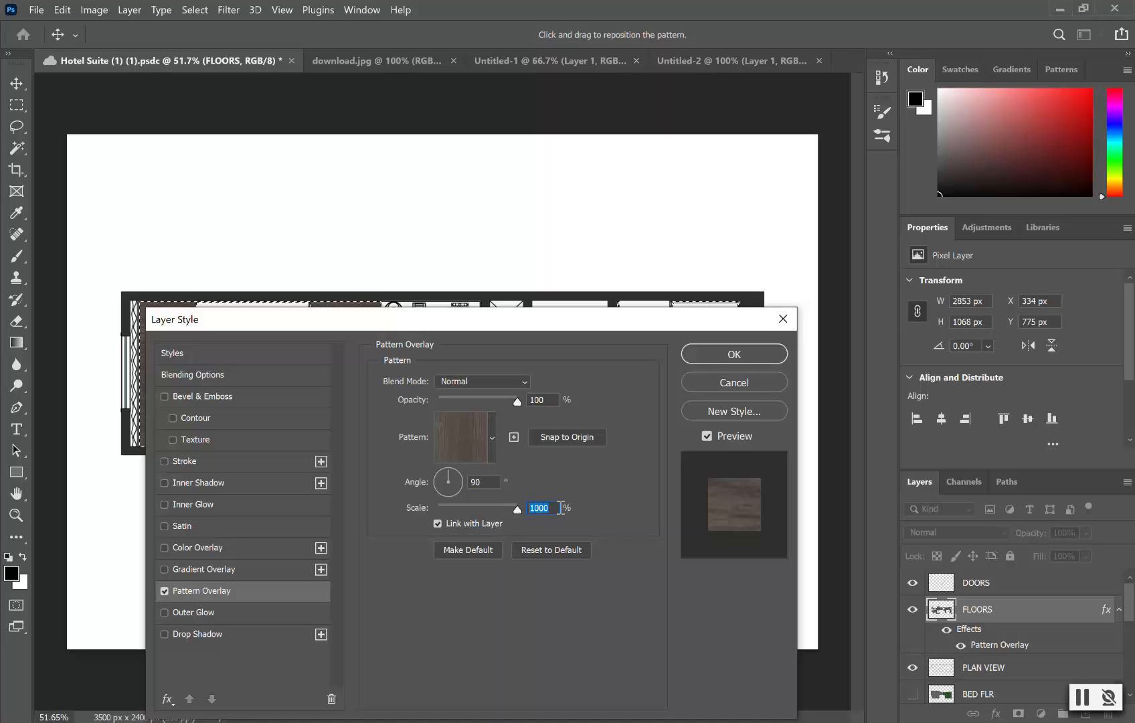
text(516)
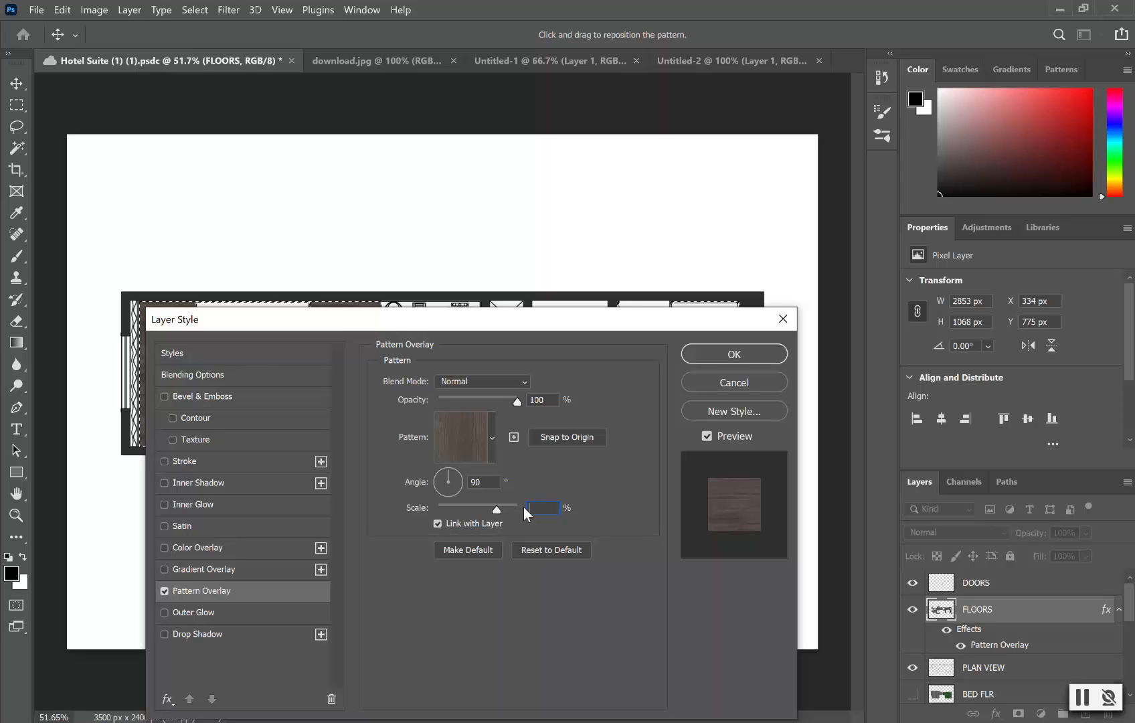
Step: Tune the overlay scale while checking the plan, settle on 51%, and apply it
drag(535, 322, 624, 163)
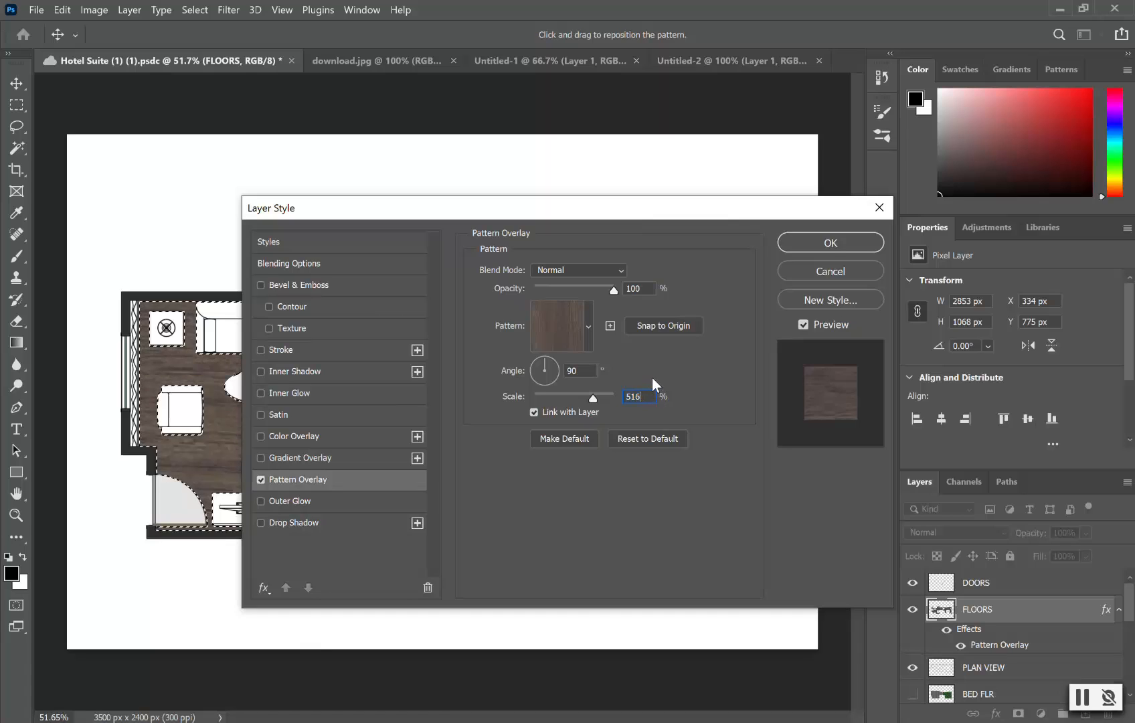
click(591, 399)
drag(590, 398, 576, 399)
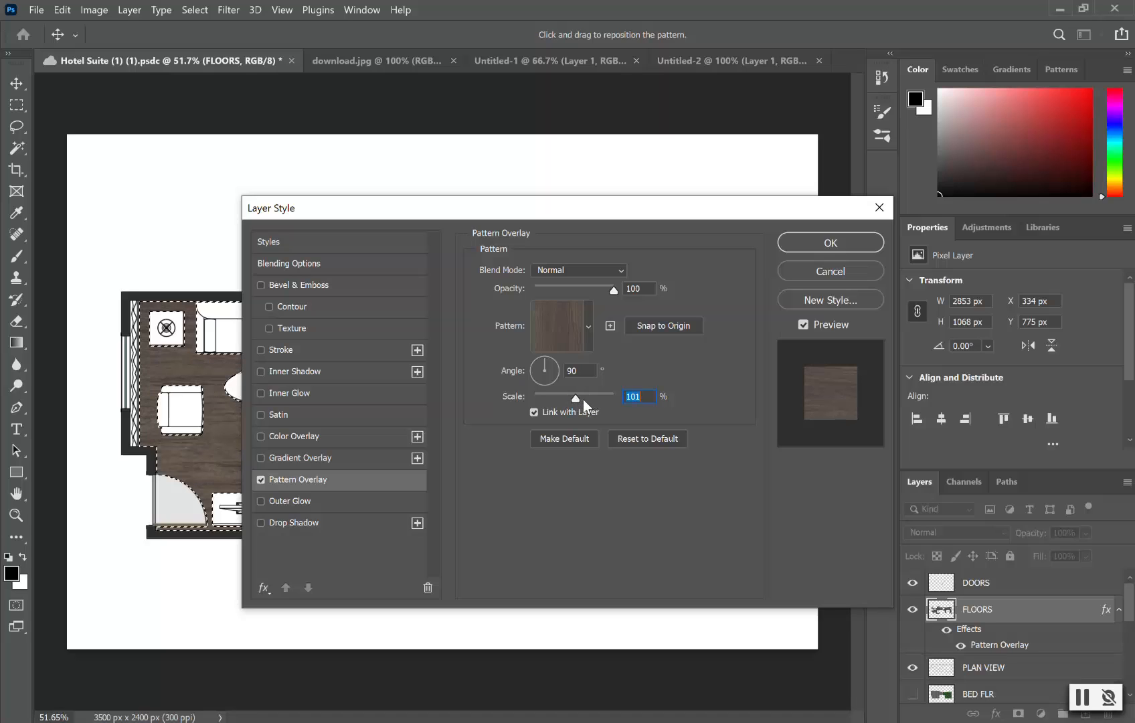
click(578, 399)
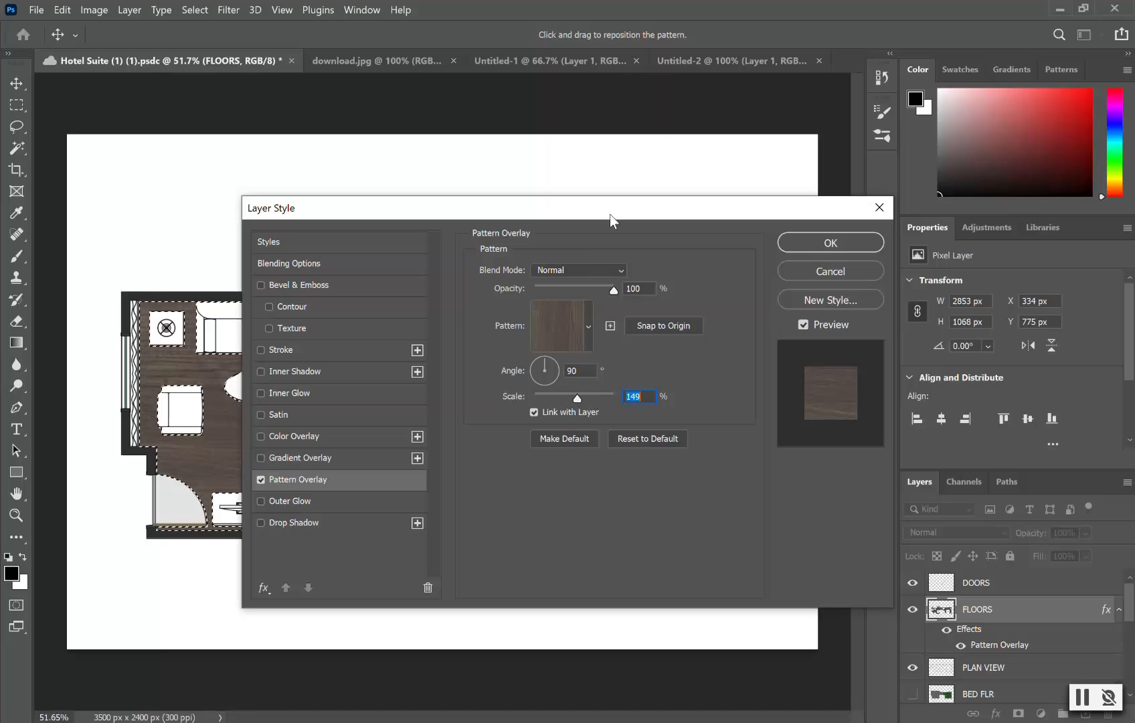
drag(616, 256, 787, 337)
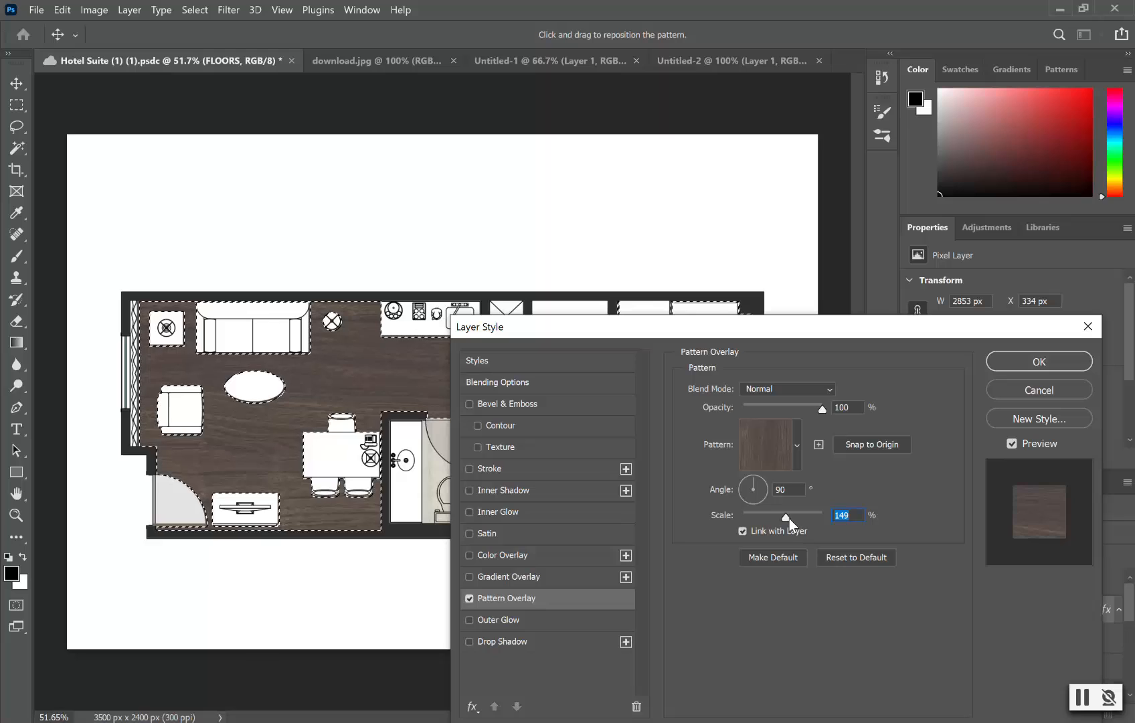
click(786, 518)
mouse_move(776, 517)
mouse_down()
mouse_move(788, 516)
mouse_move(764, 519)
mouse_up()
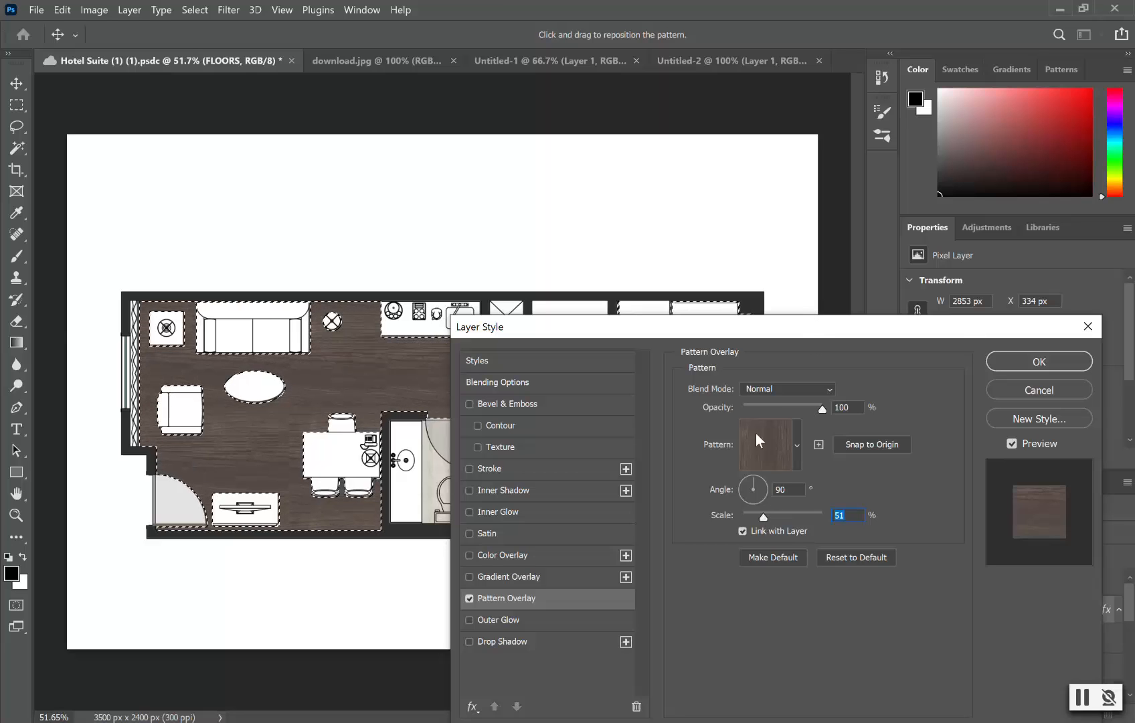
drag(928, 330, 877, 230)
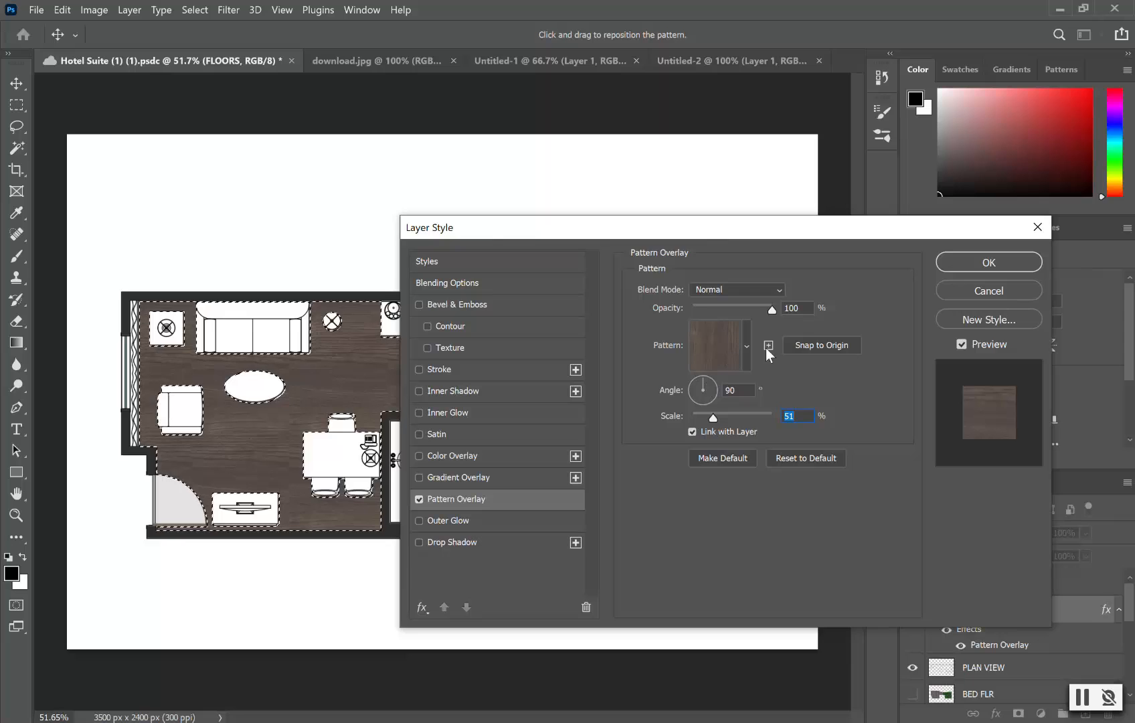
click(1001, 263)
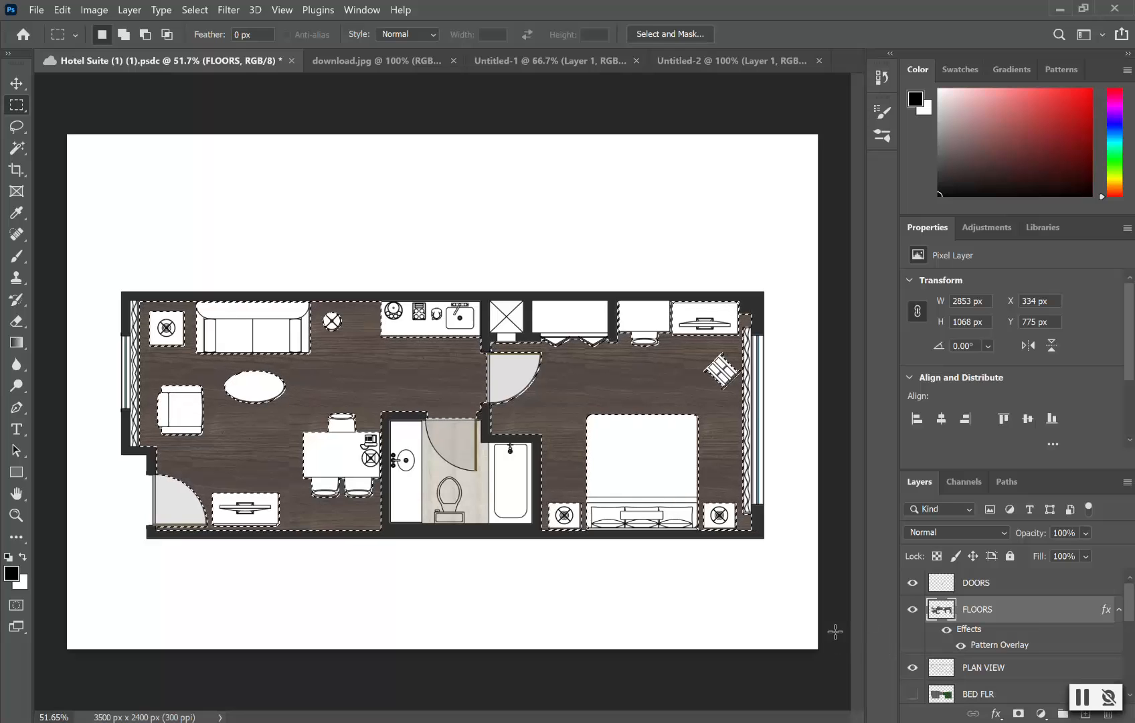
Step: Save the plan, clear the floor selection, and make the DOORS layer active
key(ctrl+d)
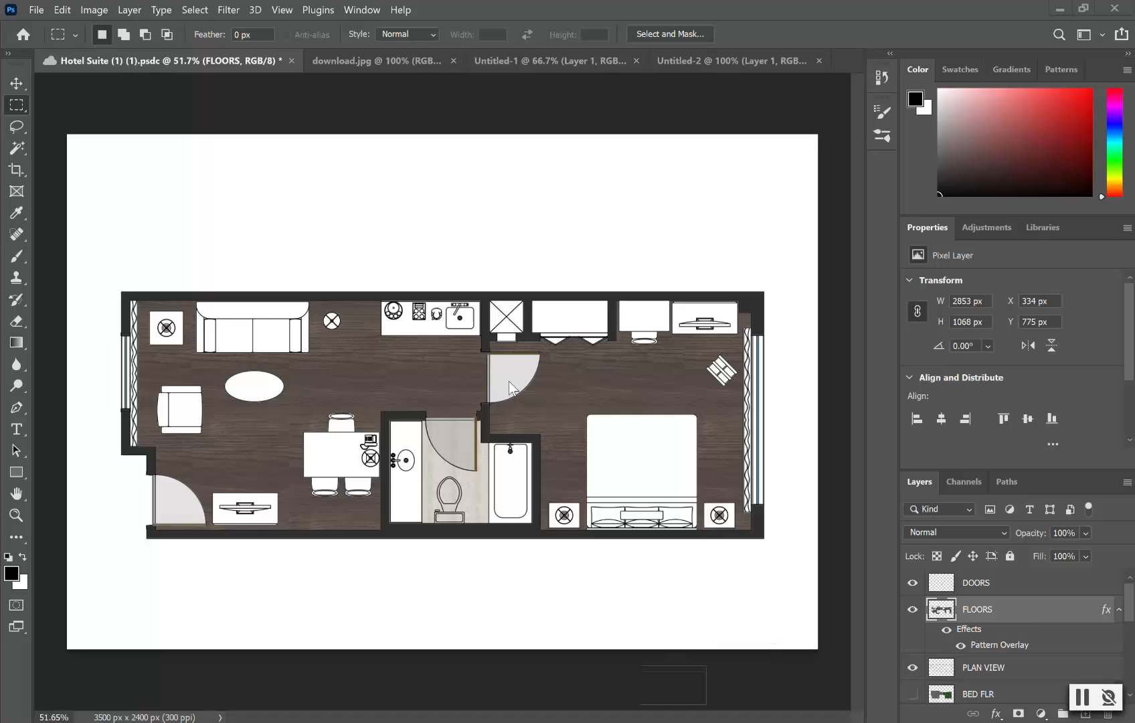
key(ctrl+s)
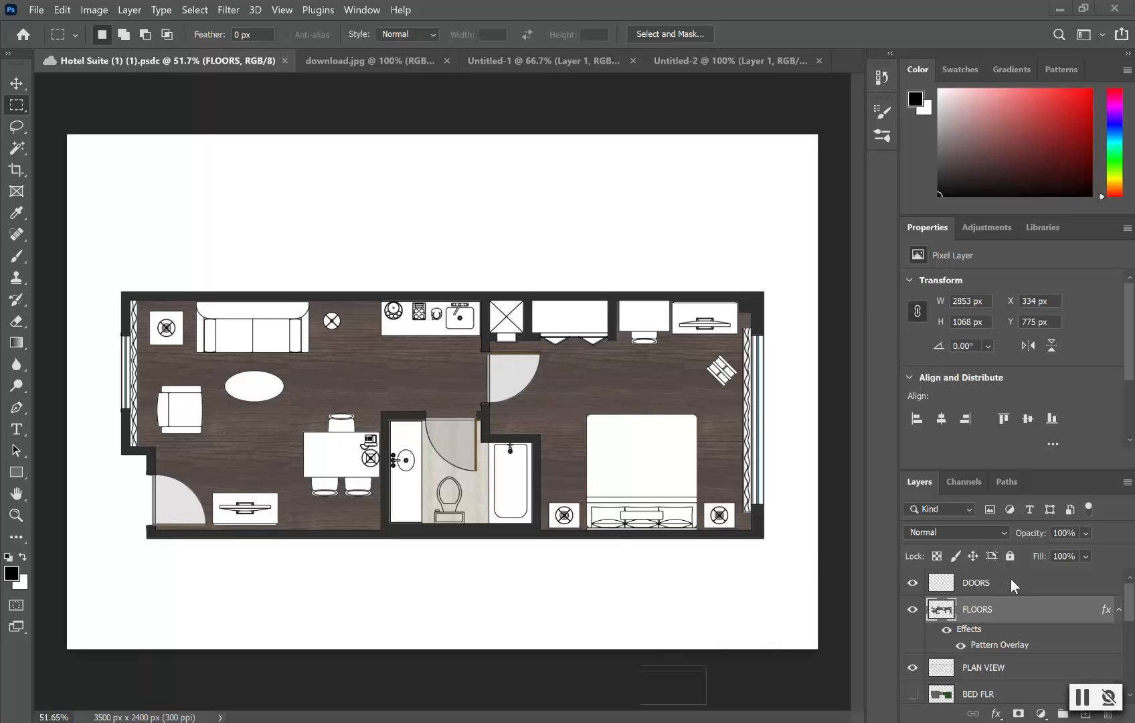
key(ctrl+z)
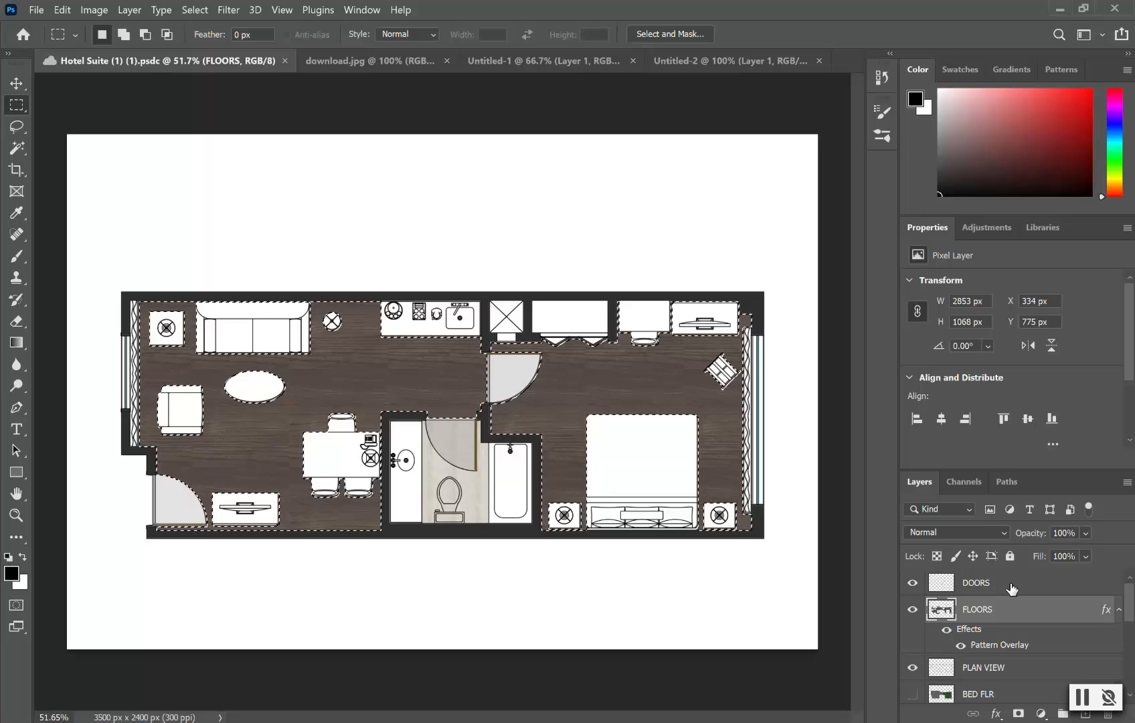
click(1012, 588)
key(h)
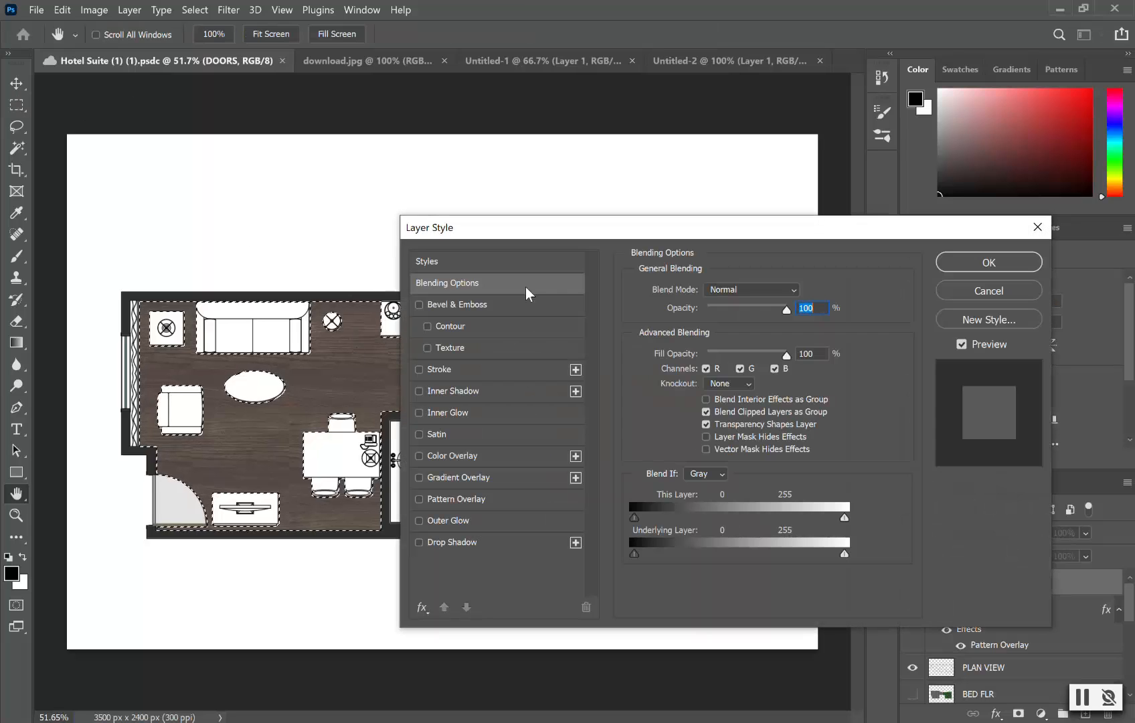
click(1037, 228)
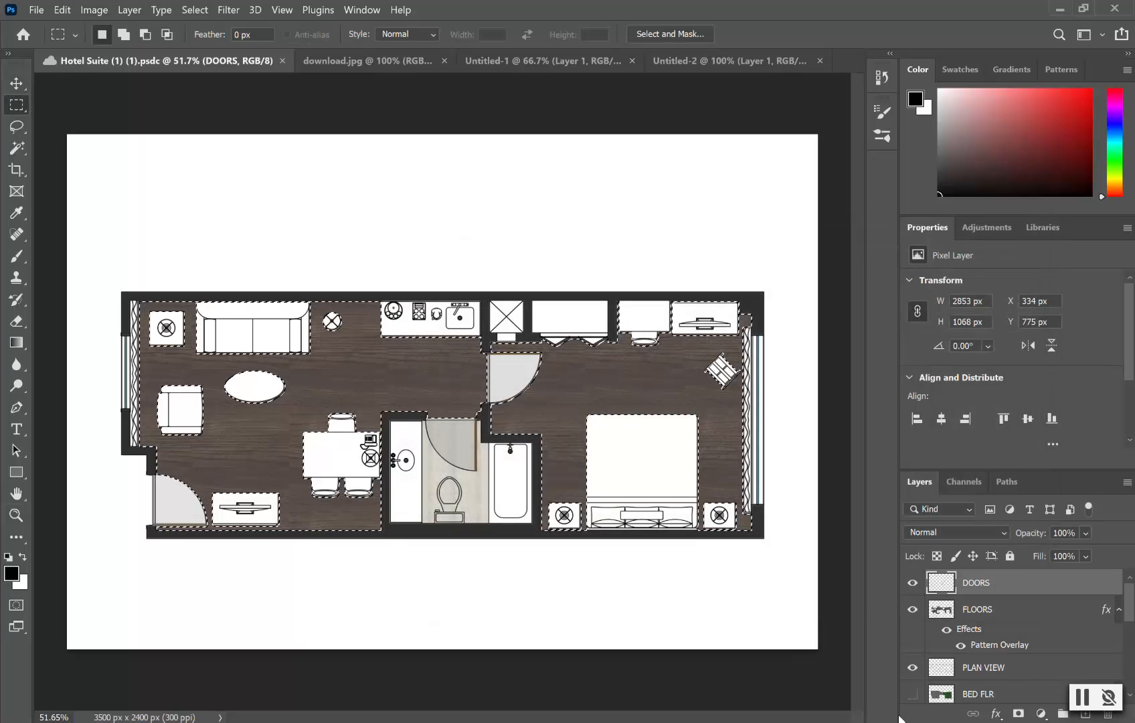
click(1045, 668)
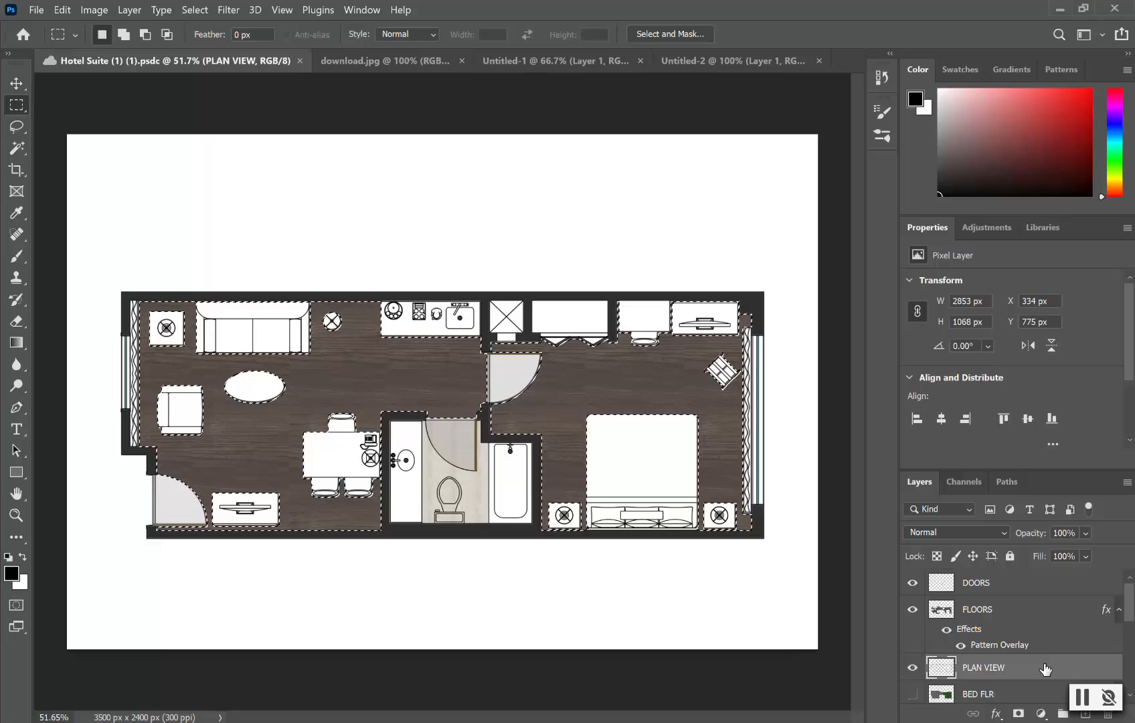
click(313, 130)
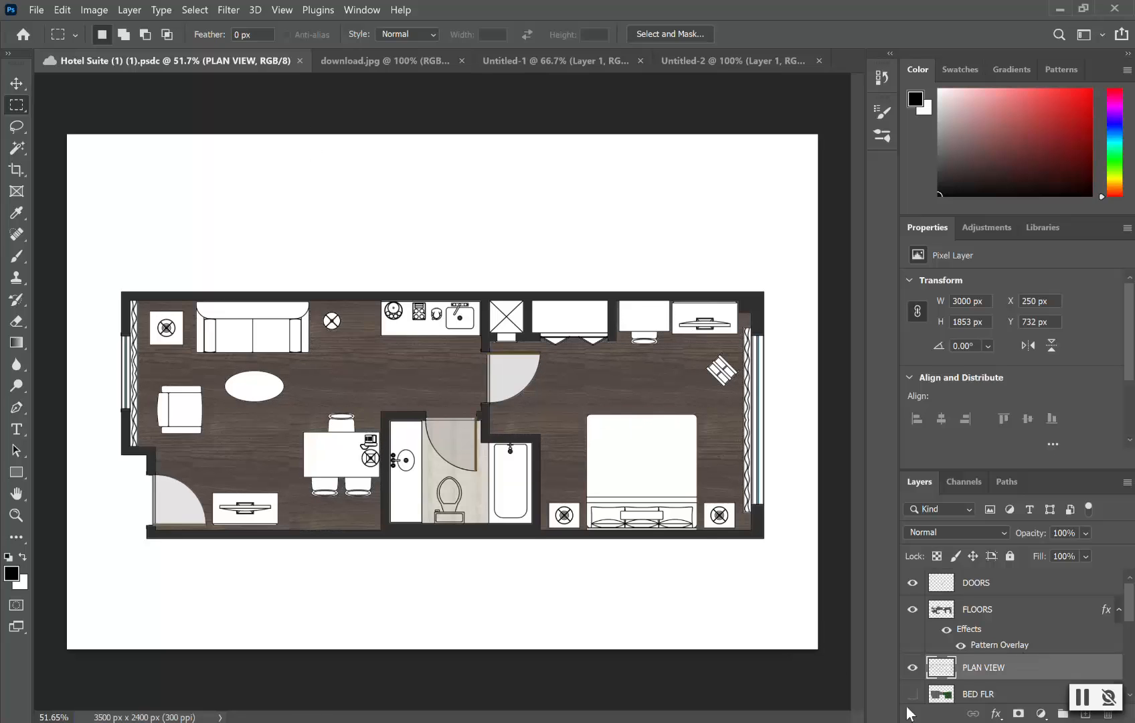
click(991, 589)
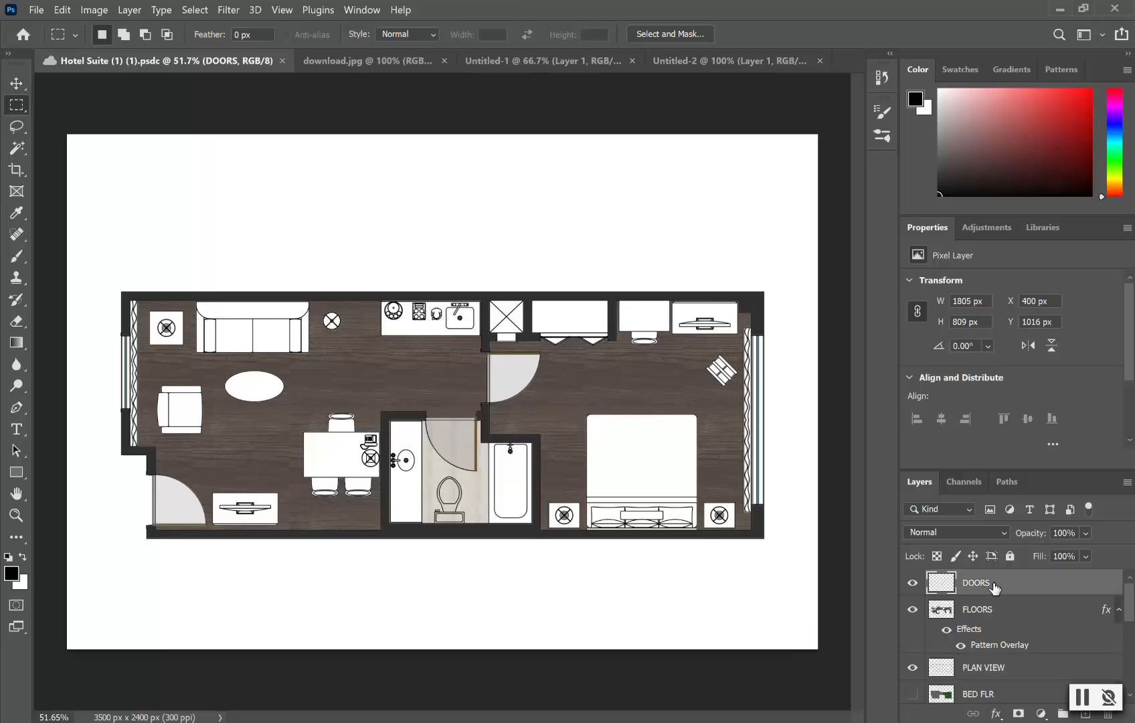
Step: Magic Wand select the inner door swing and the entrance door swing
click(17, 152)
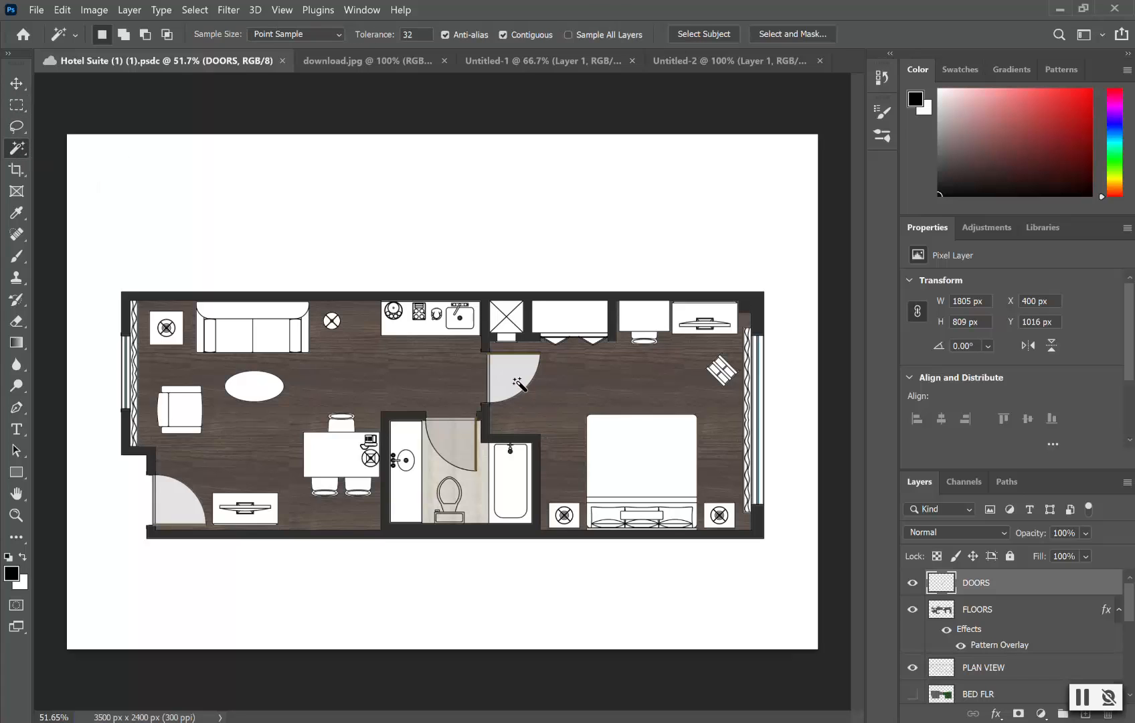
click(519, 384)
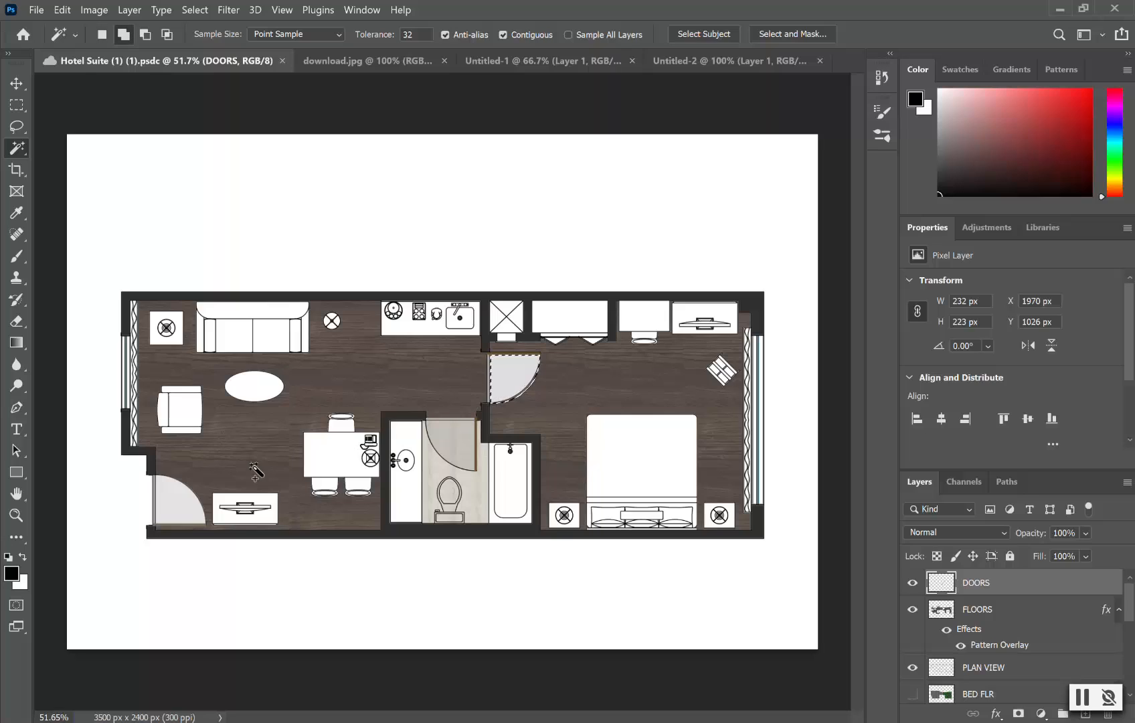
shift+click(178, 511)
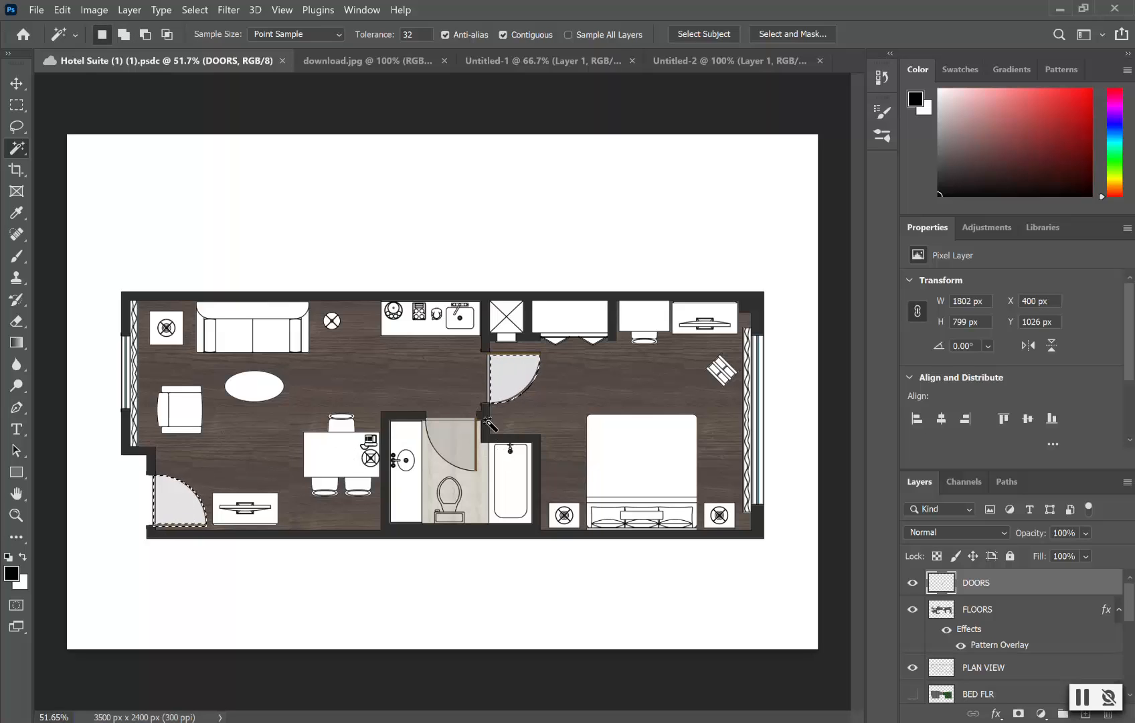
click(17, 105)
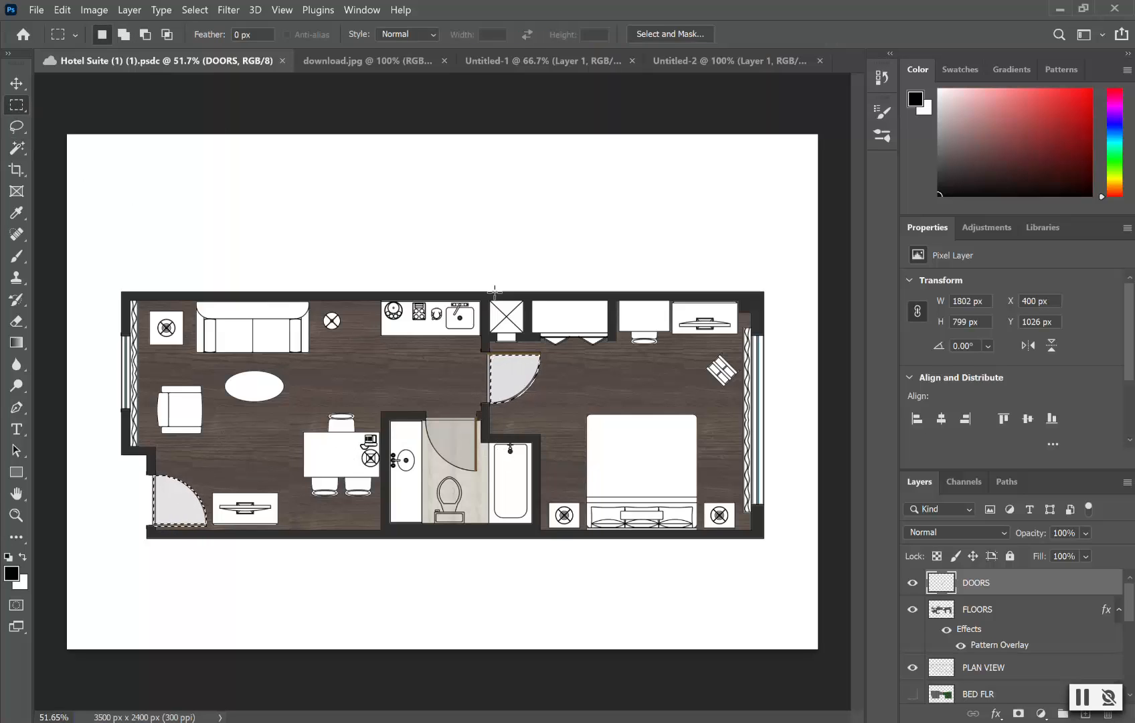
right_click(515, 378)
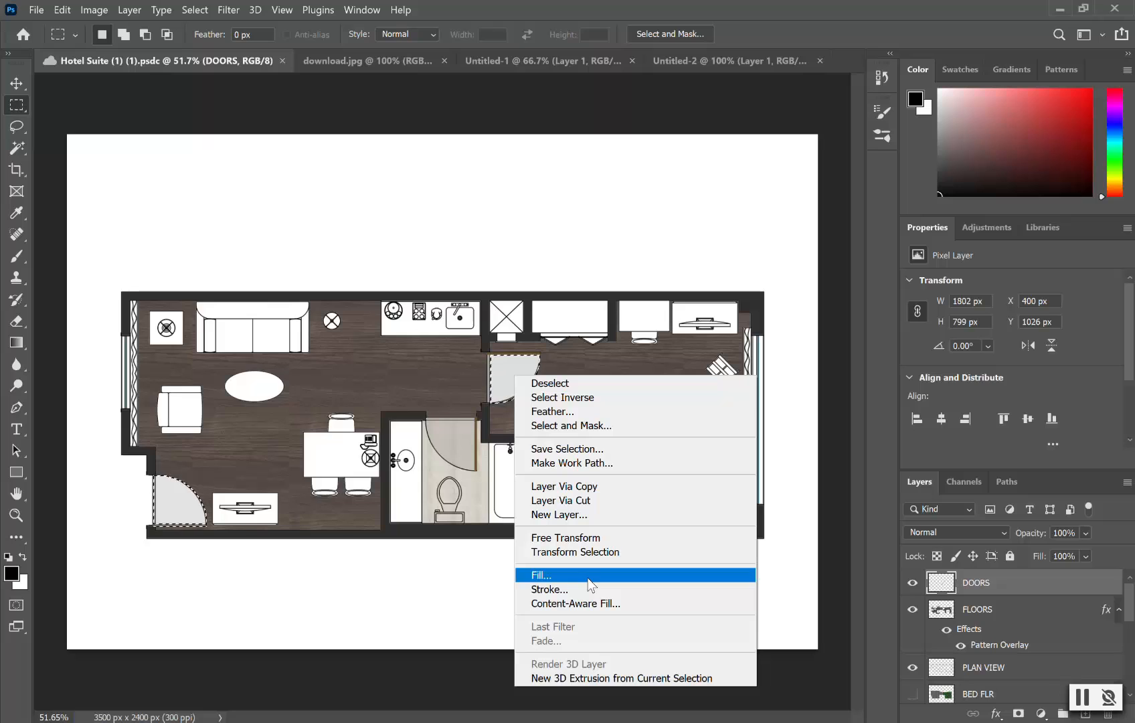
click(1021, 589)
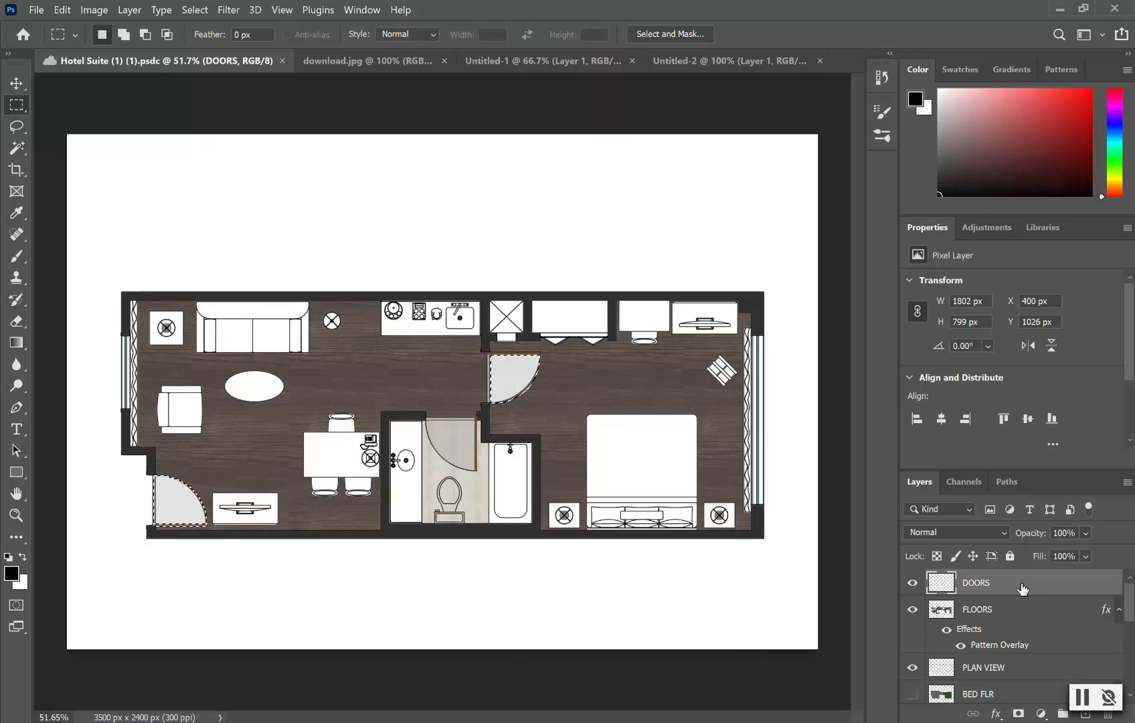
Step: Enable a wood Pattern Overlay in the DOORS layer's Layer Style and apply it
double_click(1023, 588)
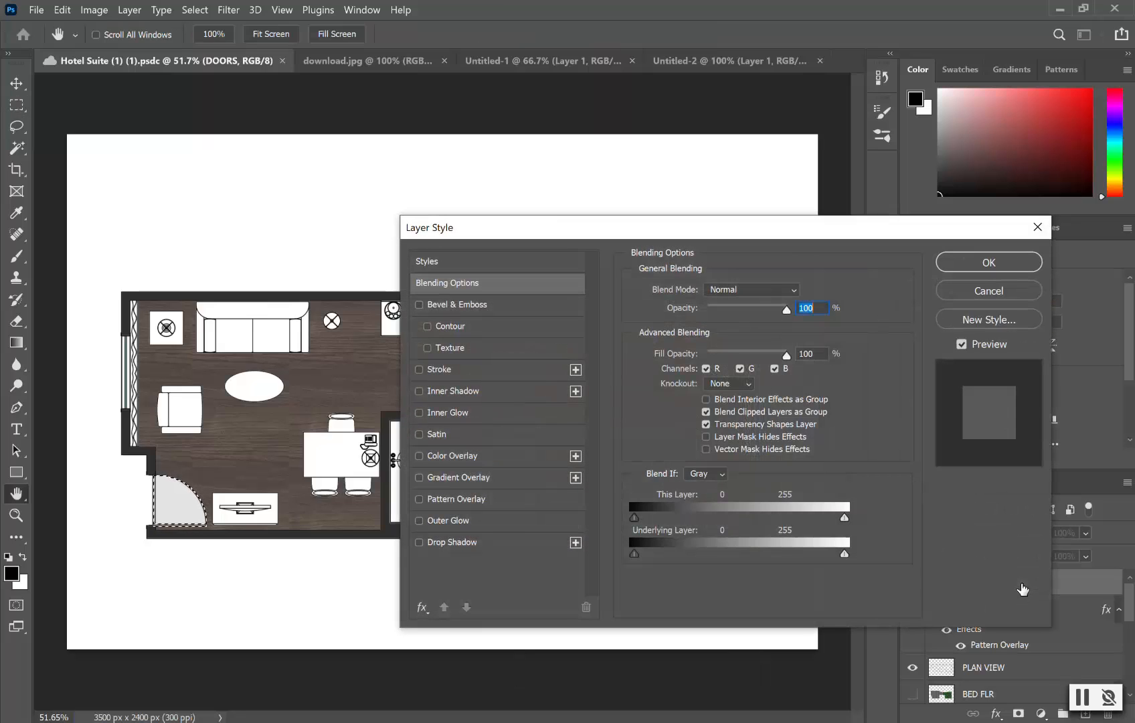
click(506, 500)
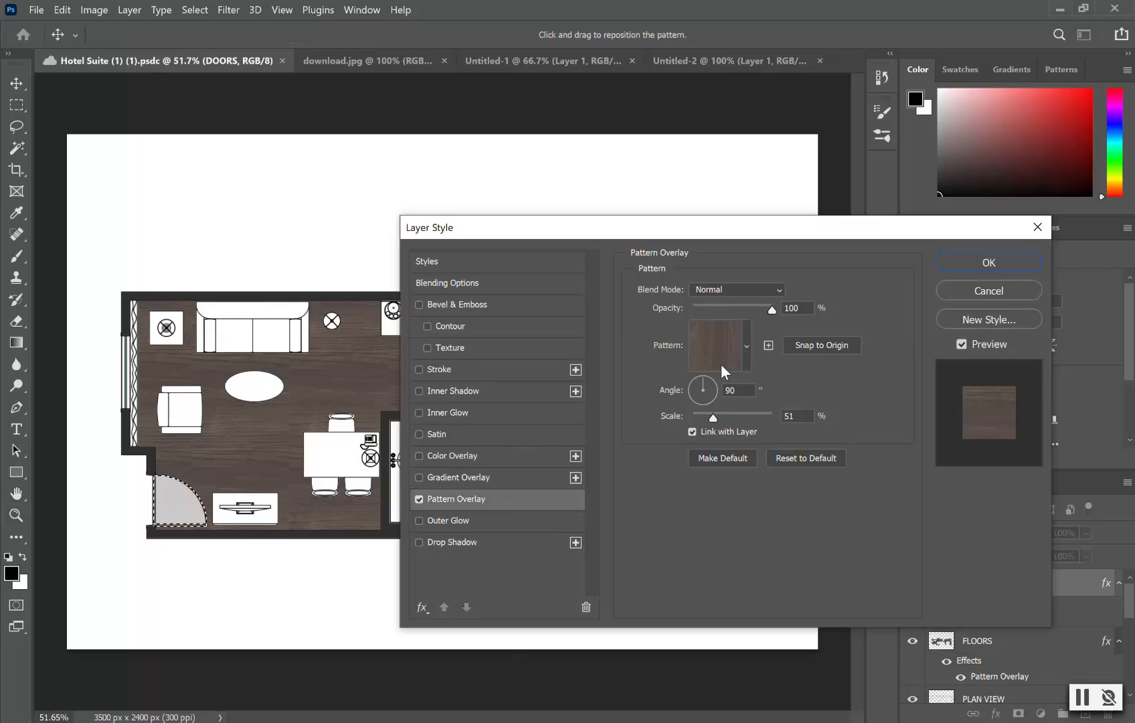
click(1000, 265)
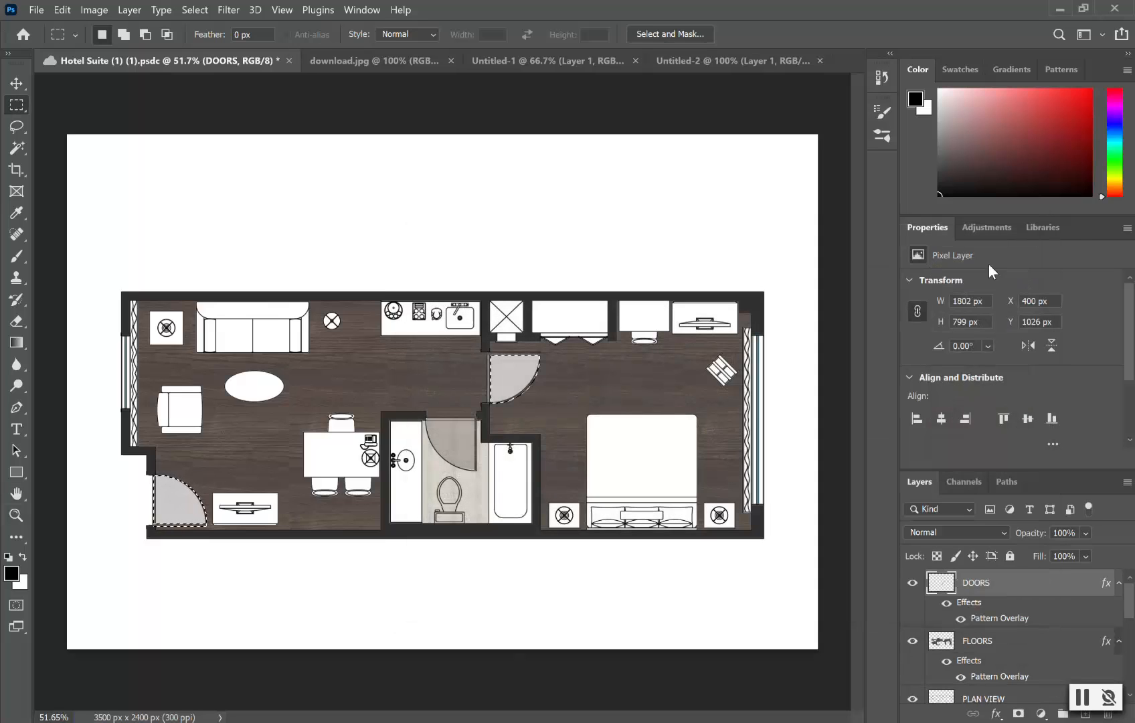
scroll(476, 402, up, 5)
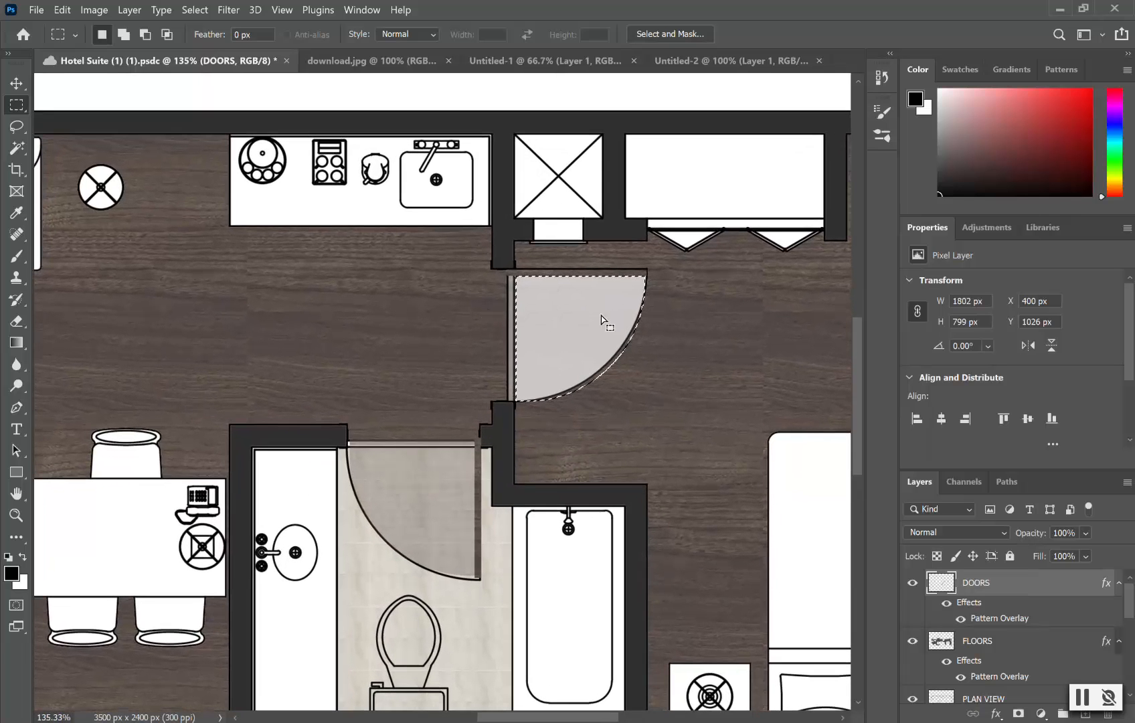
scroll(635, 338, down, 3)
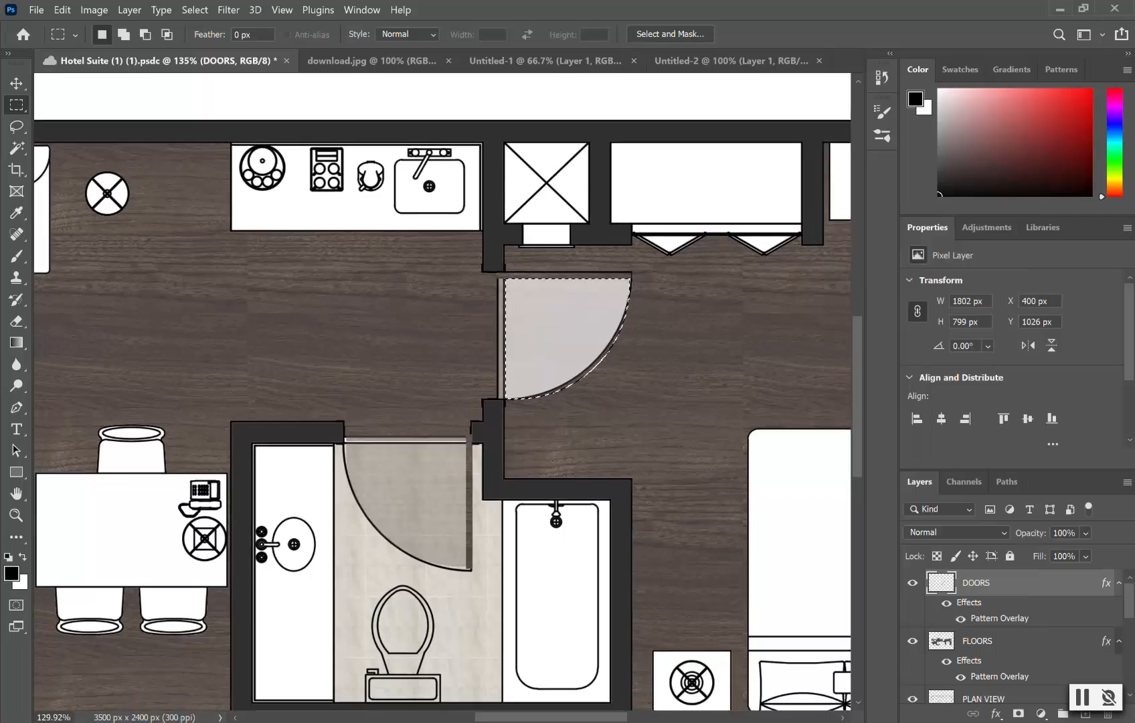
scroll(634, 339, down, 2)
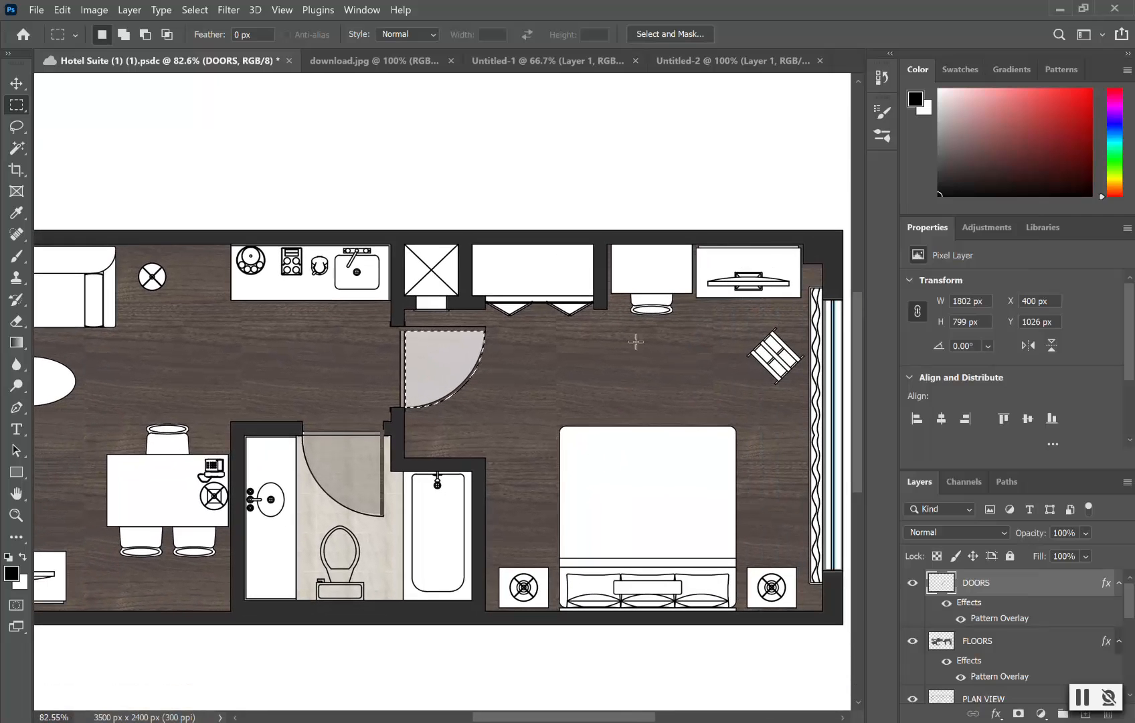
double_click(1019, 593)
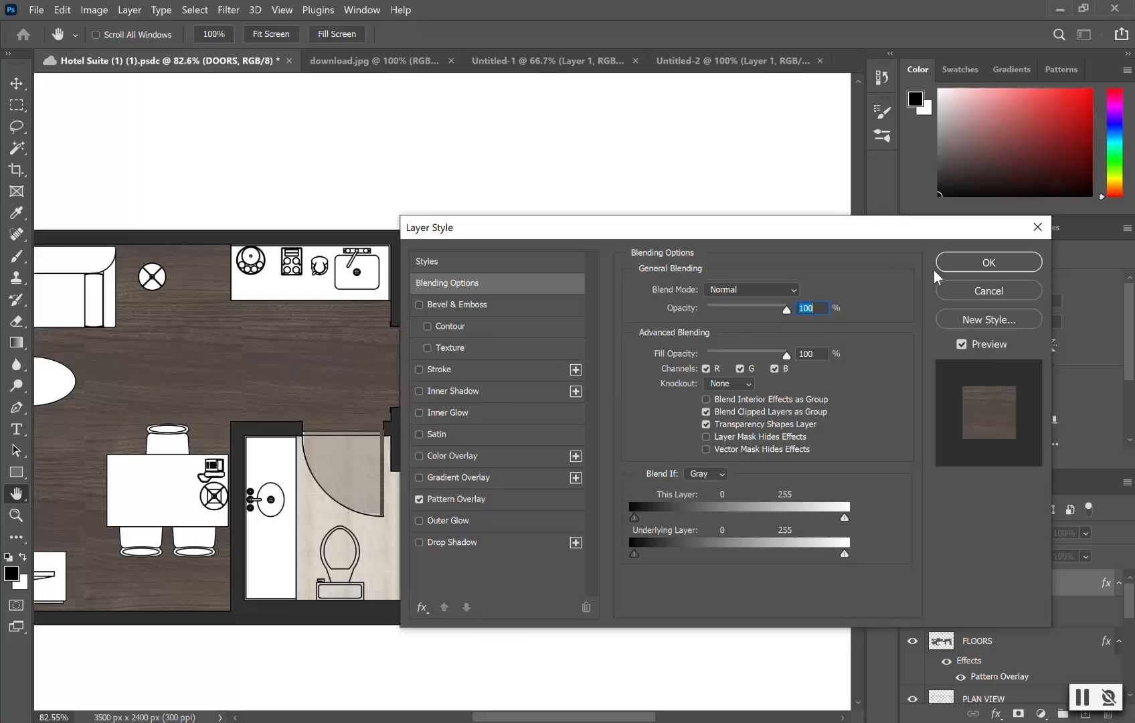
click(968, 290)
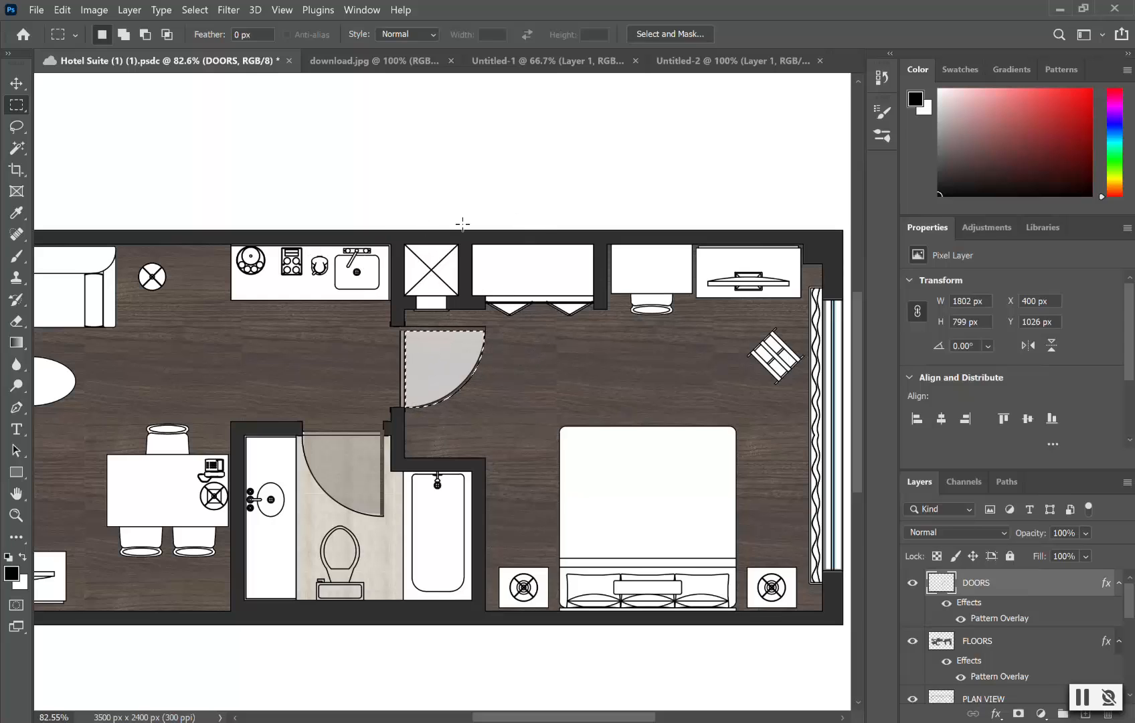
key(ctrl+d)
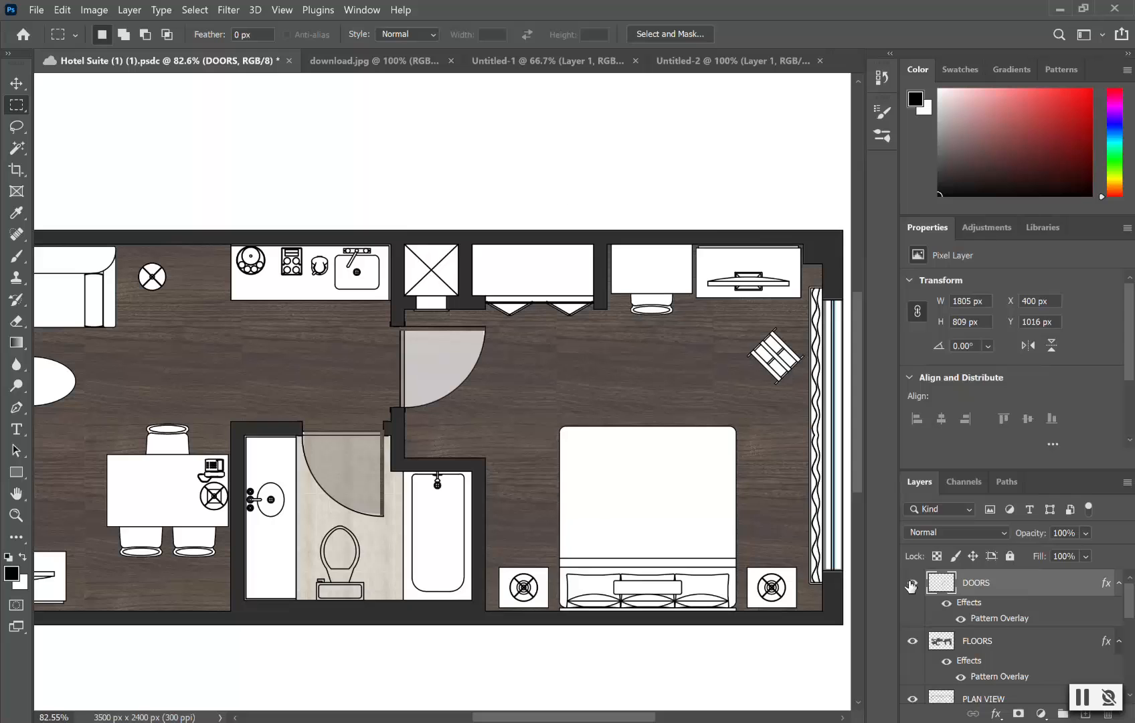
scroll(368, 456, down, 4)
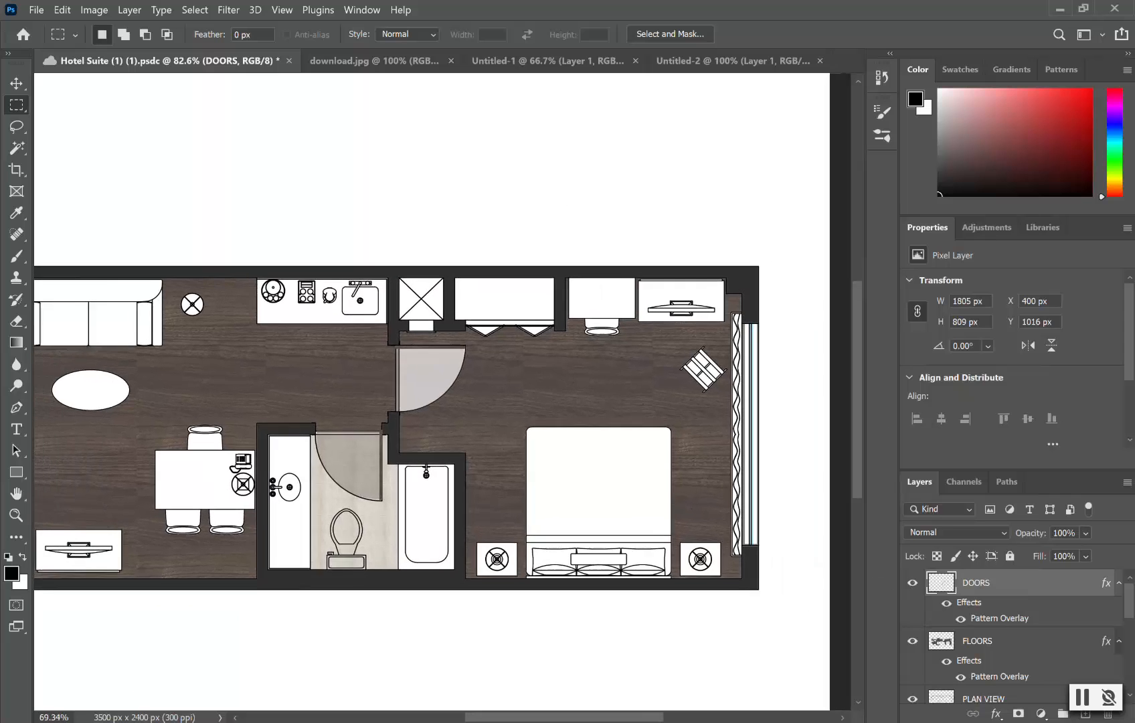
scroll(481, 478, down, 1)
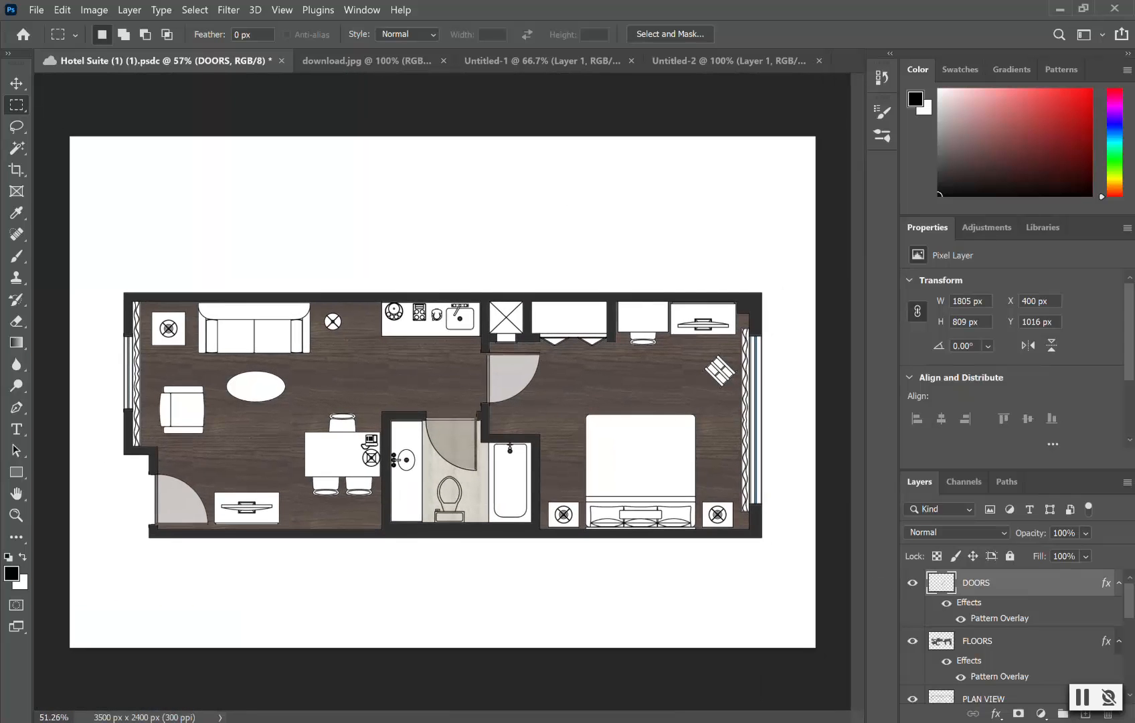
scroll(512, 479, up, 8)
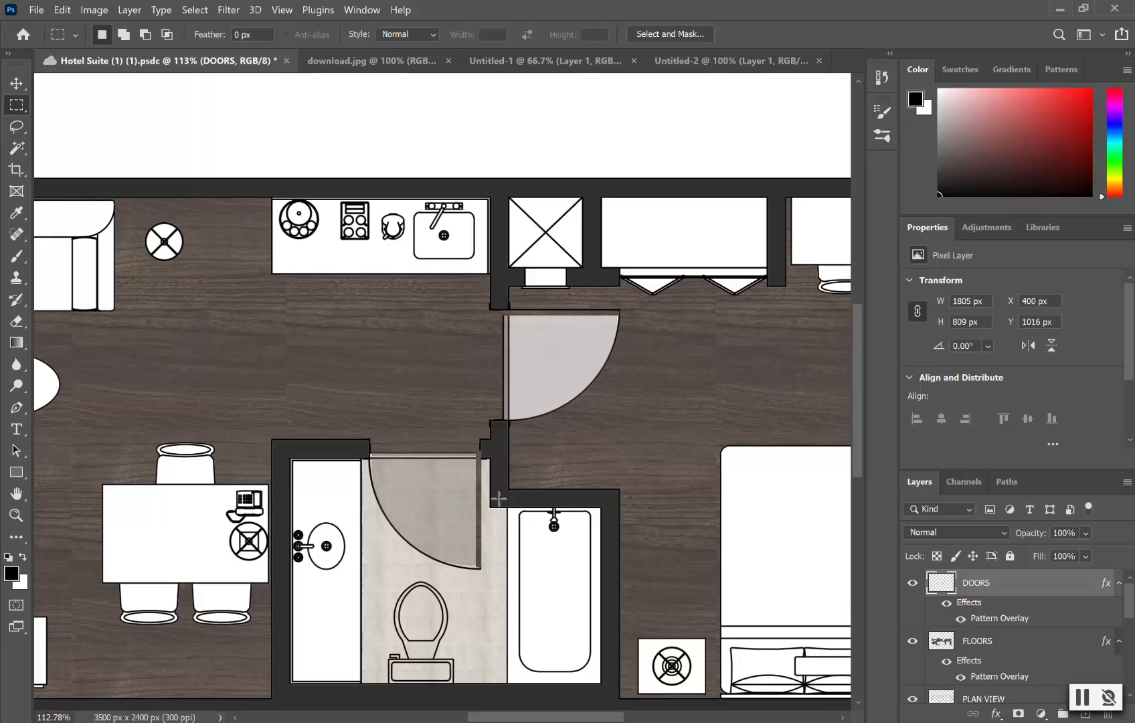
scroll(246, 448, down, 5)
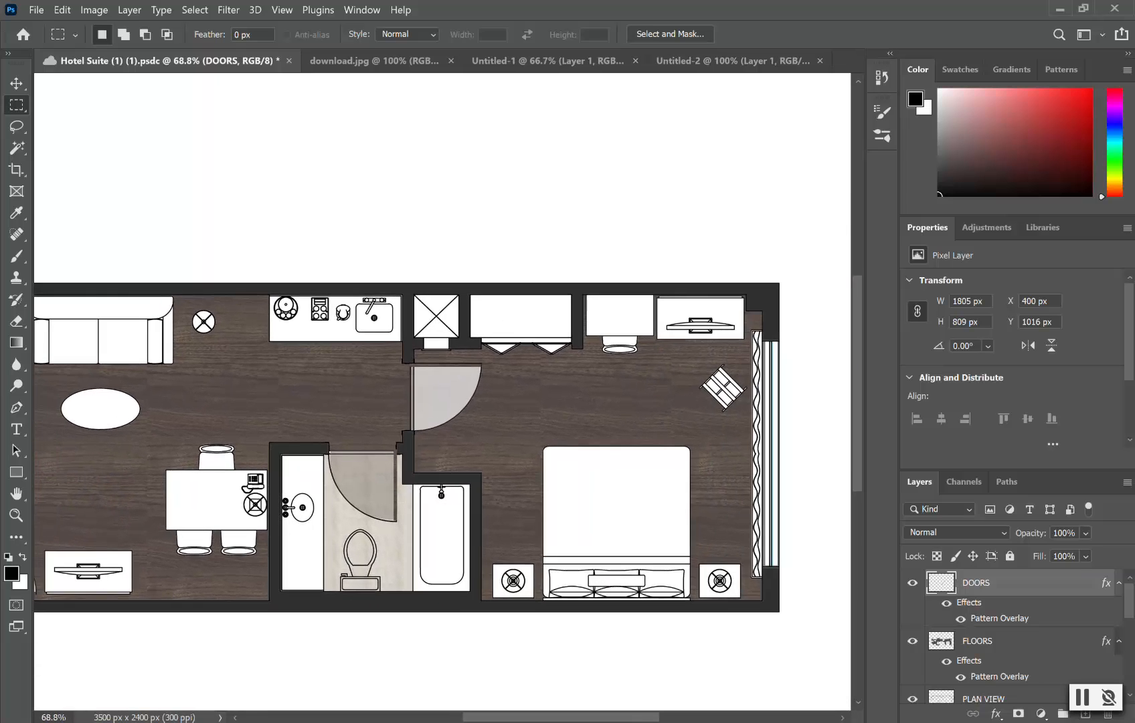
scroll(331, 568, down, 1)
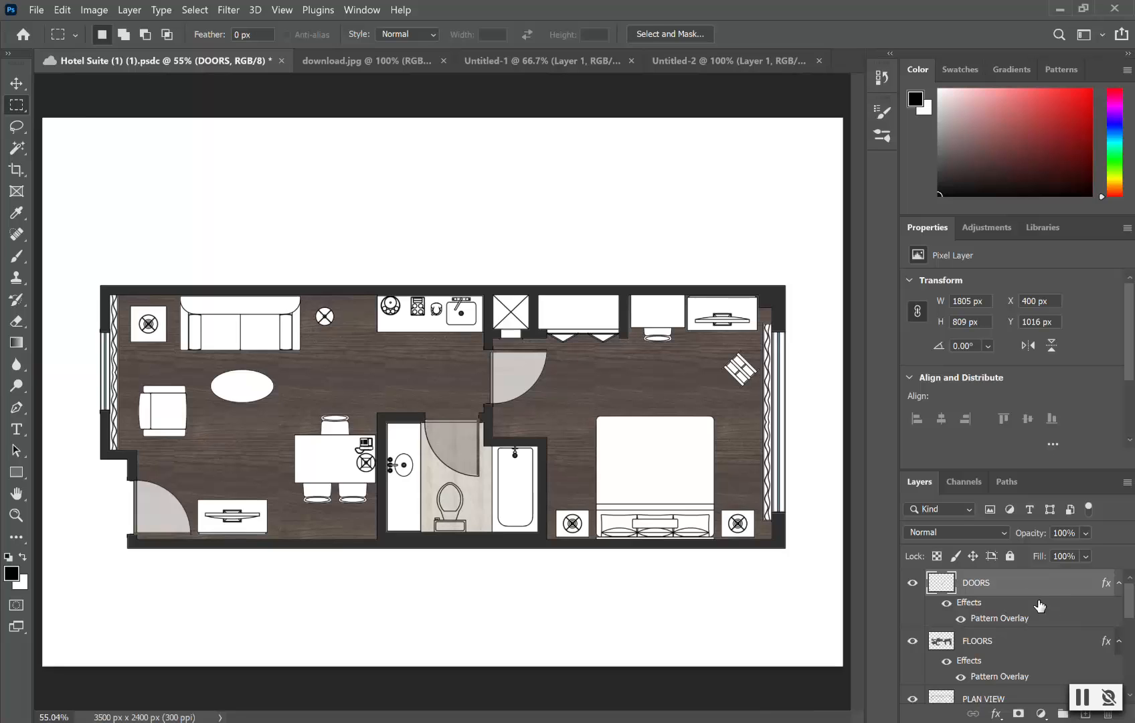
Step: Disable the DOORS layer's Pattern Overlay effect so the door swings show plain grey
right_click(1064, 588)
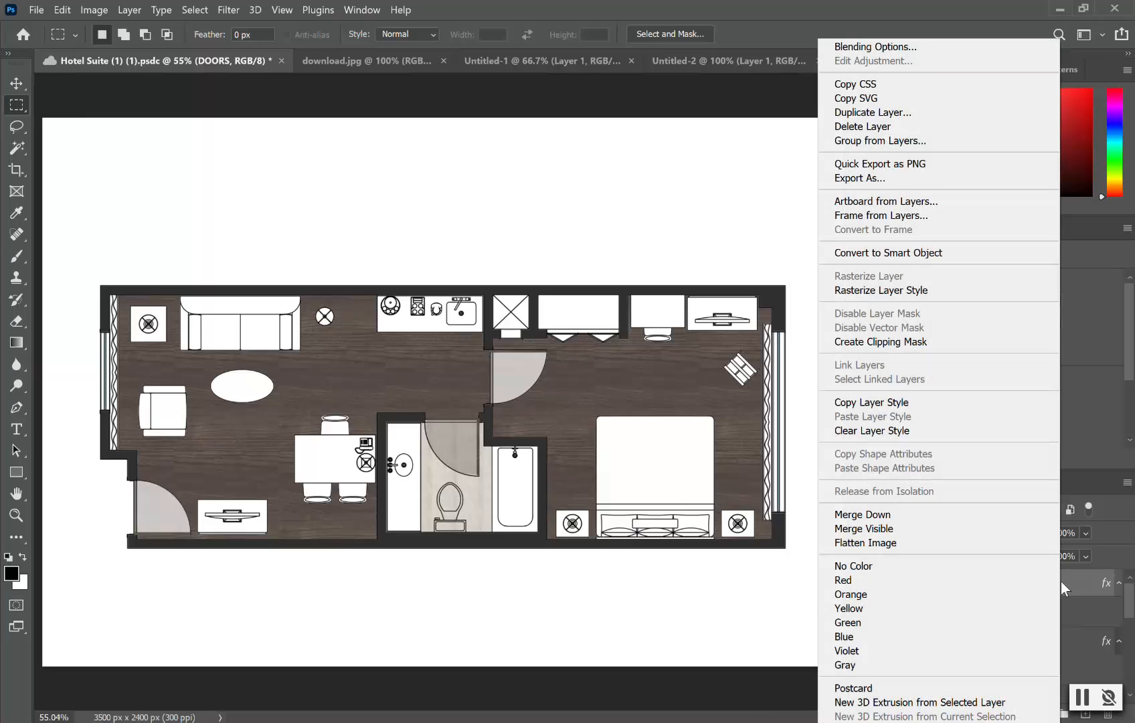
click(1074, 607)
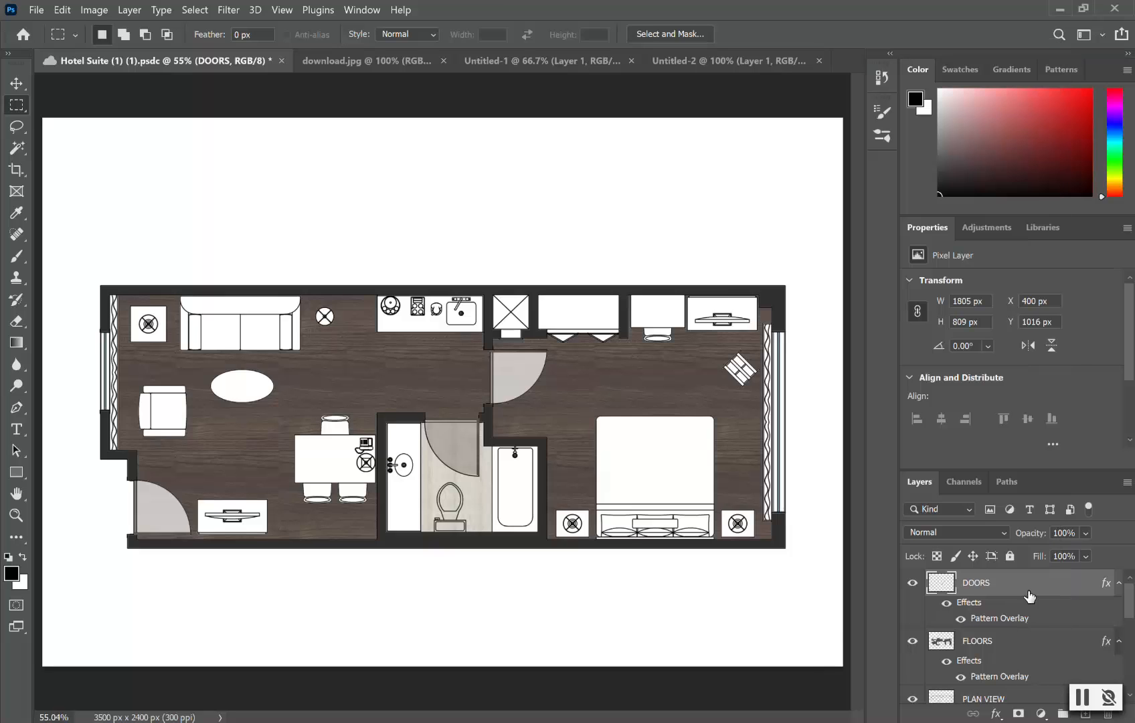
double_click(1029, 596)
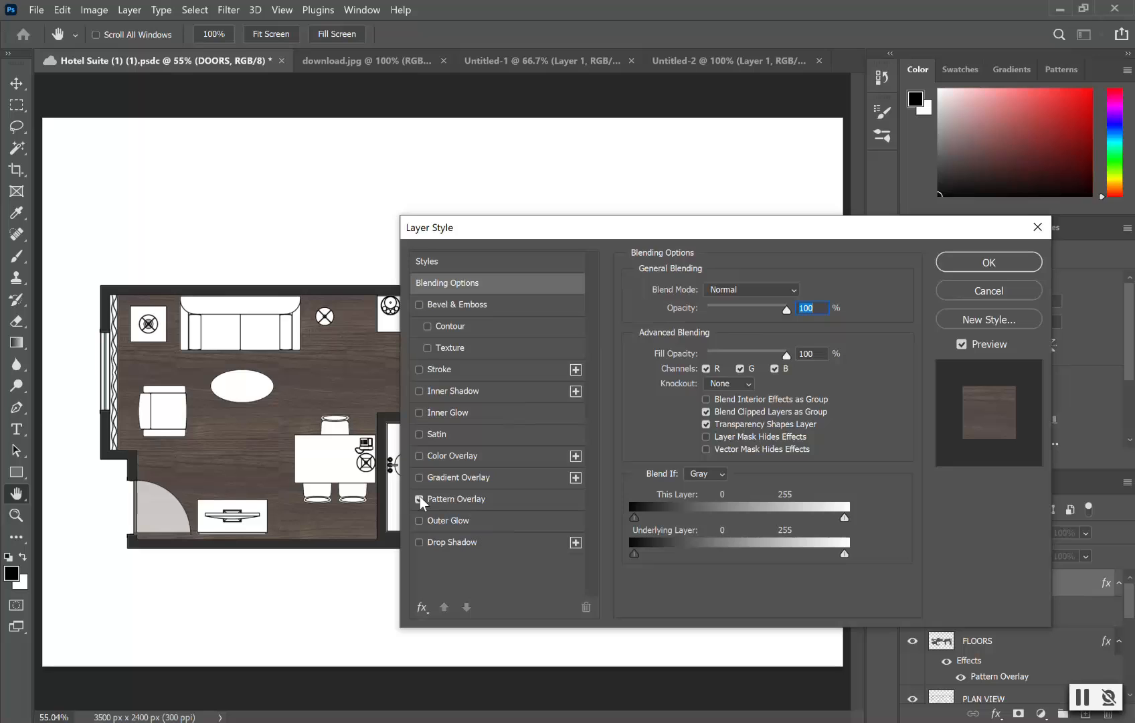
click(419, 500)
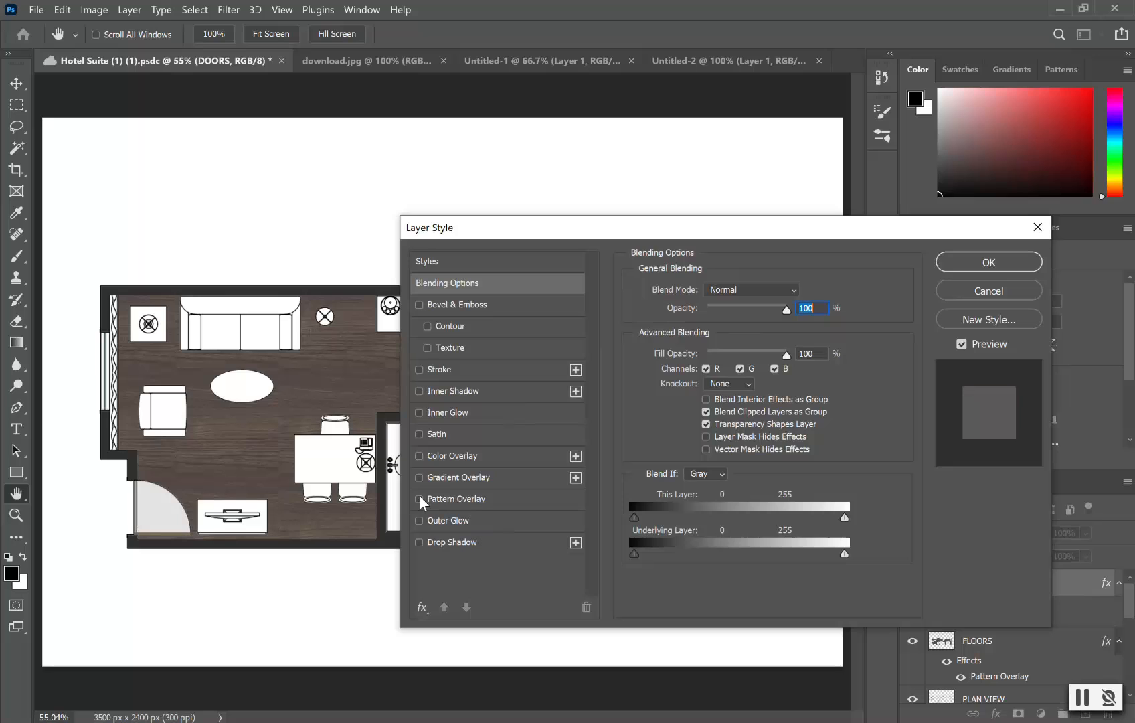
click(1039, 227)
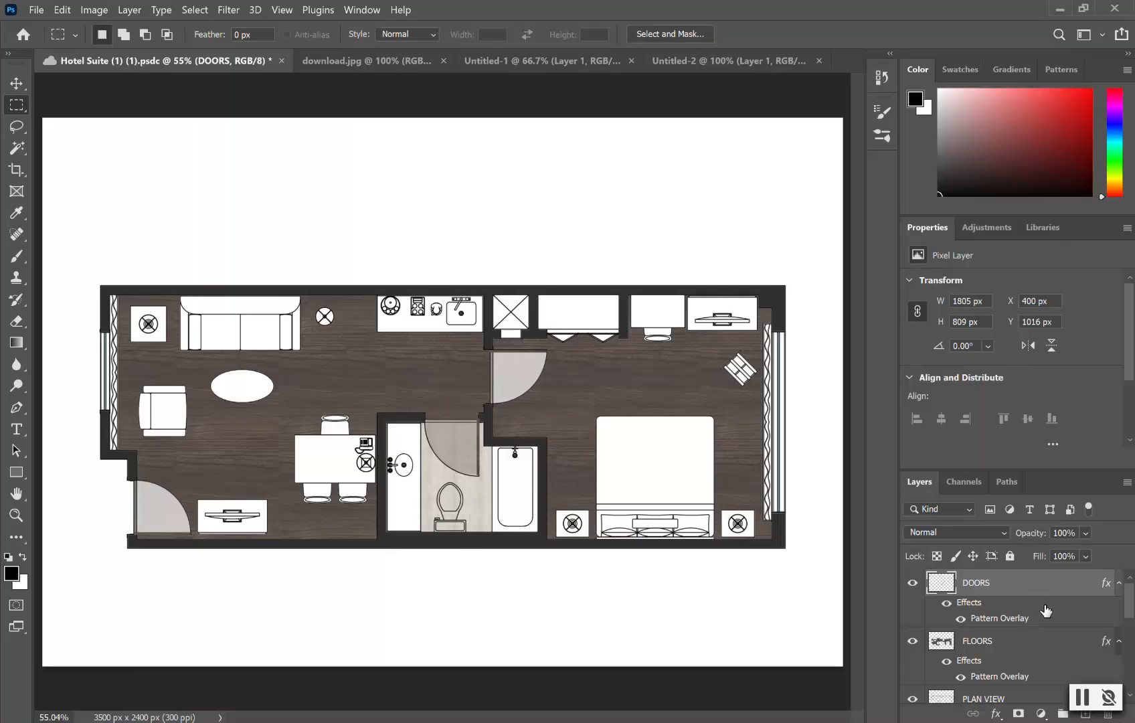
double_click(1041, 587)
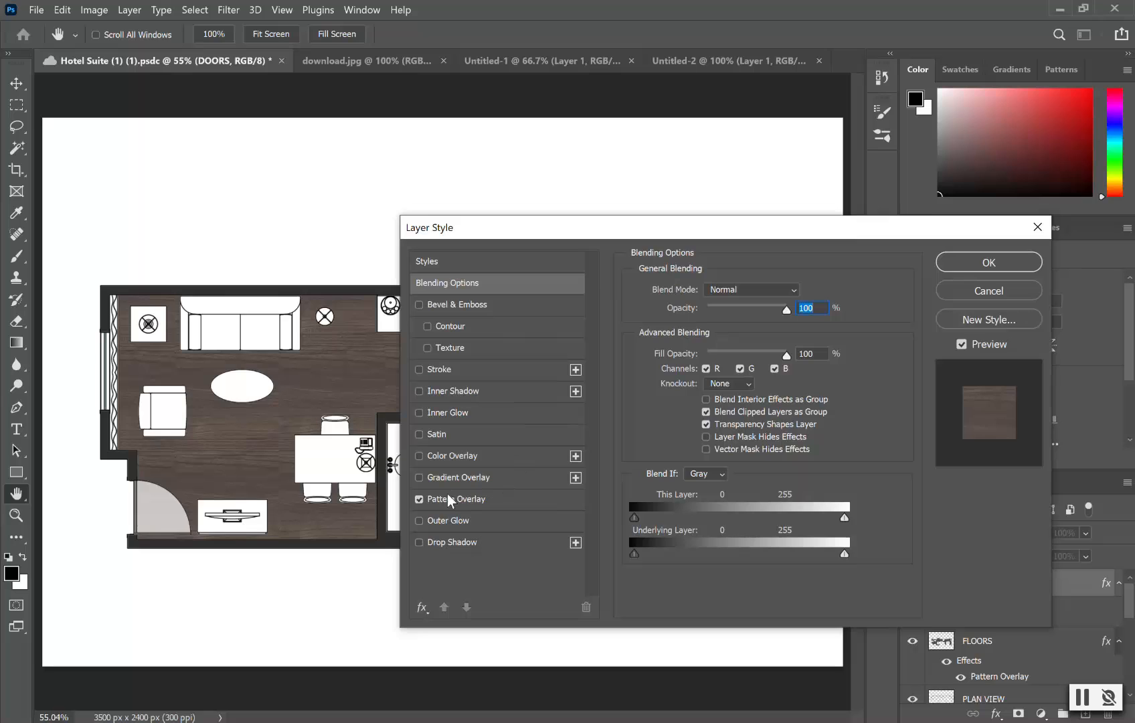
click(419, 498)
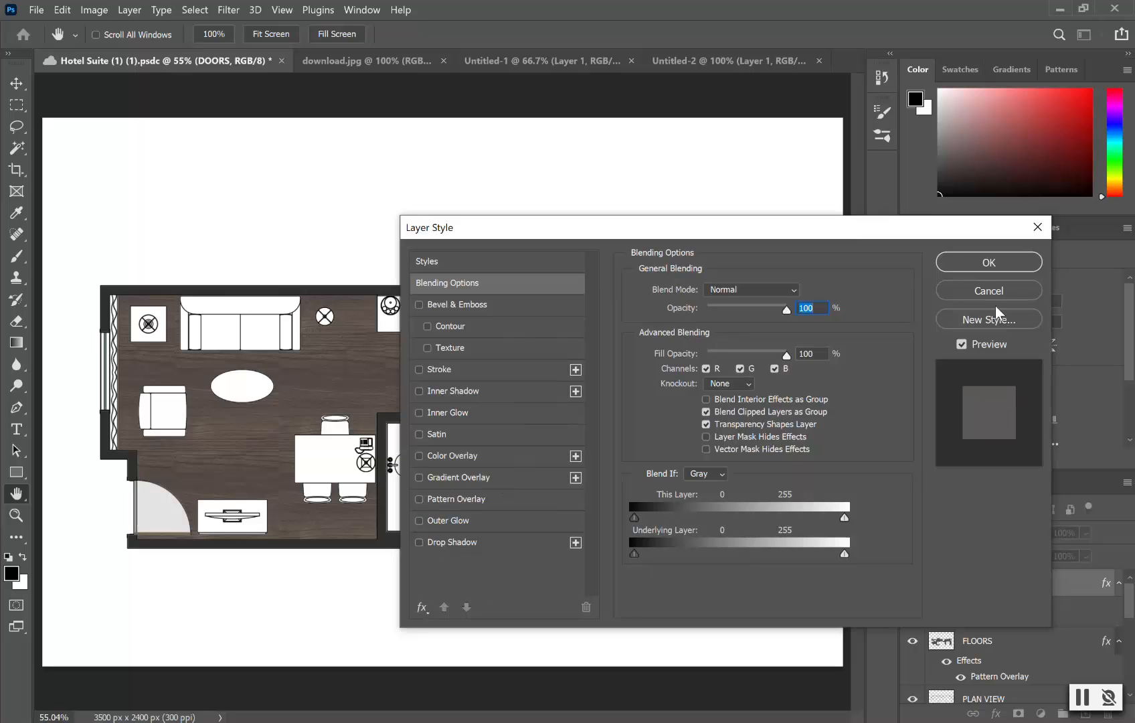
click(1004, 265)
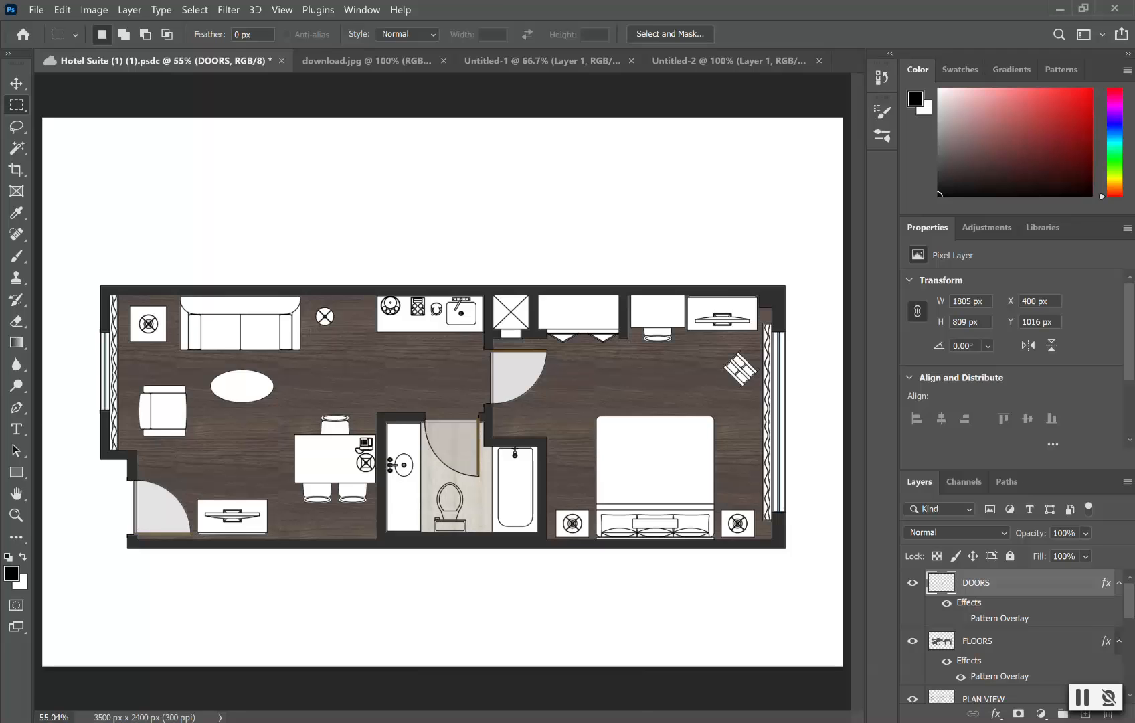
scroll(506, 393, up, 5)
scroll(506, 393, down, 2)
scroll(486, 401, up, 1)
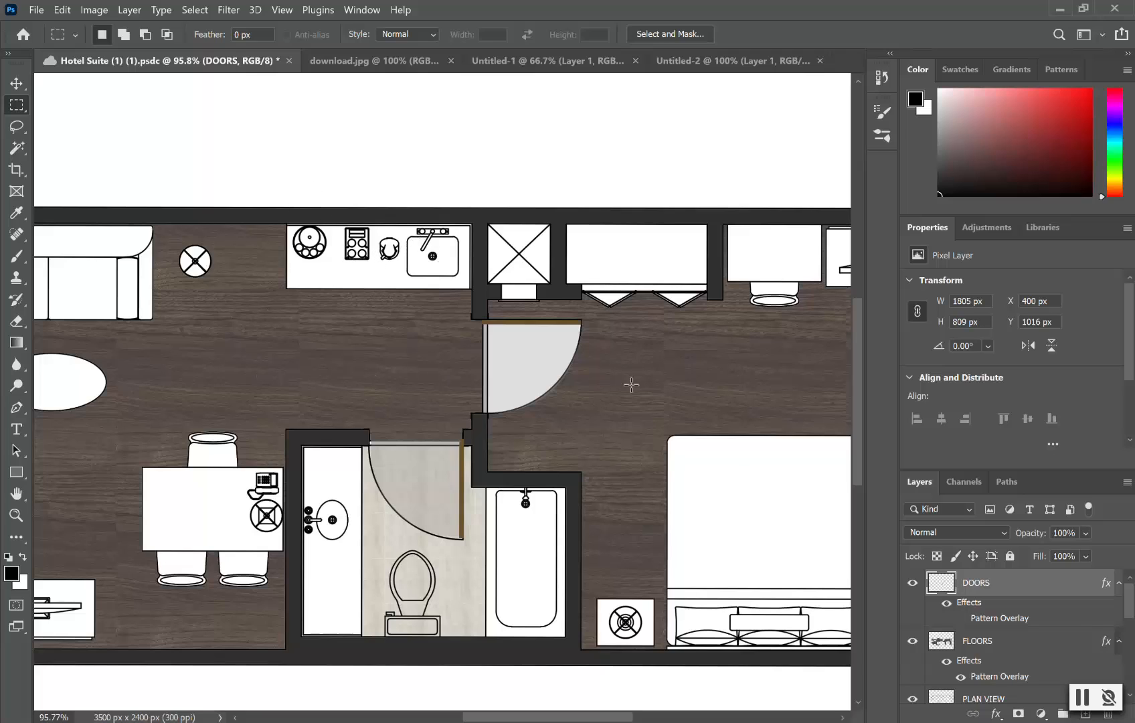
Step: Switch from Photoshop to the Edge browser showing the seamless wood texture
click(370, 721)
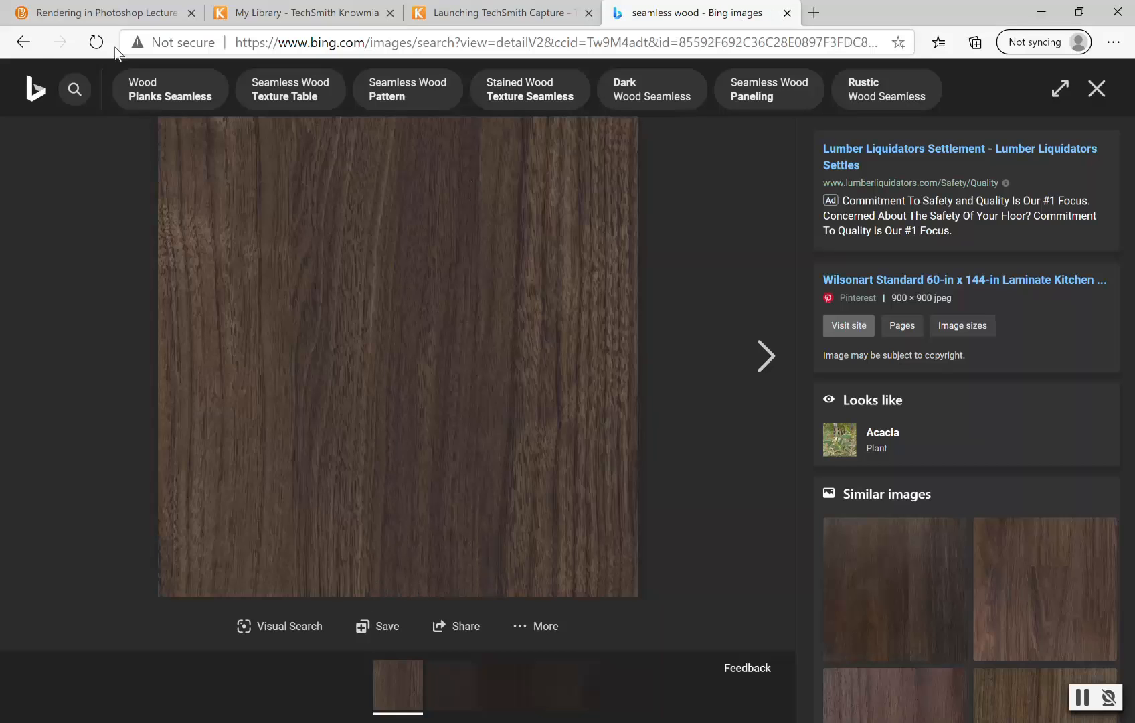
Step: Navigate back through the browser history to the seamless wood image results
click(24, 49)
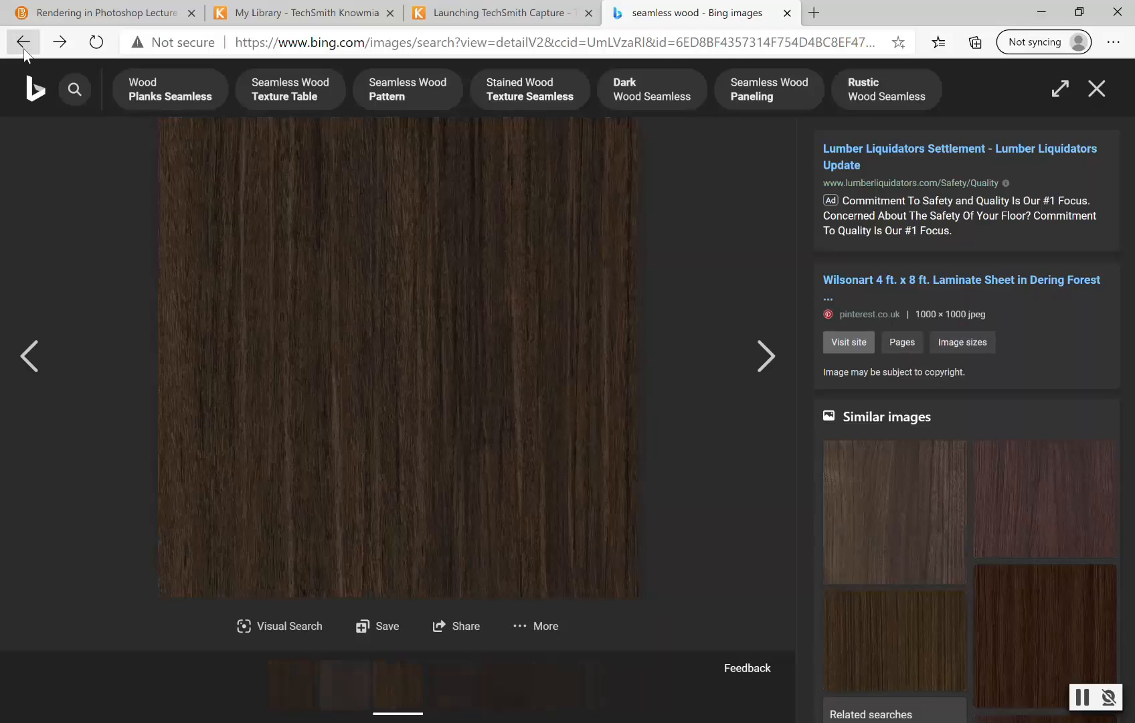
click(23, 45)
click(23, 46)
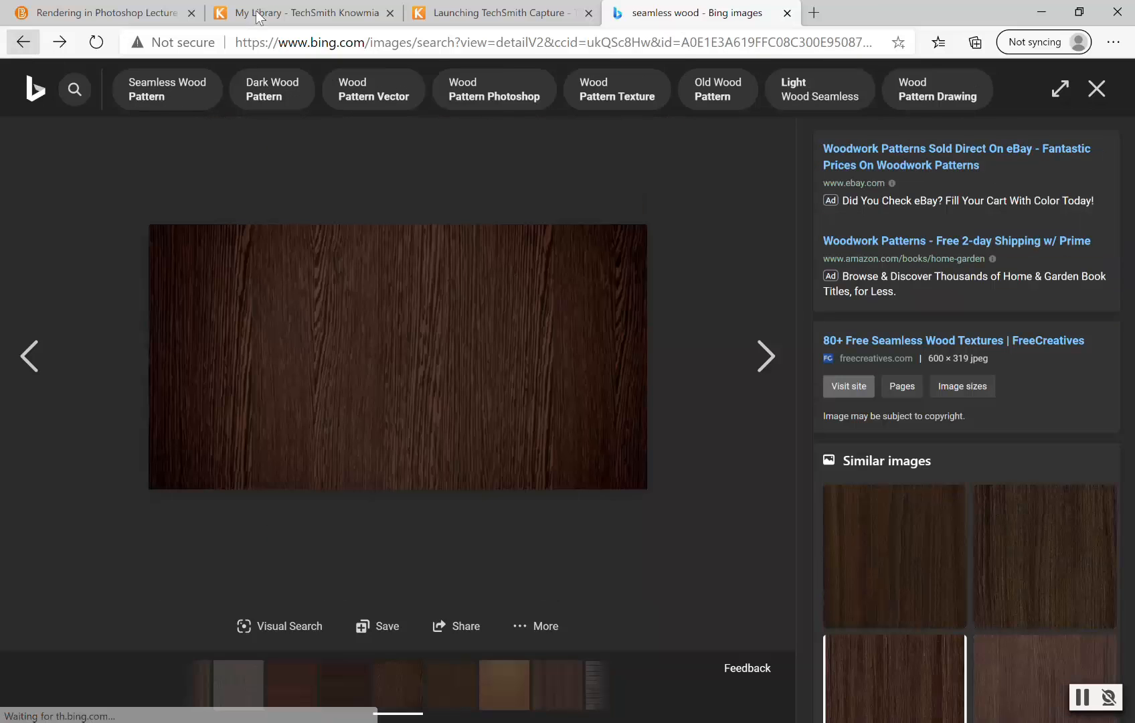
click(26, 44)
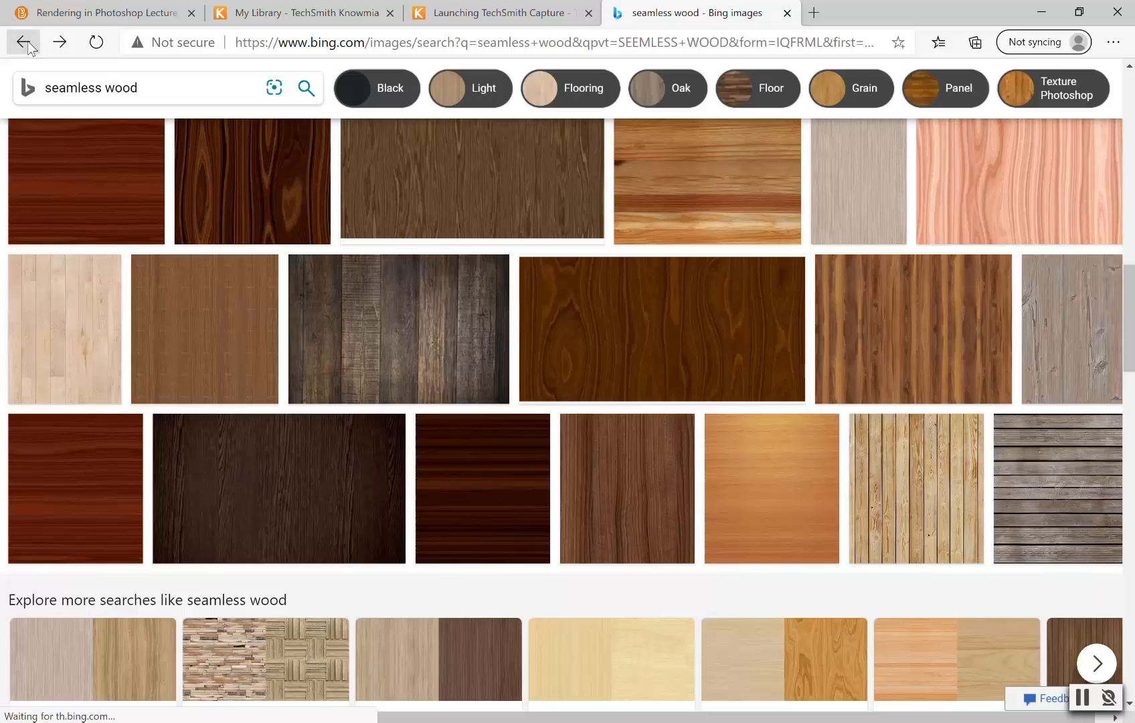
click(27, 43)
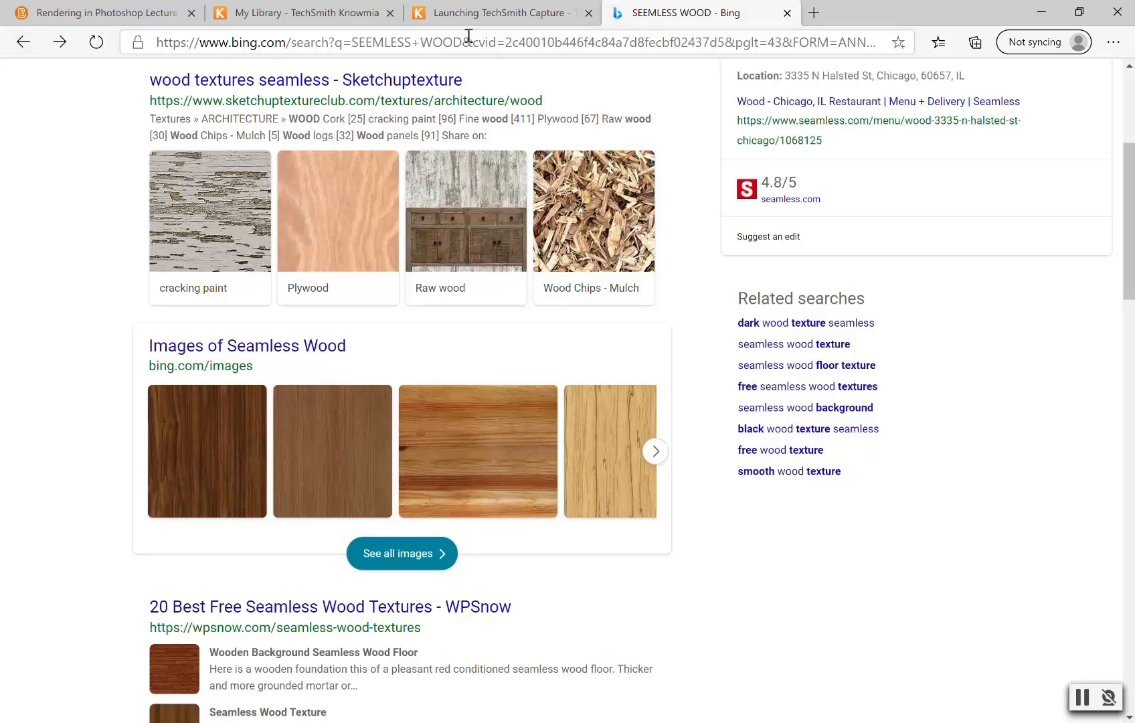
Step: Search Bing for 'granite' and show the image results
click(508, 41)
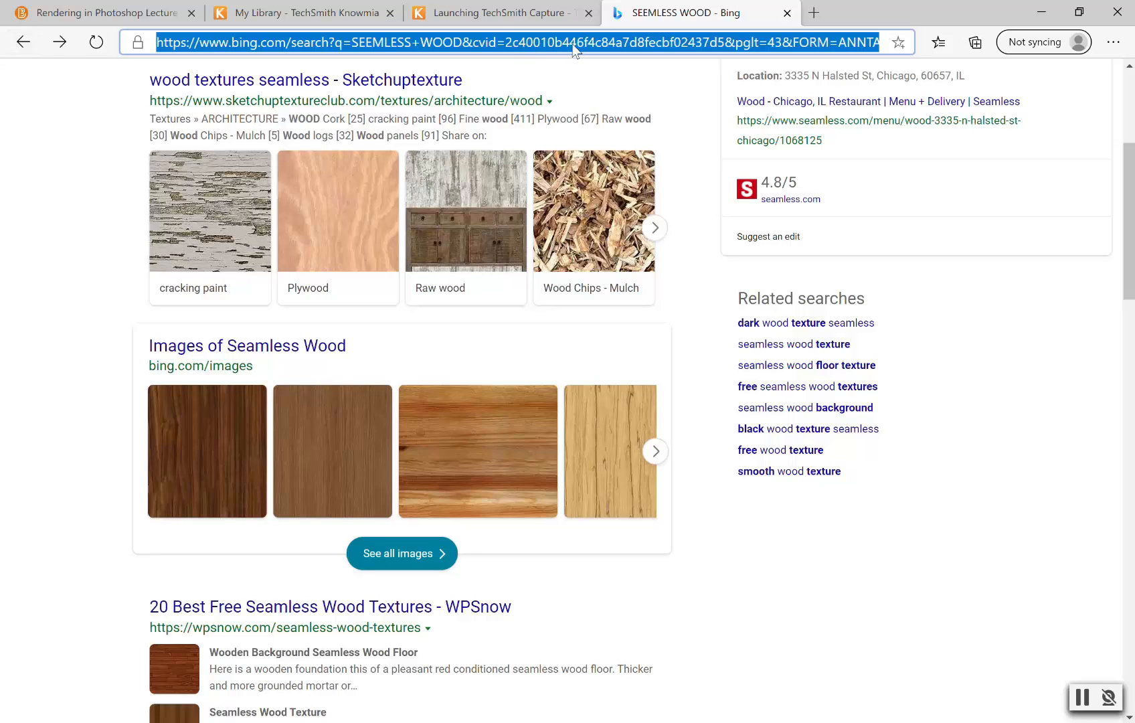
text(grani)
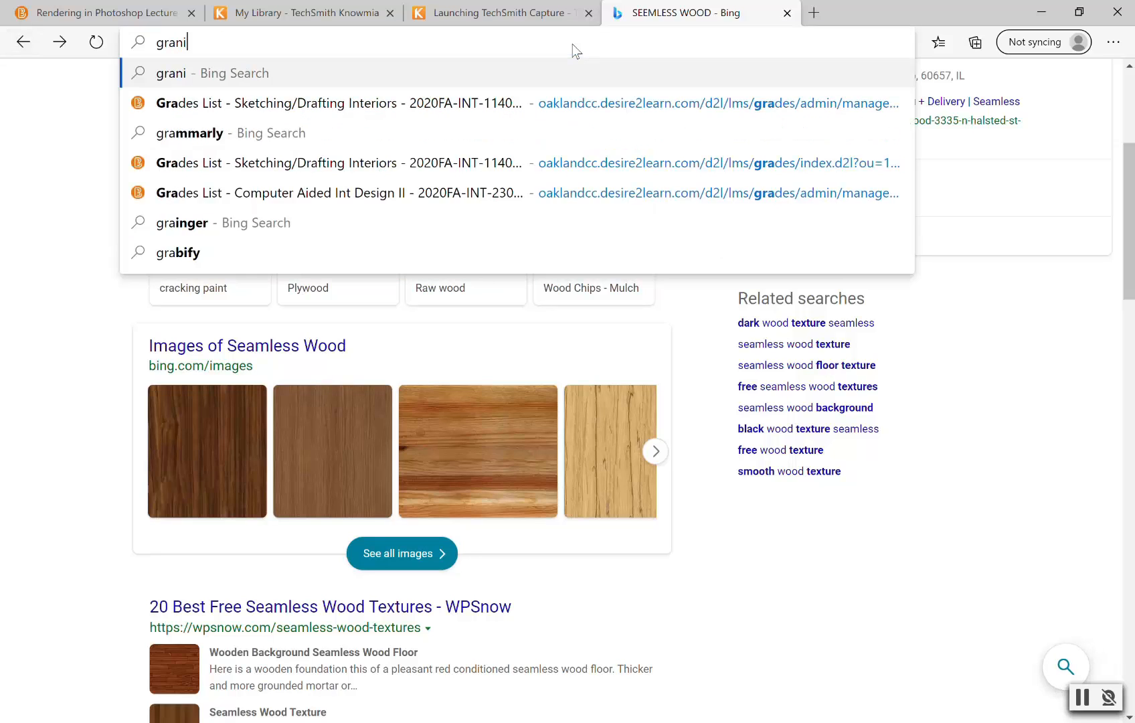
text(te)
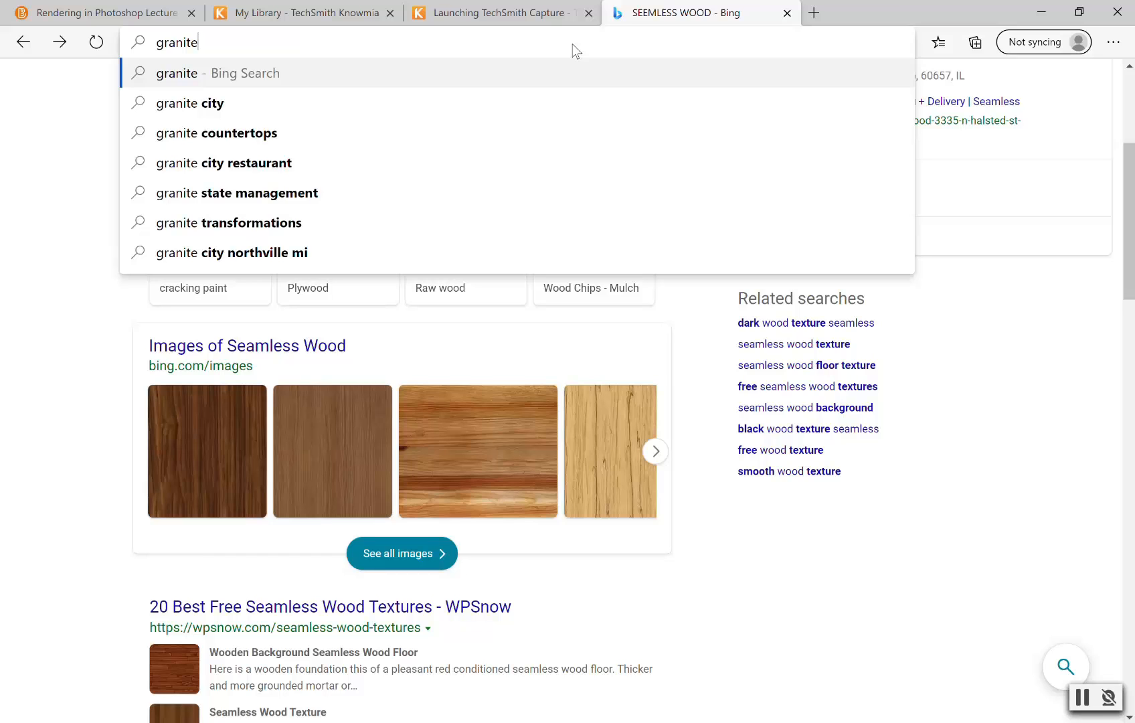
key(Return)
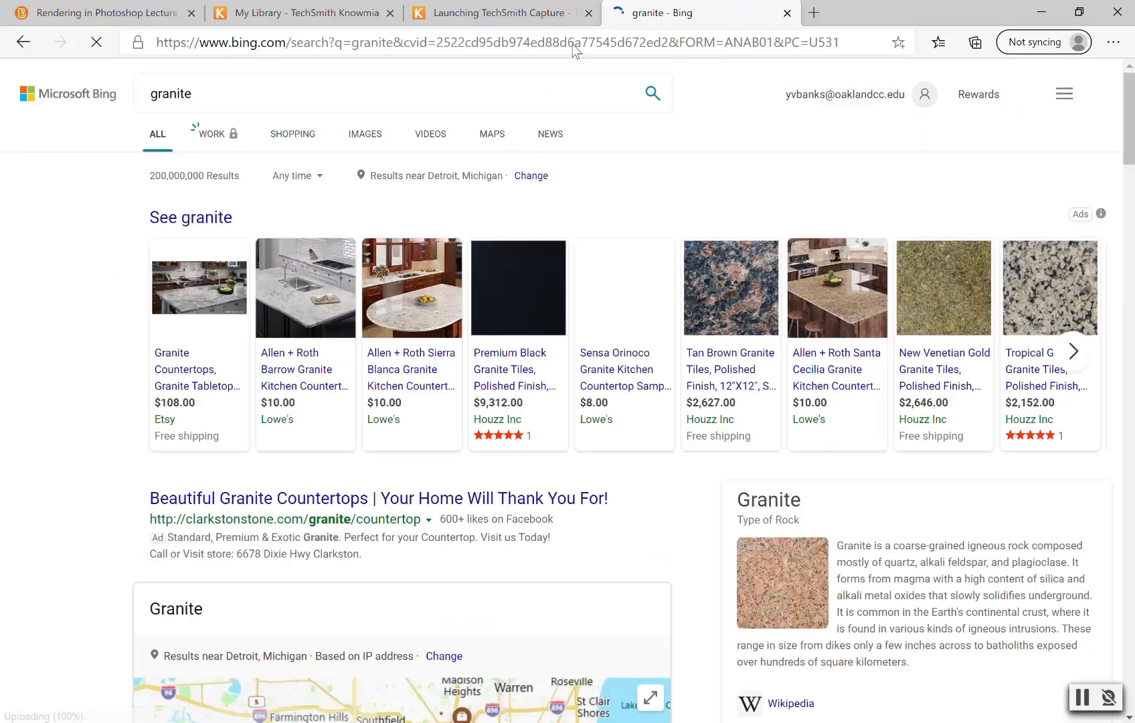
scroll(803, 520, down, 3)
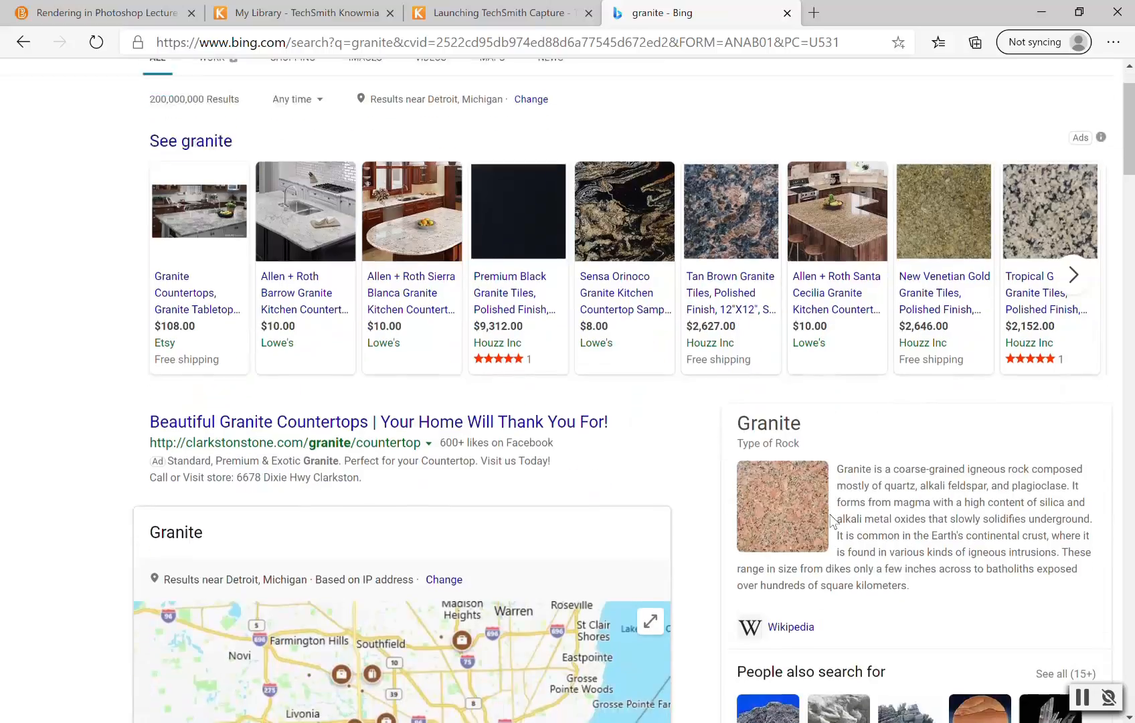
scroll(546, 447, down, 2)
scroll(546, 447, up, 5)
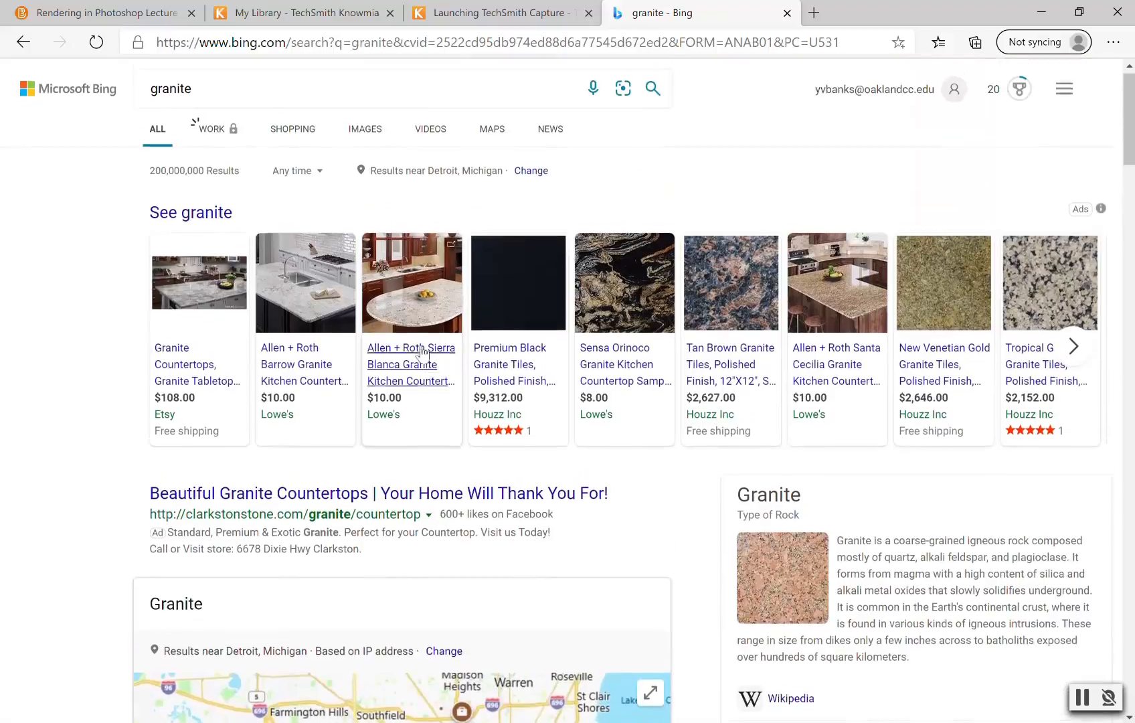
click(374, 138)
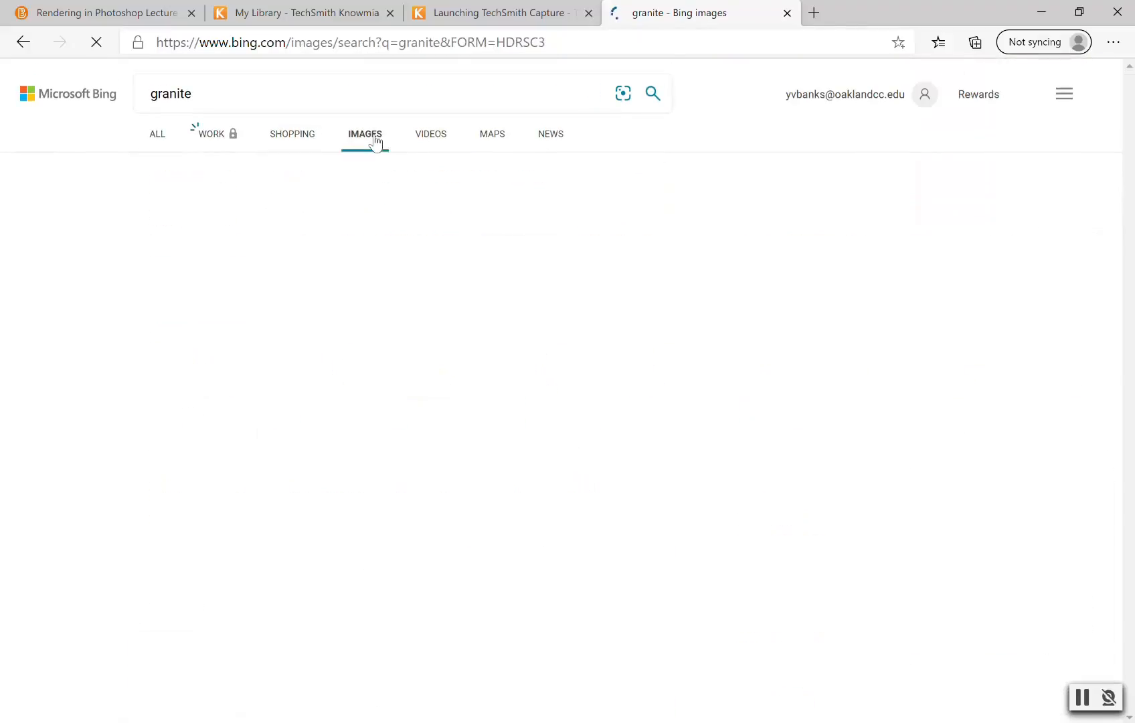
scroll(627, 422, down, 3)
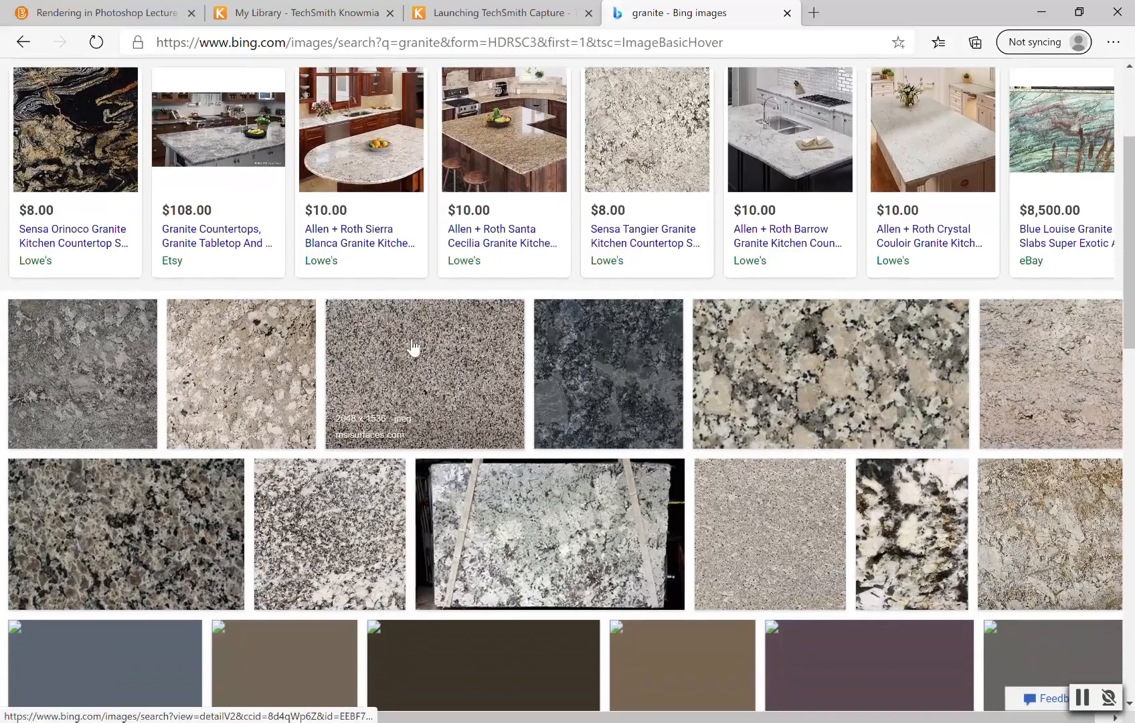
scroll(620, 412, down, 1)
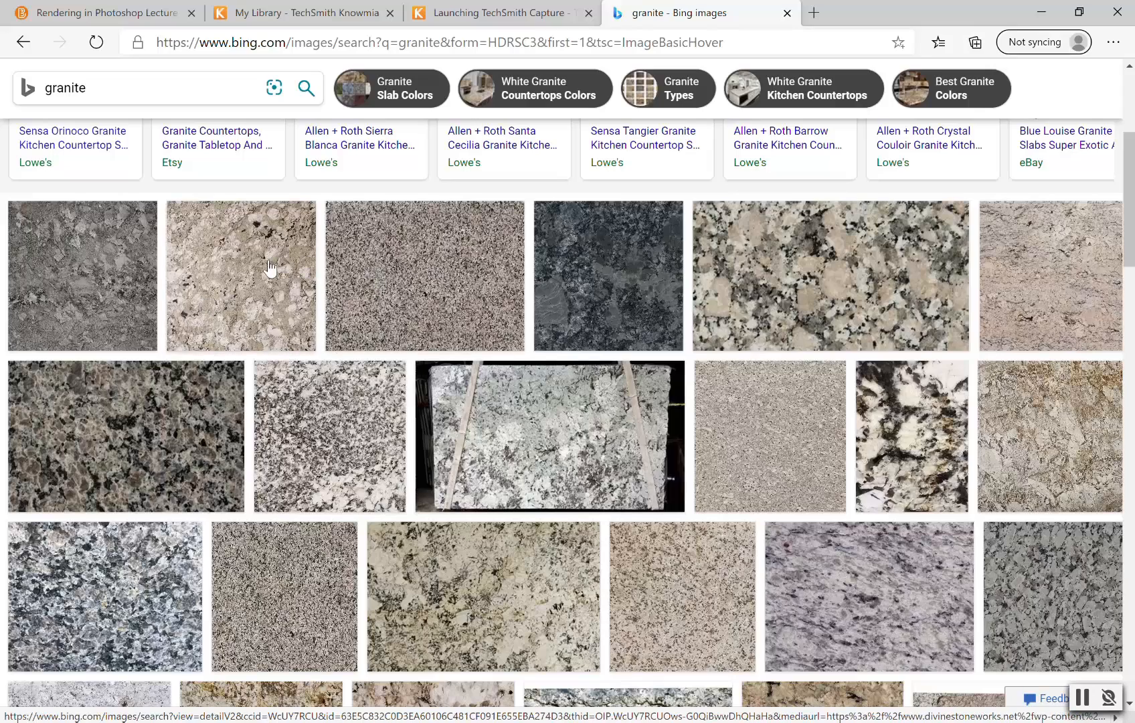
Step: Copy the enlarged beige speckled Avalon White granite image and return to Photoshop
click(235, 288)
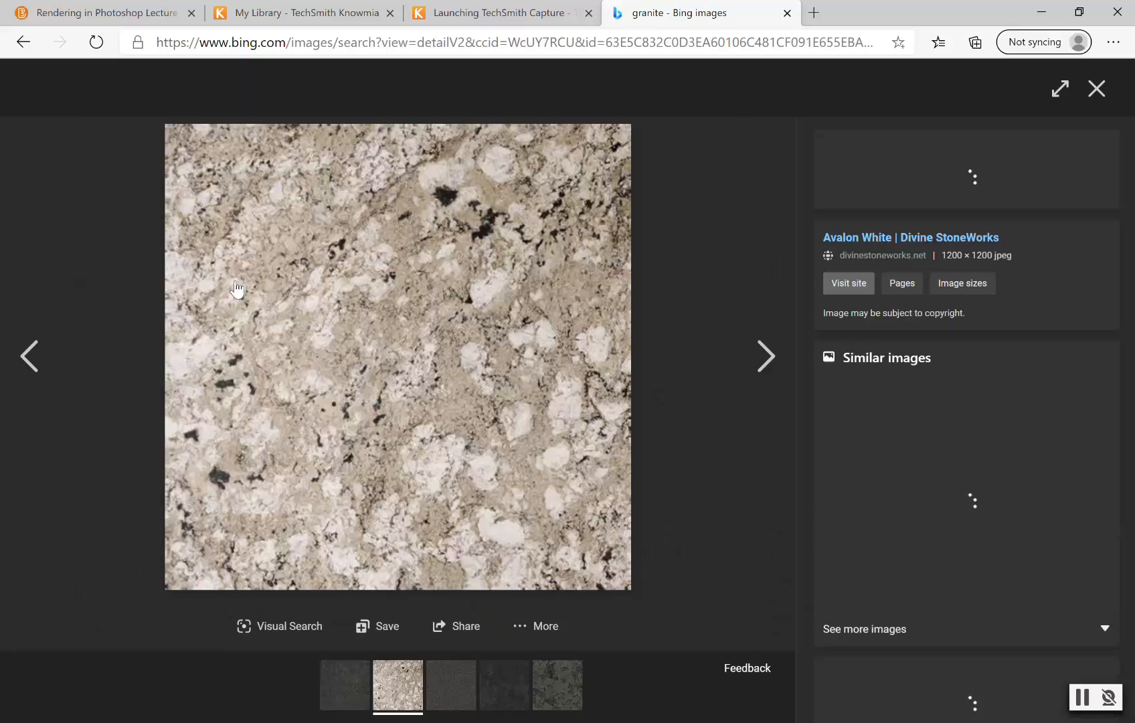
right_click(323, 358)
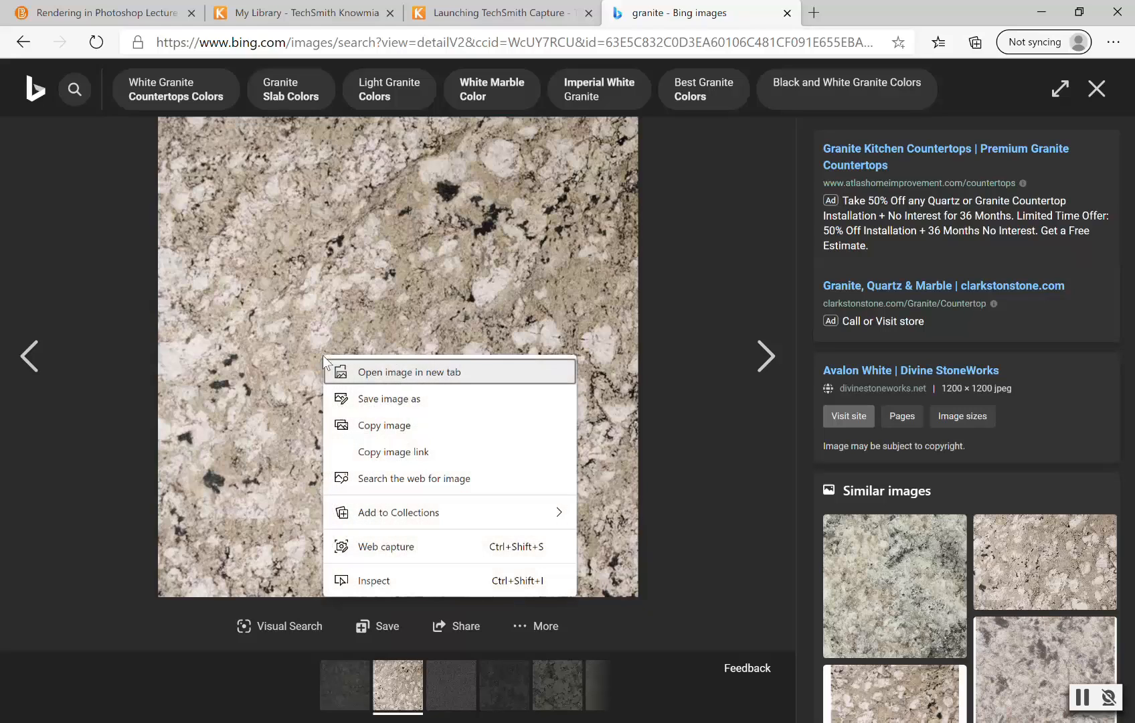
click(395, 428)
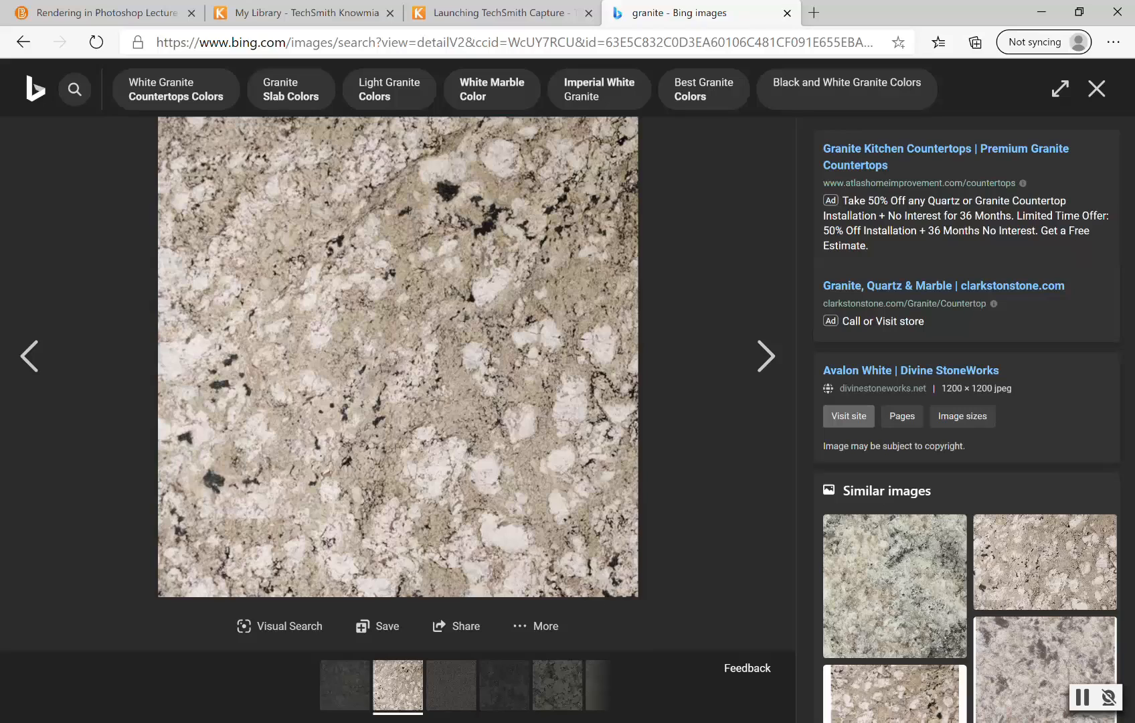
key(alt+Tab)
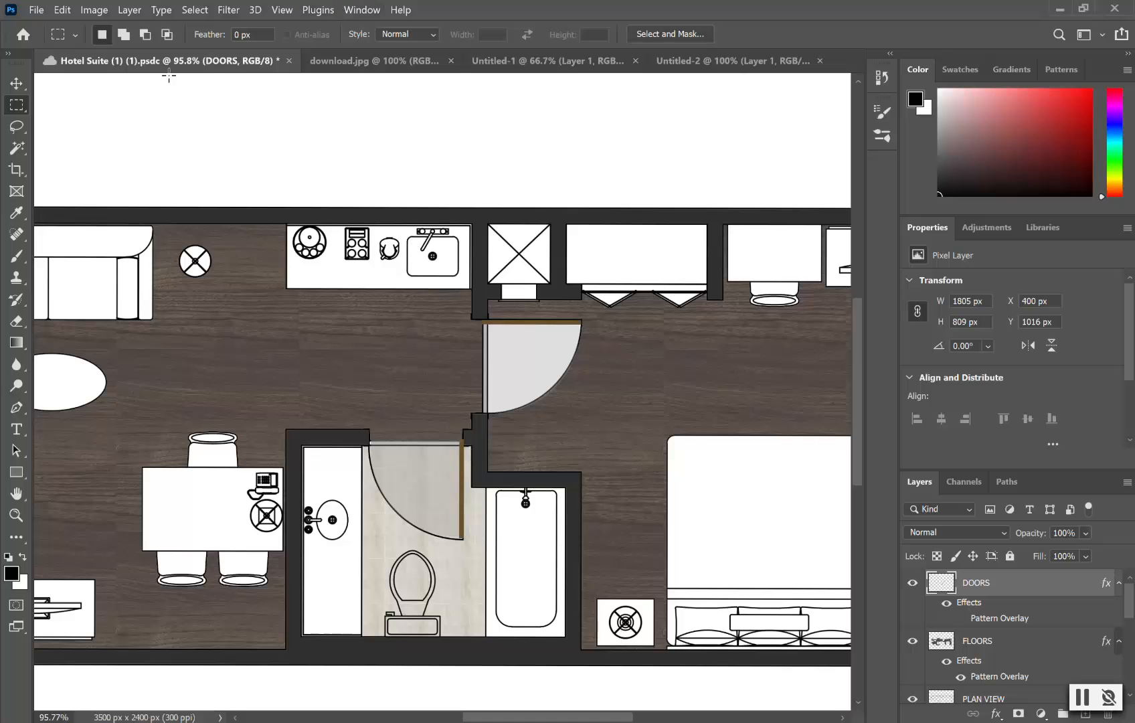
Step: Create a new 1200×1200 px document from the clipboard preset and paste the granite image
click(38, 8)
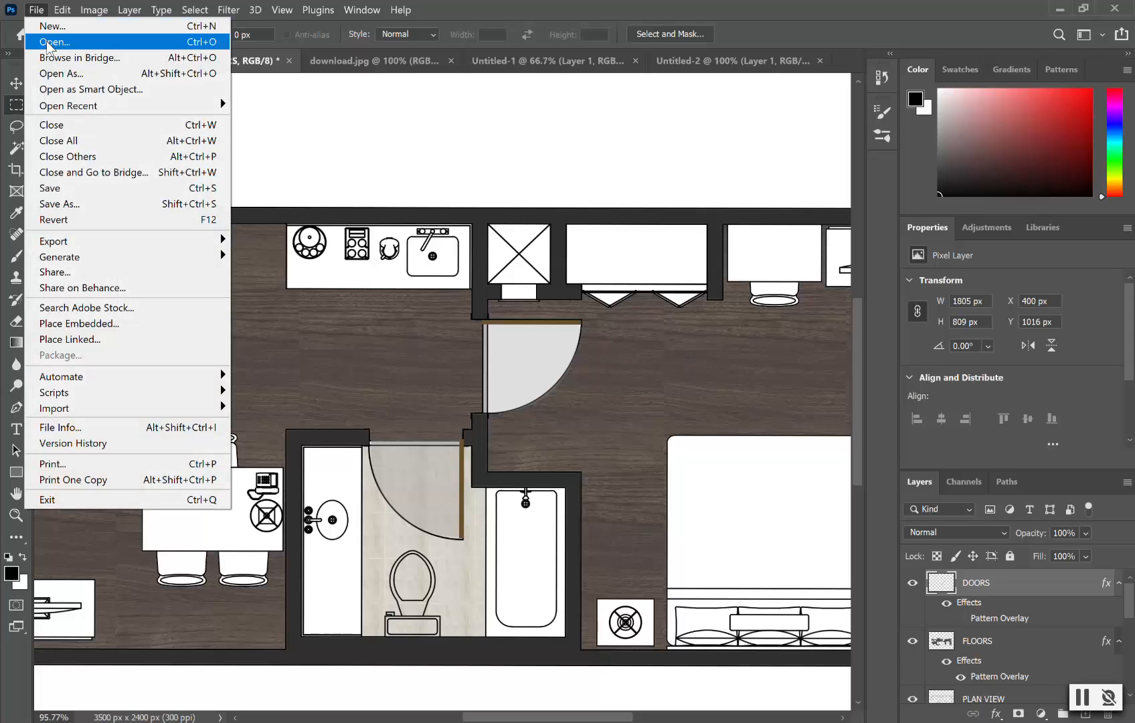
click(50, 25)
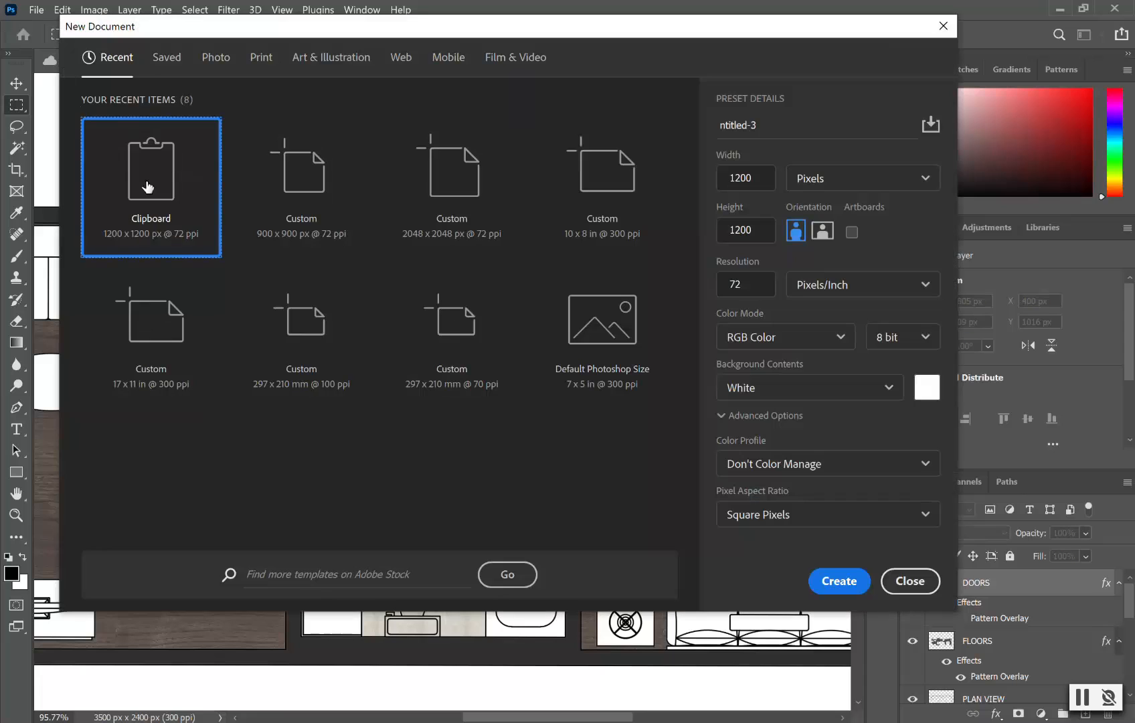
click(842, 583)
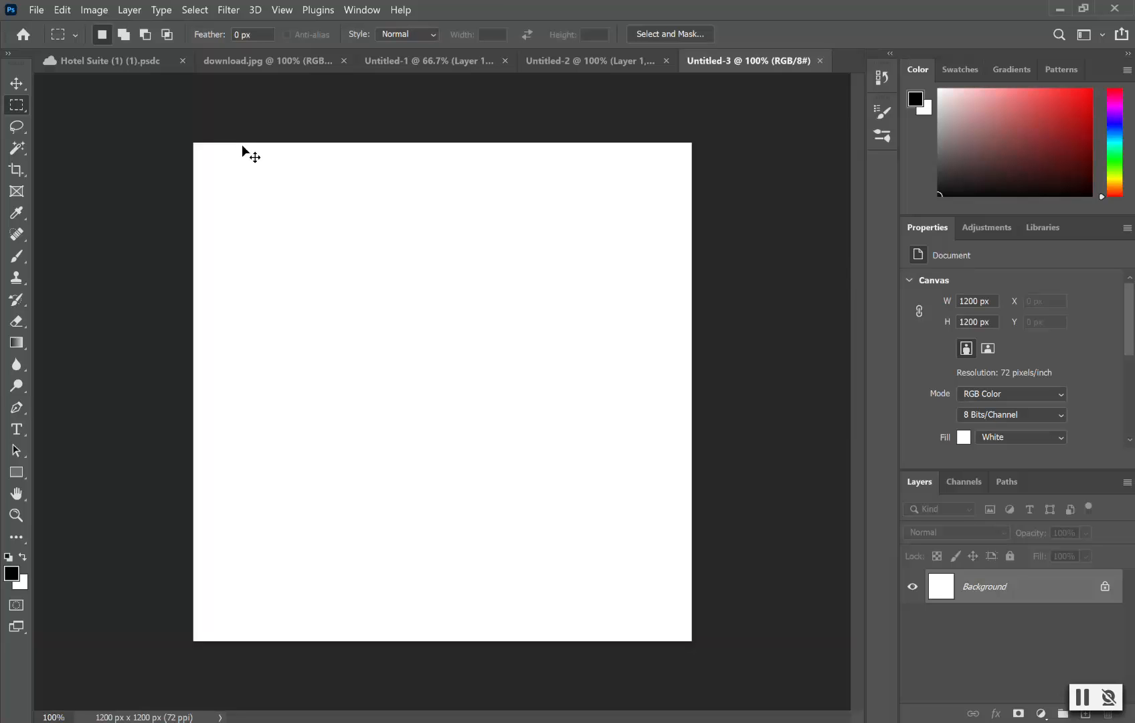
key(ctrl+v)
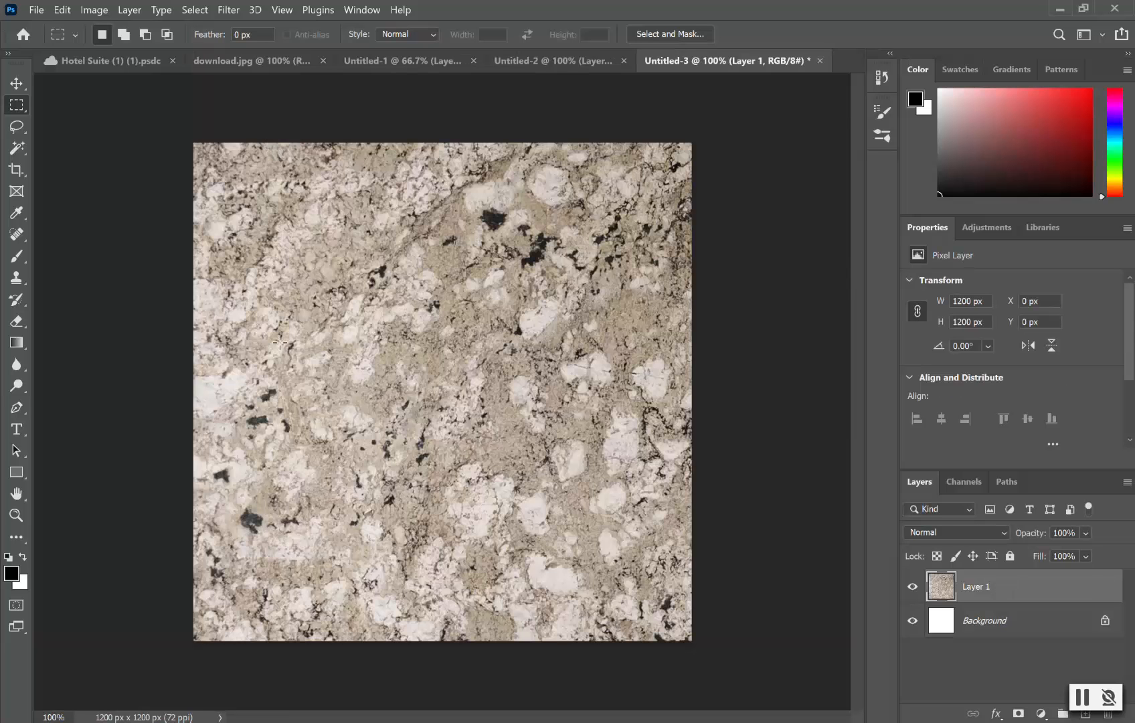
Step: Define the pasted granite image as a pattern named Granite 1
click(63, 11)
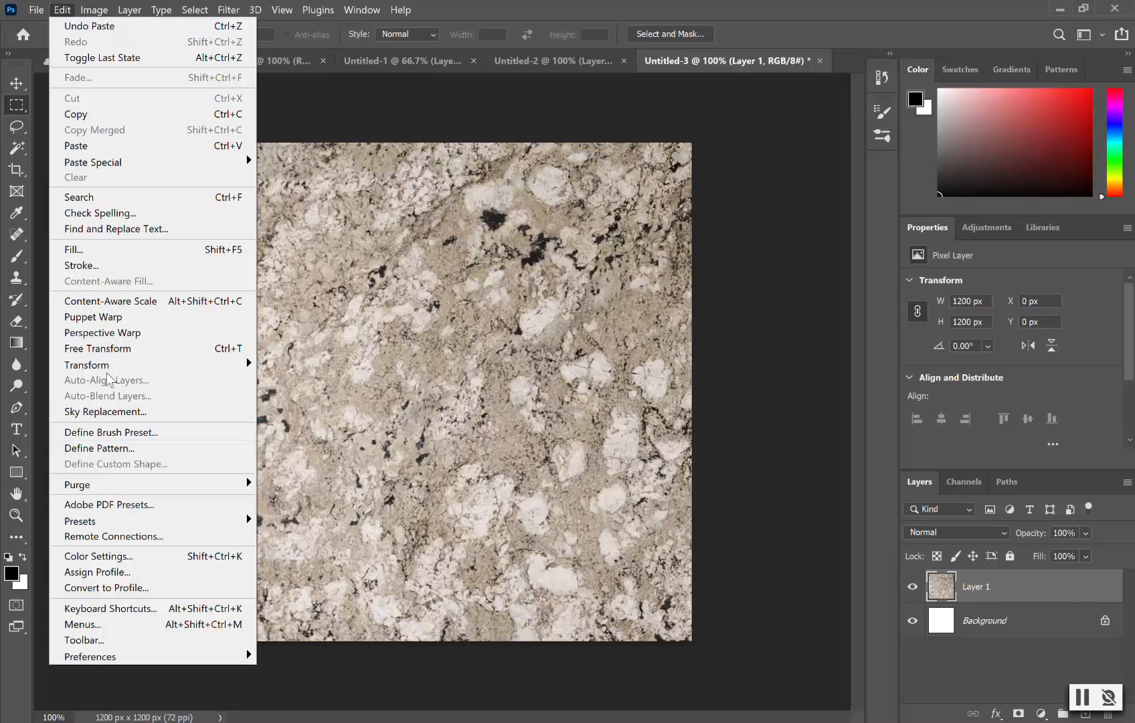
click(100, 448)
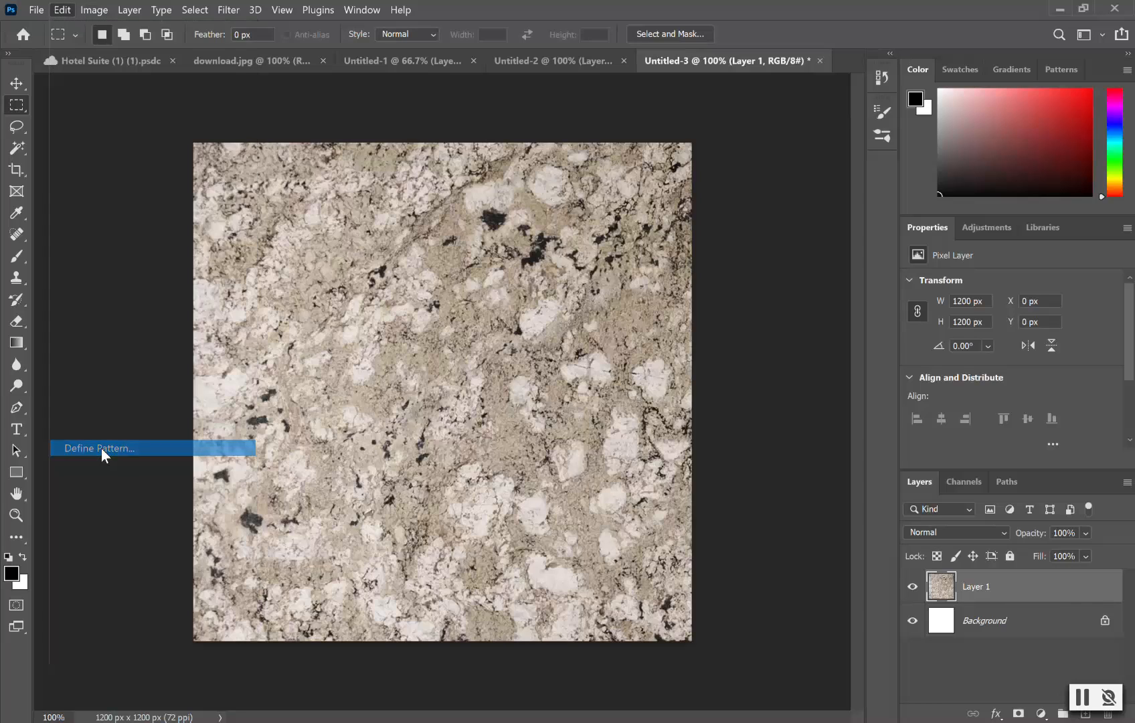
key(BackSpace)
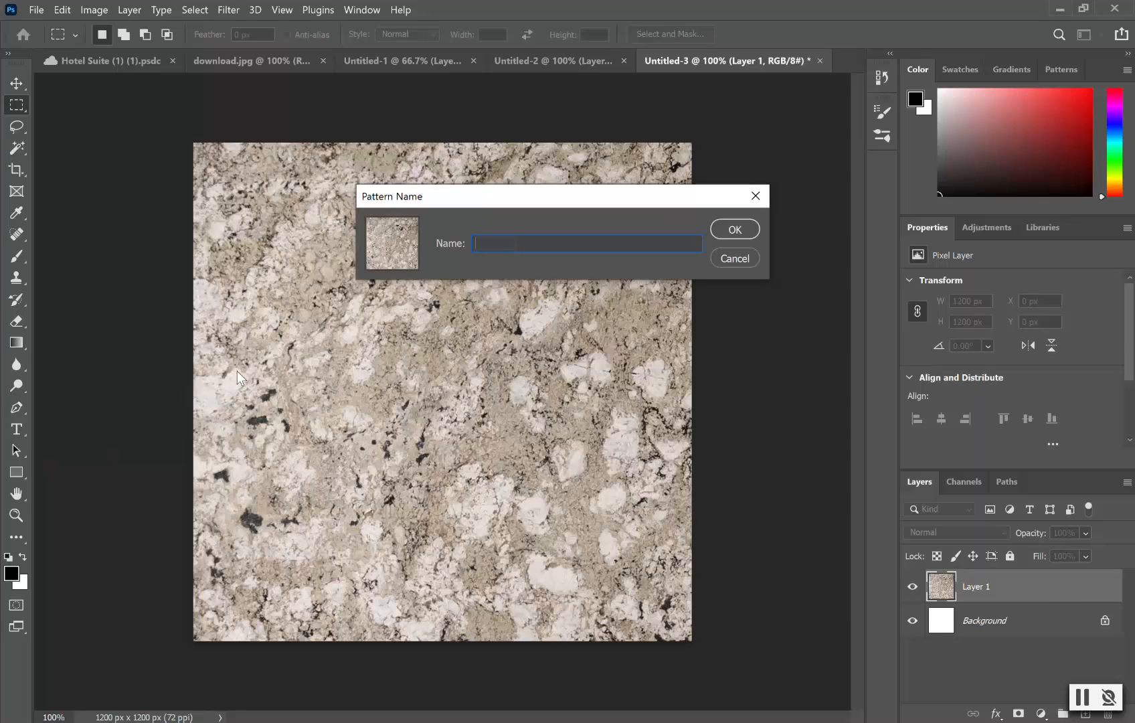
click(738, 229)
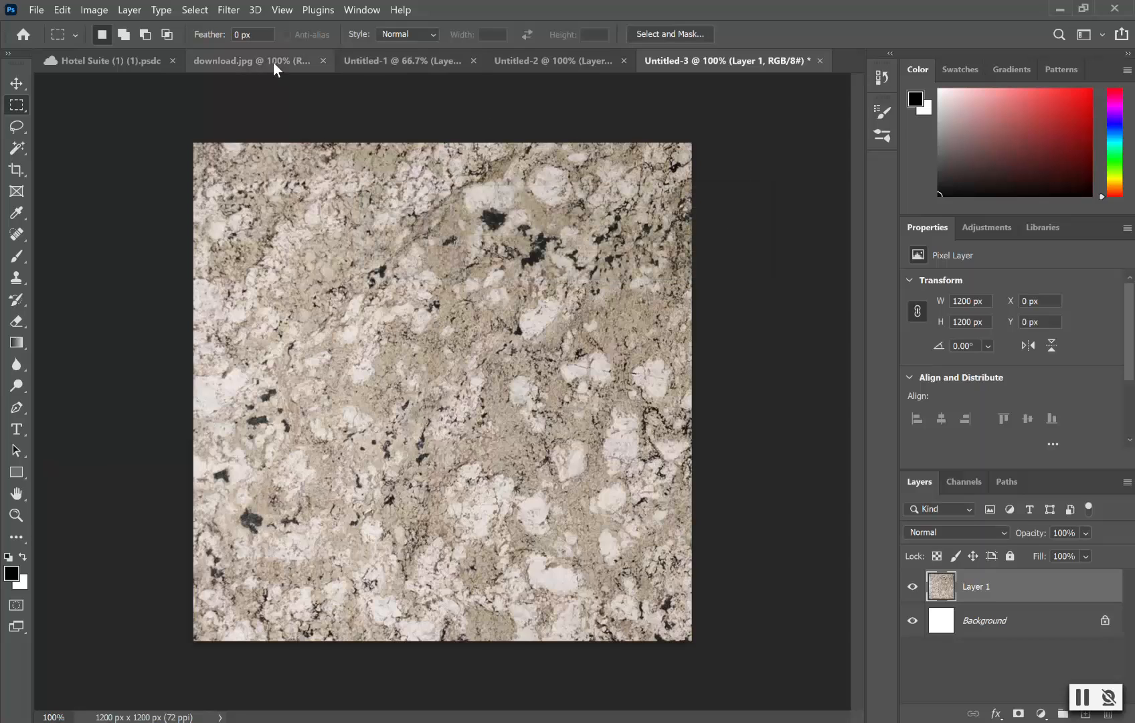
Step: Return to the Hotel Suite document and target the PLAN VIEW layer
click(128, 64)
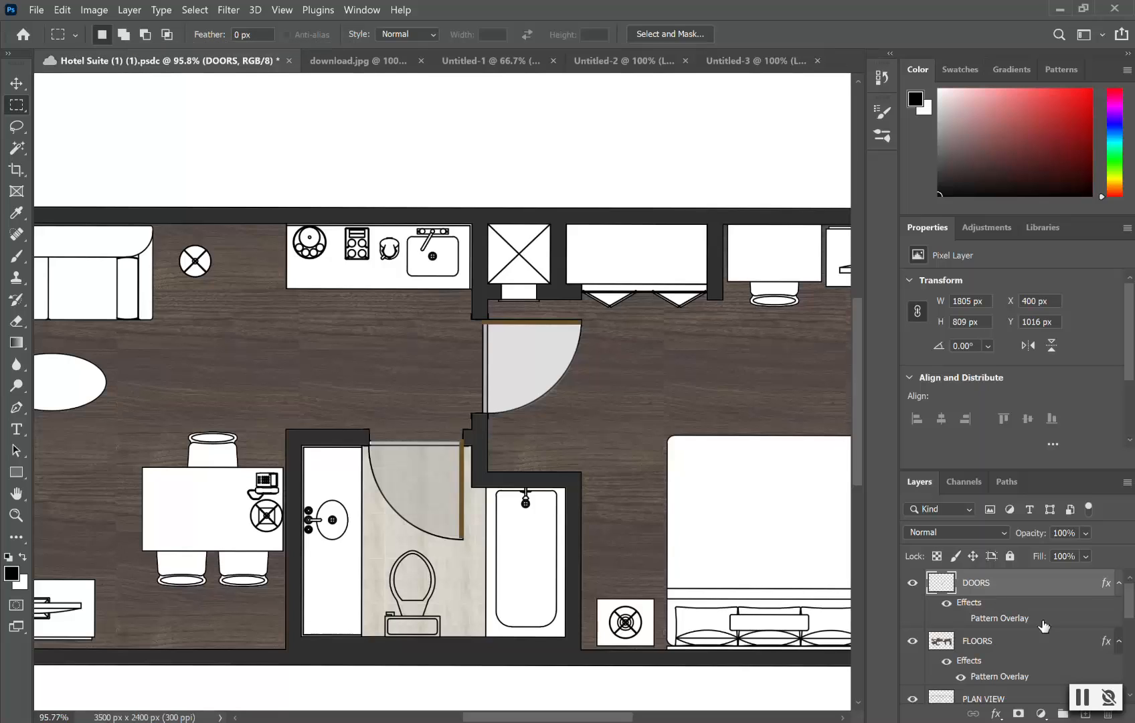
click(1017, 698)
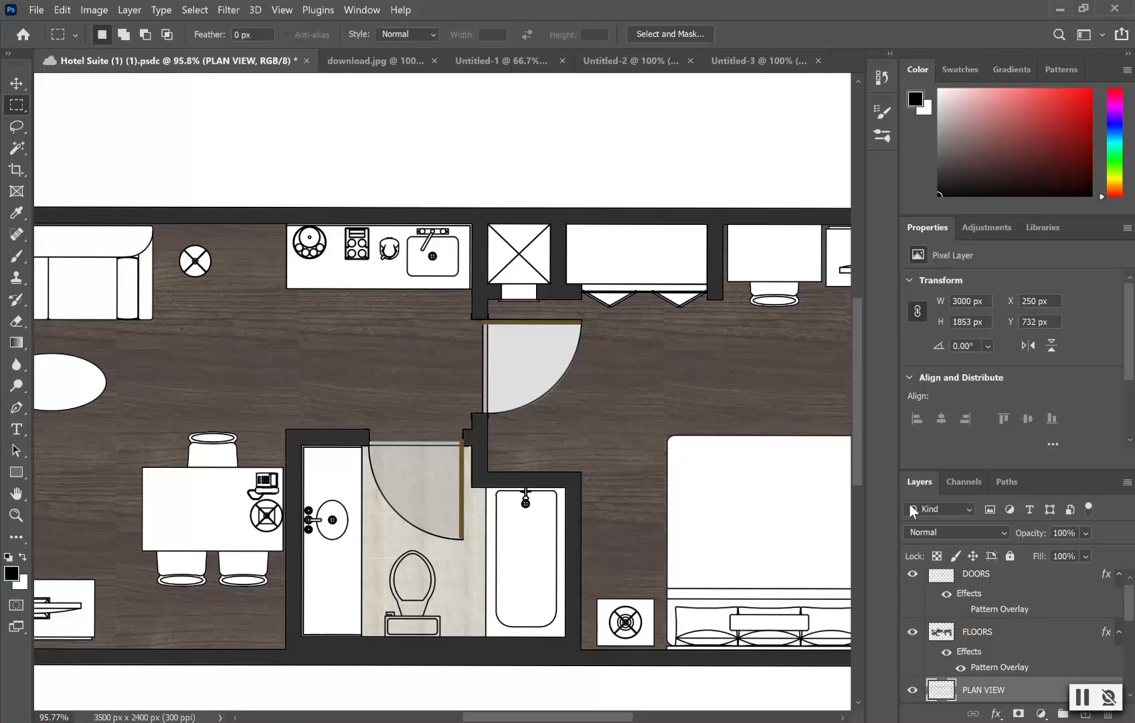
Step: Create a new layer via Layer > New > Layer and name it TOPS
click(130, 9)
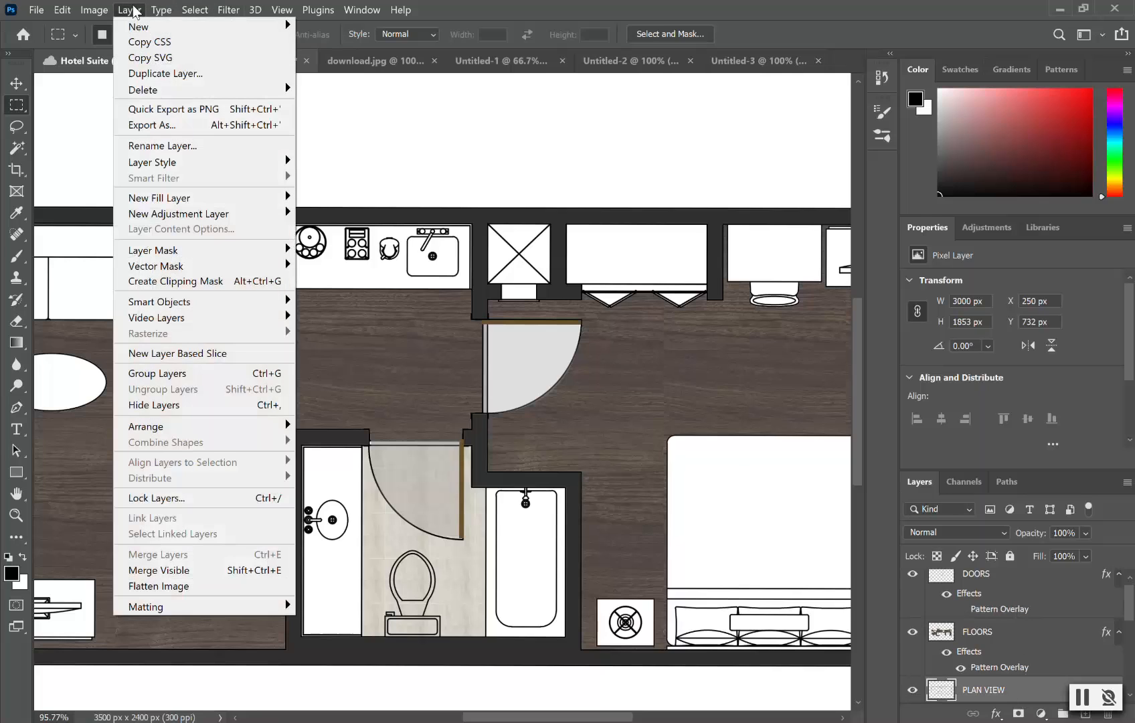
mouse_move(140, 28)
click(328, 30)
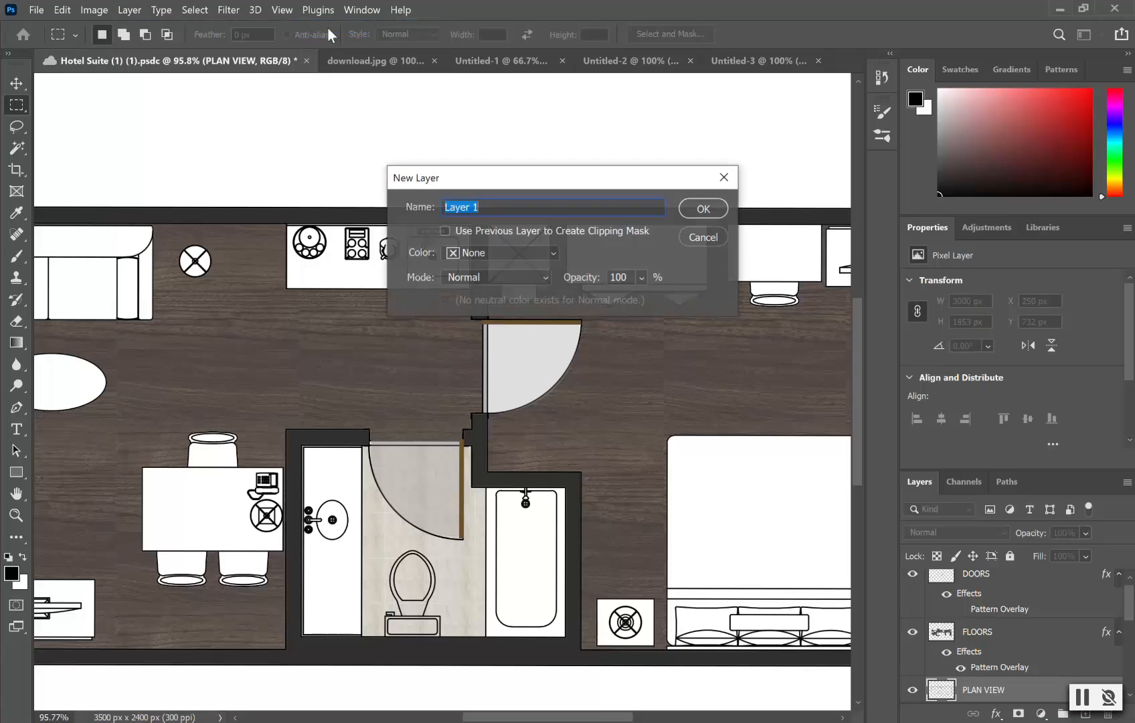
text(C)
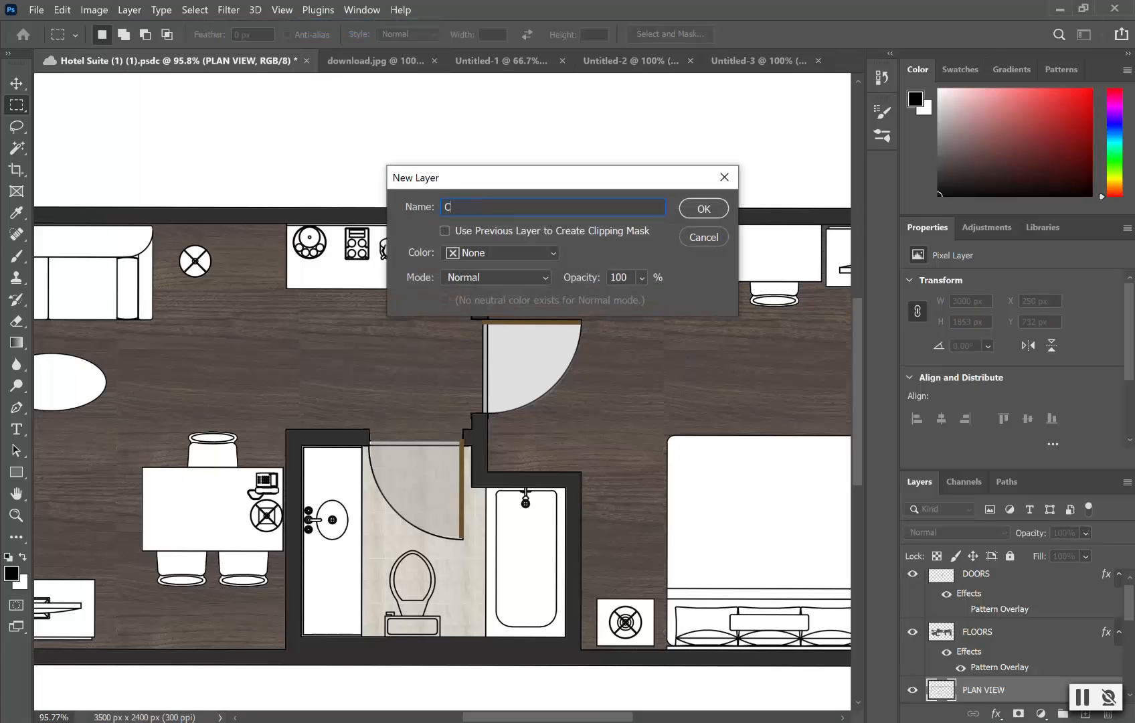
text(O)
key(BackSpace)
text(TOPS)
click(712, 209)
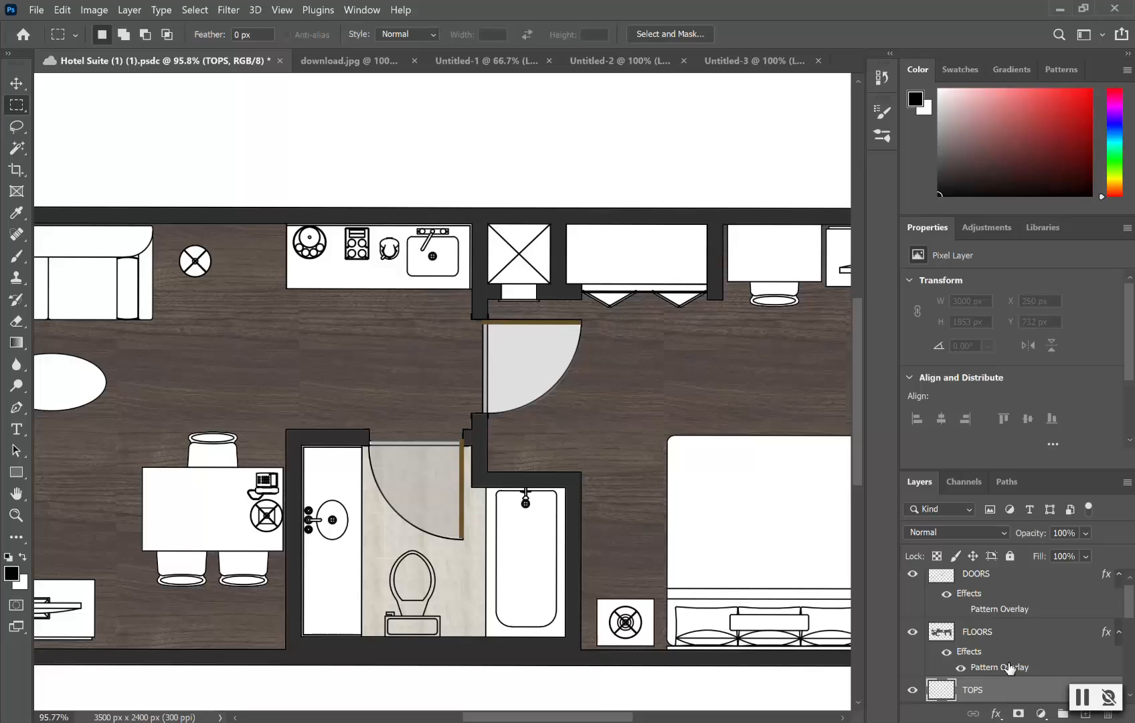
Step: Magic Wand the kitchen counter and Shift-add the bathroom vanity on PLAN VIEW, then target TOPS
scroll(1016, 653, down, 1)
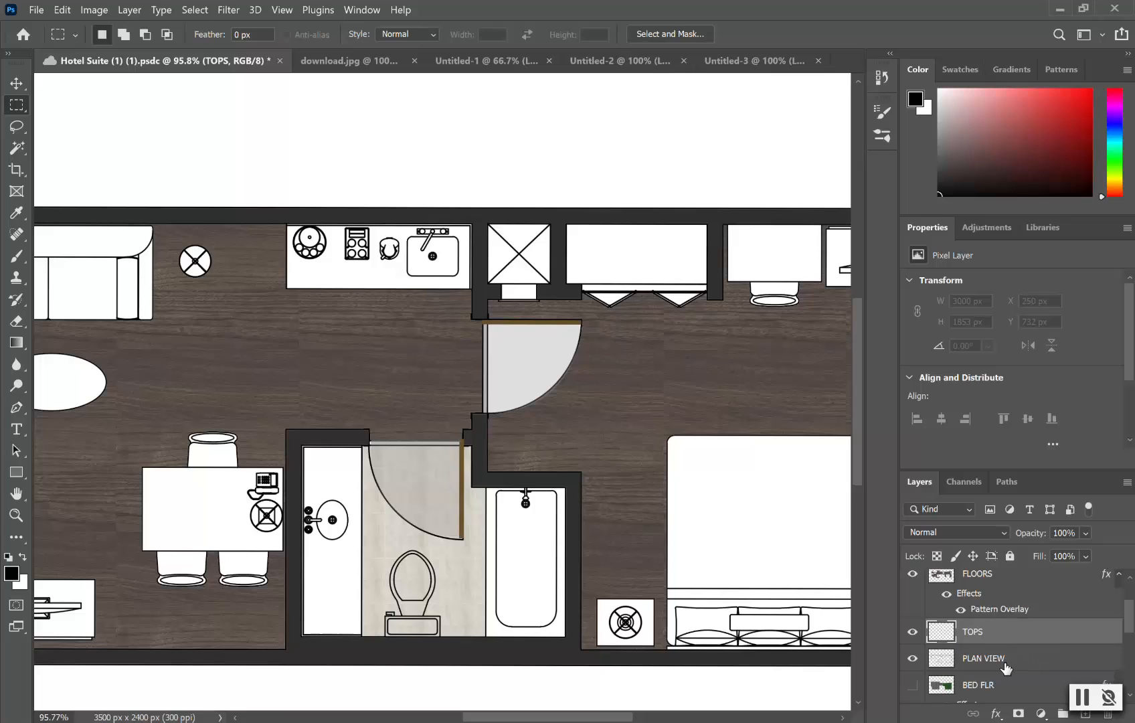
click(1013, 662)
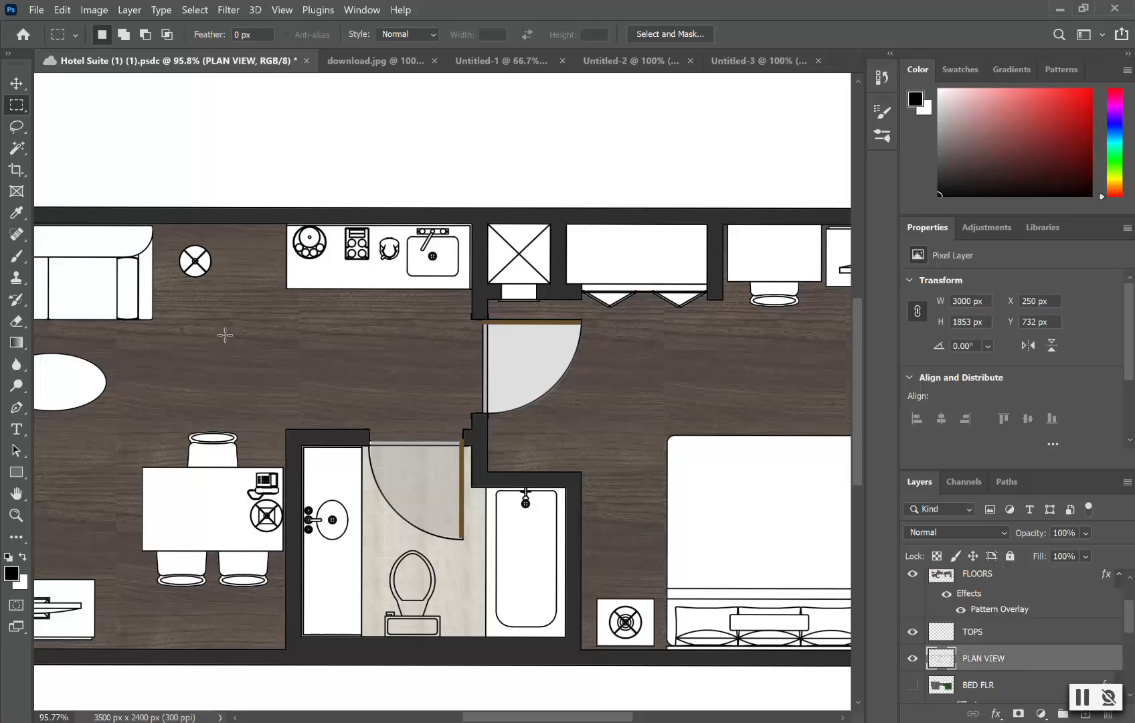
click(18, 157)
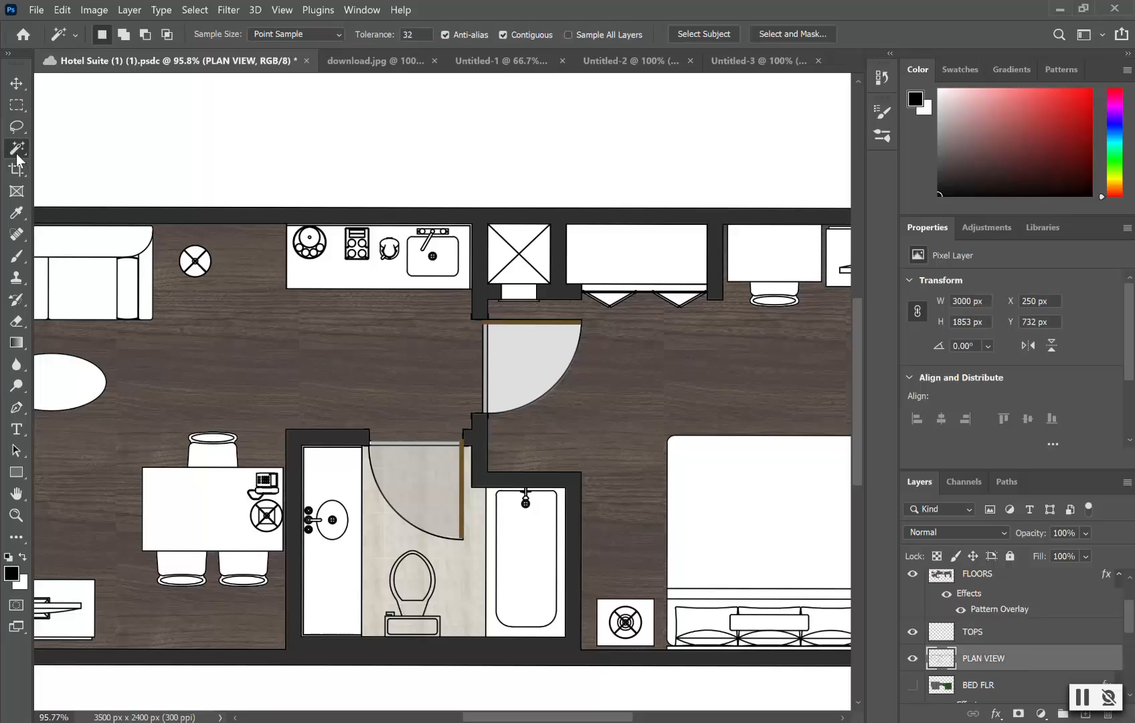
click(334, 270)
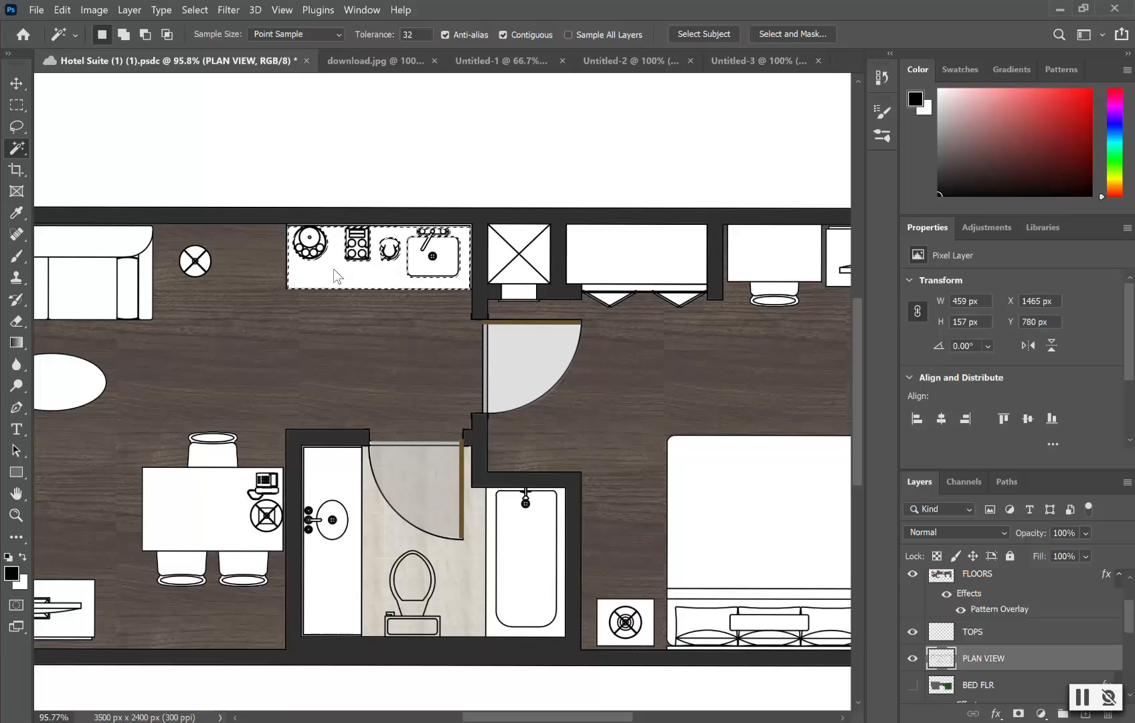
key(shift)
shift+click(343, 596)
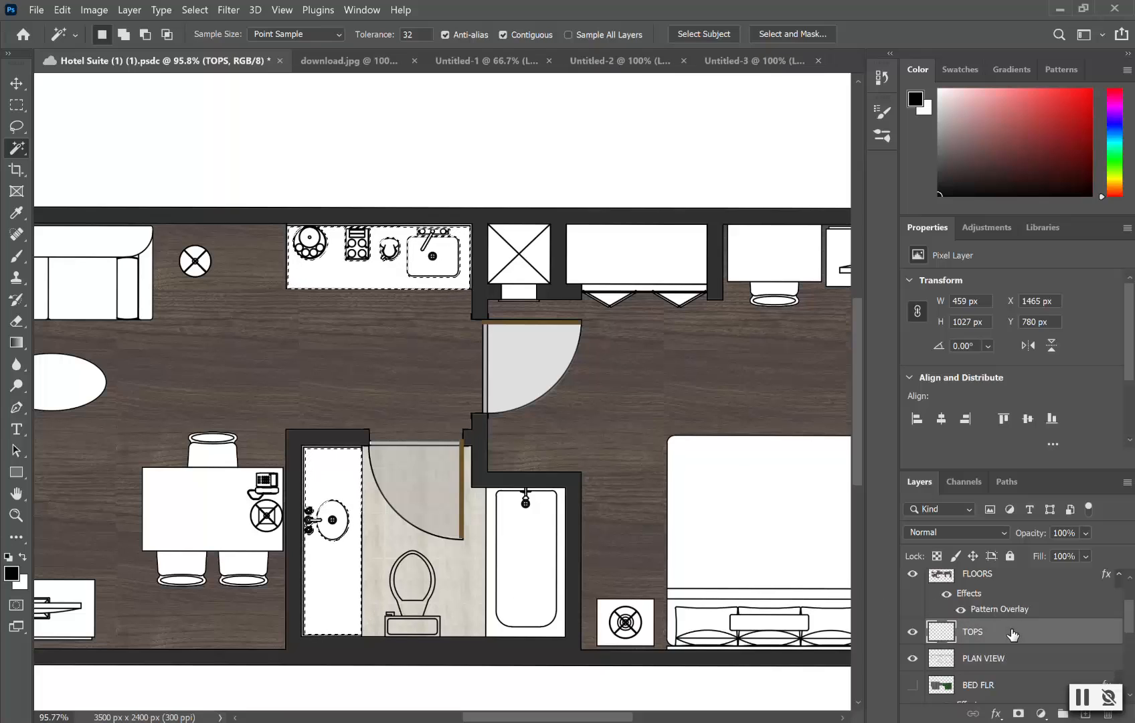
click(1013, 633)
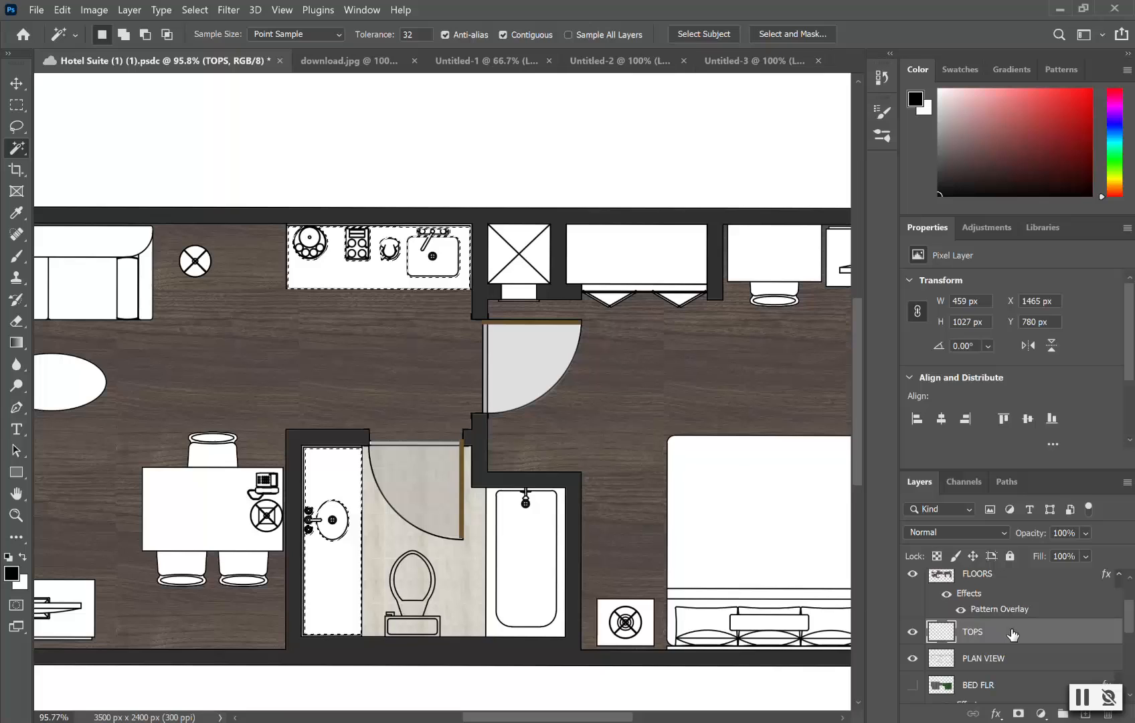
click(17, 105)
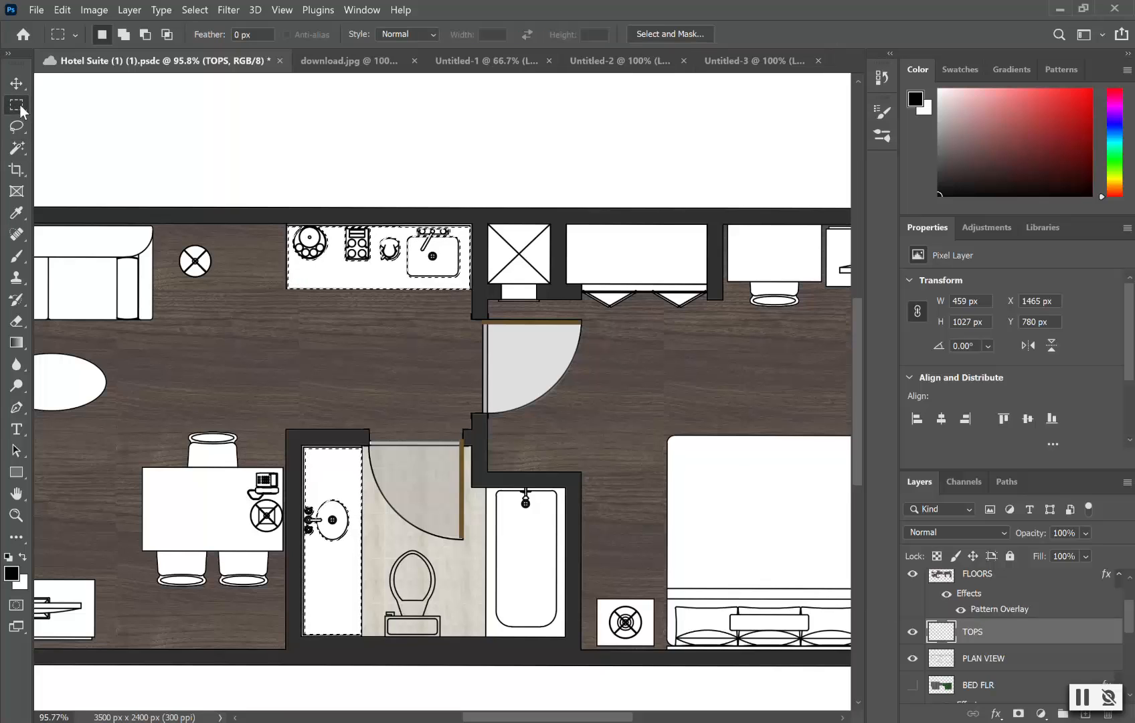
Step: Fill the counter selection with the custom granite pattern through the Fill dialog
right_click(343, 574)
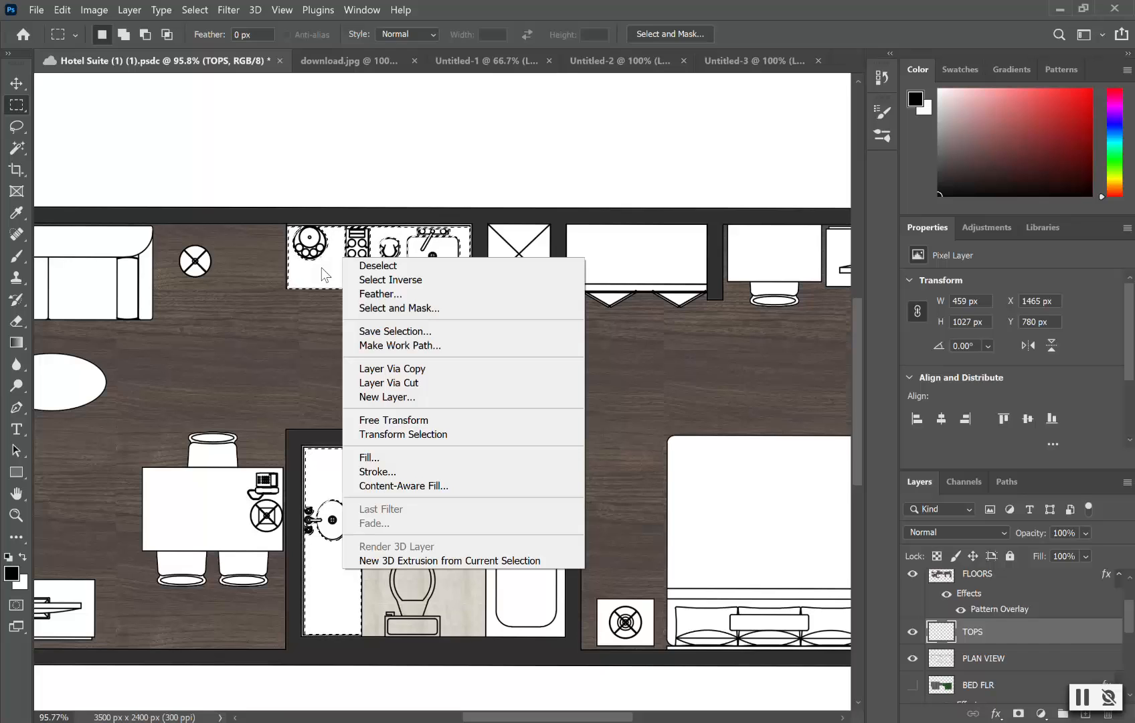
click(401, 458)
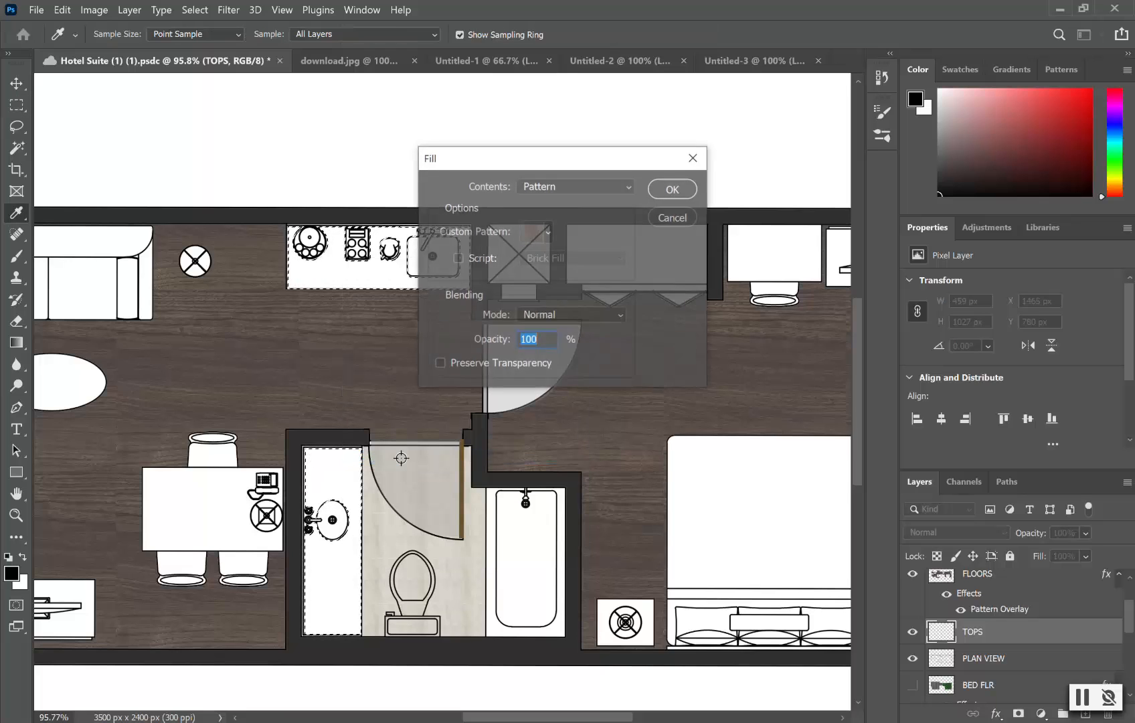
click(548, 232)
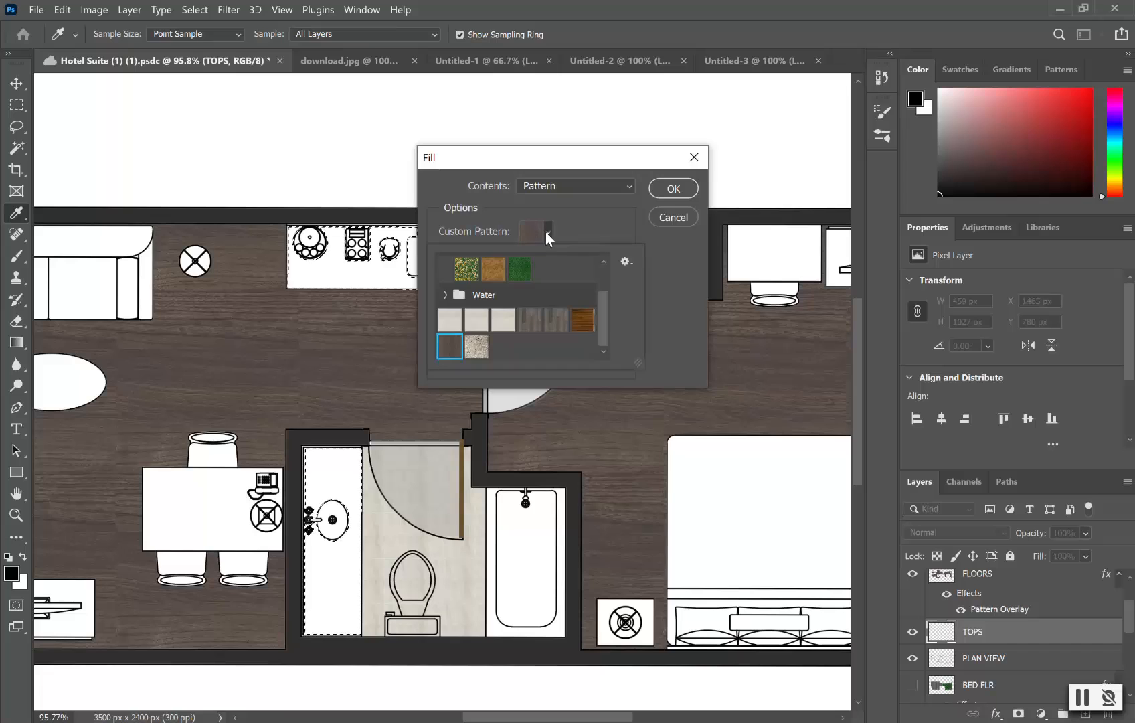
click(477, 348)
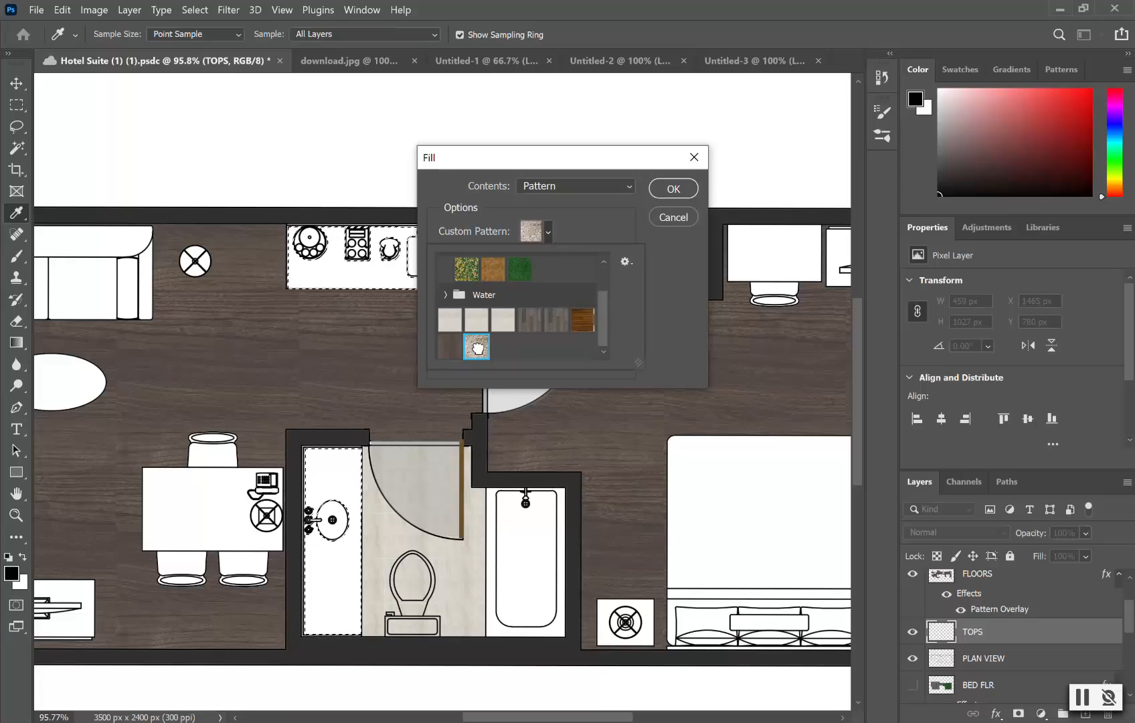
click(667, 191)
click(667, 191)
key(m)
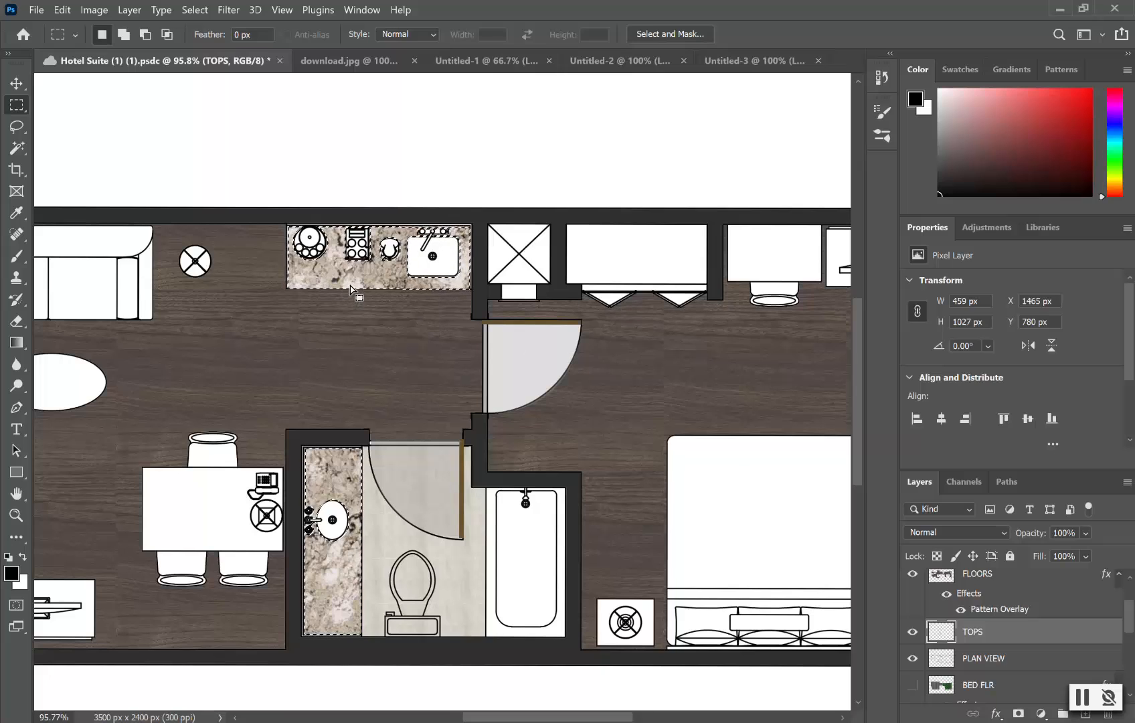
Step: Give the TOPS layer a speckled granite Pattern Overlay at 90° angle and 49% scale
double_click(1074, 639)
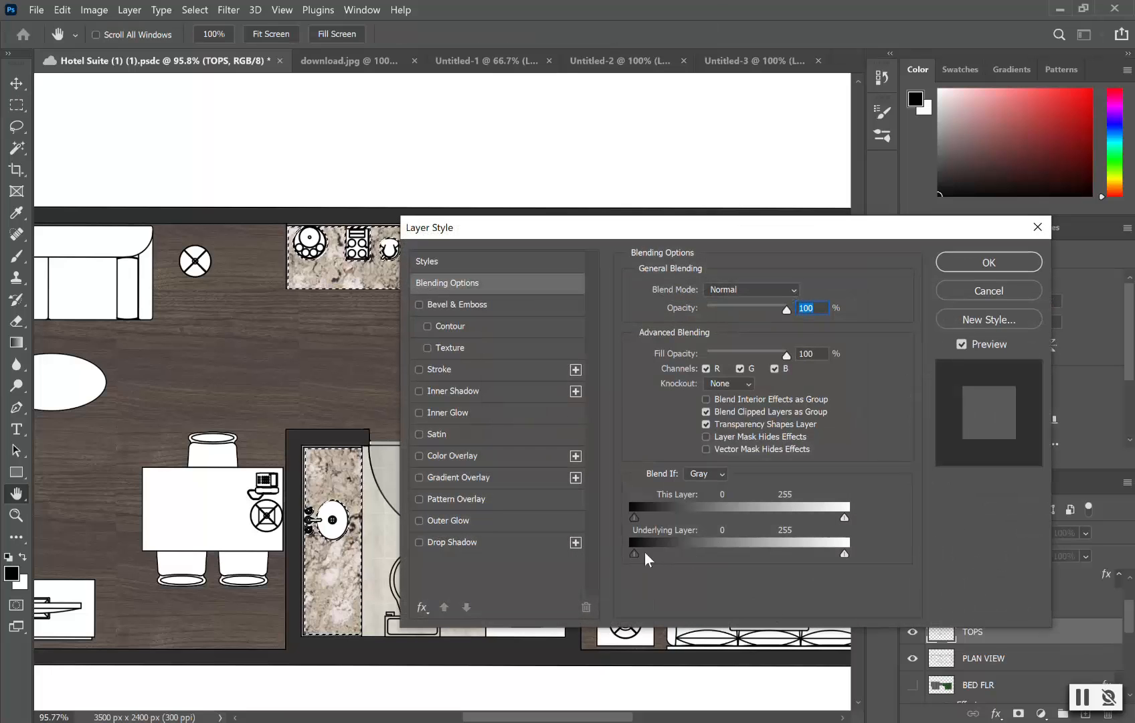
click(541, 505)
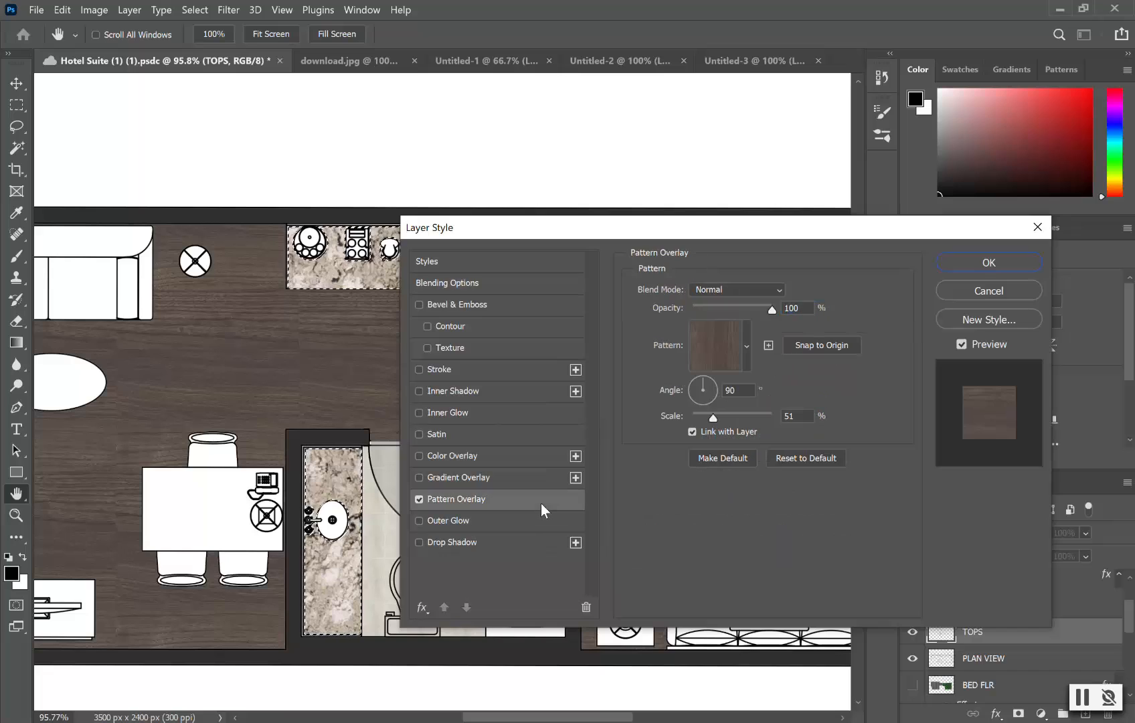
click(746, 346)
click(661, 476)
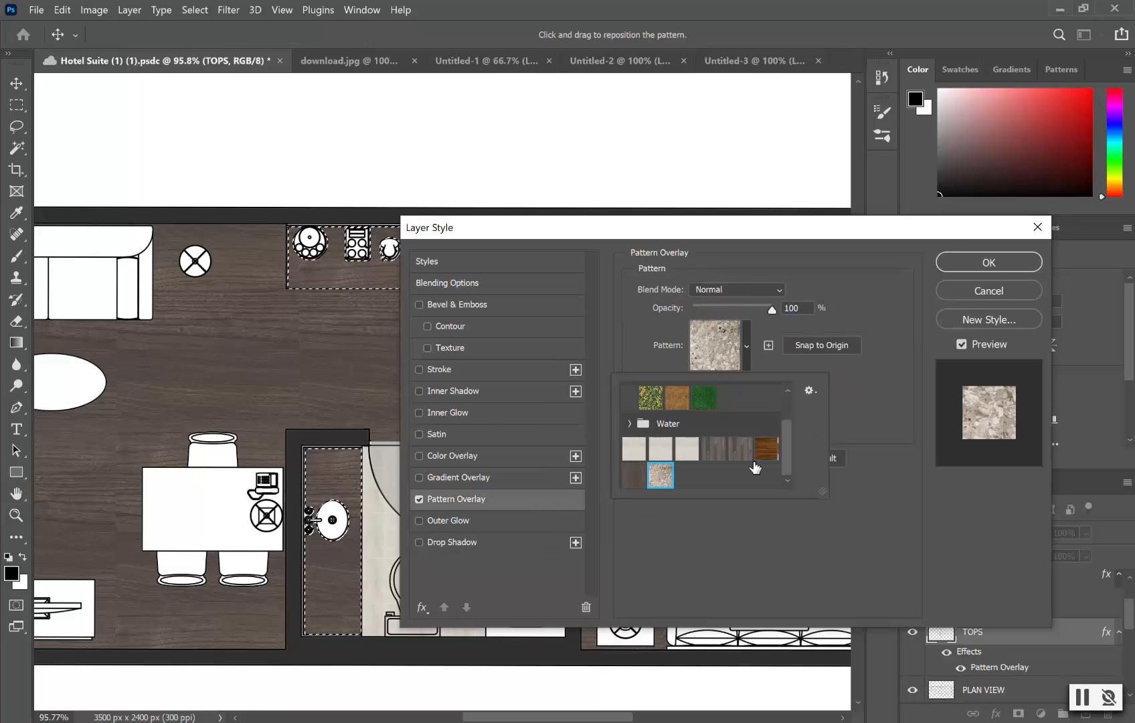
click(877, 385)
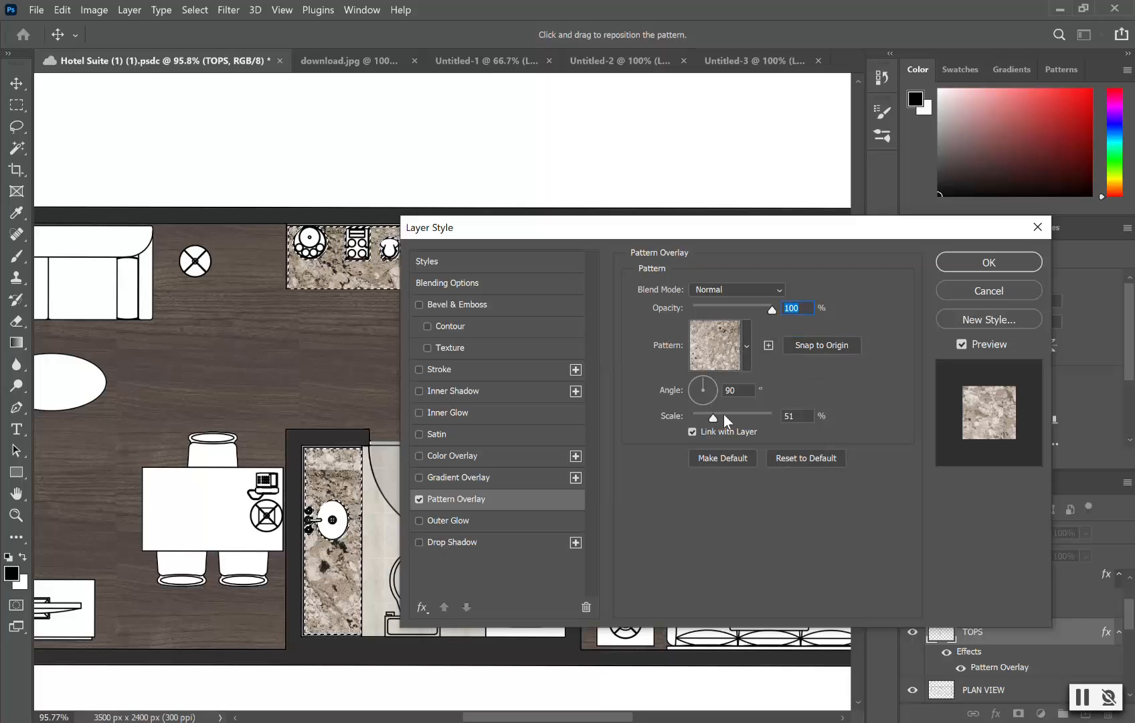
drag(714, 415, 725, 418)
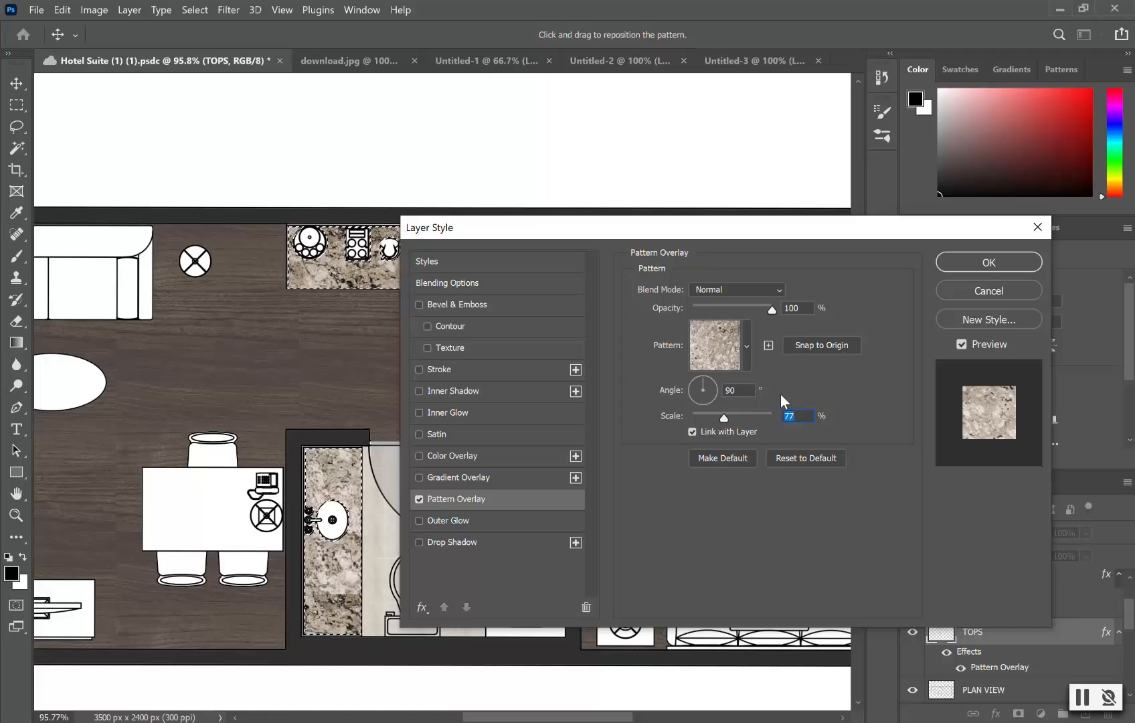
drag(722, 419, 713, 419)
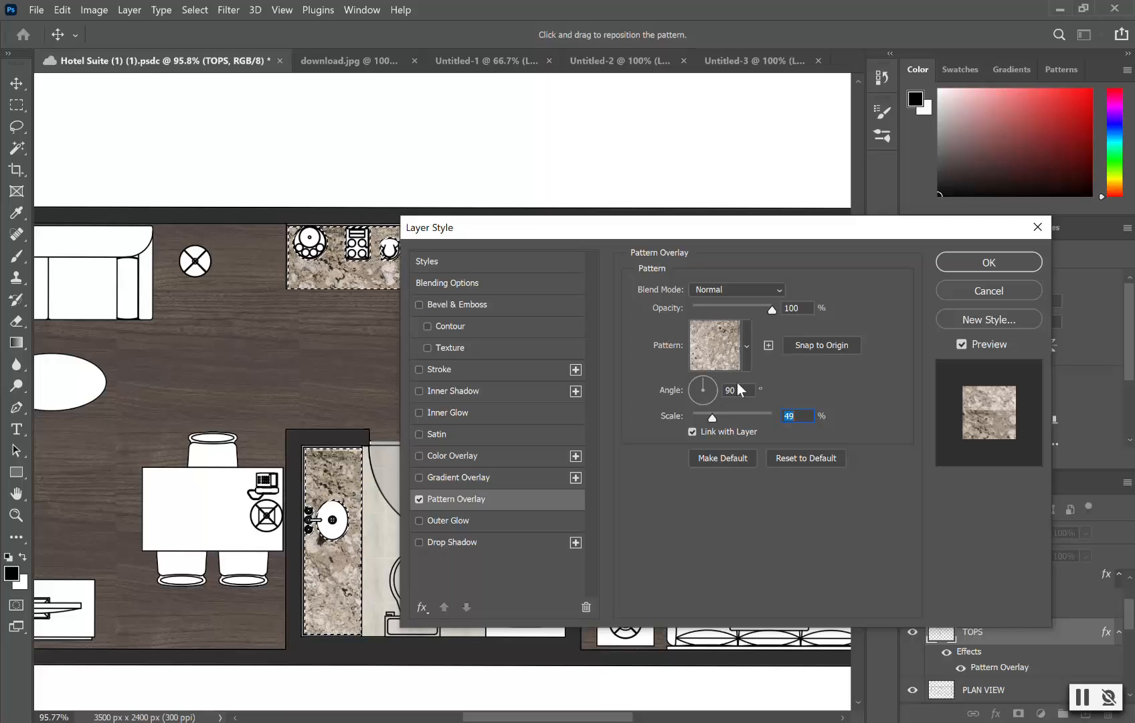
click(1004, 265)
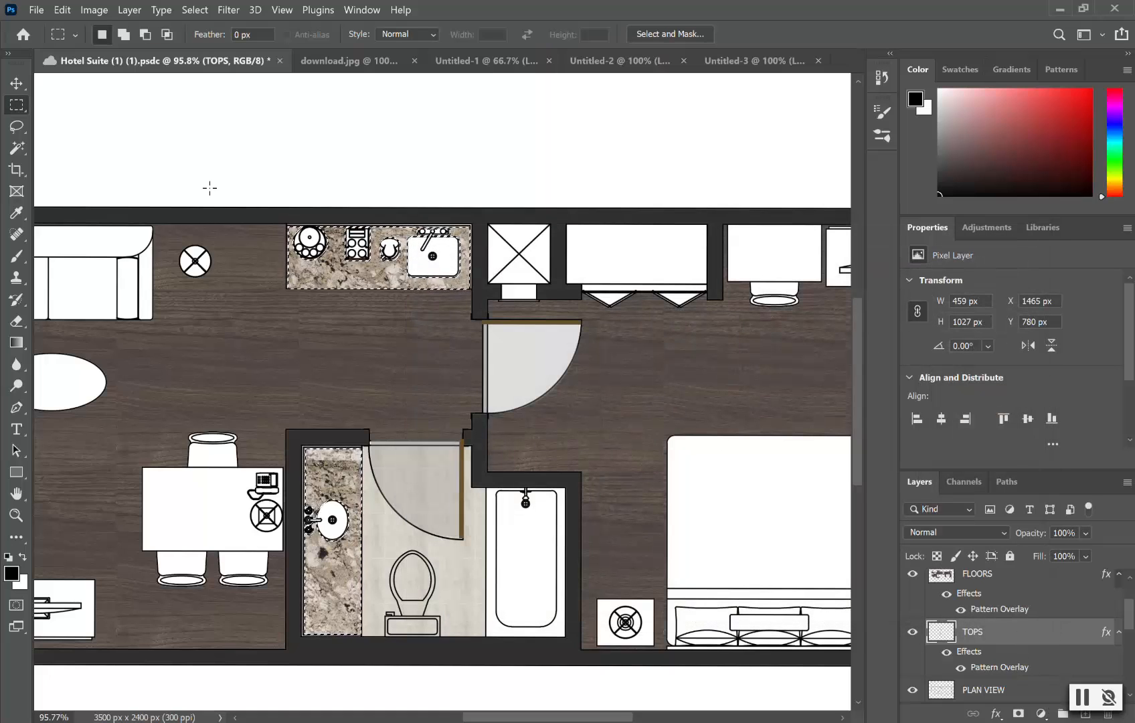
Step: Deselect the granite countertops and pan out to view the whole plan
click(179, 137)
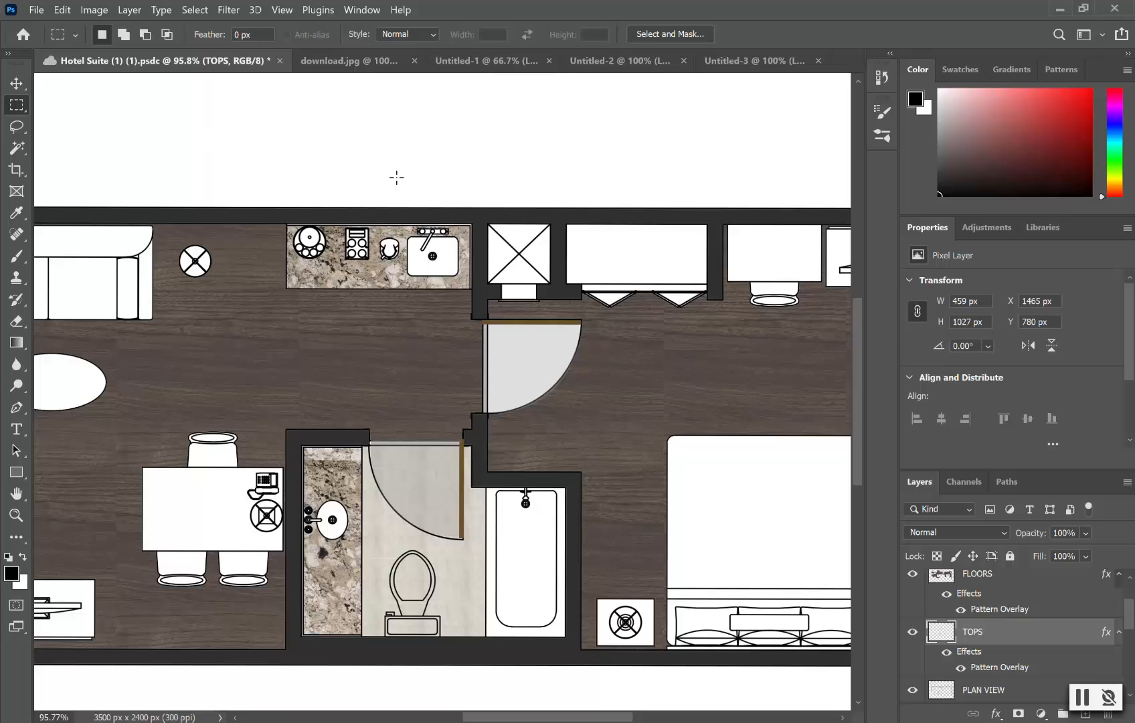
scroll(524, 193, down, 3)
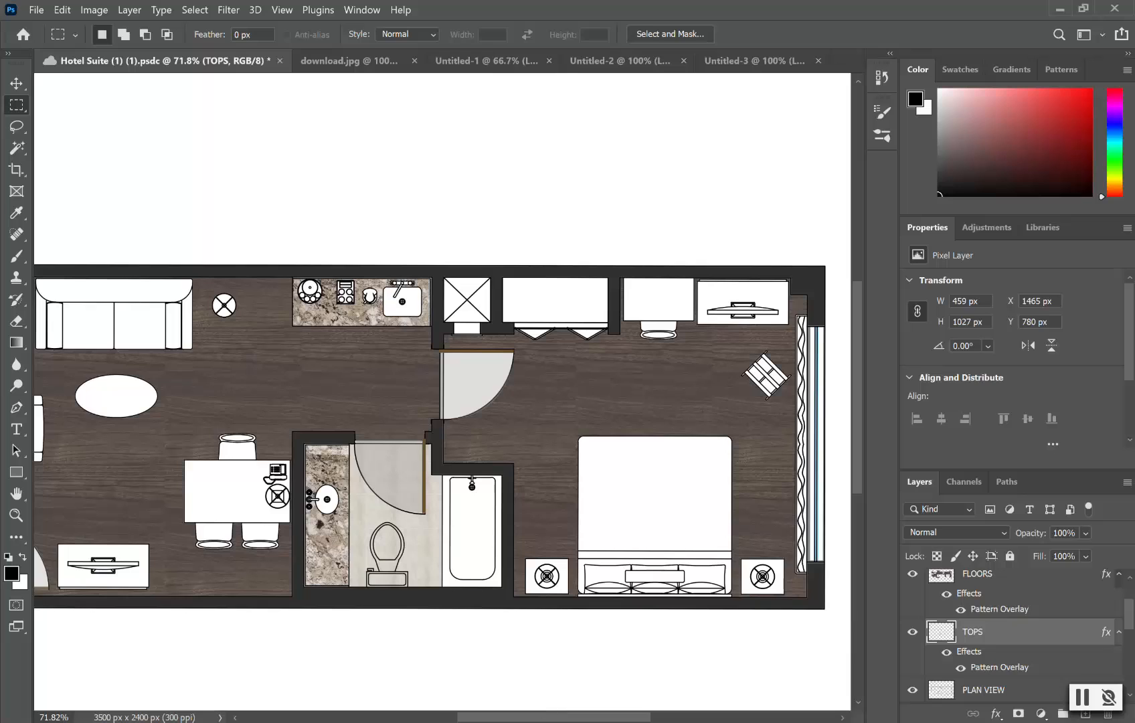
drag(548, 720, 523, 718)
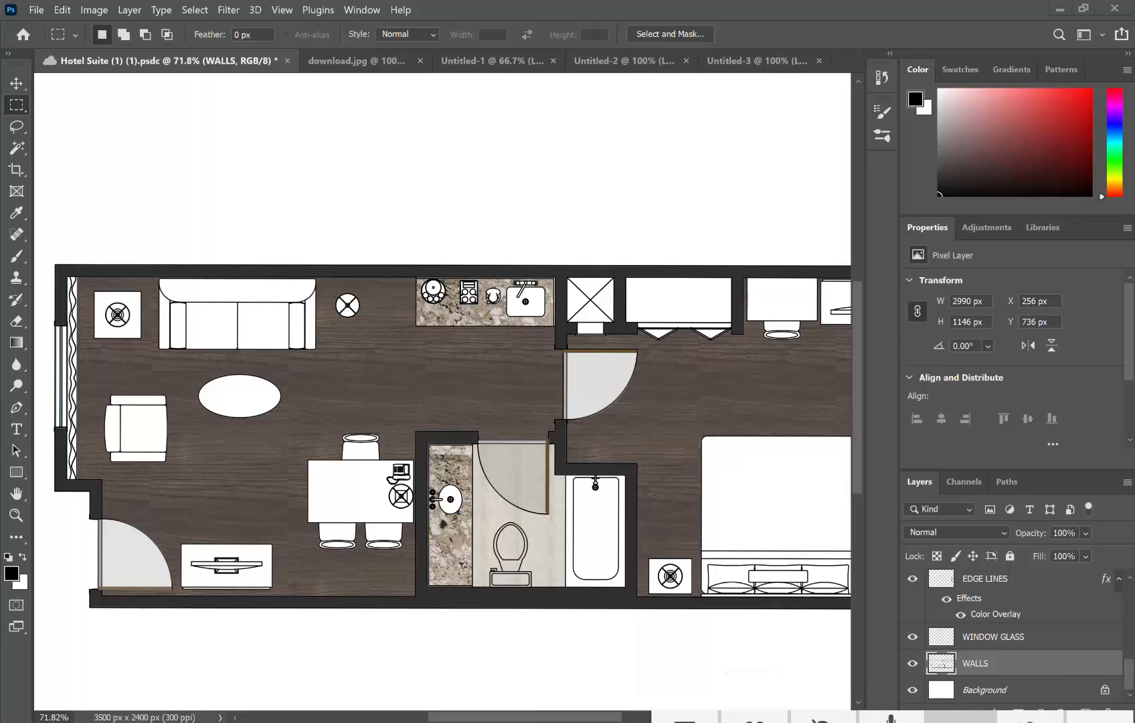
scroll(190, 477, down, 3)
scroll(113, 554, up, 1)
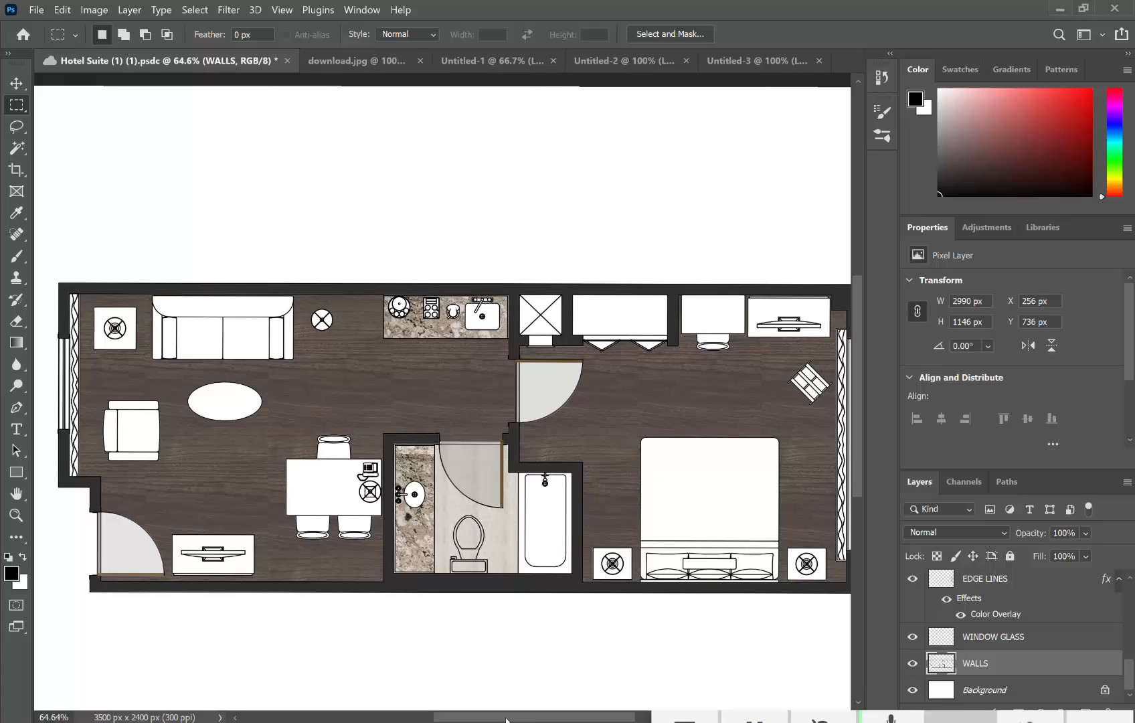
mouse_move(99, 557)
mouse_down()
mouse_move(112, 556)
mouse_move(79, 556)
mouse_up()
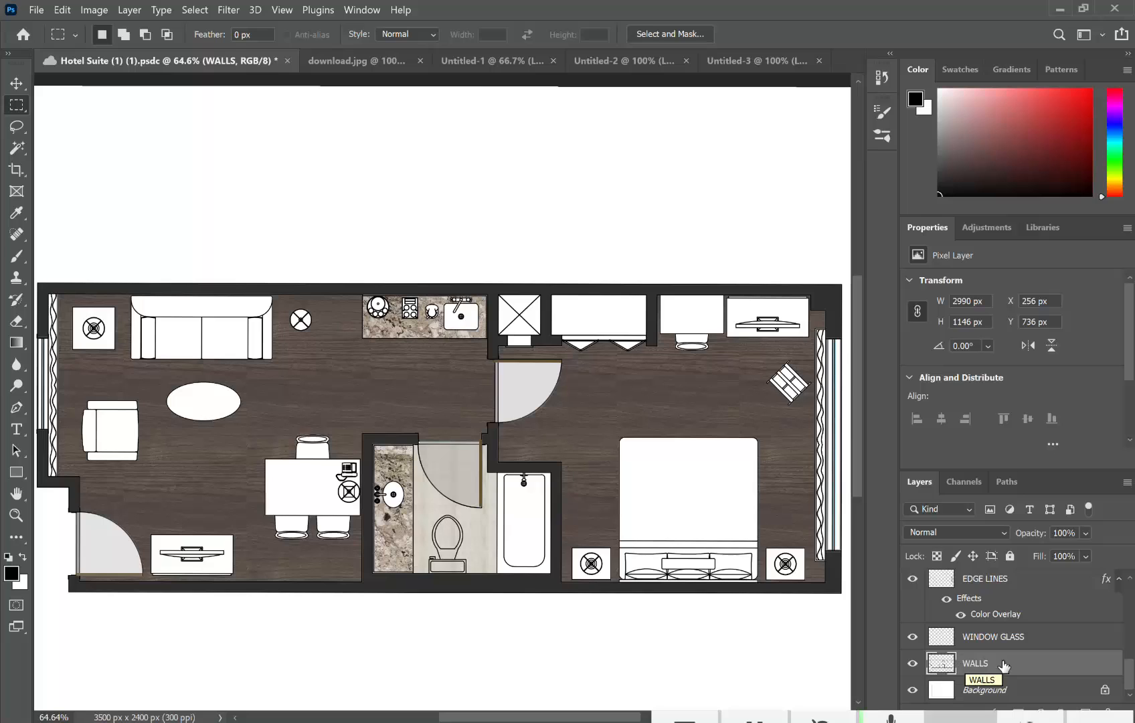
Step: Give the WALLS layer a 1 px inside black Stroke effect through Blending Options
right_click(1005, 665)
click(1028, 676)
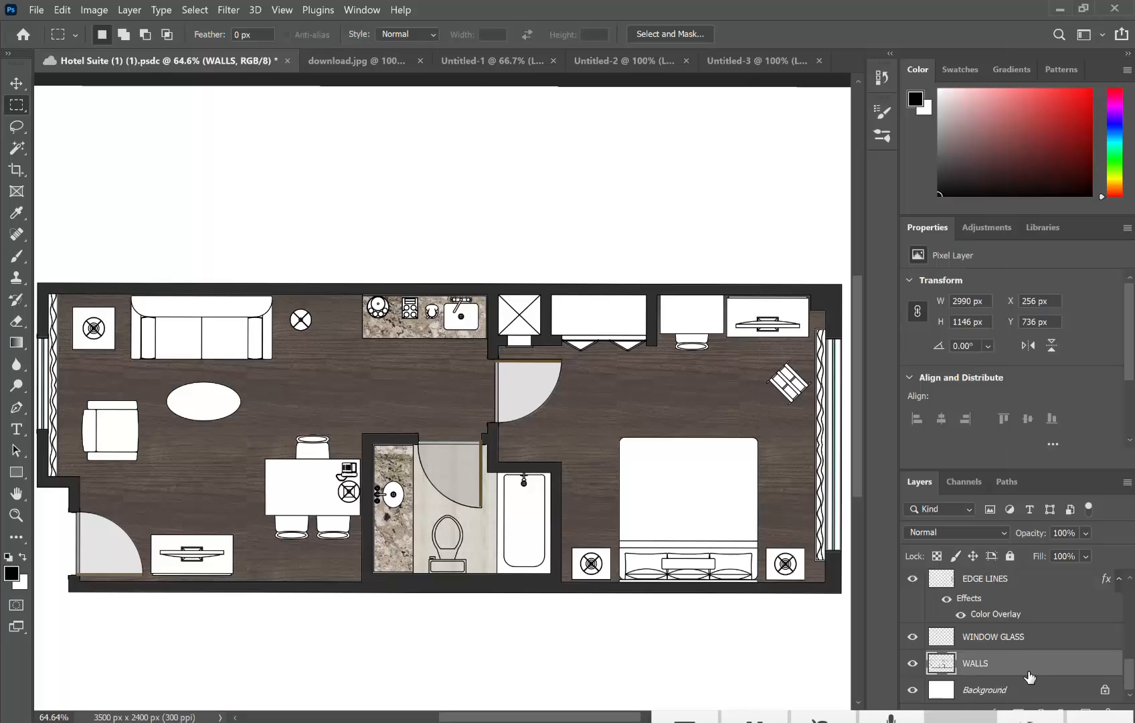
right_click(1029, 676)
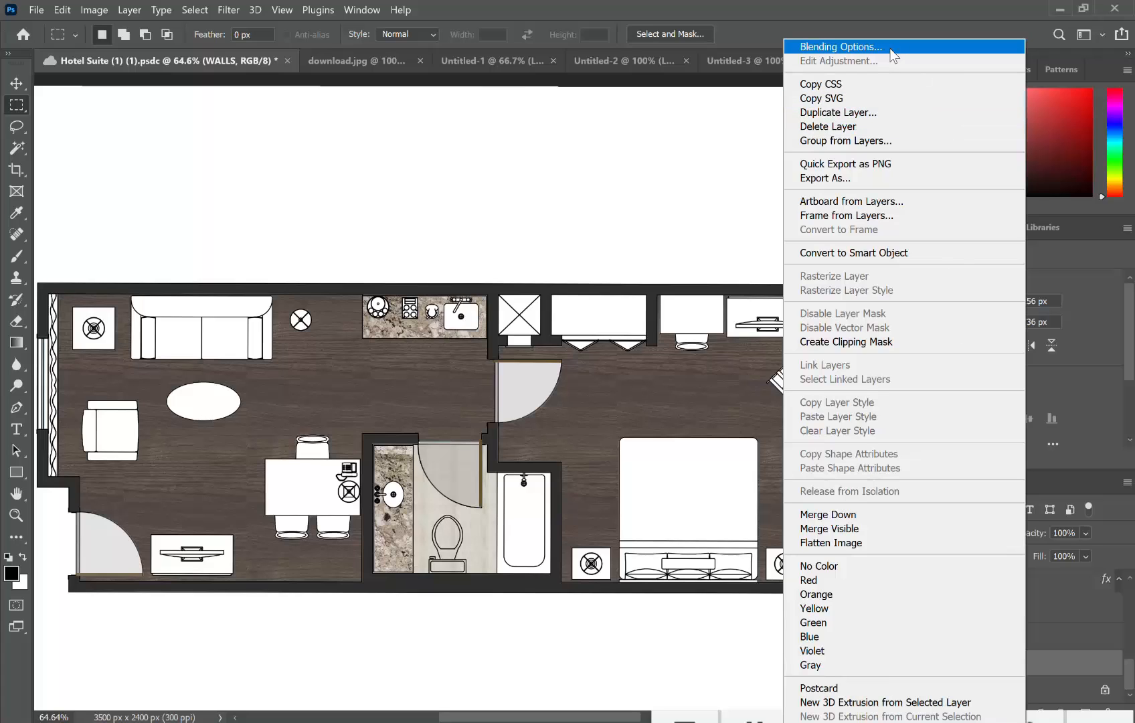
click(892, 47)
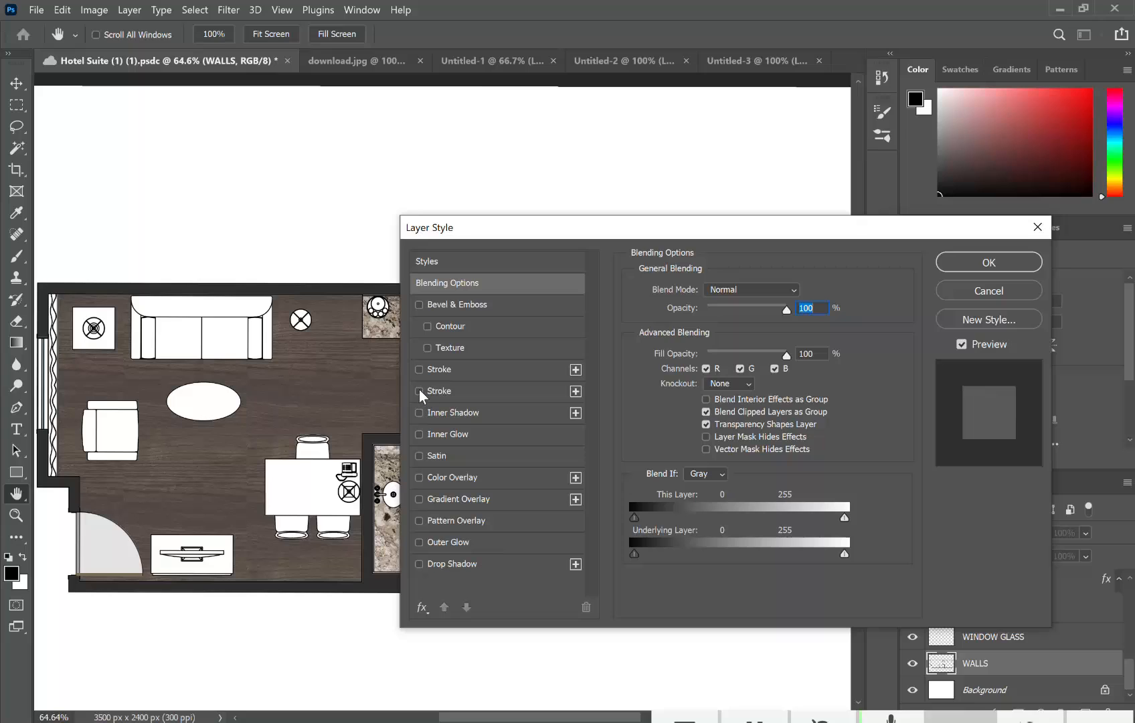
click(420, 371)
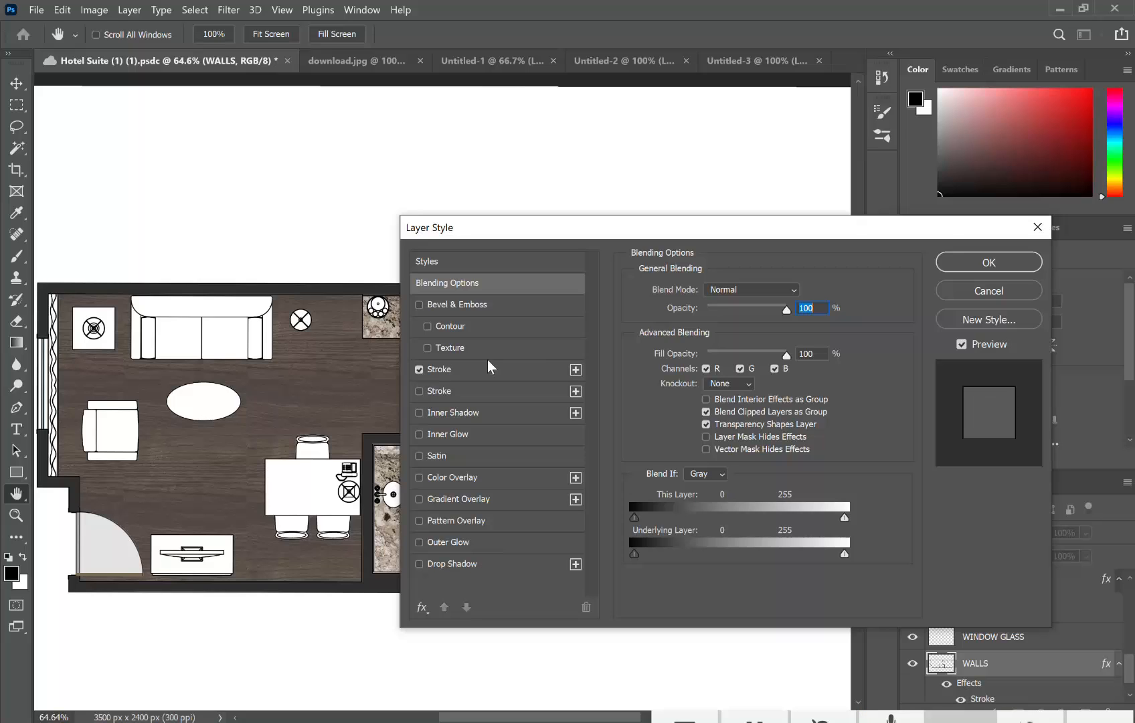
click(576, 370)
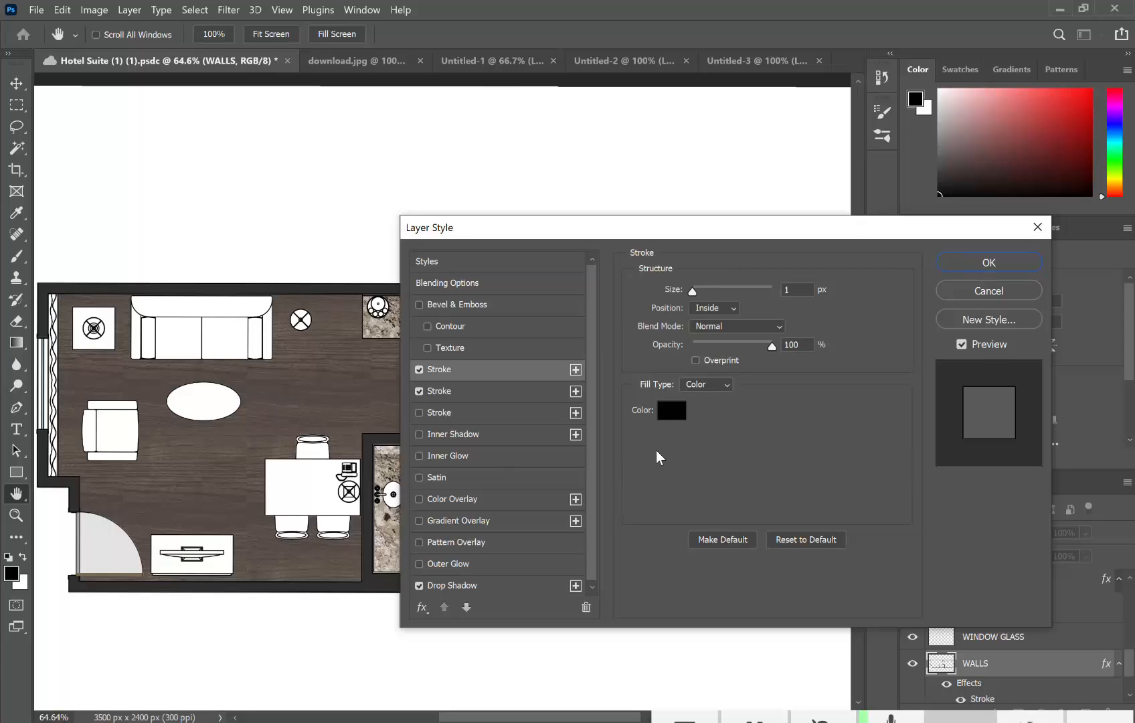
click(1016, 266)
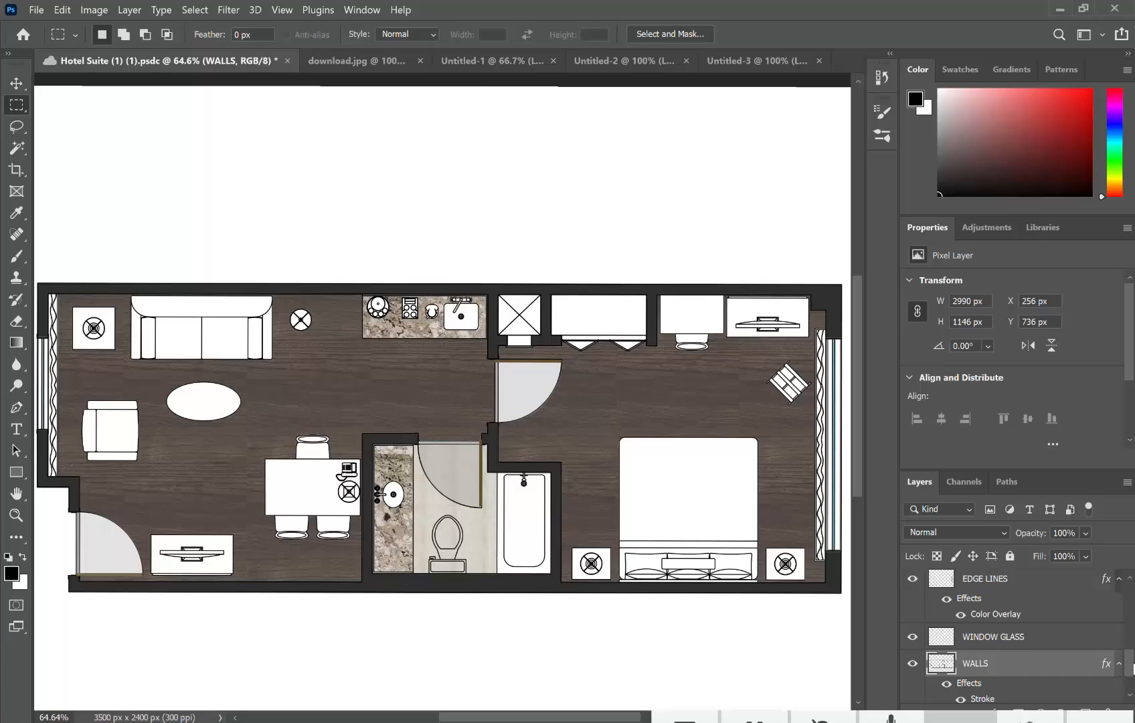
Step: Select the TOPS layer and enable Drop Shadow and Bevel & Emboss in its Layer Style
drag(1130, 667, 1132, 618)
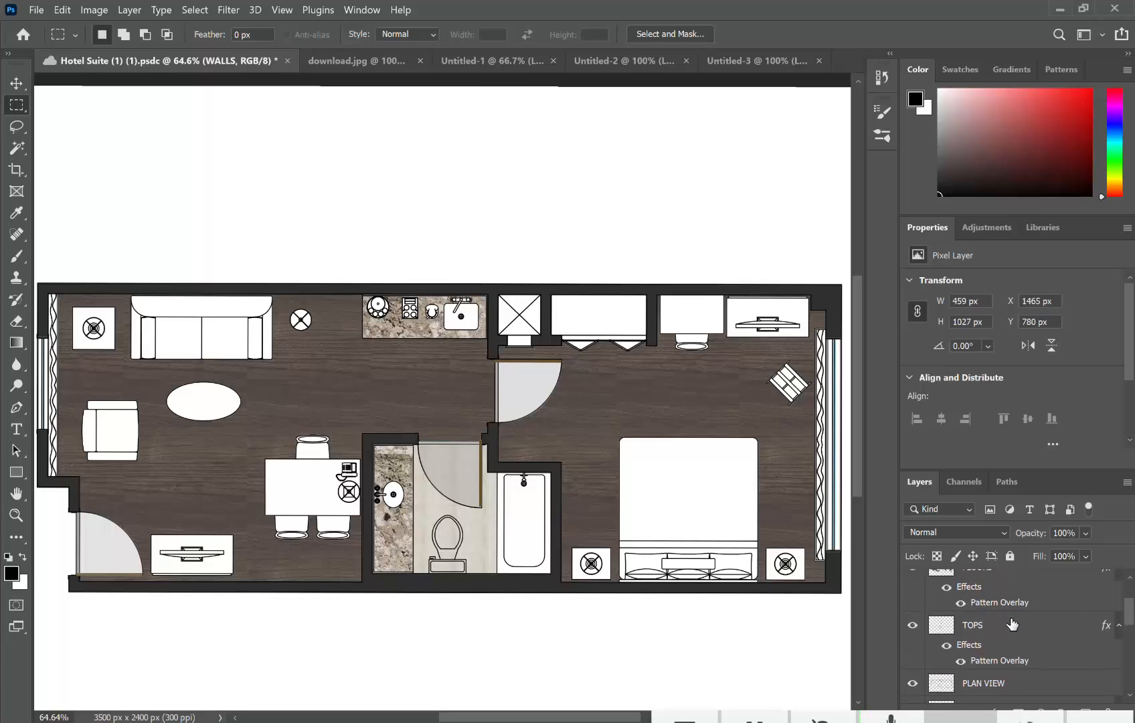
click(1015, 622)
right_click(1011, 622)
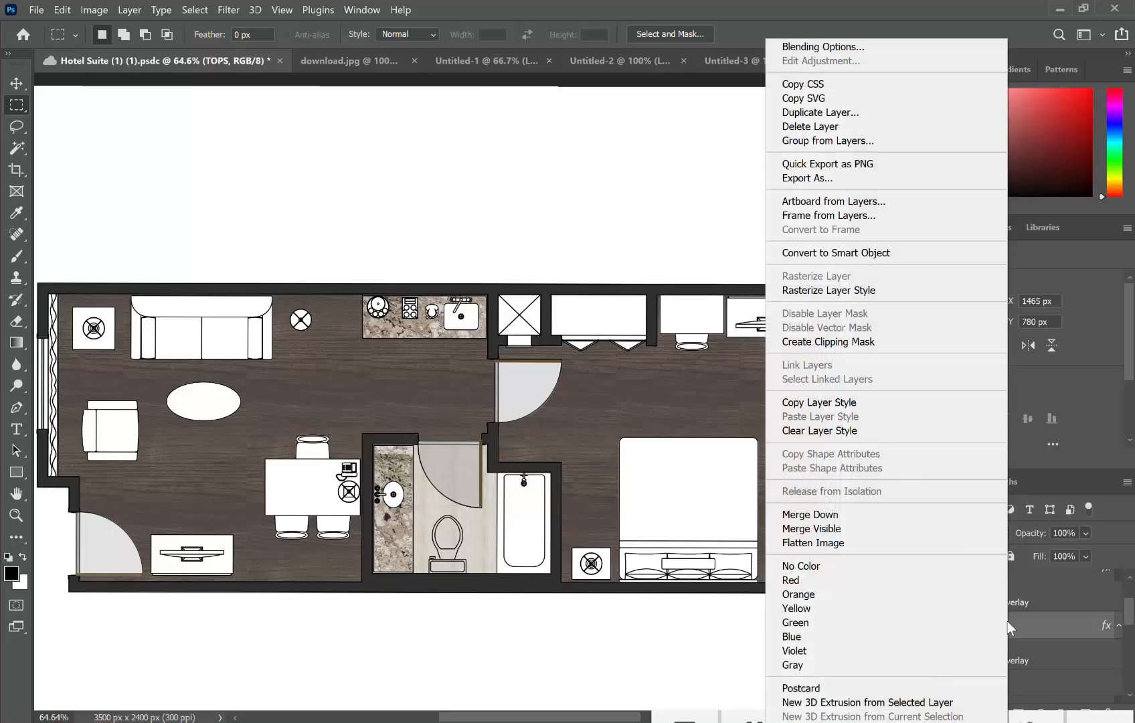
click(855, 48)
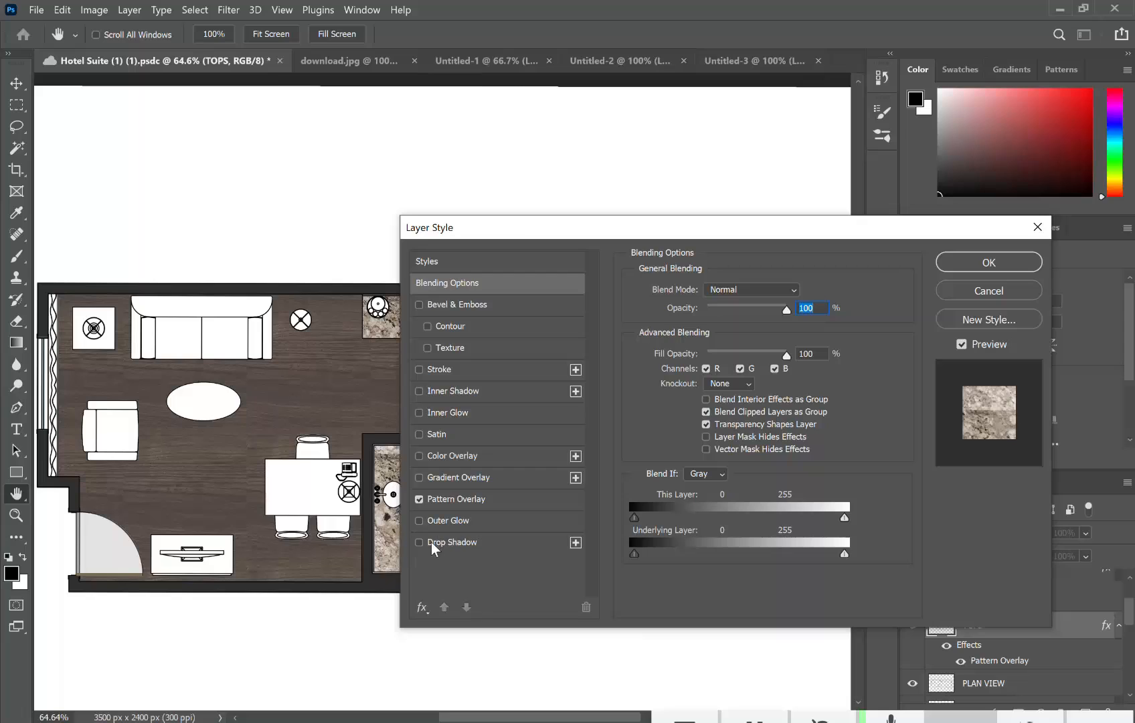
click(419, 543)
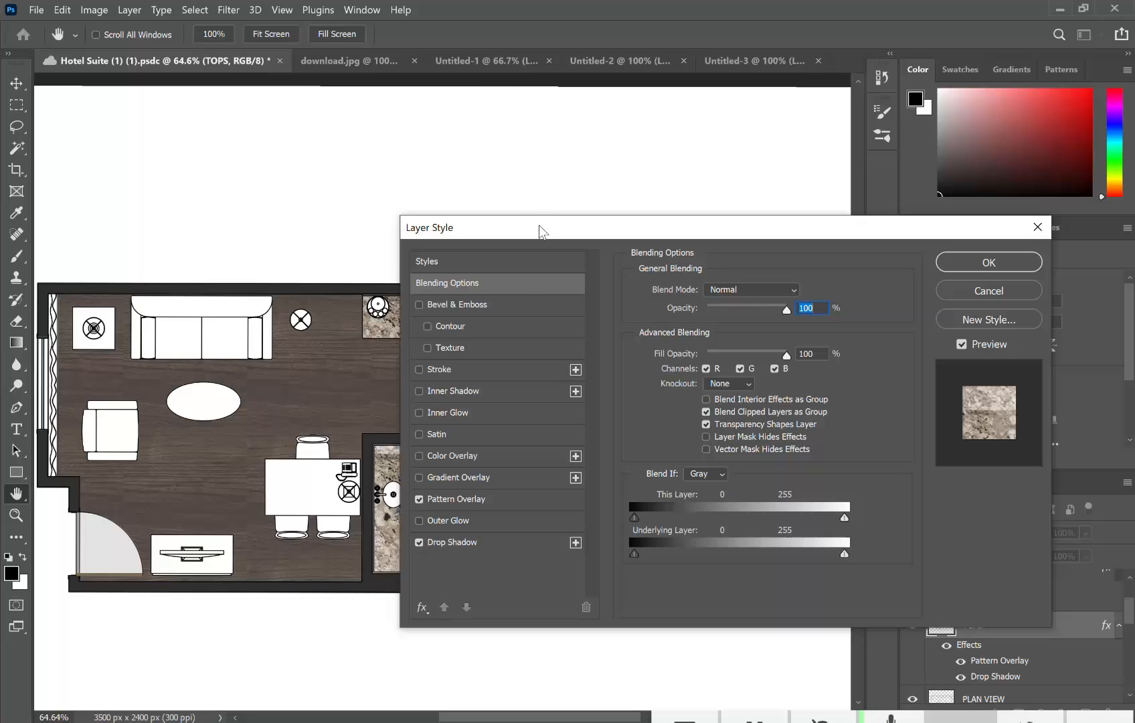
drag(542, 231, 603, 70)
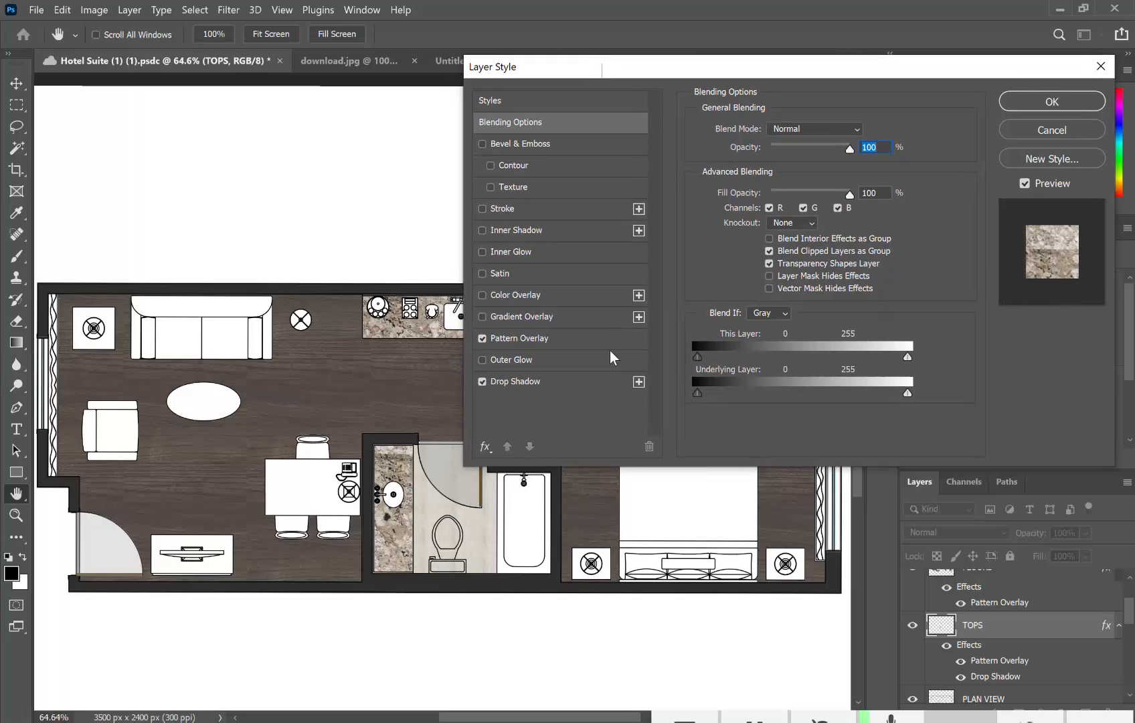
click(491, 188)
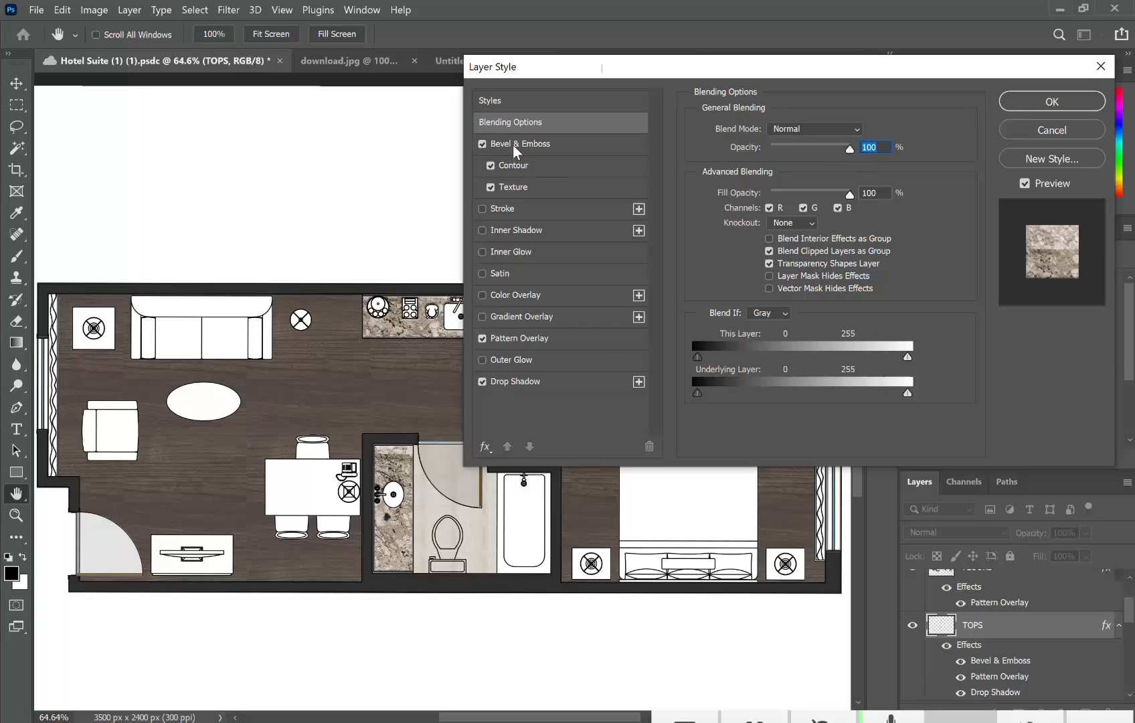
Step: Turn off the bevel Contour and drag the Blend If This Layer white slider left
click(492, 163)
click(491, 166)
drag(549, 71, 612, 68)
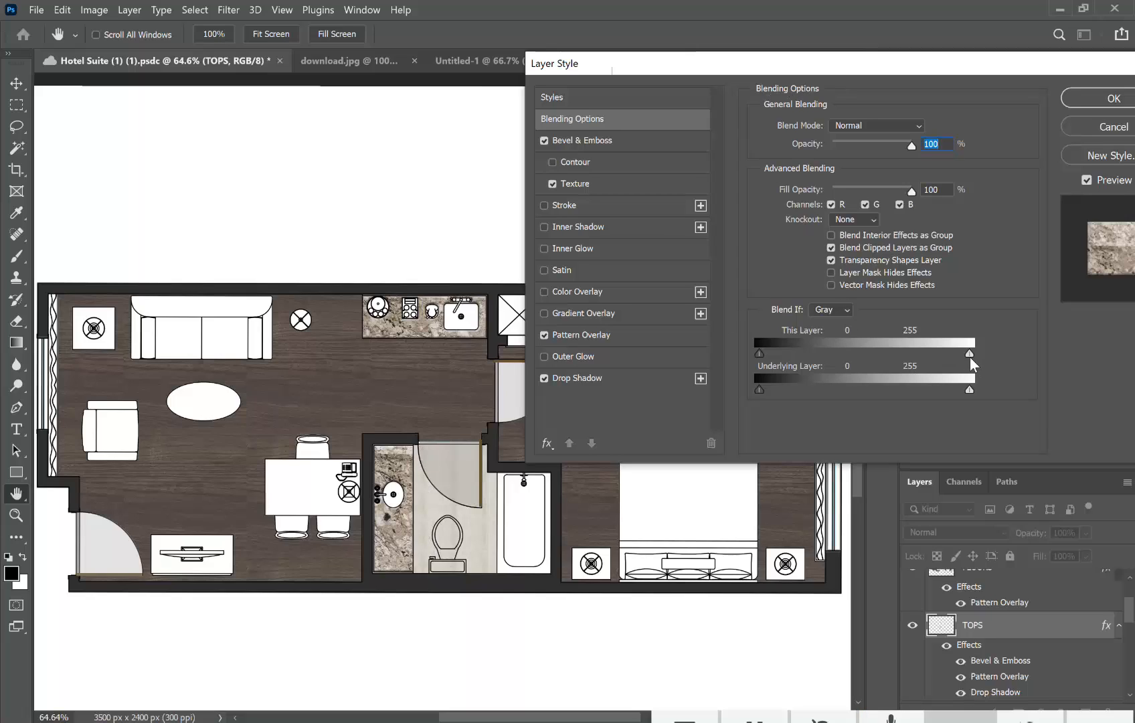
drag(972, 361, 799, 363)
drag(868, 75, 780, 77)
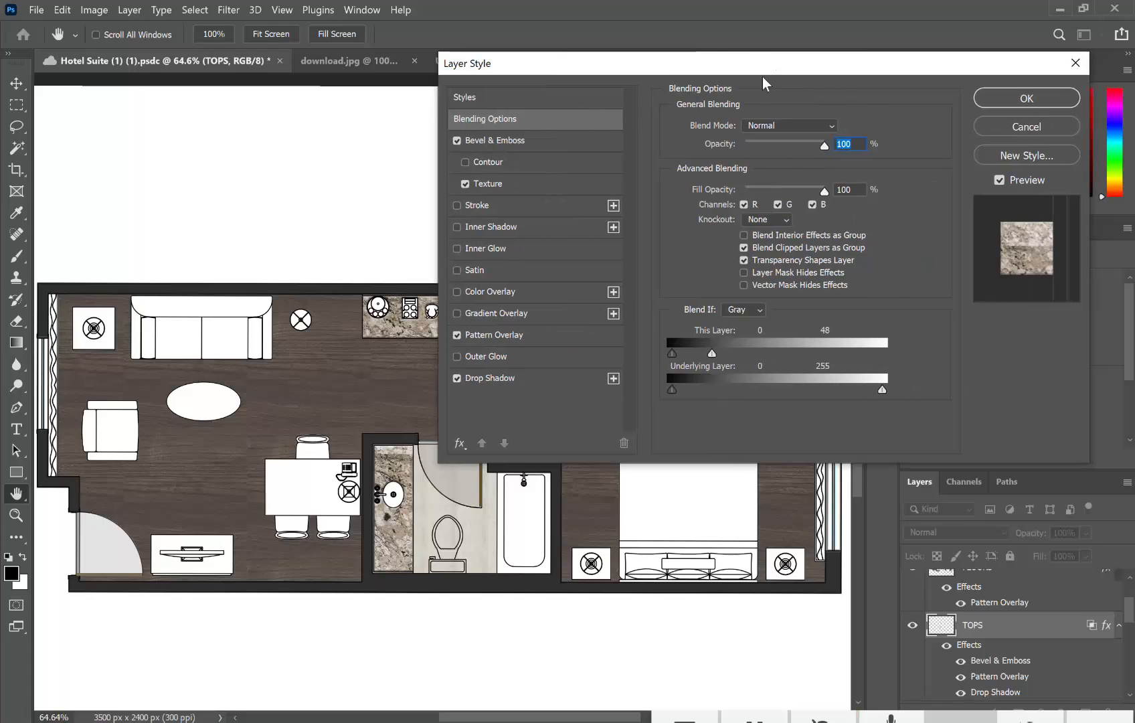
Step: Add a second Multiply drop shadow with more noise and opacity, and apply the style
click(614, 379)
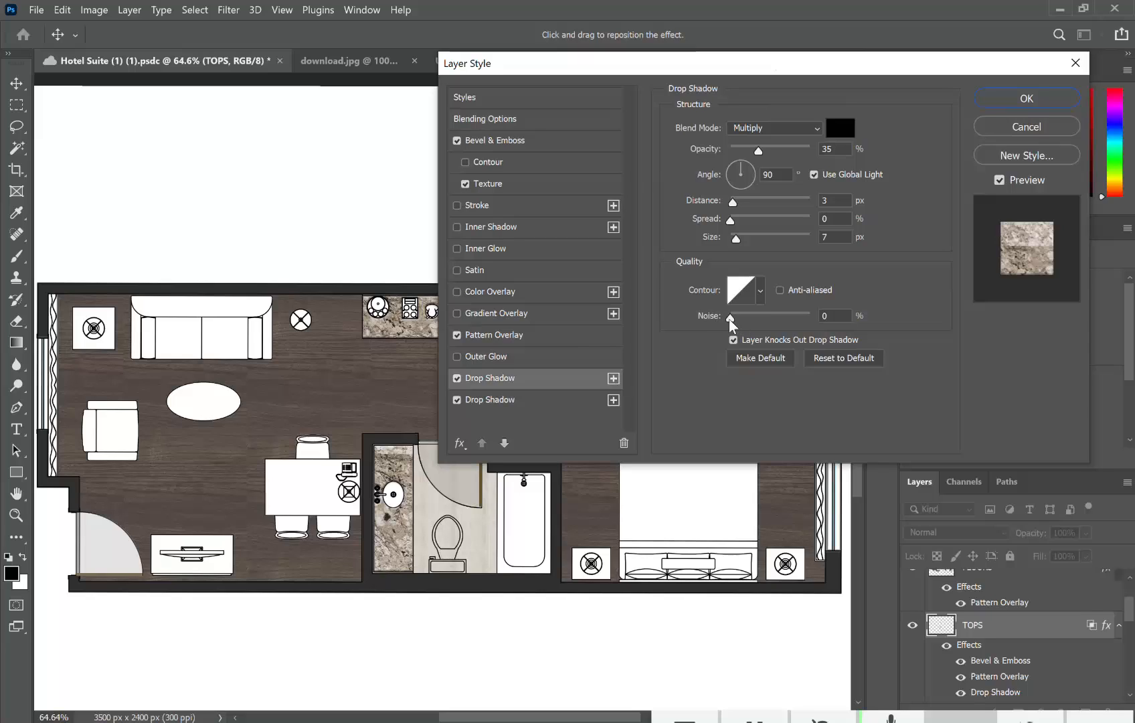
drag(730, 321, 759, 322)
drag(767, 149, 786, 157)
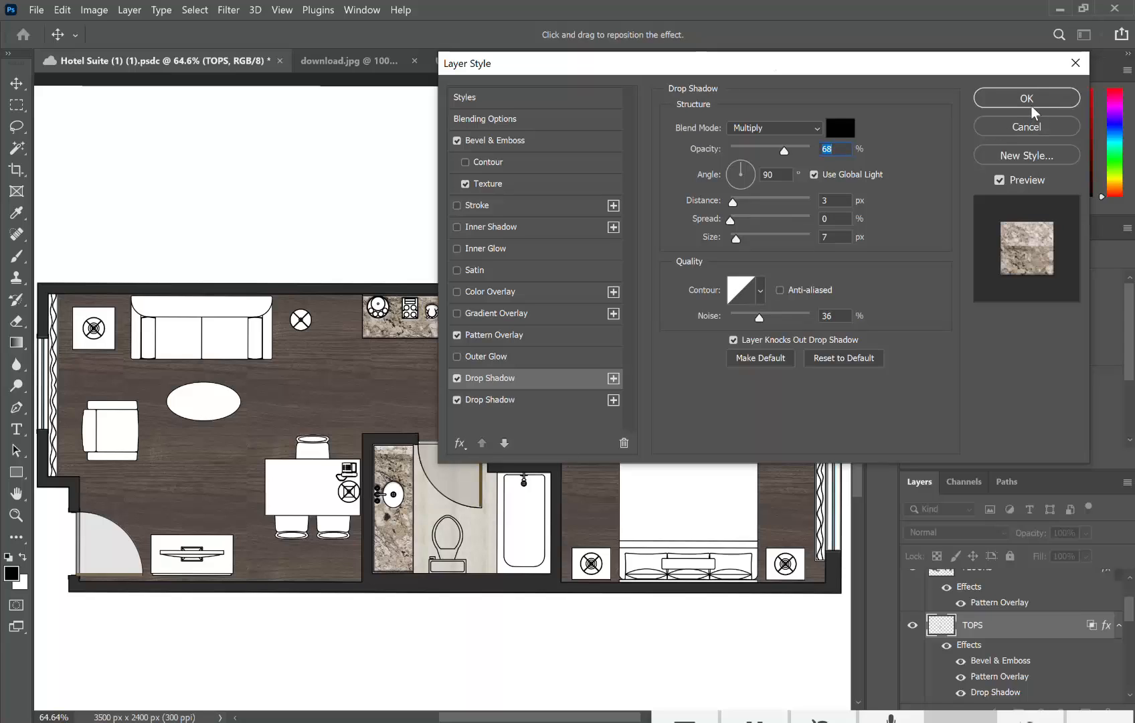
click(821, 128)
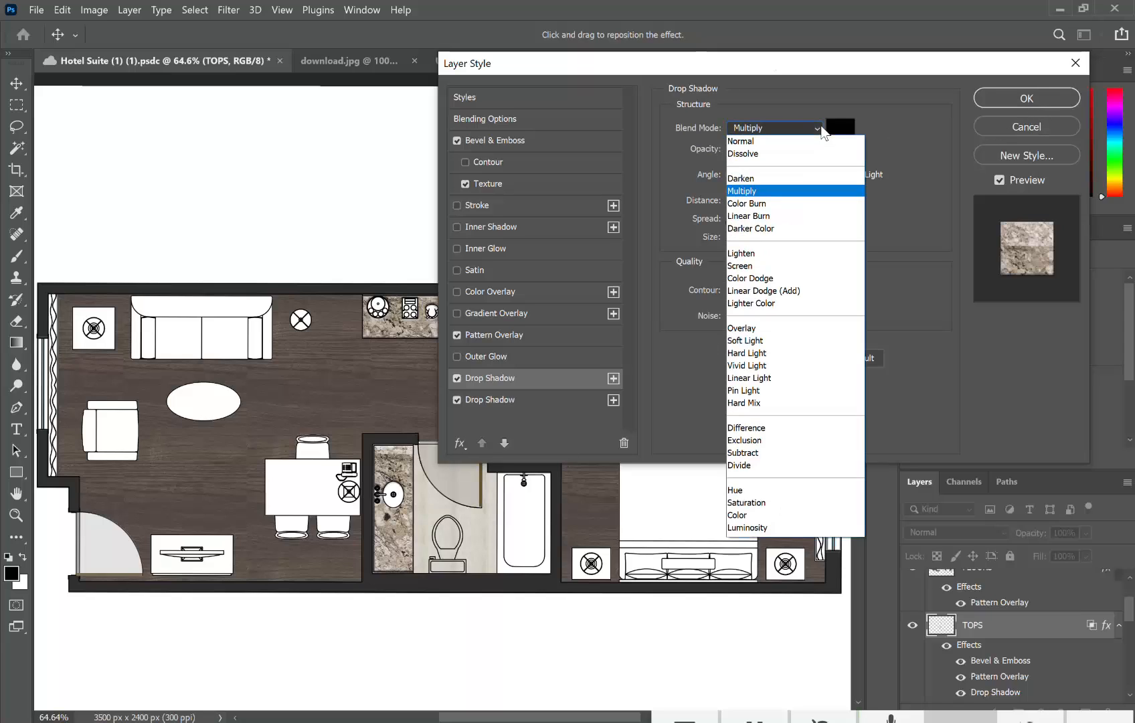
click(895, 124)
click(1028, 98)
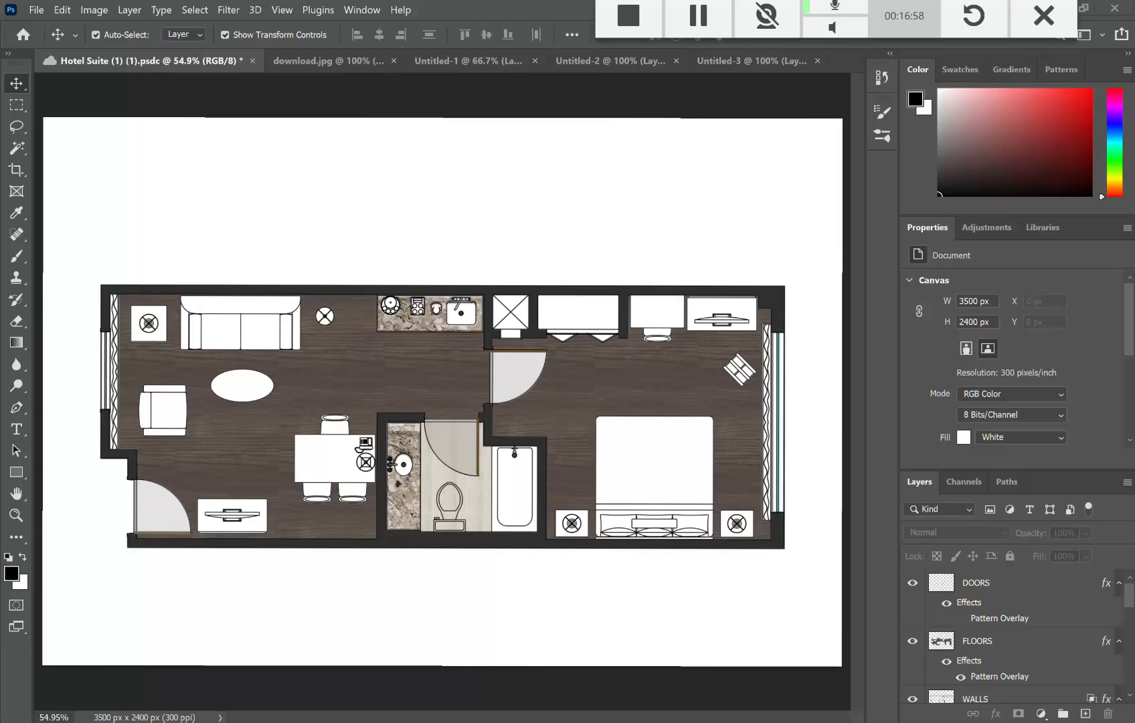
mouse_move(487, 721)
Step: Copy the grey two-cushion loveseat top-view image (444 x 280) from Bing, then return to Photoshop
key(alt+Tab)
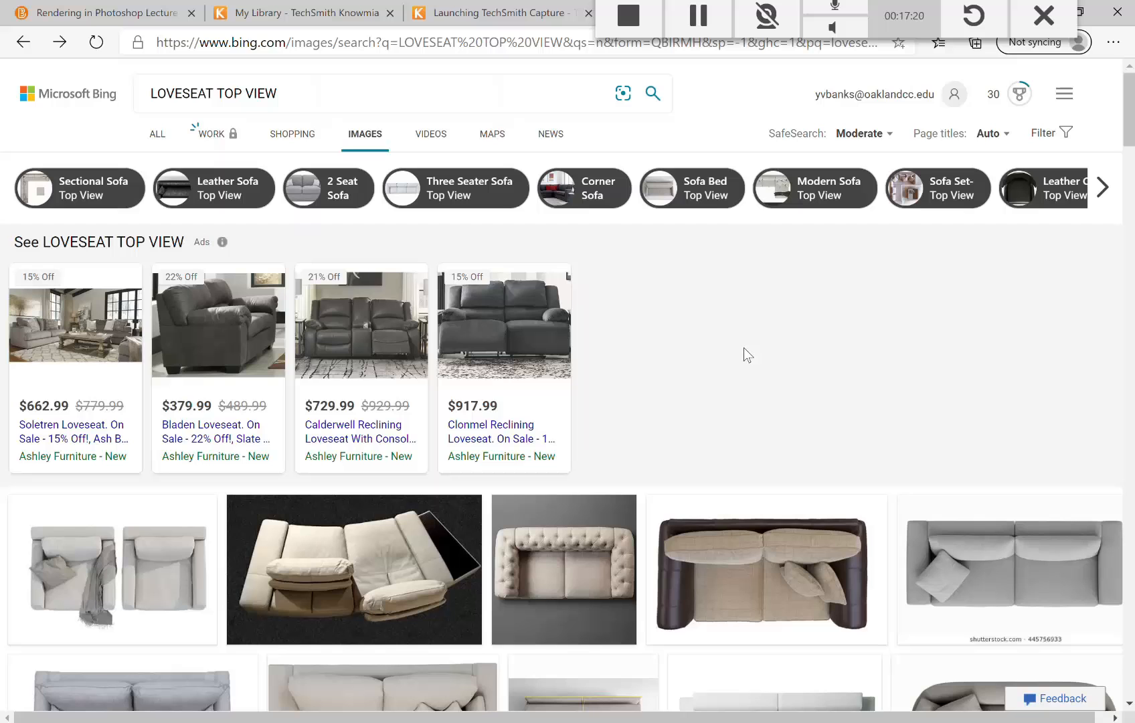
scroll(743, 347, down, 5)
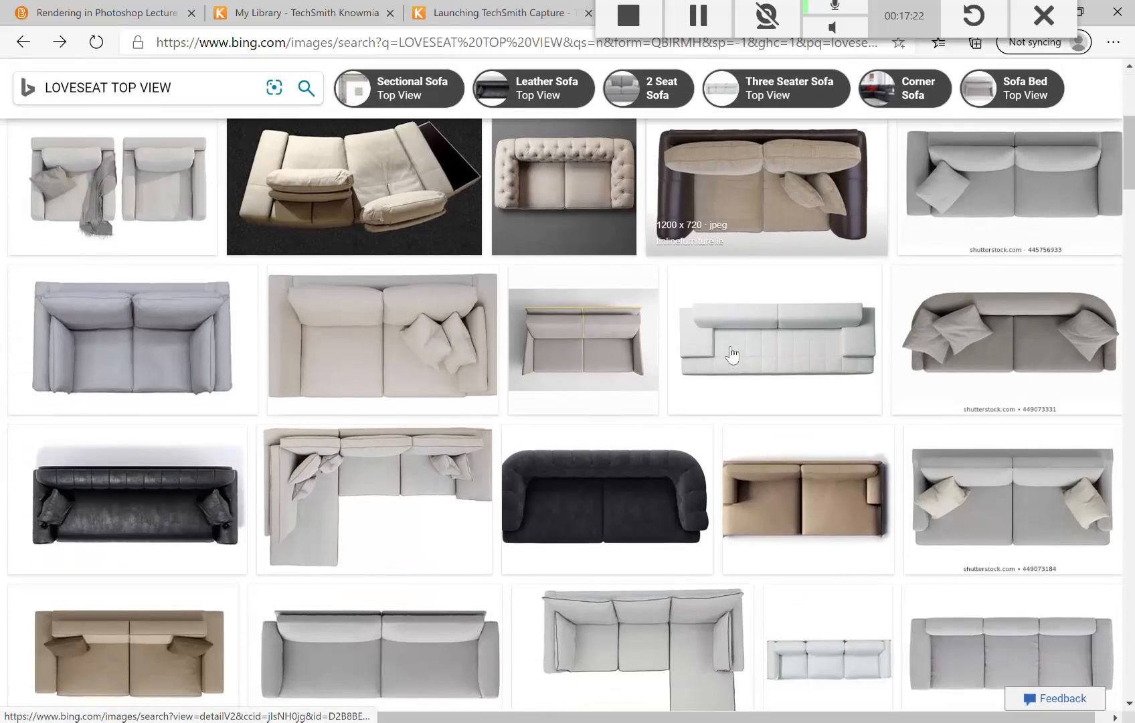
scroll(732, 355, down, 2)
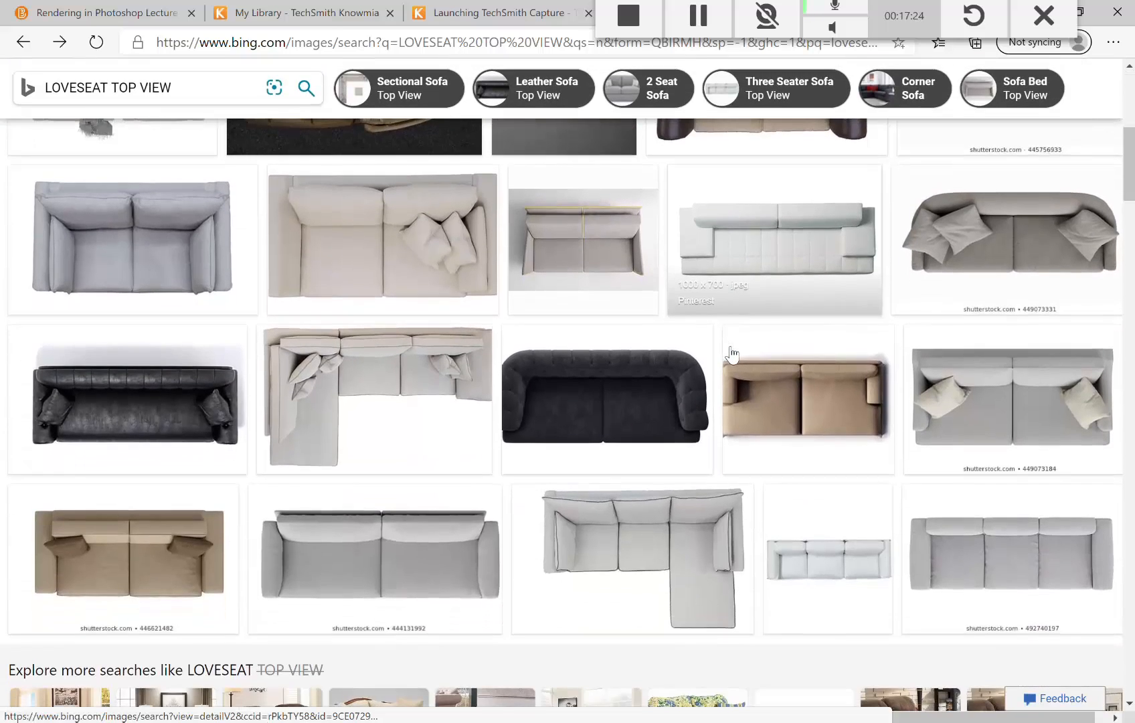
scroll(732, 354, down, 2)
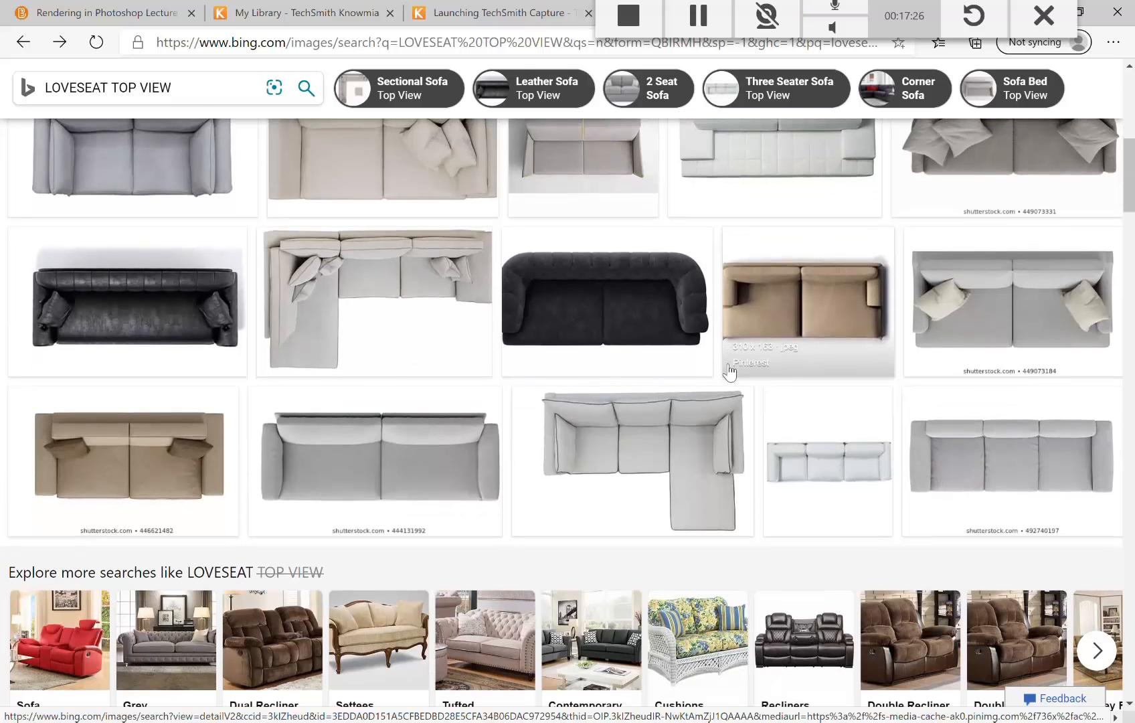
scroll(720, 429, up, 2)
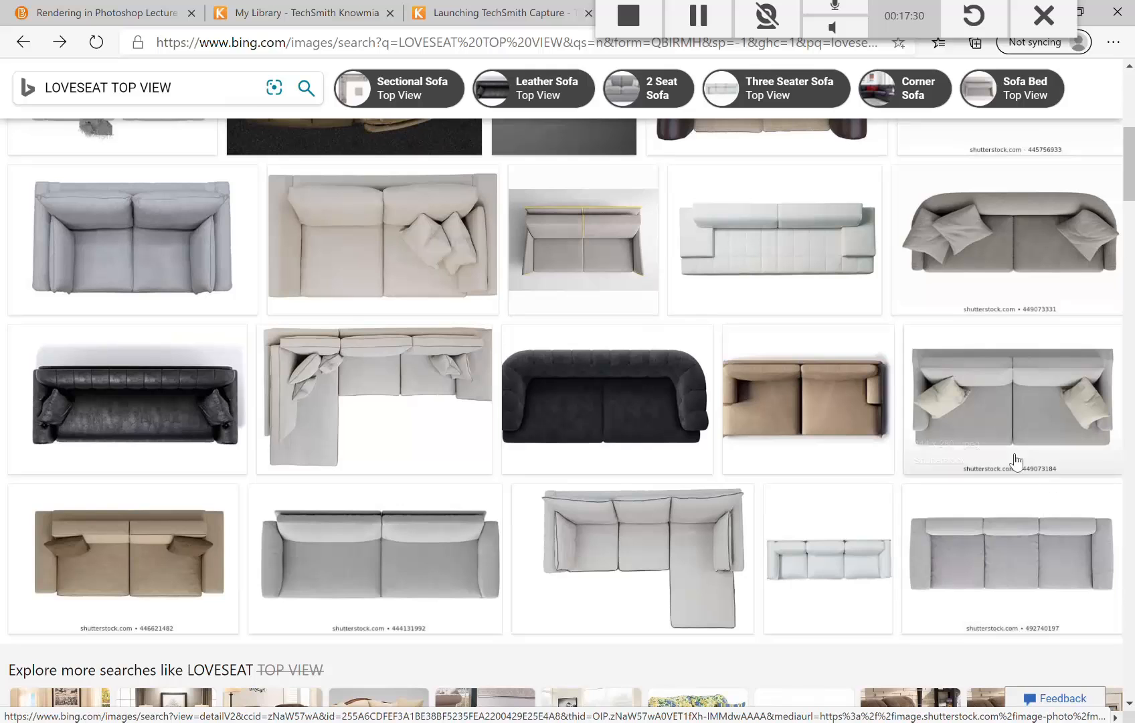
click(1025, 419)
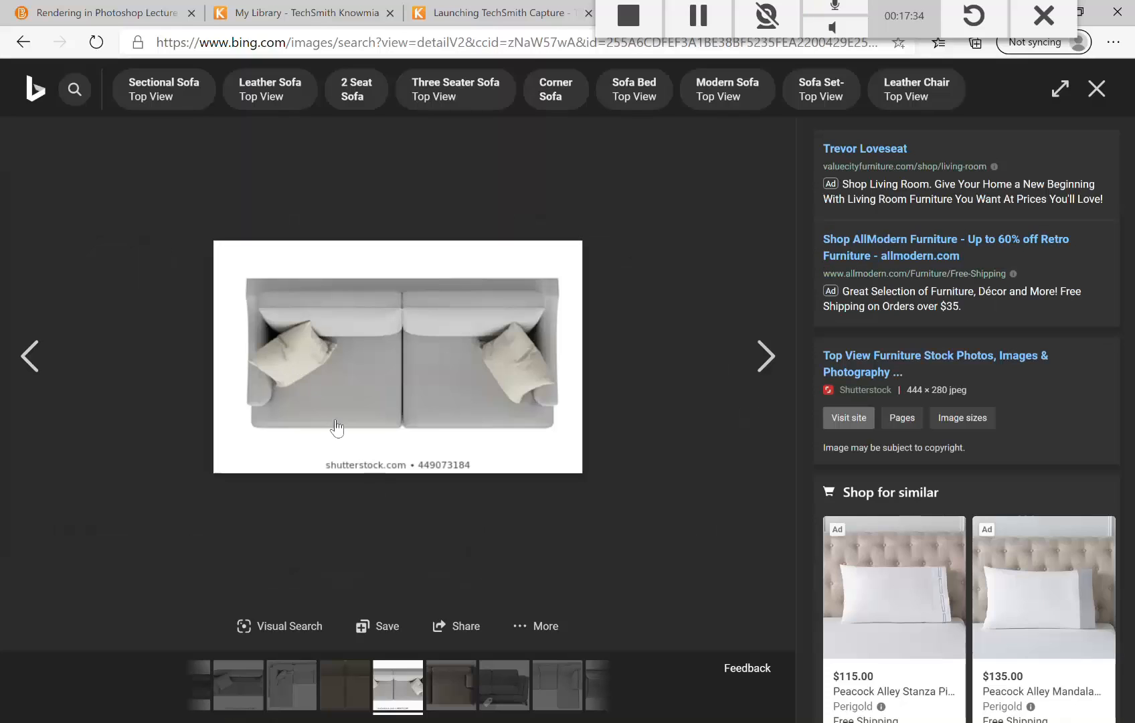
right_click(376, 373)
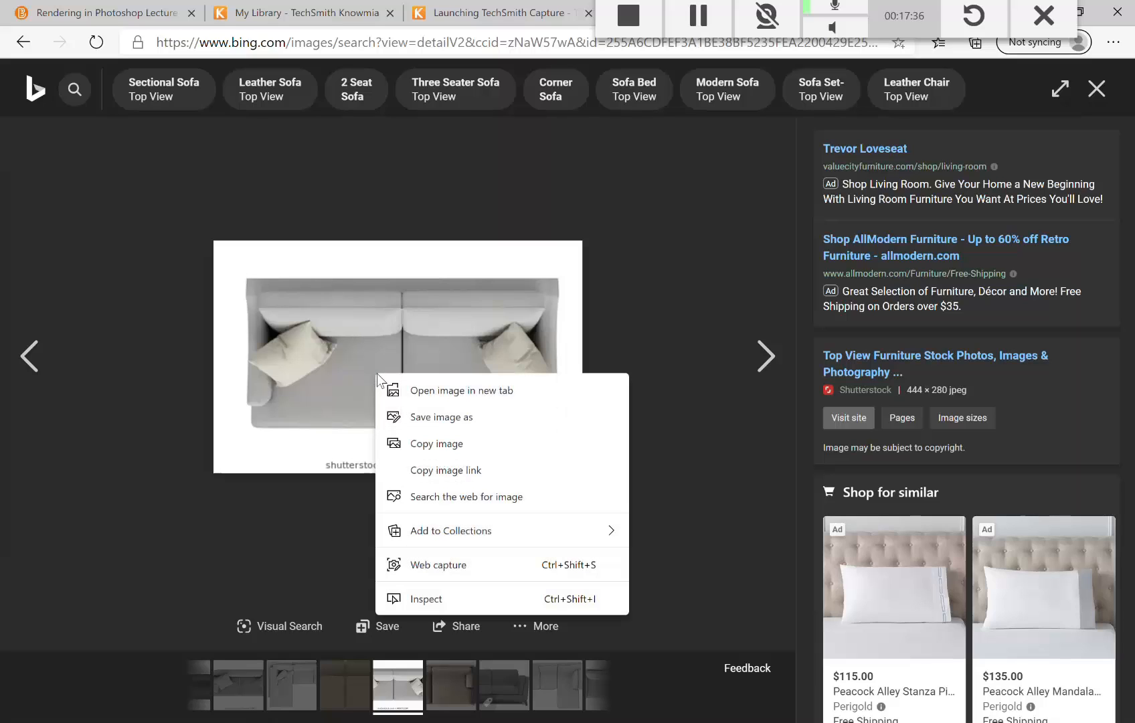
click(436, 444)
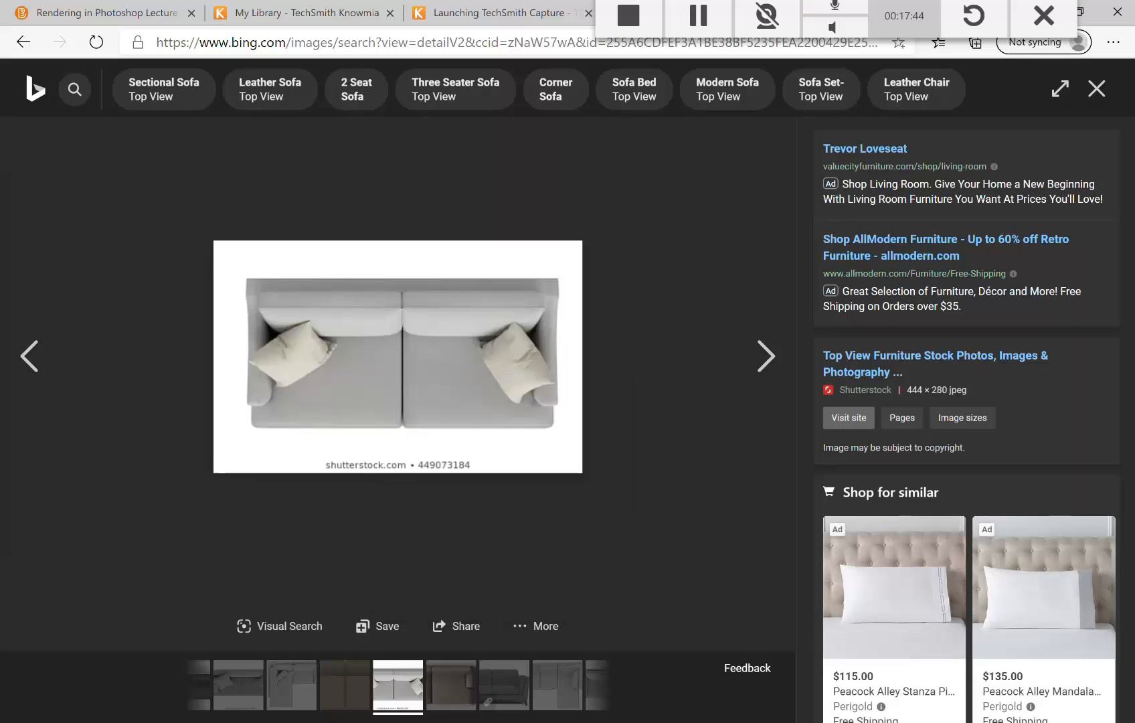
key(alt+Tab)
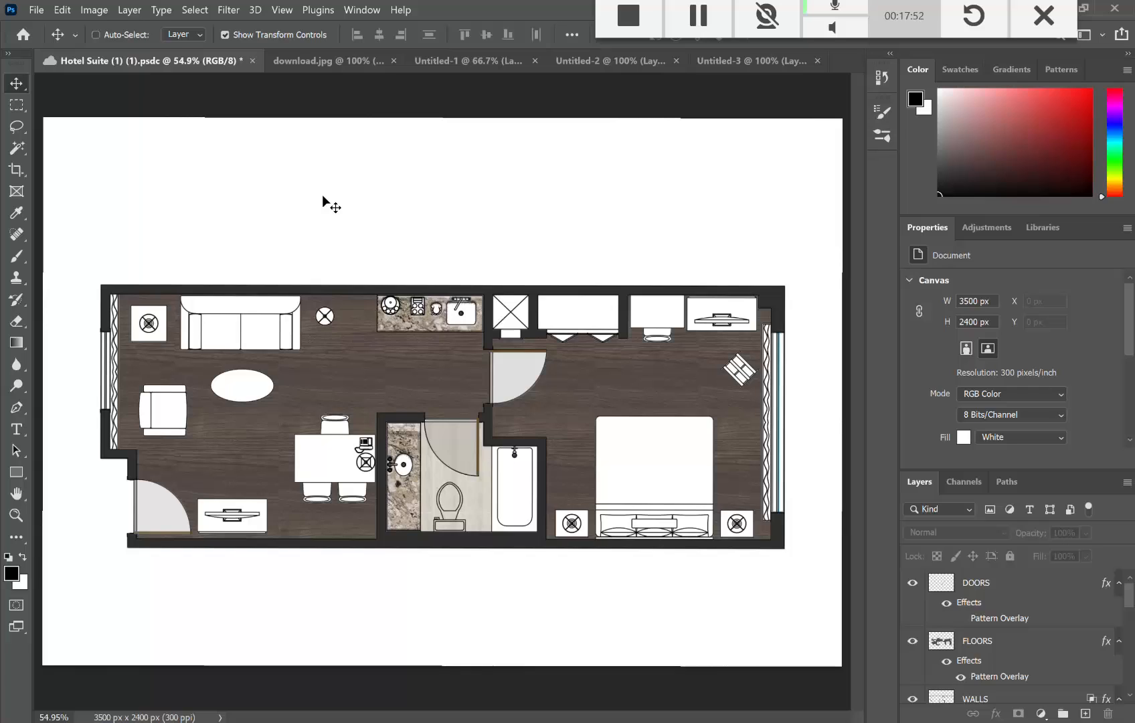
Step: Paste the loveseat photo as Layer 1 and move it above the floor plan
key(ctrl+v)
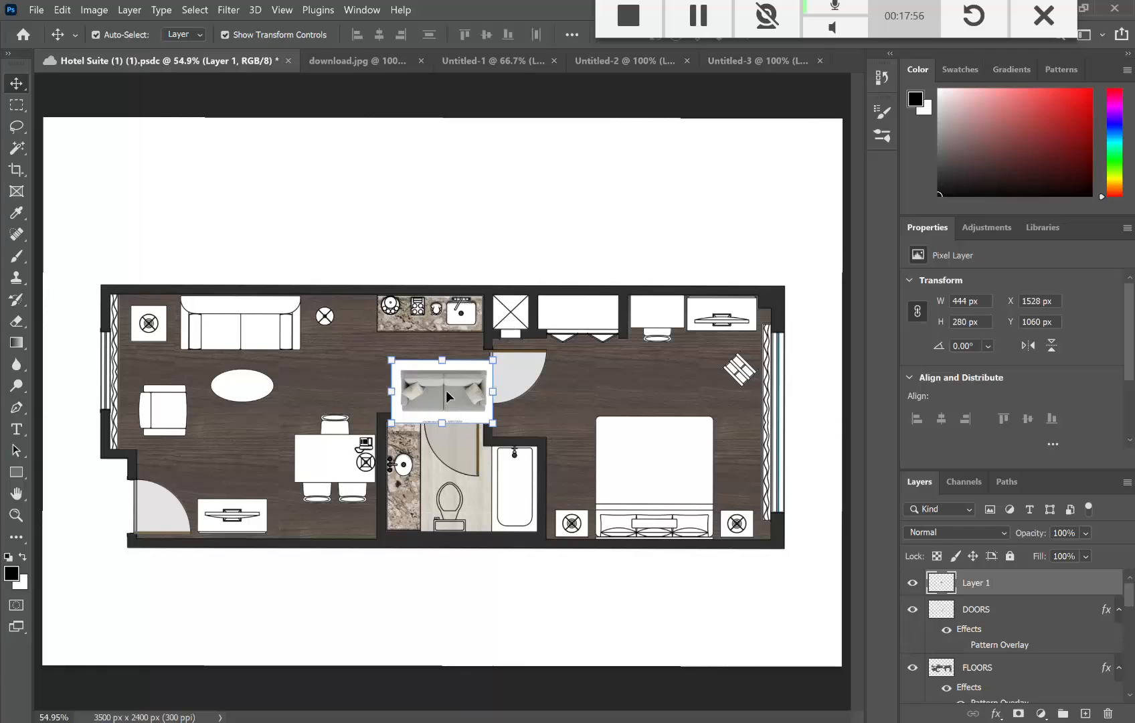
drag(448, 395, 434, 233)
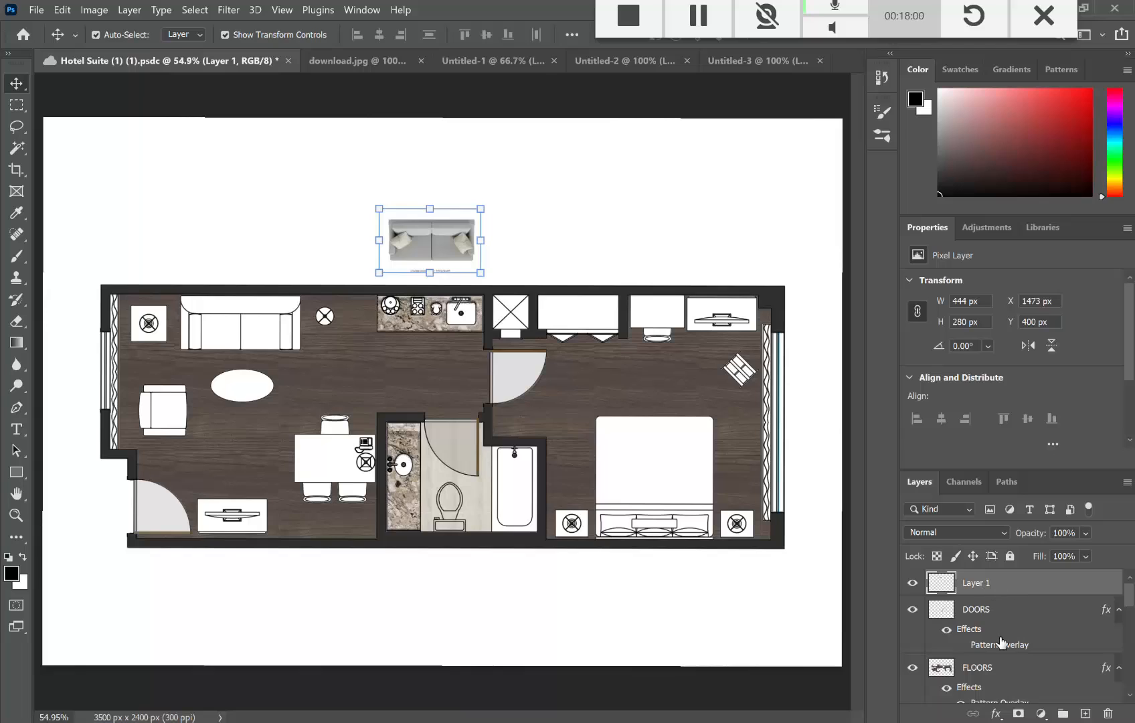
right_click(988, 587)
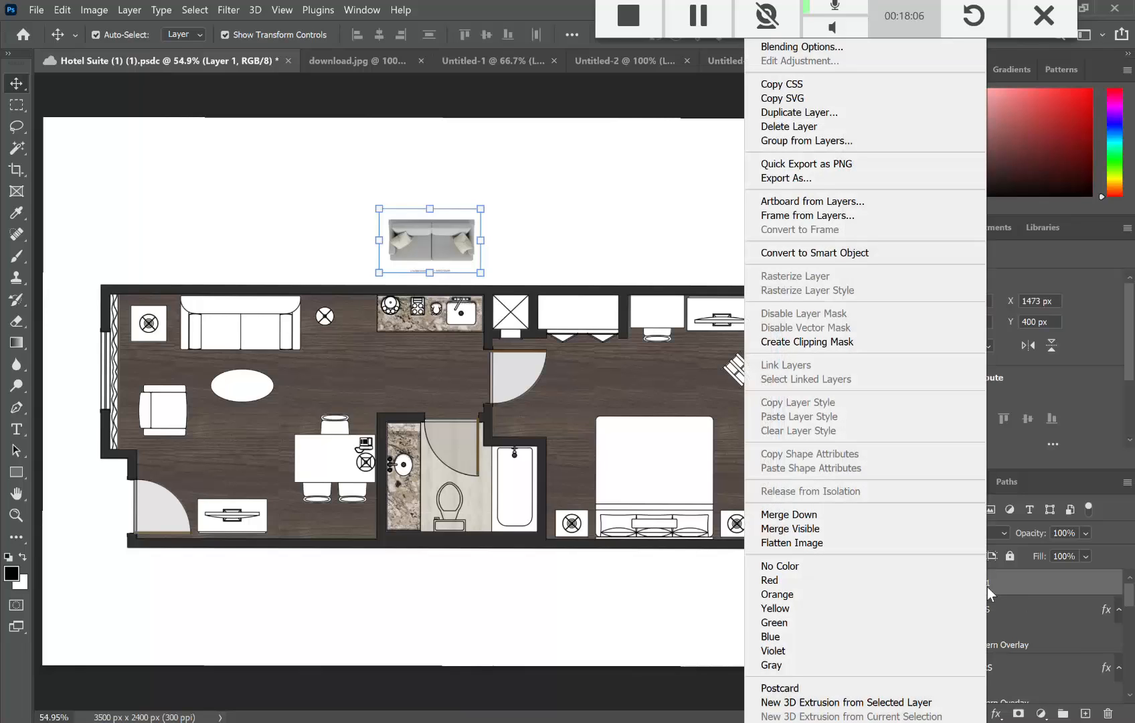
click(1011, 585)
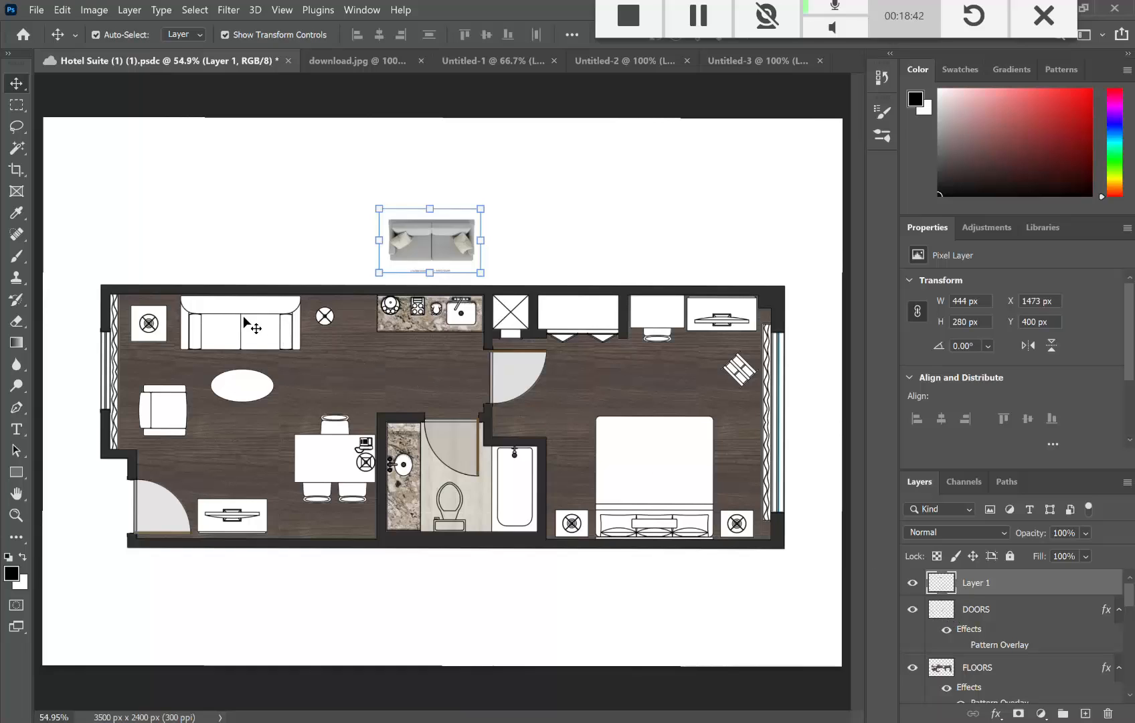
Step: Drag the sofa onto the living area's sofa outline and return Layer 1 to the top of the stack
drag(420, 239, 264, 316)
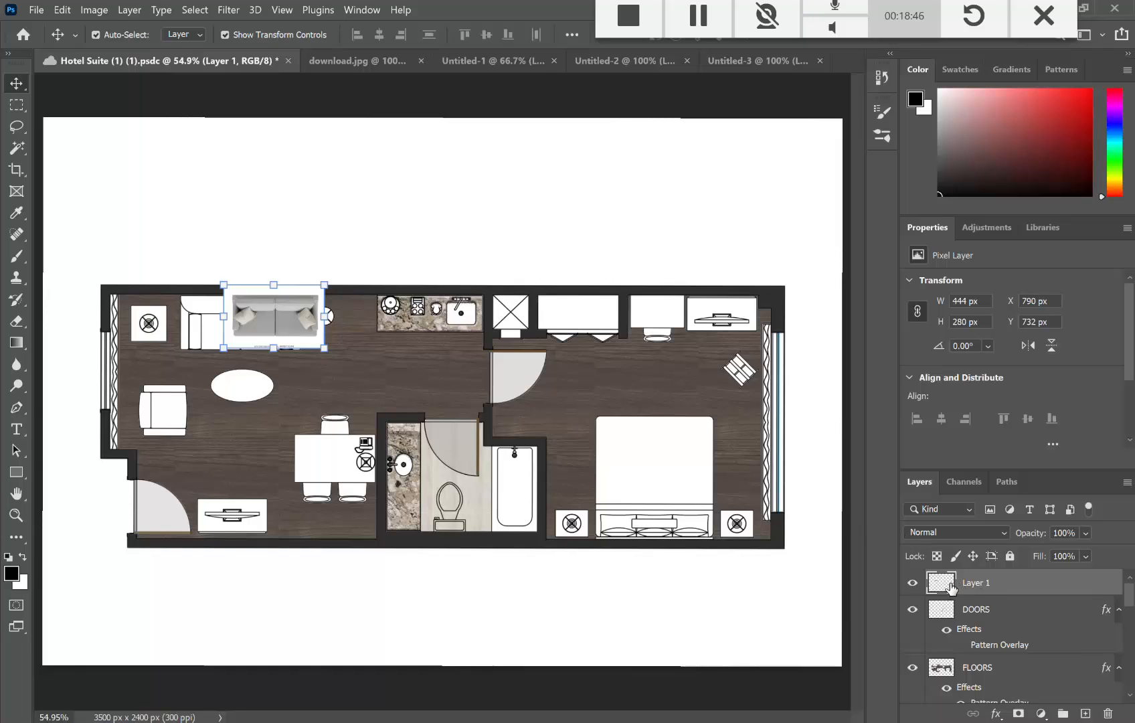
drag(952, 588, 1037, 682)
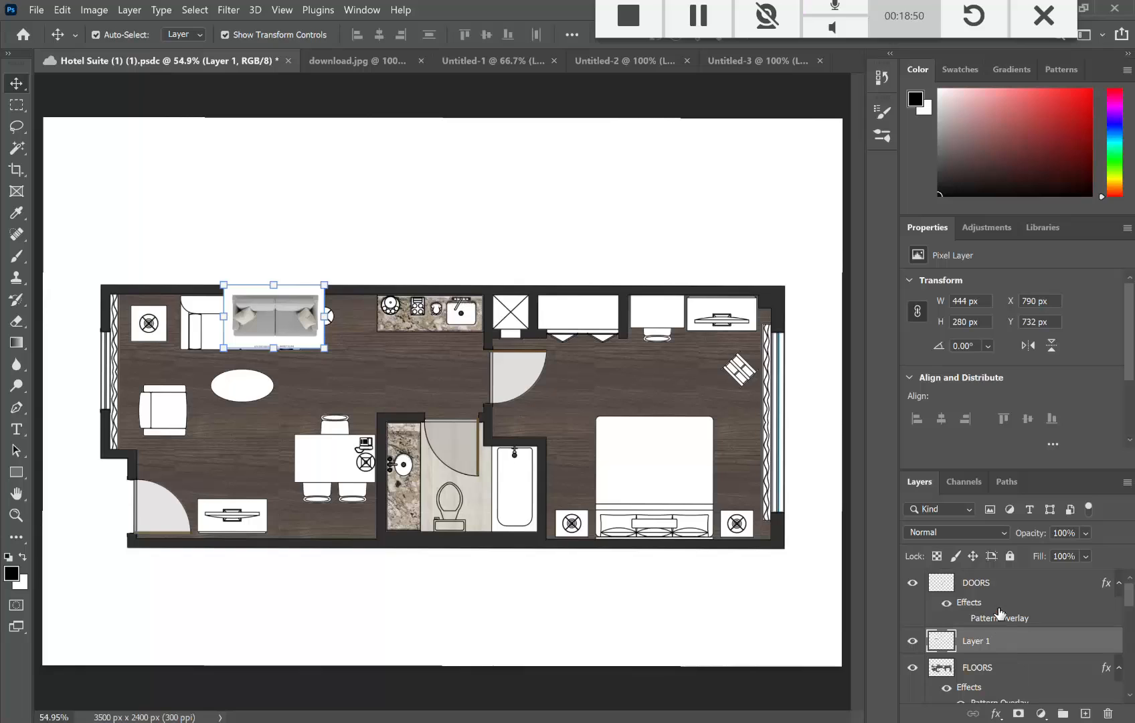
drag(996, 672, 989, 635)
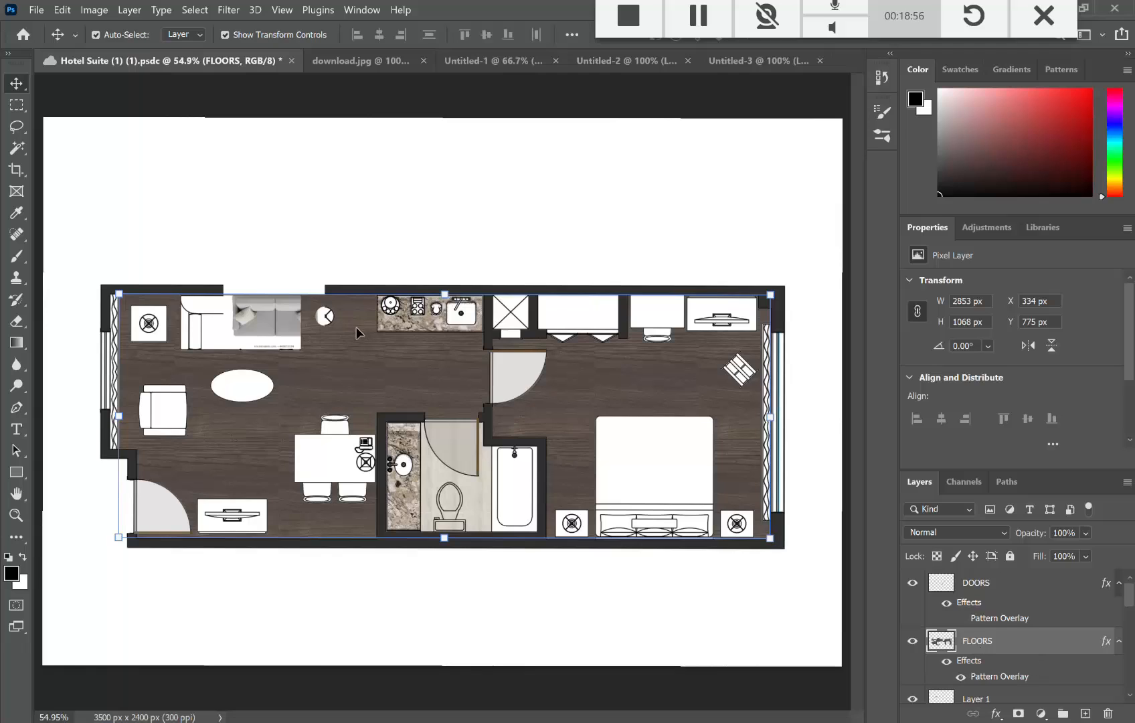
click(259, 230)
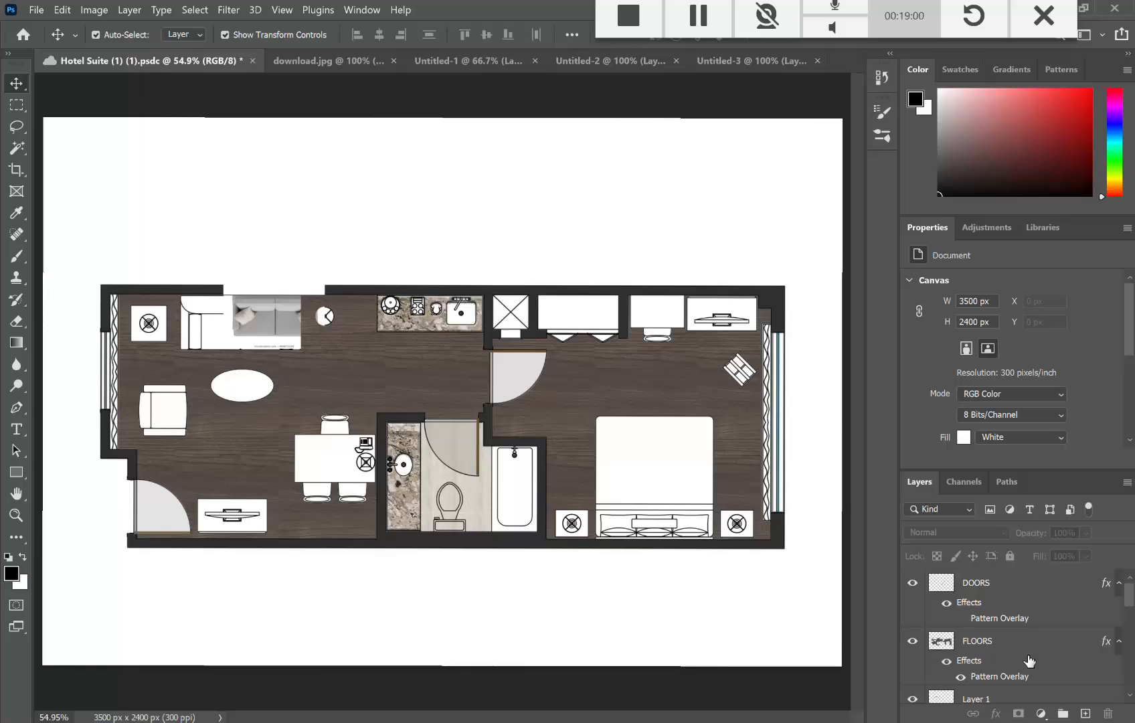
drag(993, 699, 999, 589)
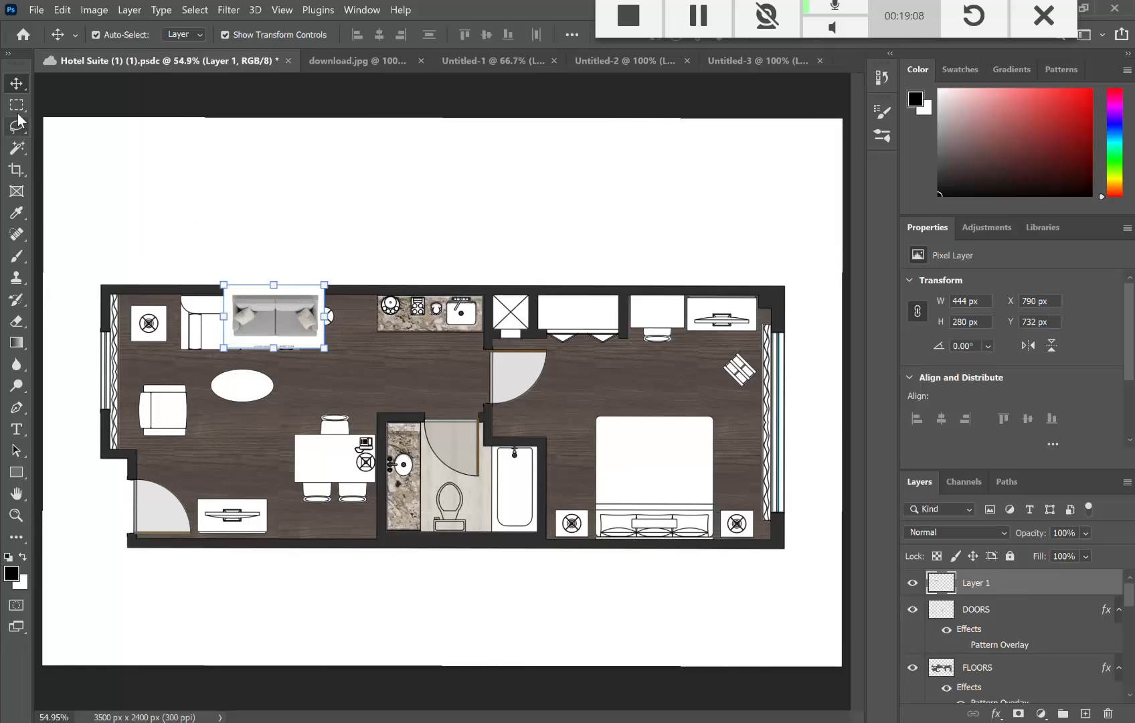
Step: Scale the loveseat to 561 x 354 px over the living room's sofa outline and commit
mouse_move(284, 317)
mouse_down()
mouse_move(256, 309)
mouse_move(281, 328)
mouse_up()
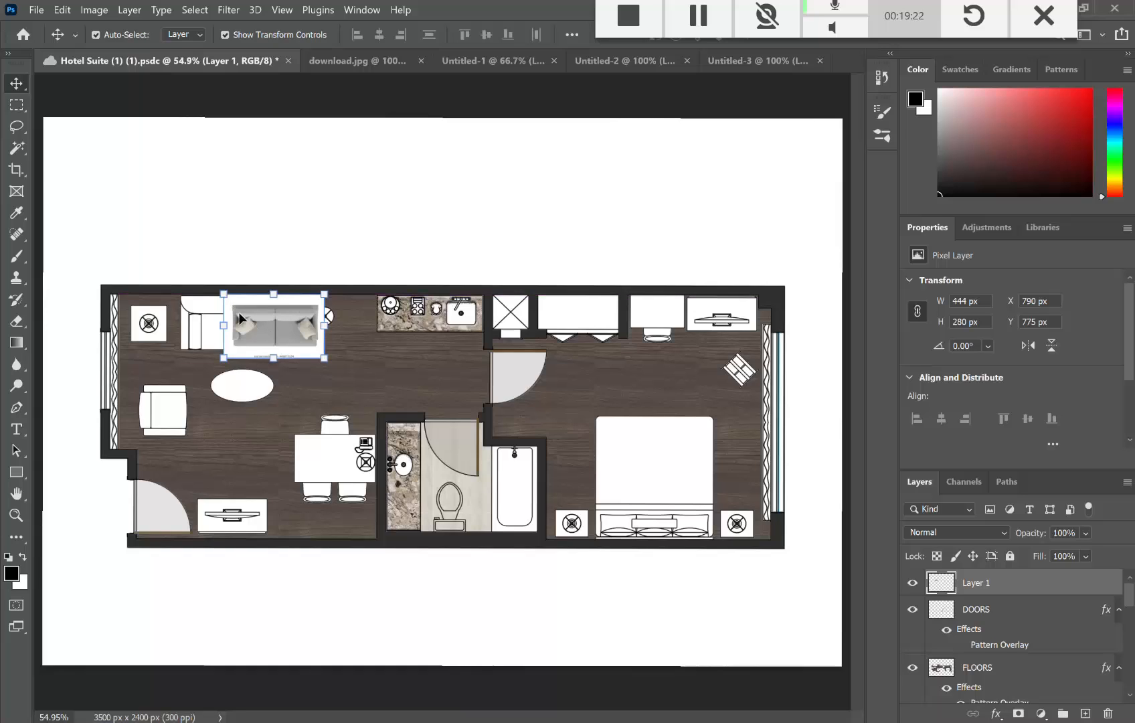
drag(223, 295, 213, 288)
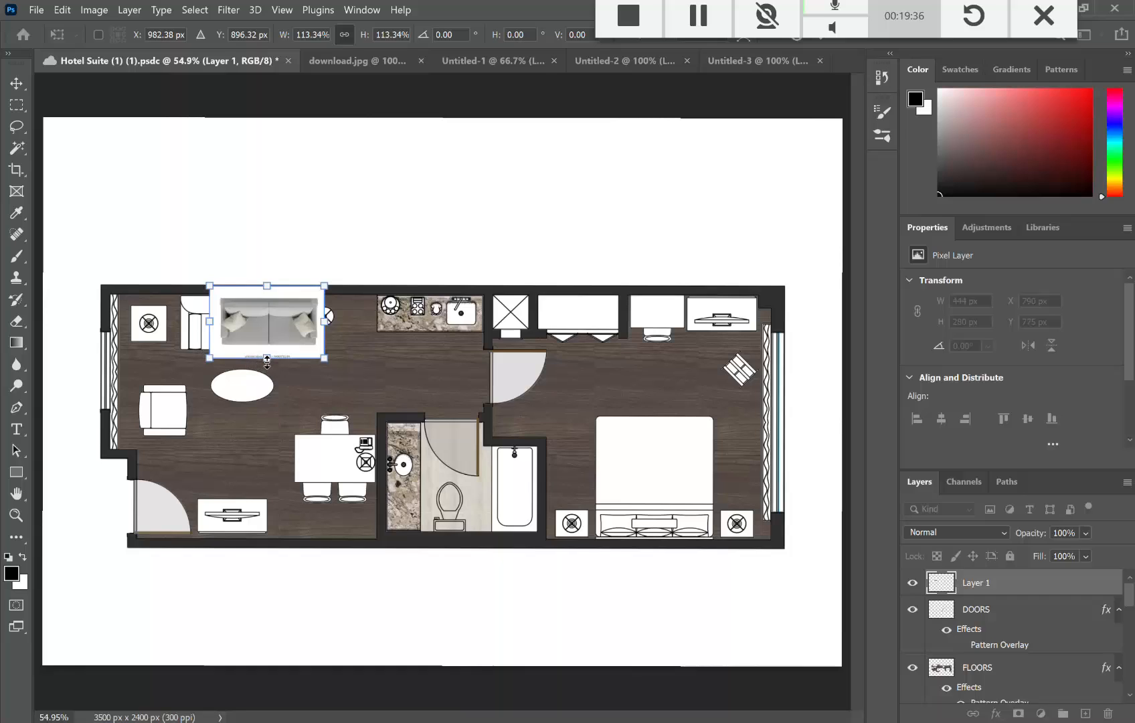
drag(267, 362, 241, 298)
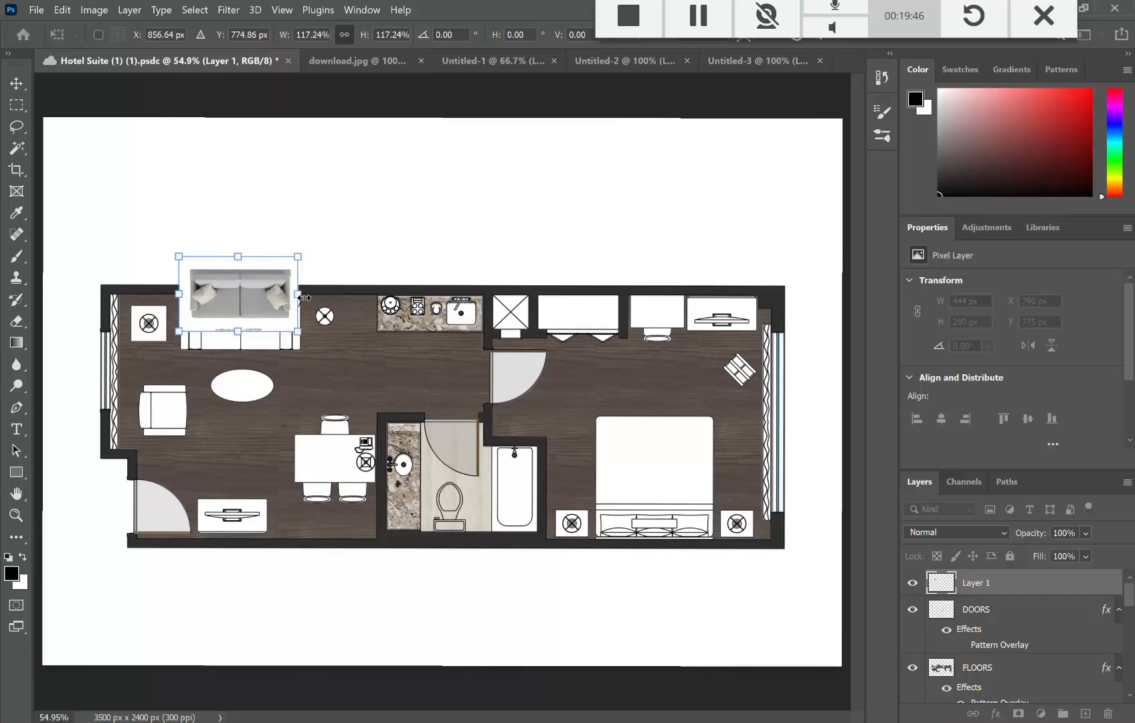
drag(303, 295, 302, 295)
drag(179, 293, 175, 290)
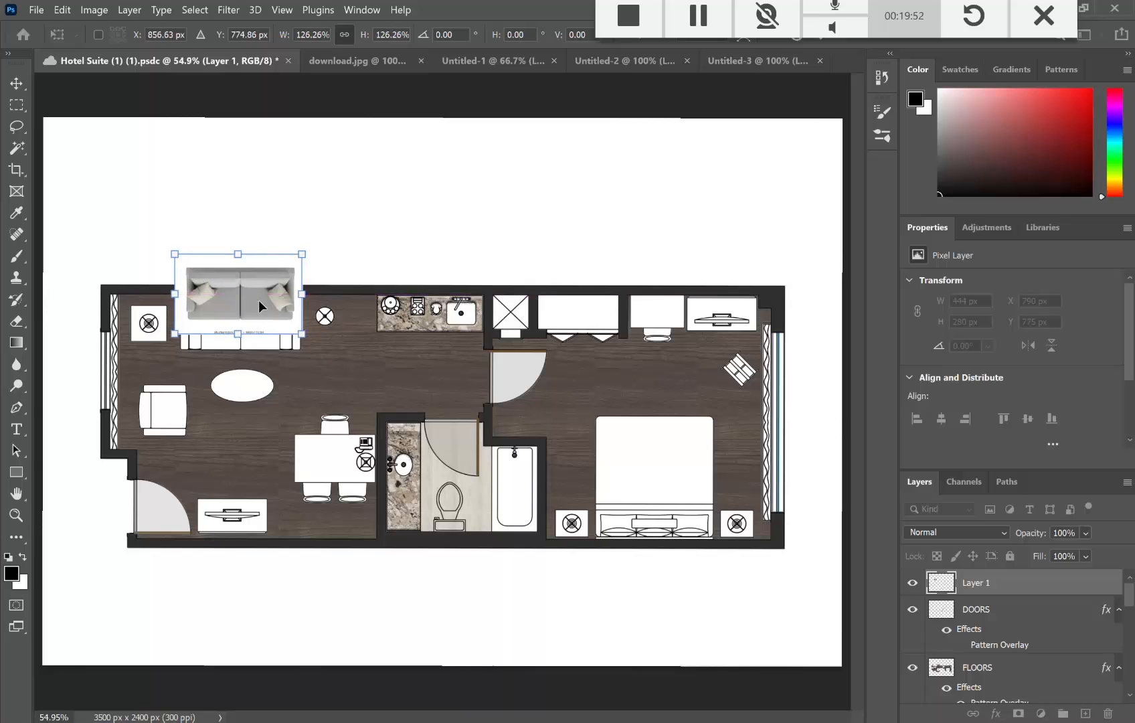
mouse_move(258, 300)
mouse_down()
mouse_move(270, 324)
mouse_move(258, 316)
mouse_up()
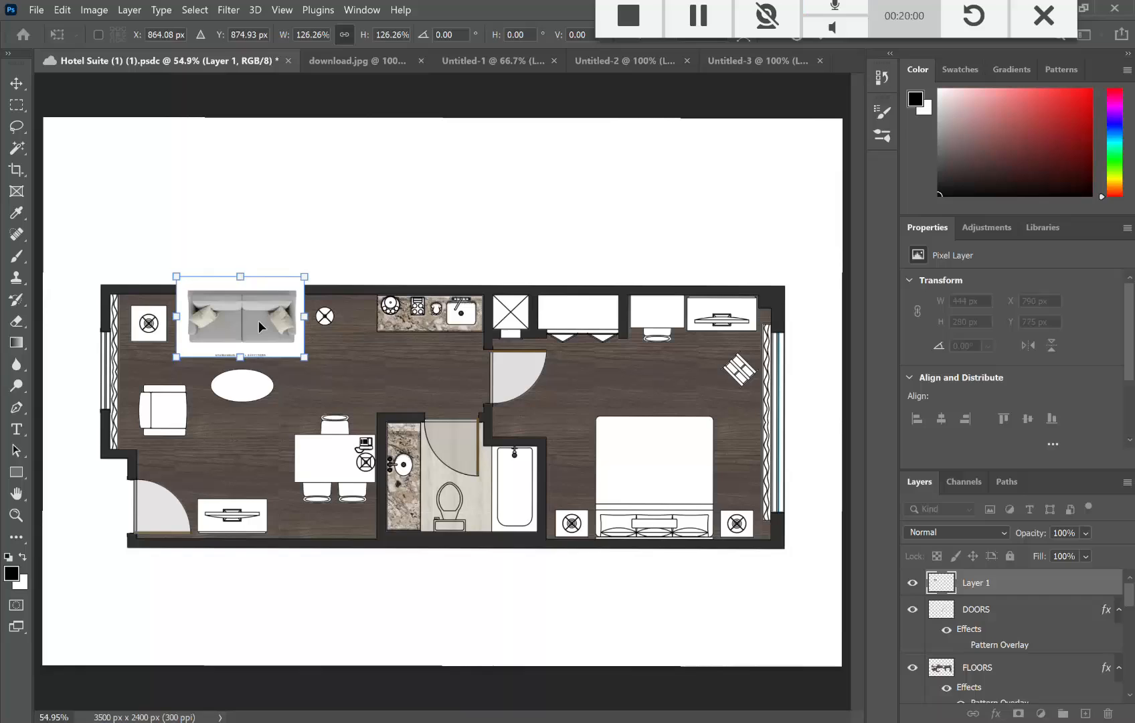
key(ctrl+z)
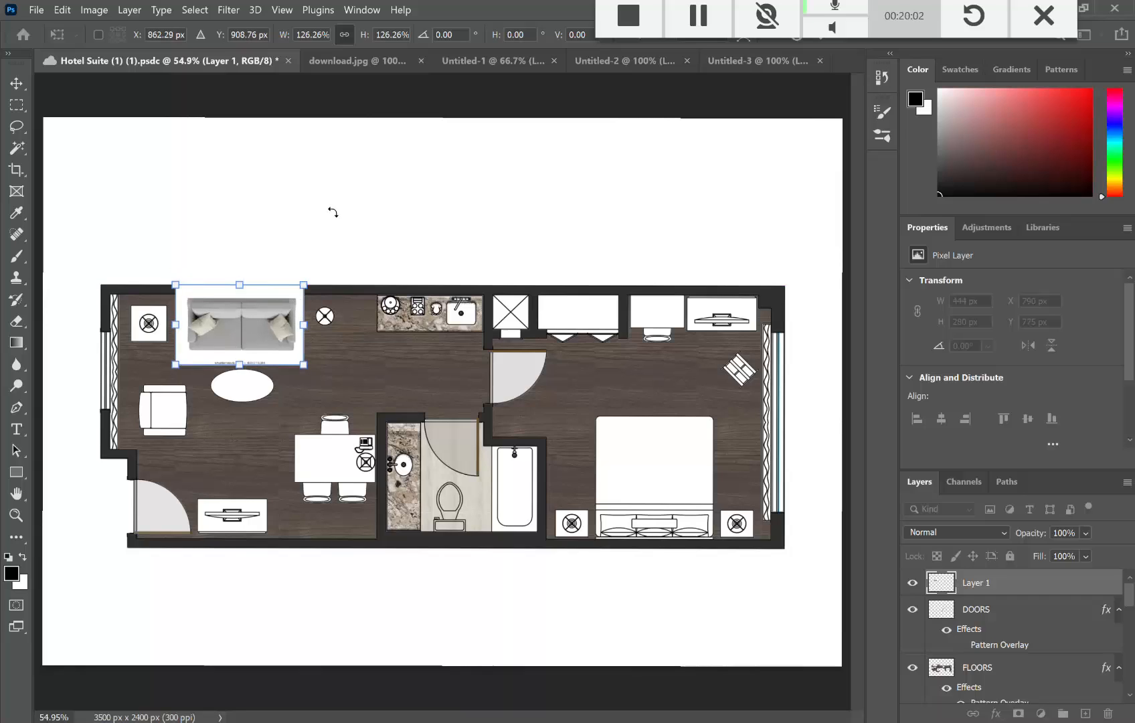
key(Return)
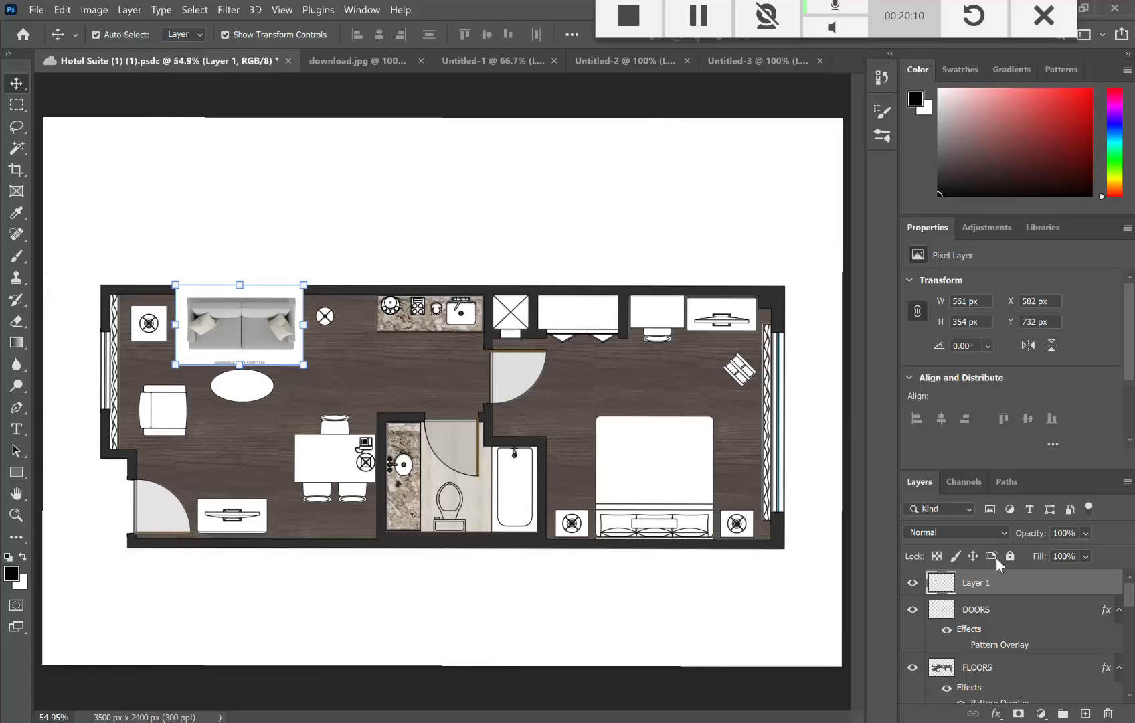
Step: Delete the loveseat's white background with the Magic Wand and deselect
click(16, 148)
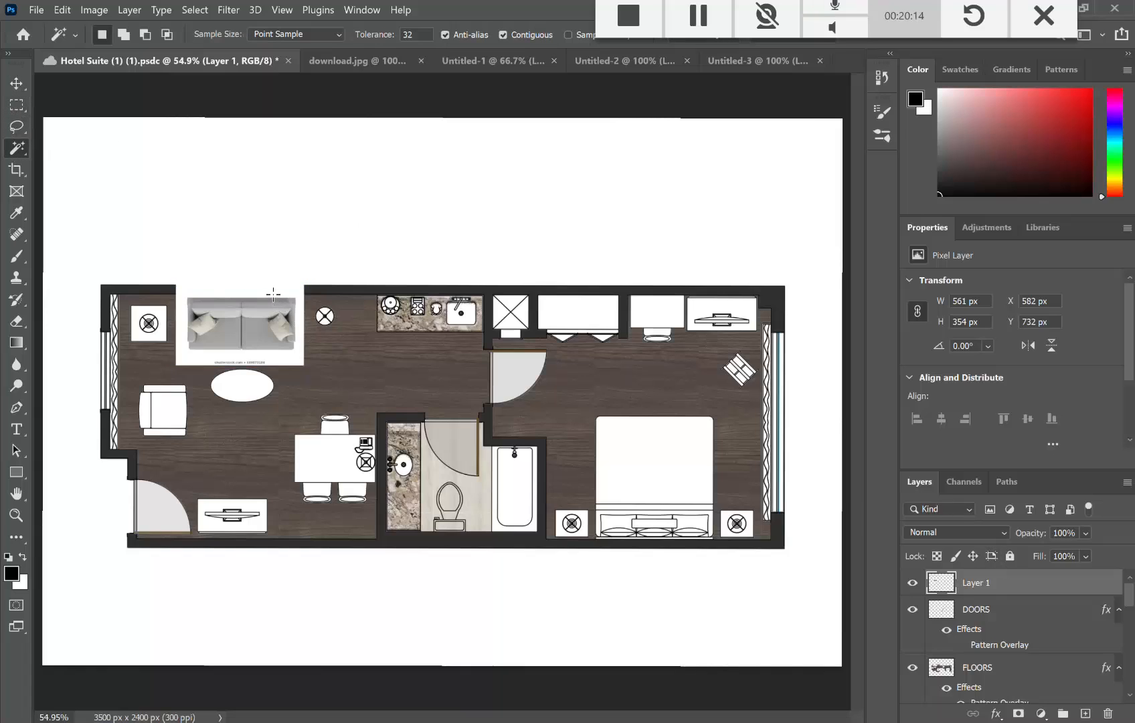
click(274, 294)
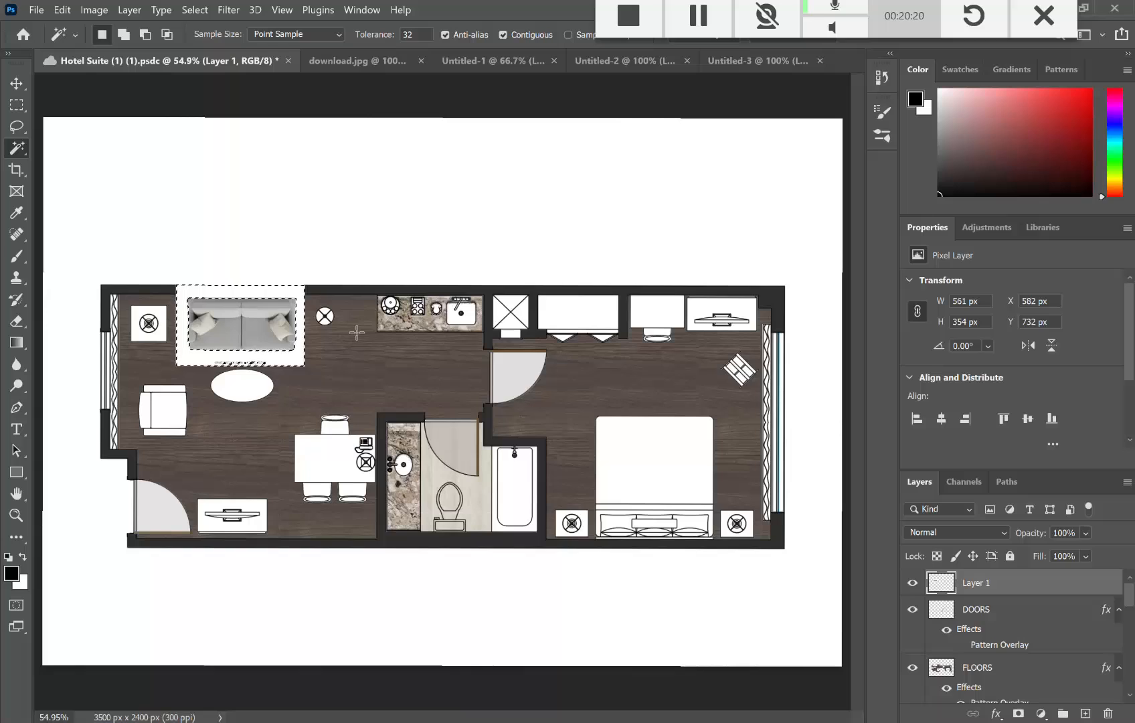
key(Delete)
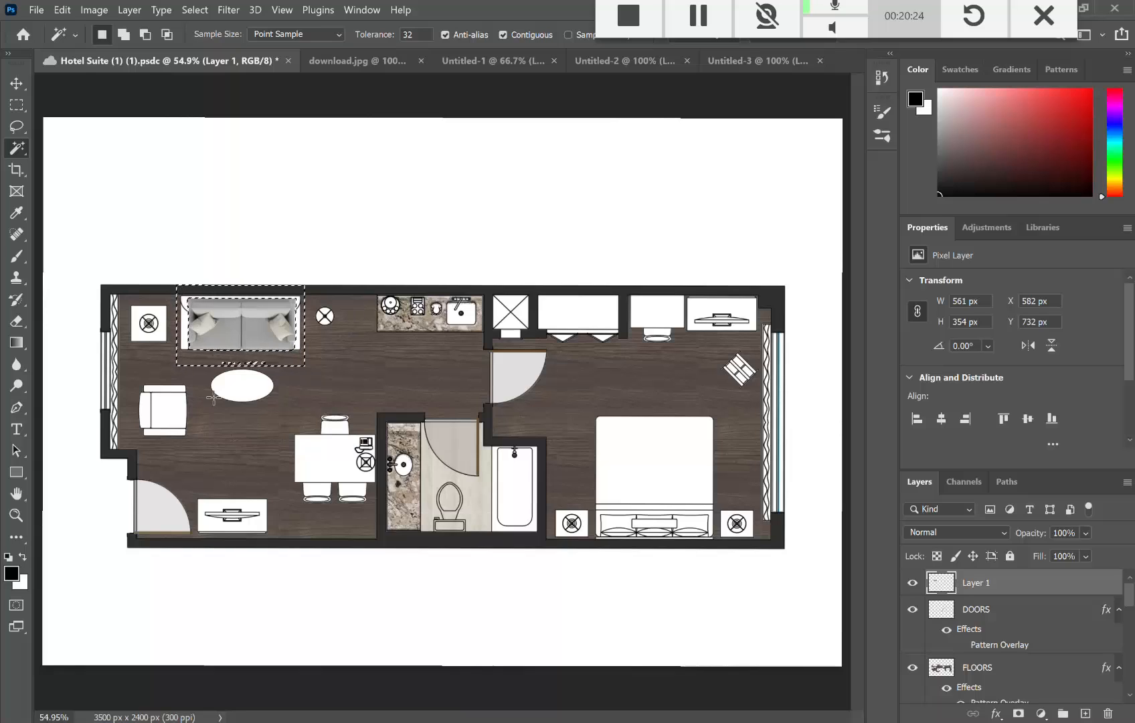
click(127, 97)
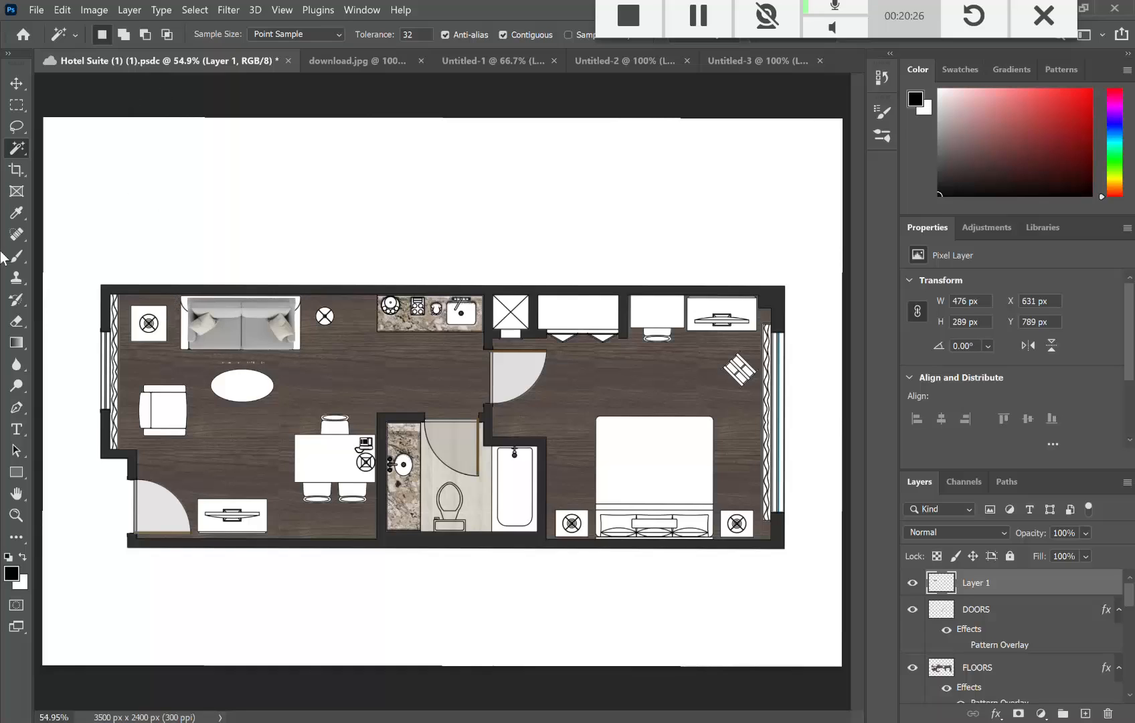
click(16, 83)
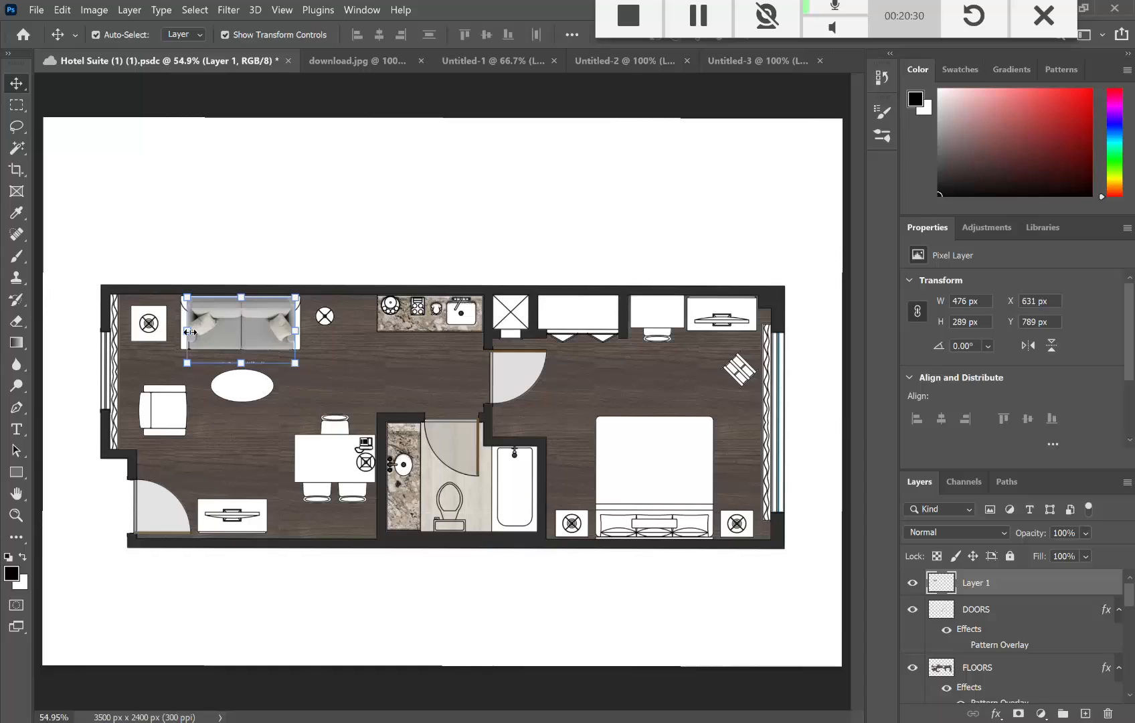
Step: Widen the loveseat slightly, undoing a stray rotation, and settle it against the living room's top wall
drag(190, 325, 181, 329)
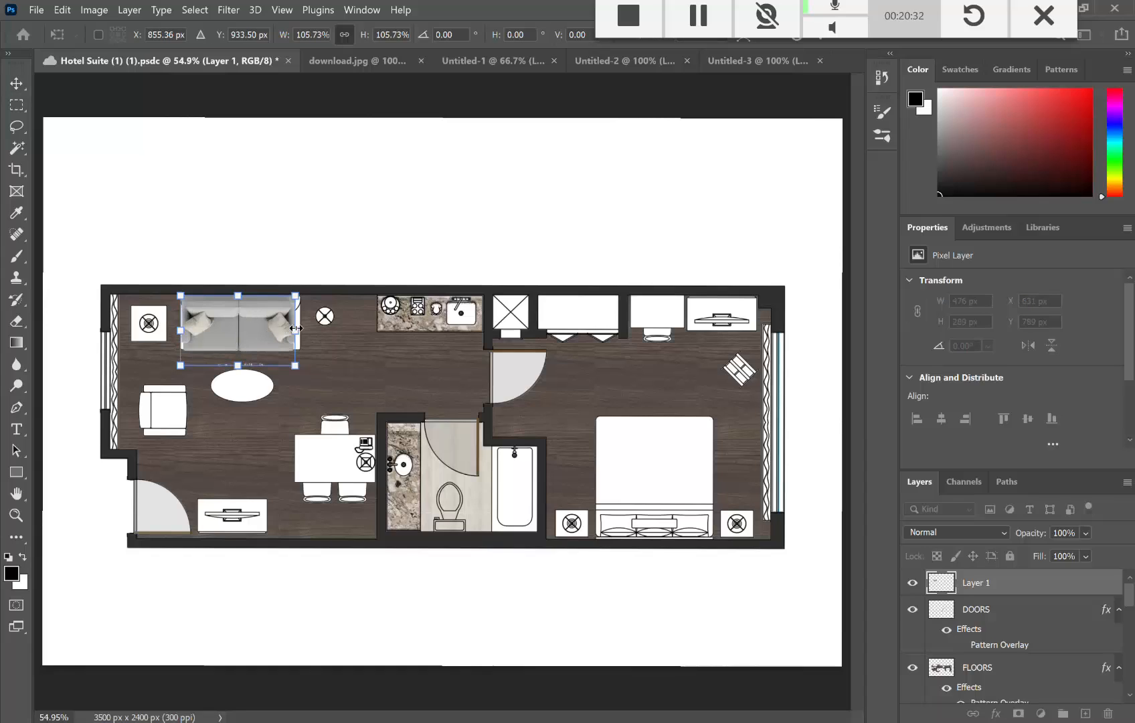
drag(298, 330, 305, 333)
drag(236, 248, 236, 237)
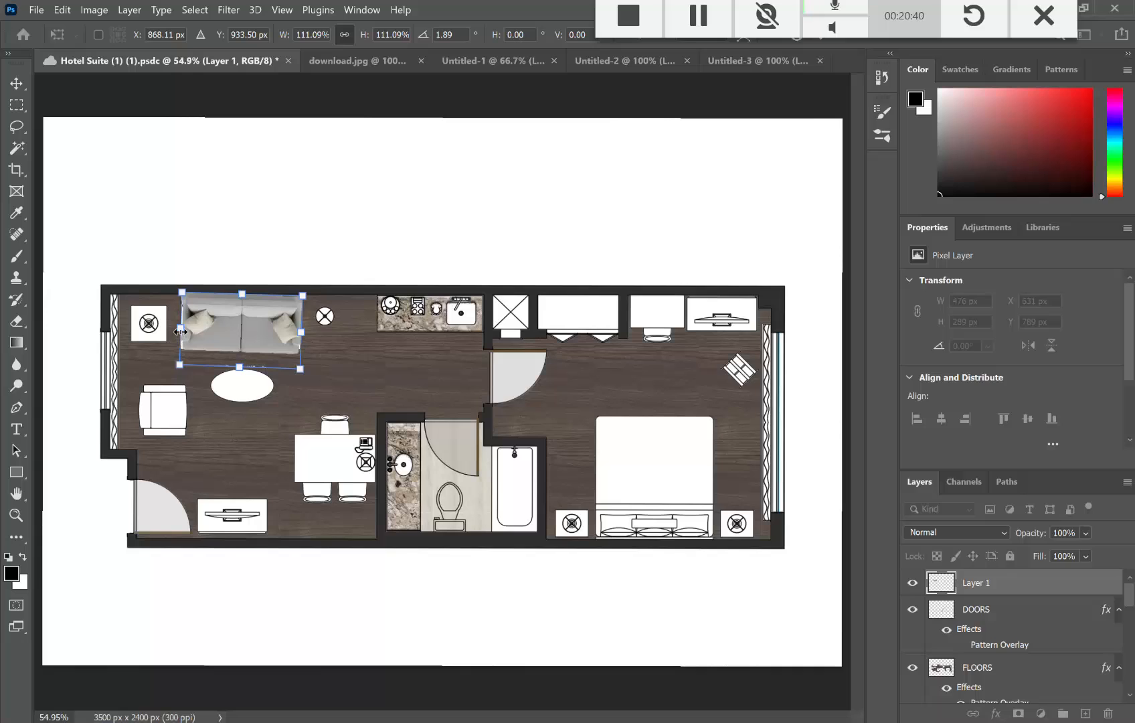
click(68, 12)
click(67, 25)
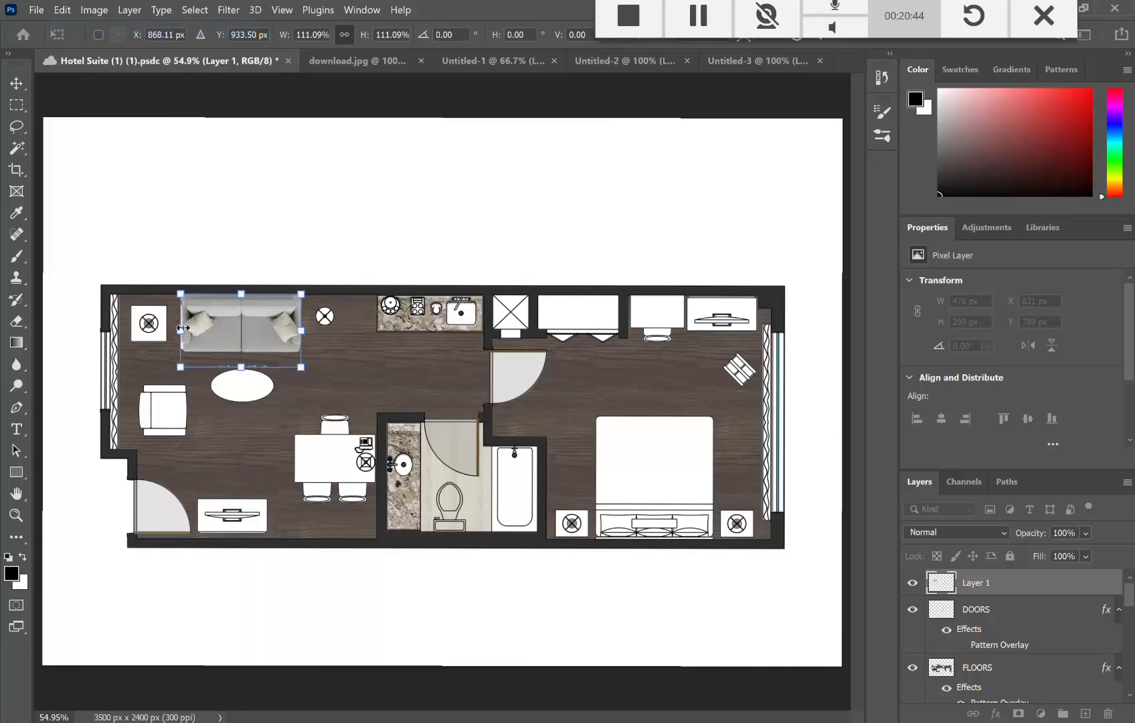
drag(182, 328, 180, 328)
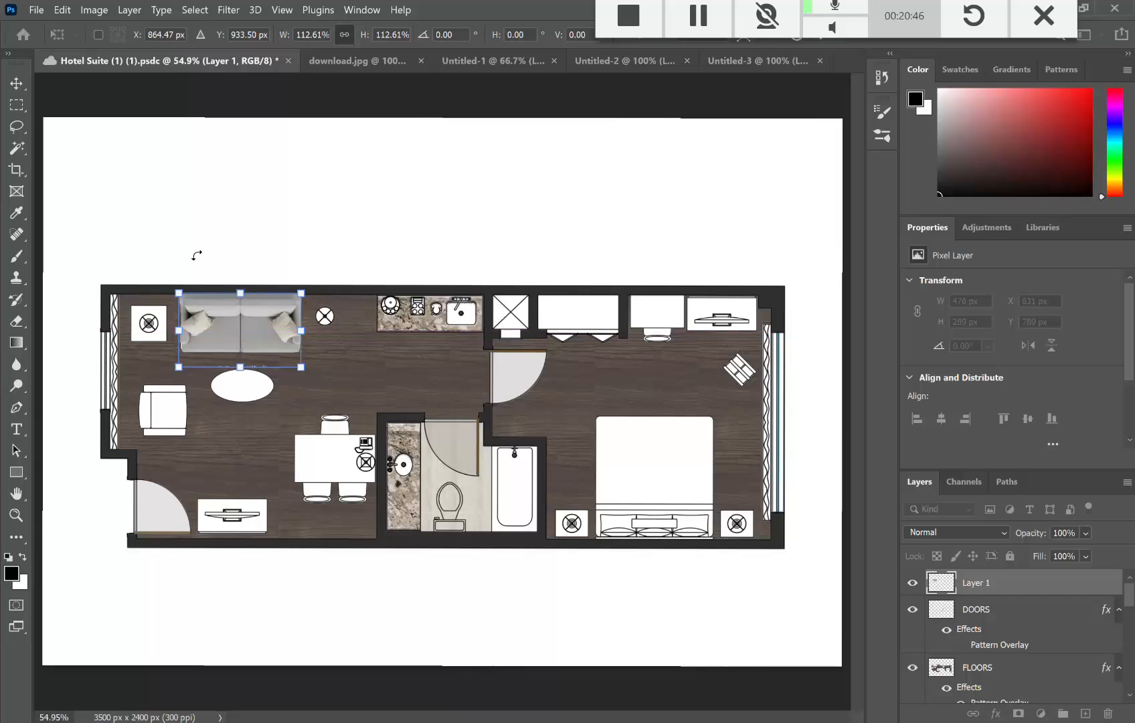
click(16, 83)
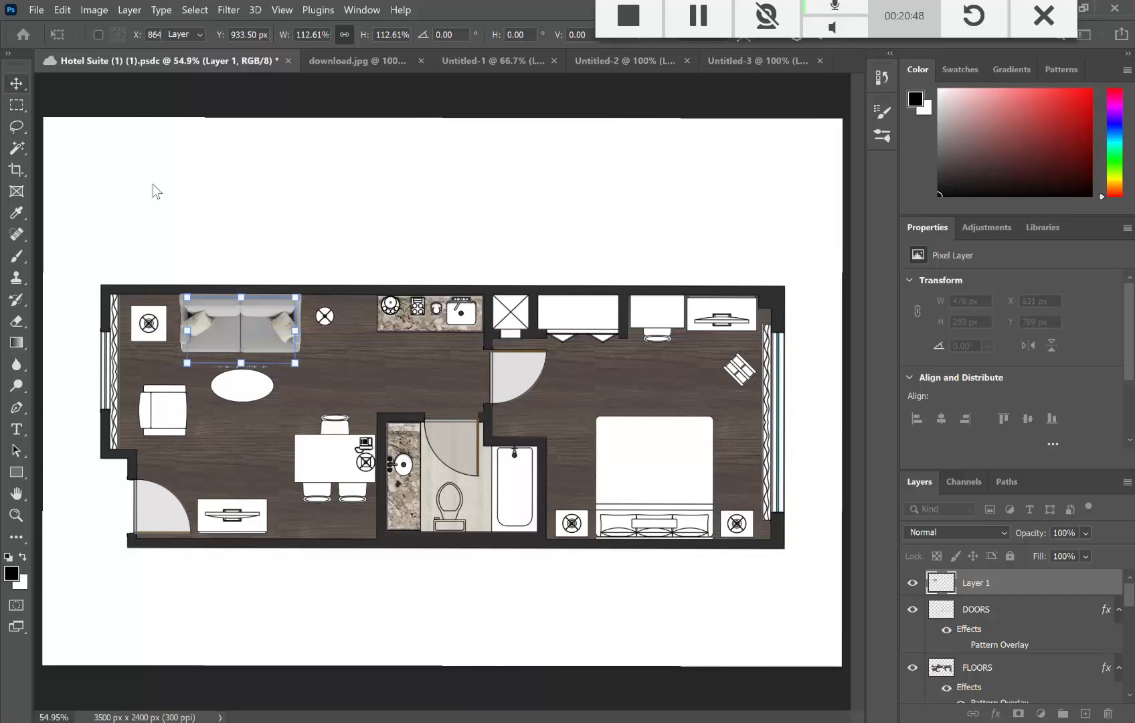
drag(247, 340, 247, 344)
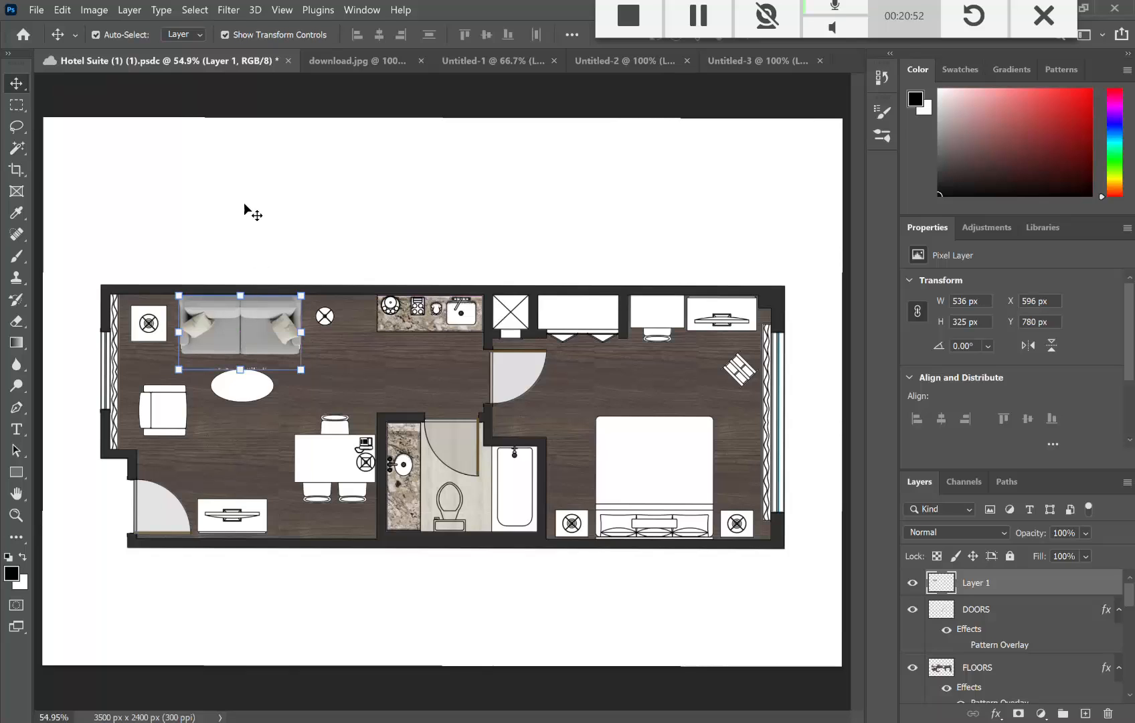
click(315, 221)
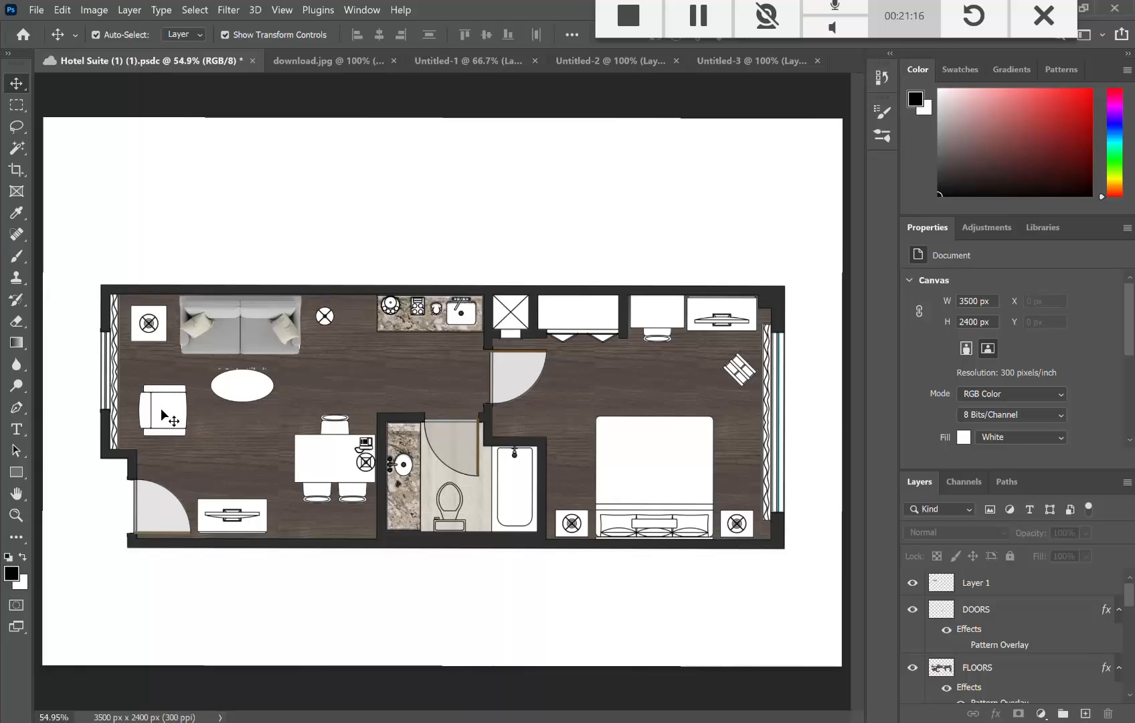
Step: Change the Bing image search from LOVESEAT to SIDE CHAIR TOP VIEW
key(alt+Tab)
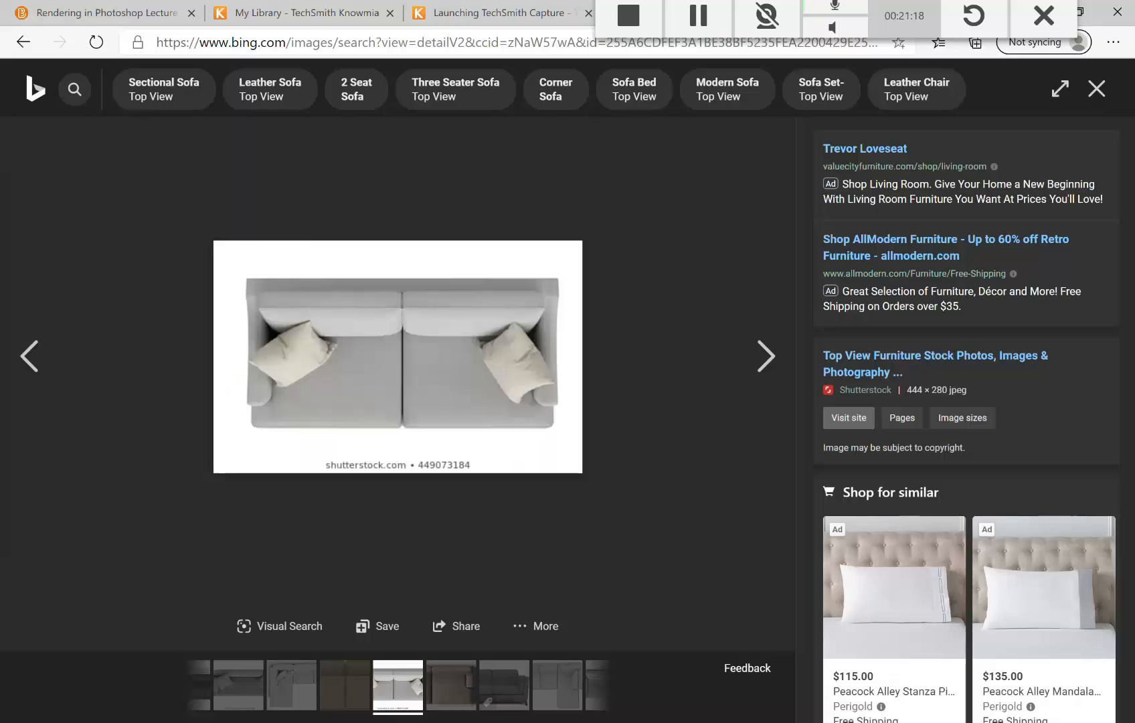
click(22, 42)
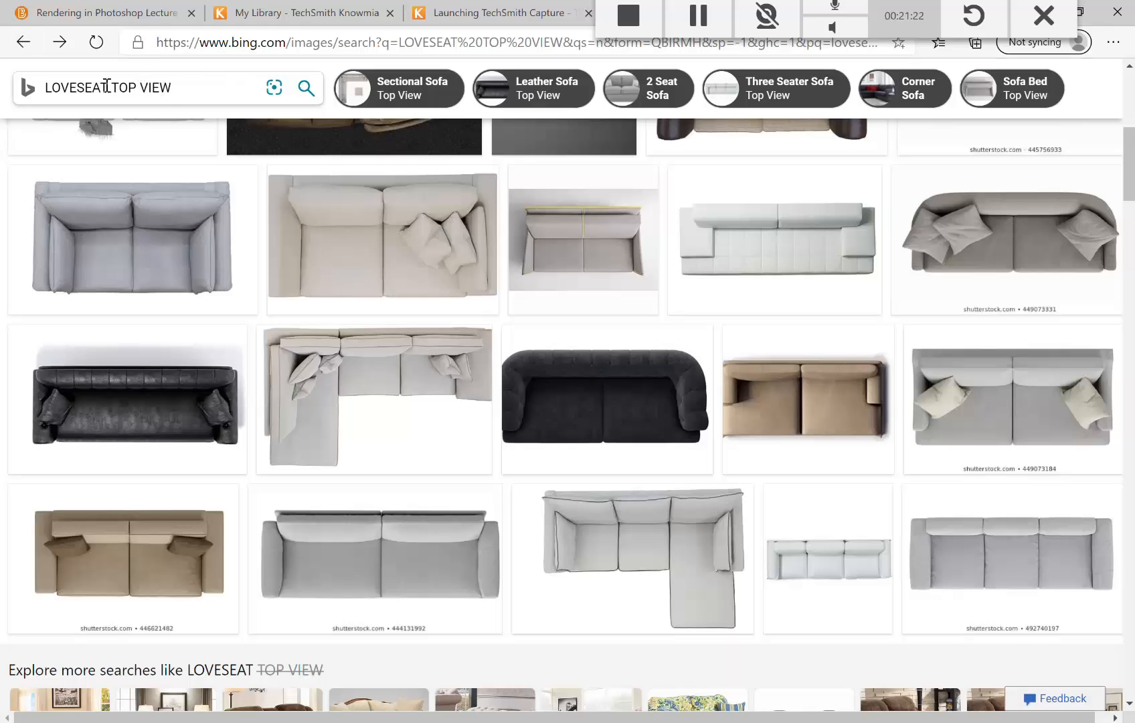
drag(107, 87, 62, 84)
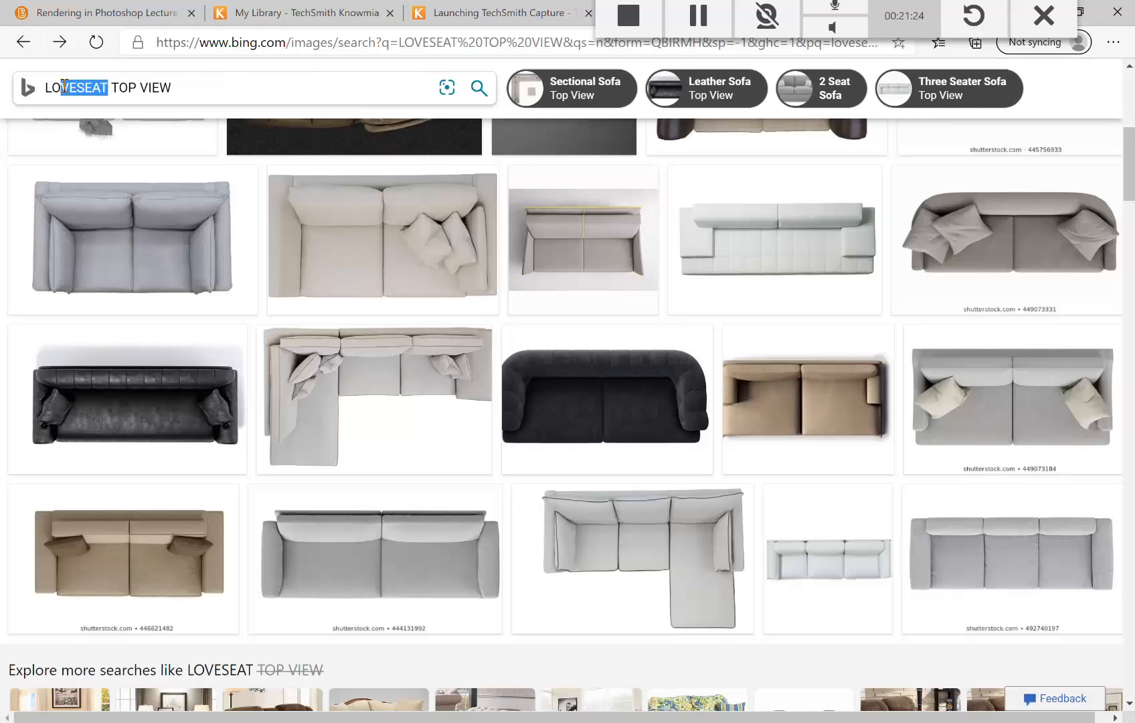
key(BackSpace)
key(BackSpace)
key(BackSpace)
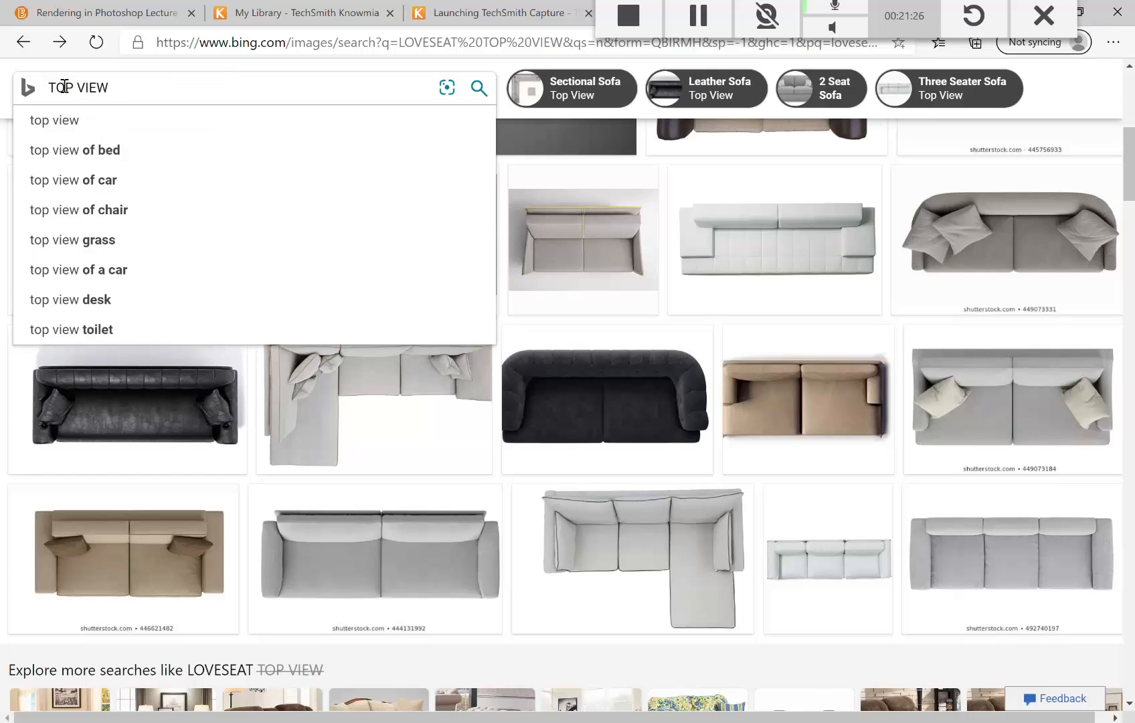
text(SIDE CHAI)
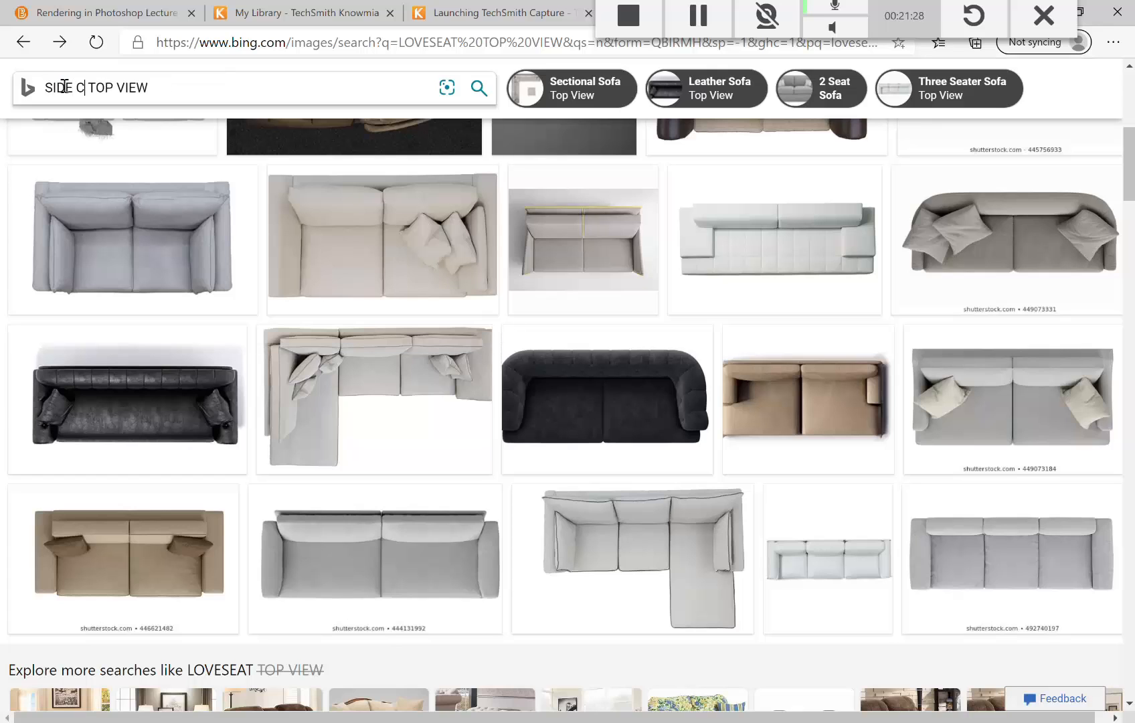
text(R)
key(Return)
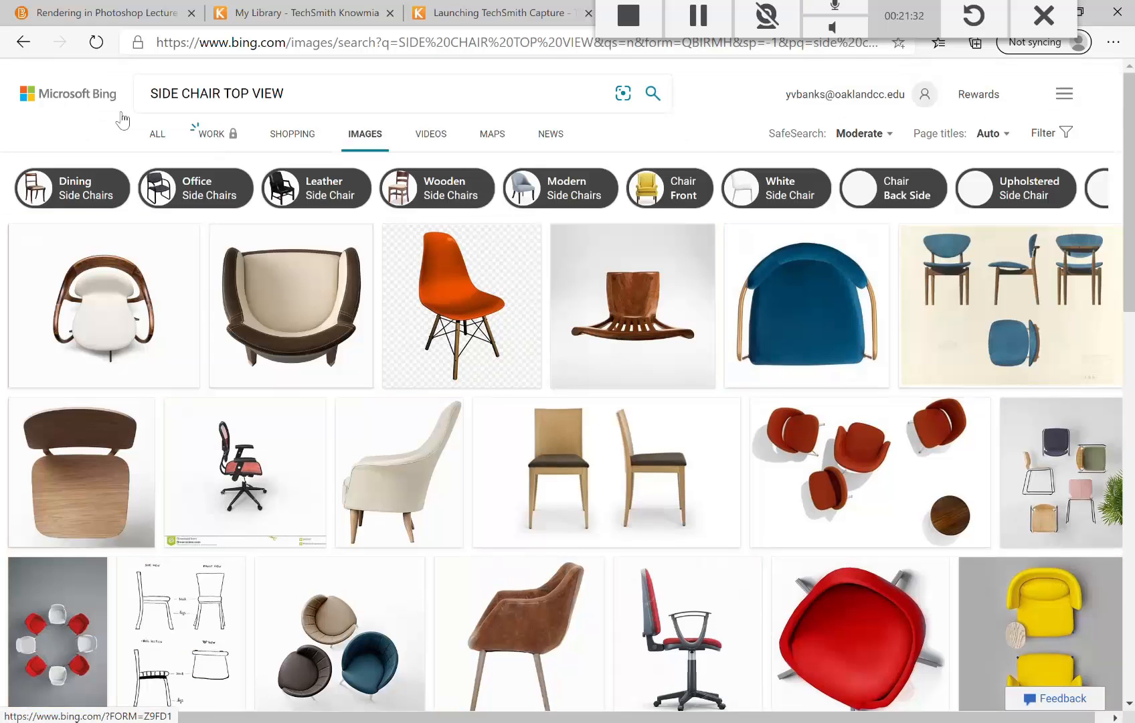
Step: Open the dark grey armchair top-view result and copy the image
scroll(735, 393, down, 5)
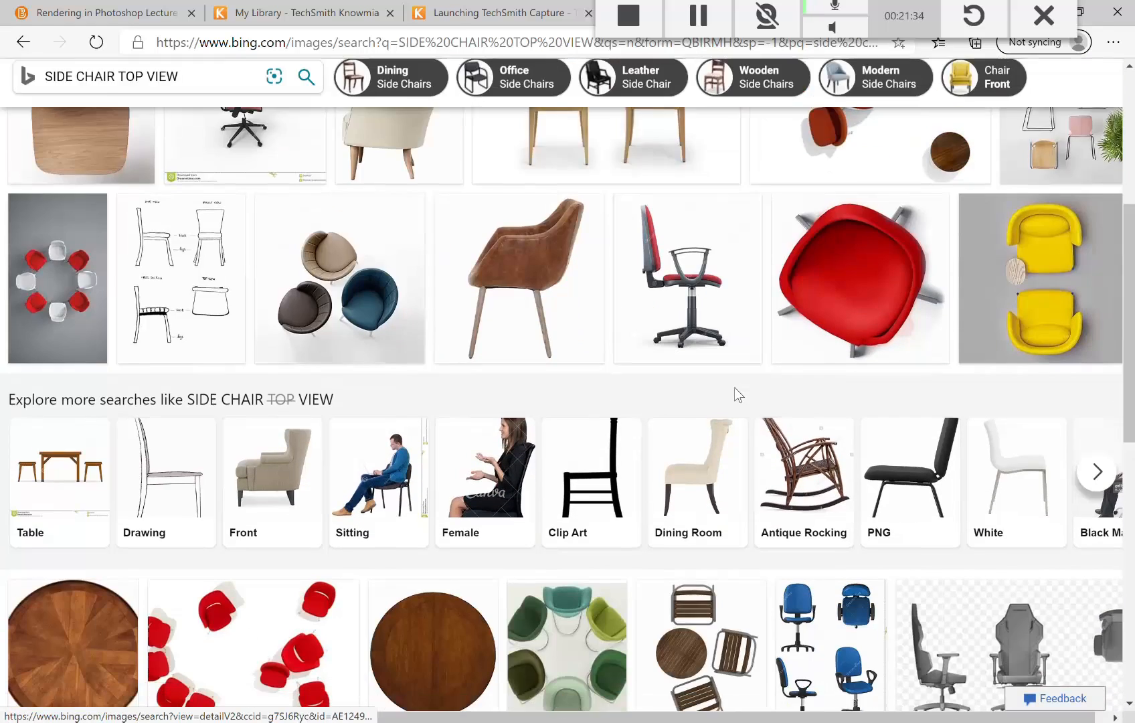
scroll(735, 391, down, 5)
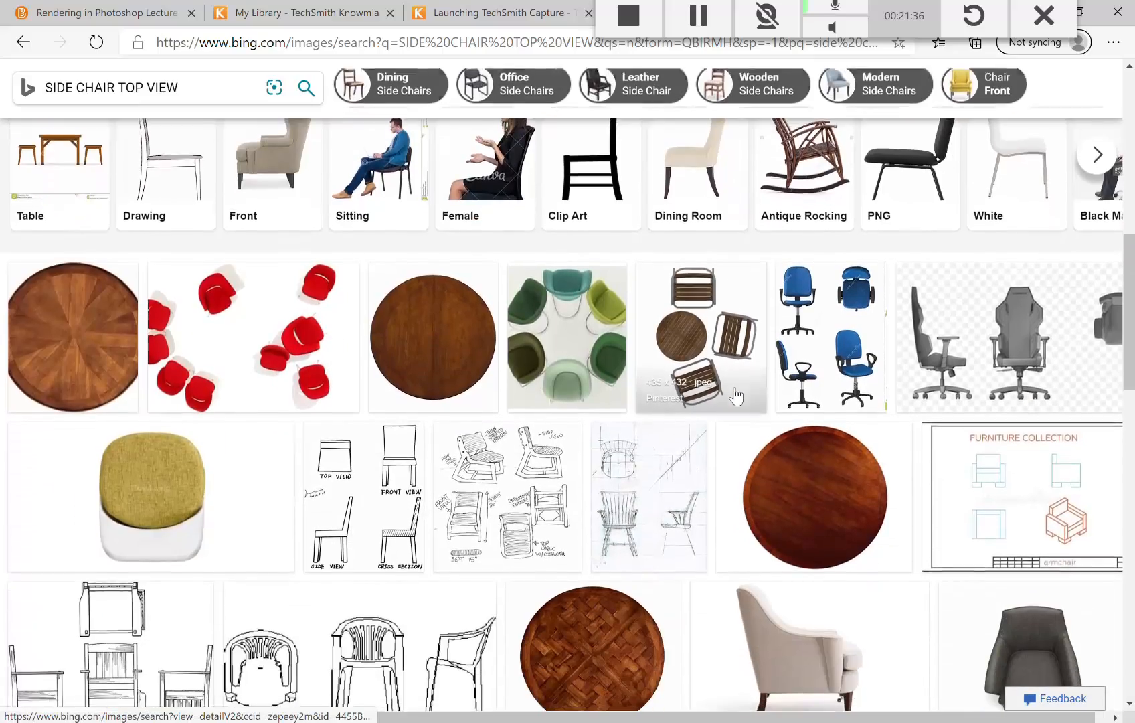
scroll(737, 397, down, 6)
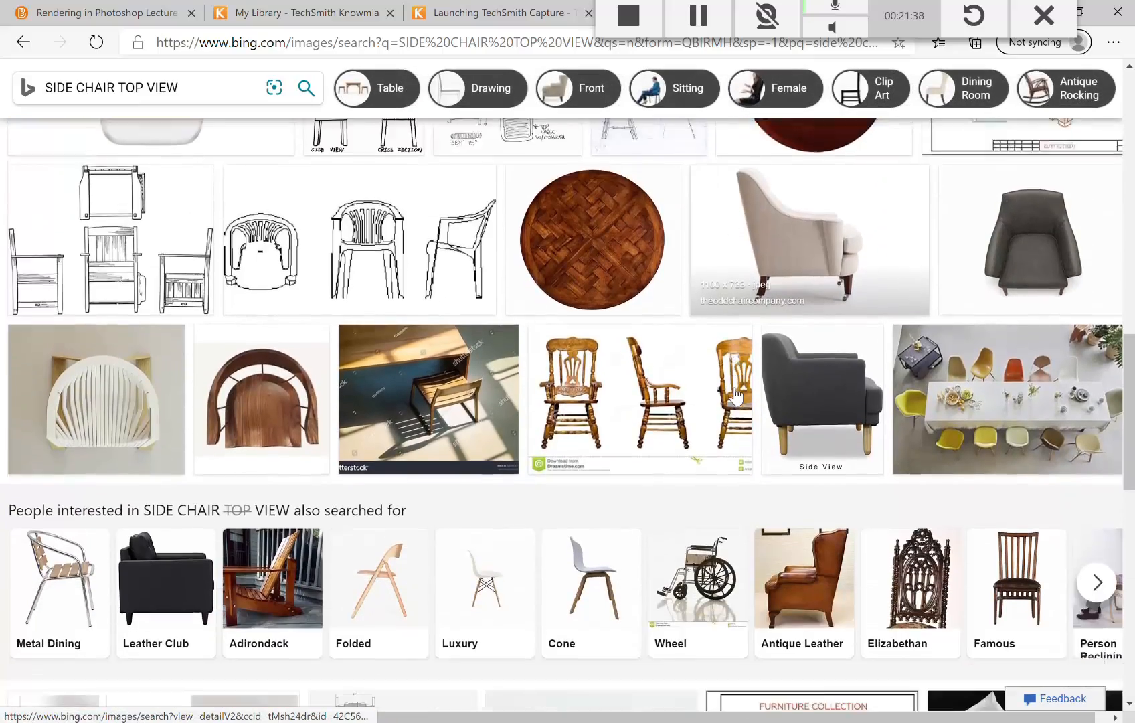
scroll(736, 396, up, 2)
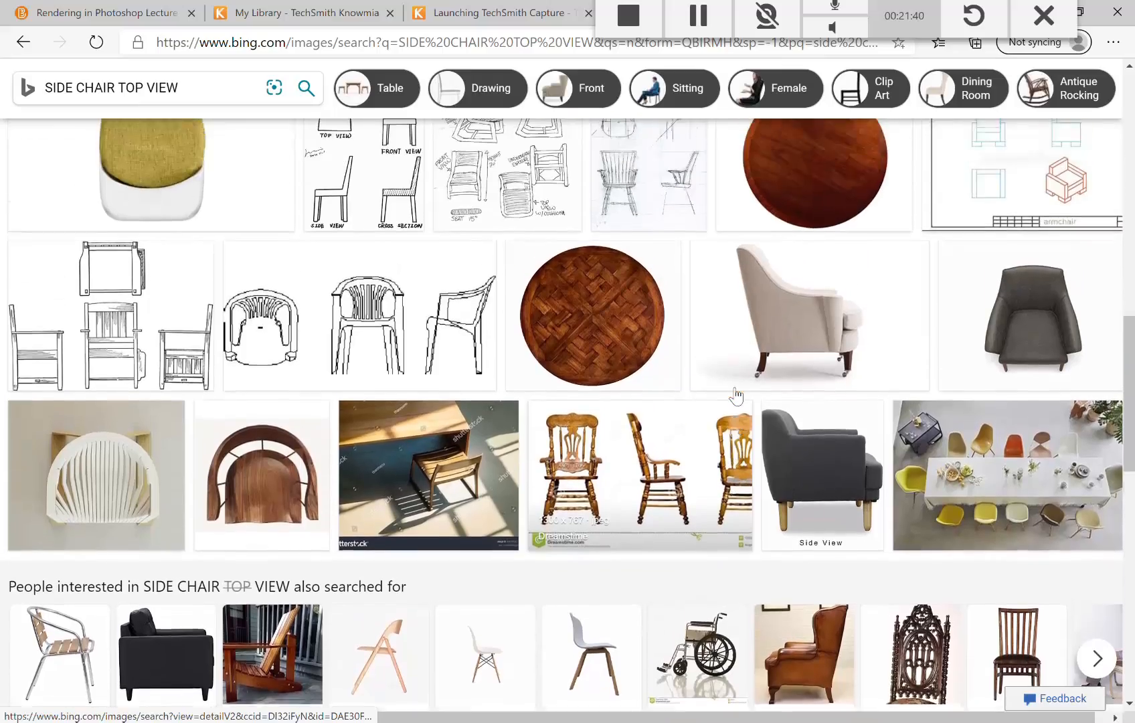
scroll(736, 396, down, 5)
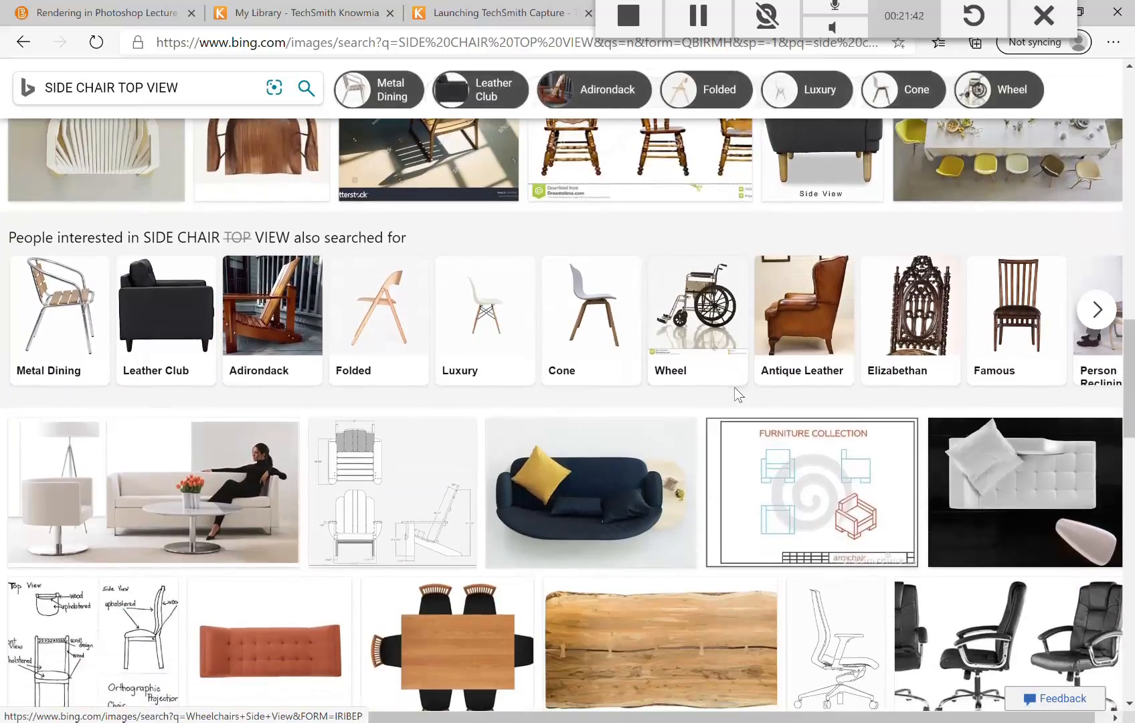
scroll(734, 387, down, 5)
scroll(737, 396, up, 1)
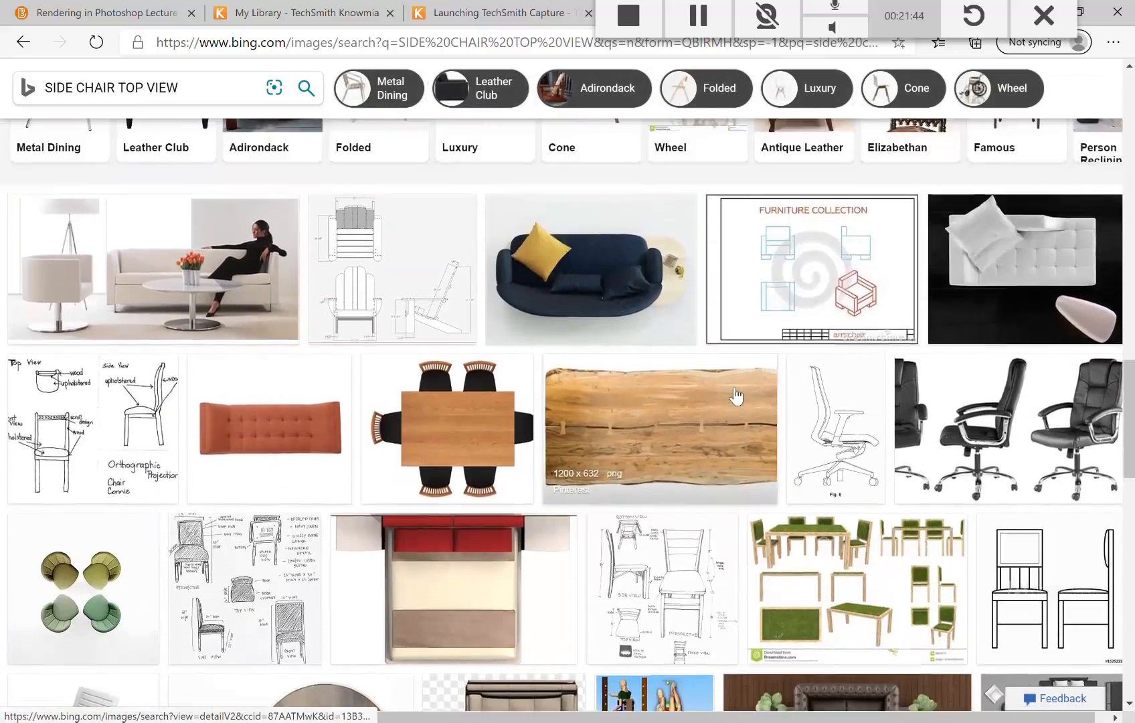
scroll(734, 391, up, 8)
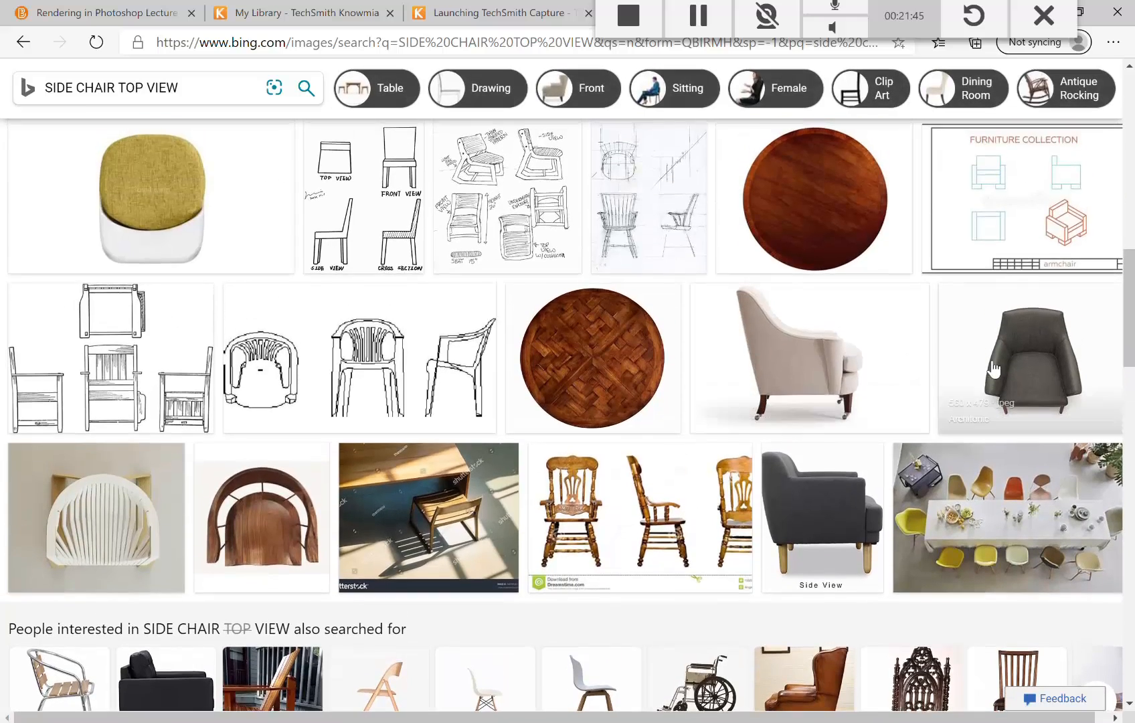
click(1010, 367)
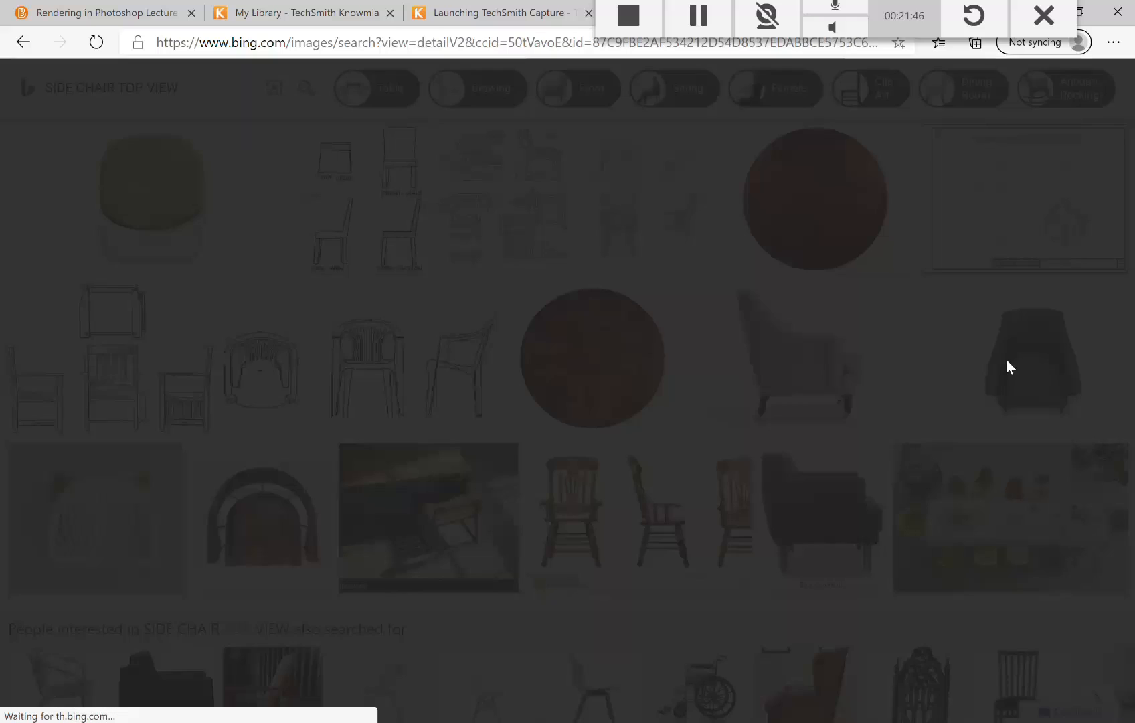
right_click(379, 406)
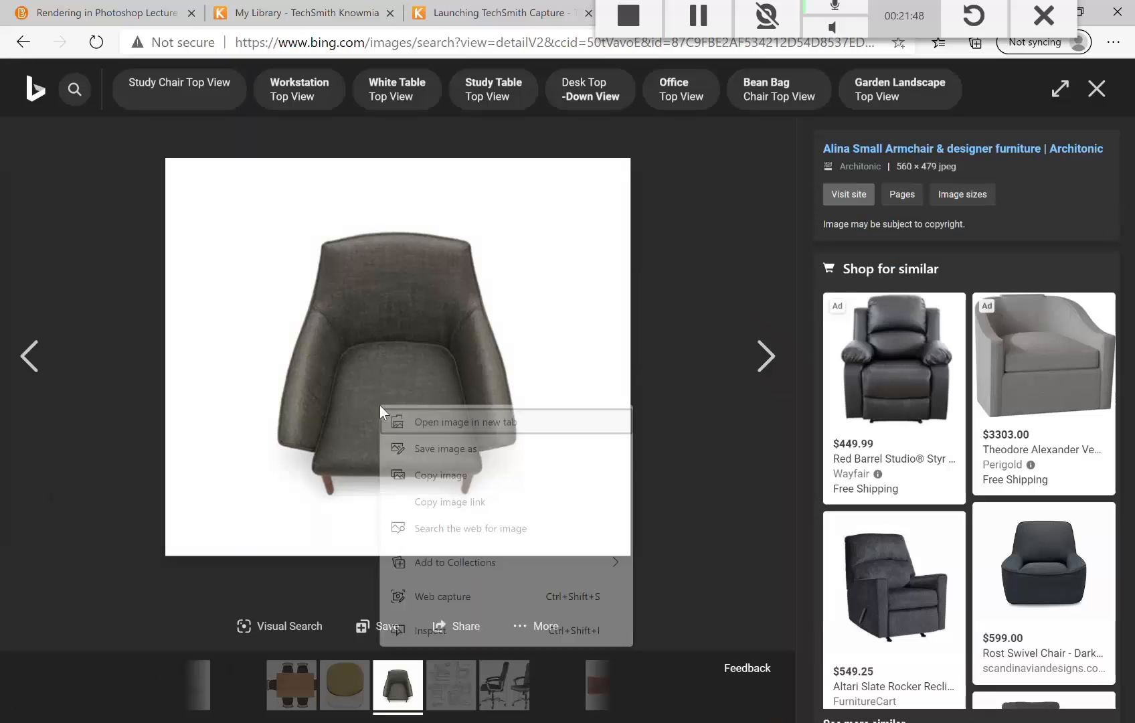
click(419, 476)
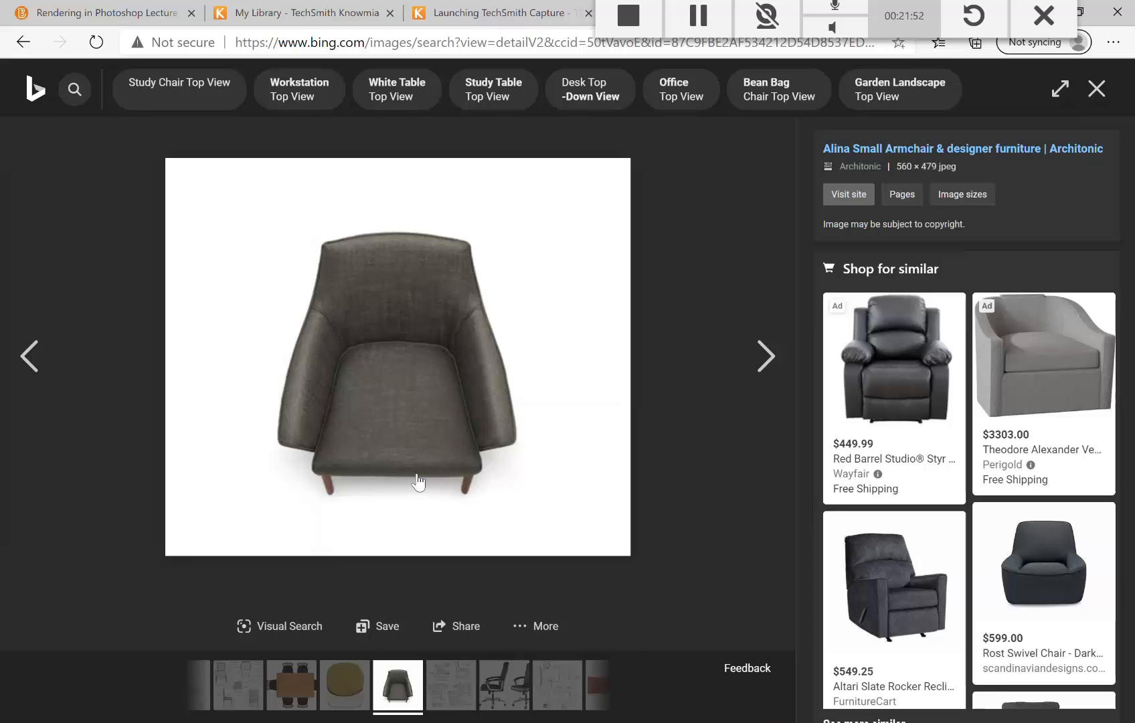
Step: Paste the armchair photo into the Hotel Suite plan as Layer 2 and rotate it 90° clockwise three times
key(alt+Tab)
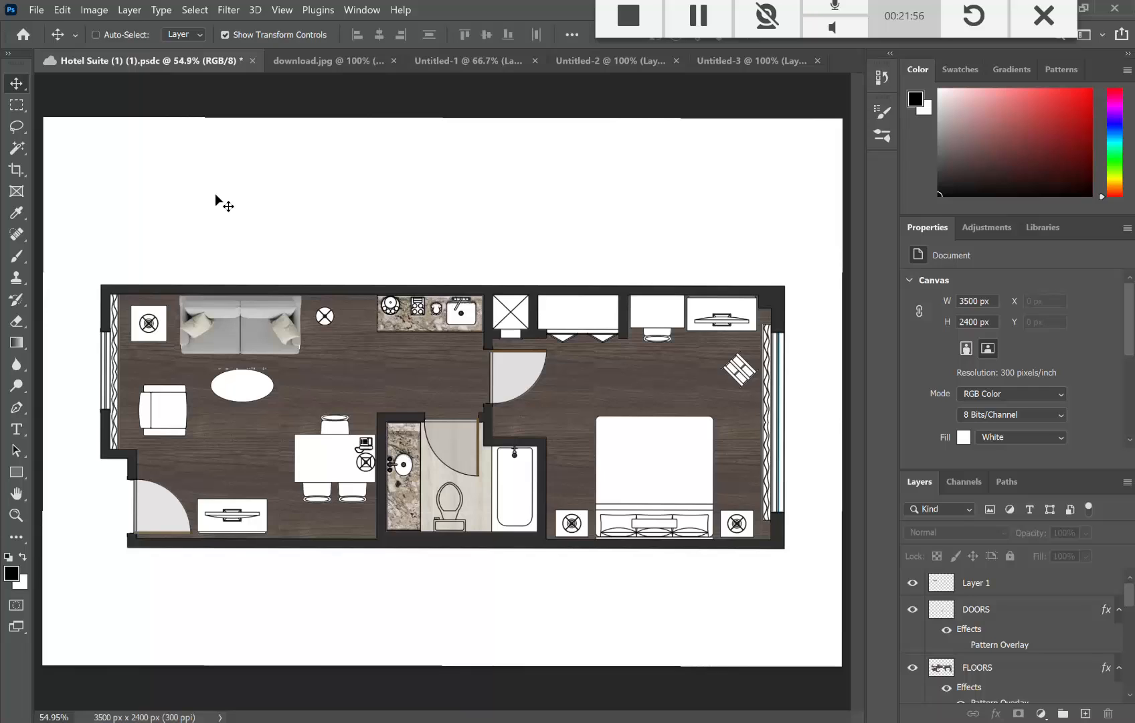
key(ctrl+v)
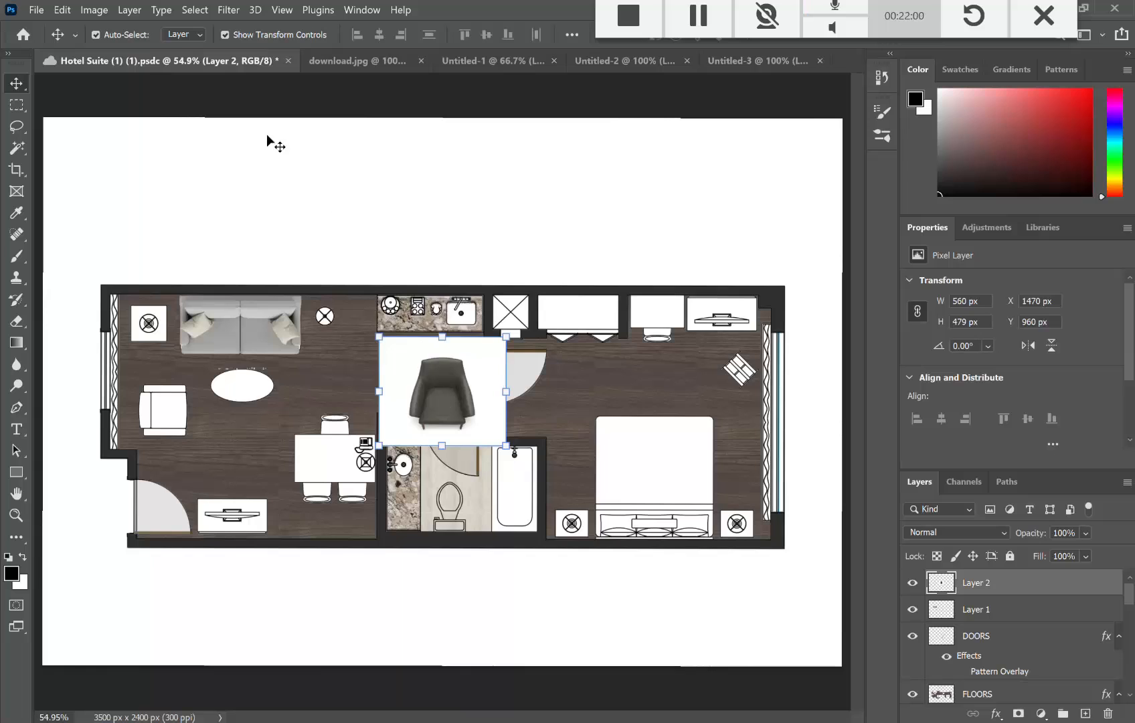
click(70, 11)
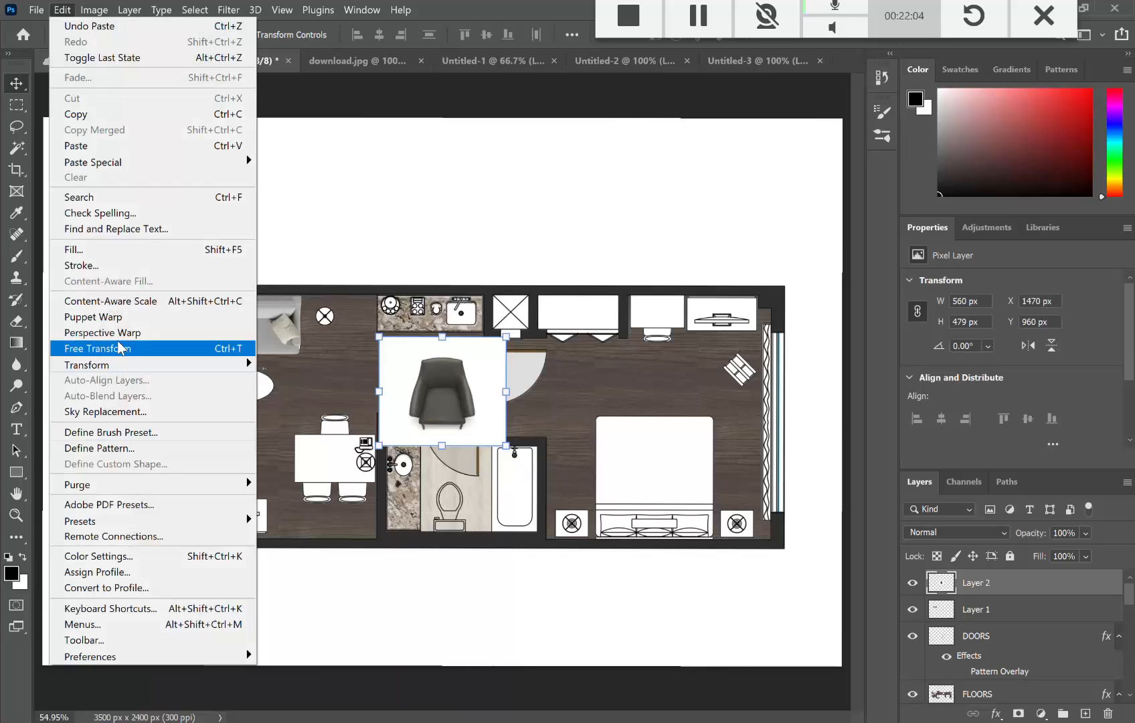
mouse_move(224, 365)
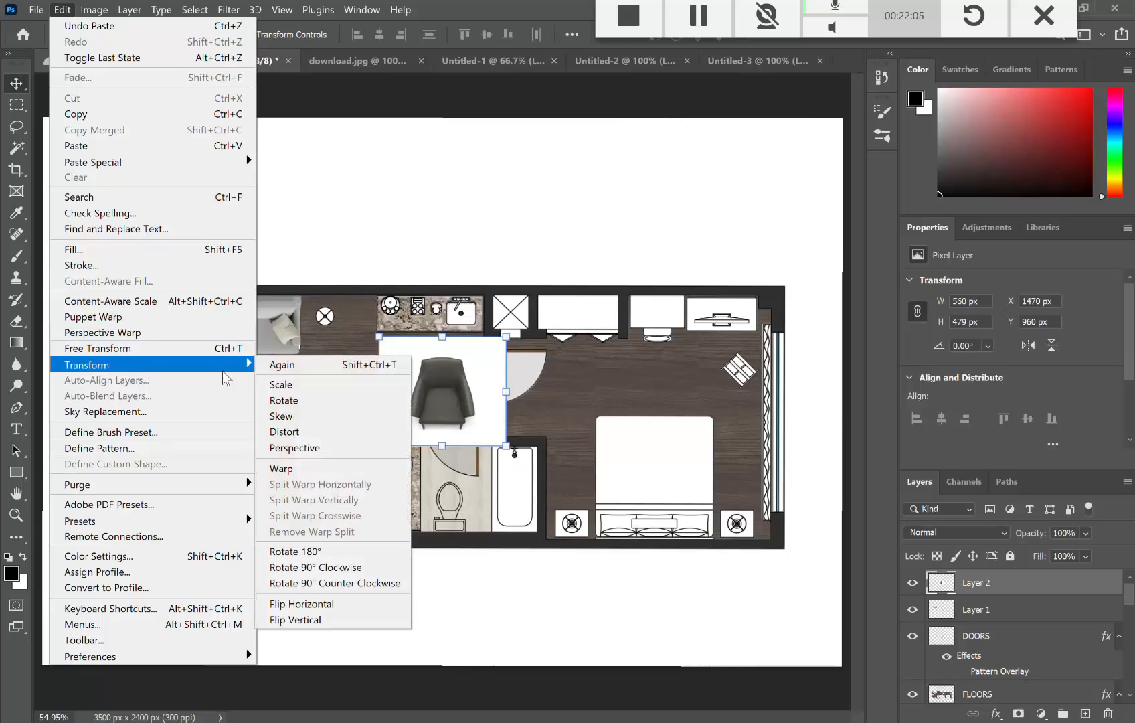
click(302, 568)
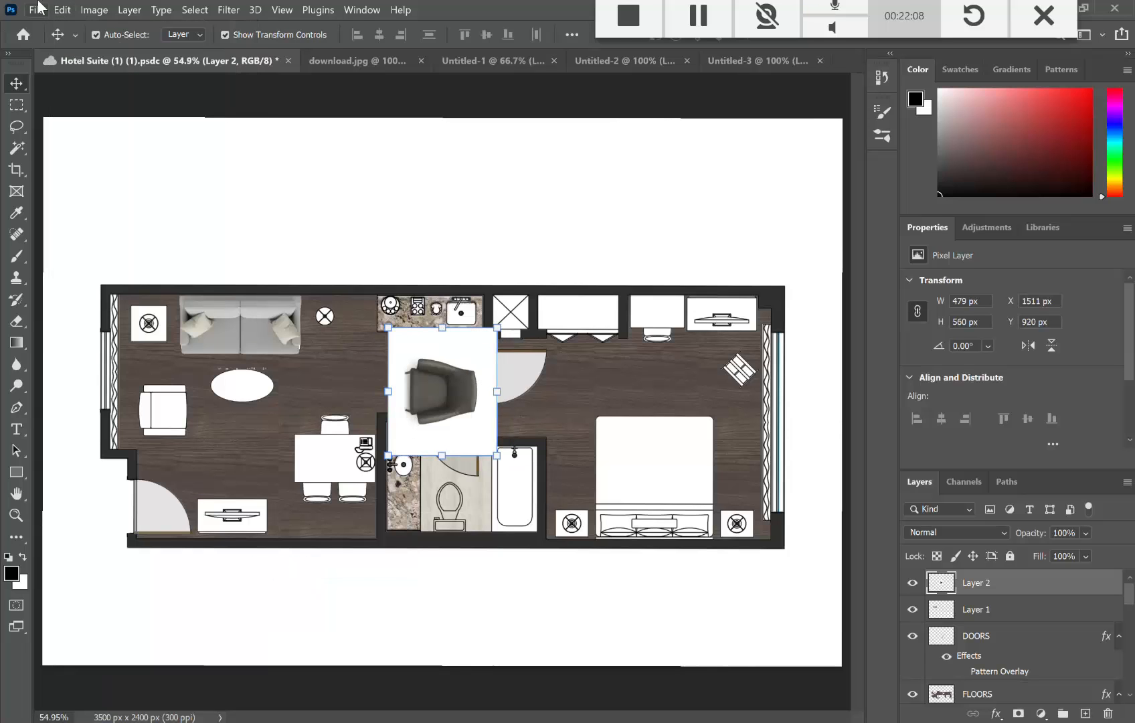
click(61, 11)
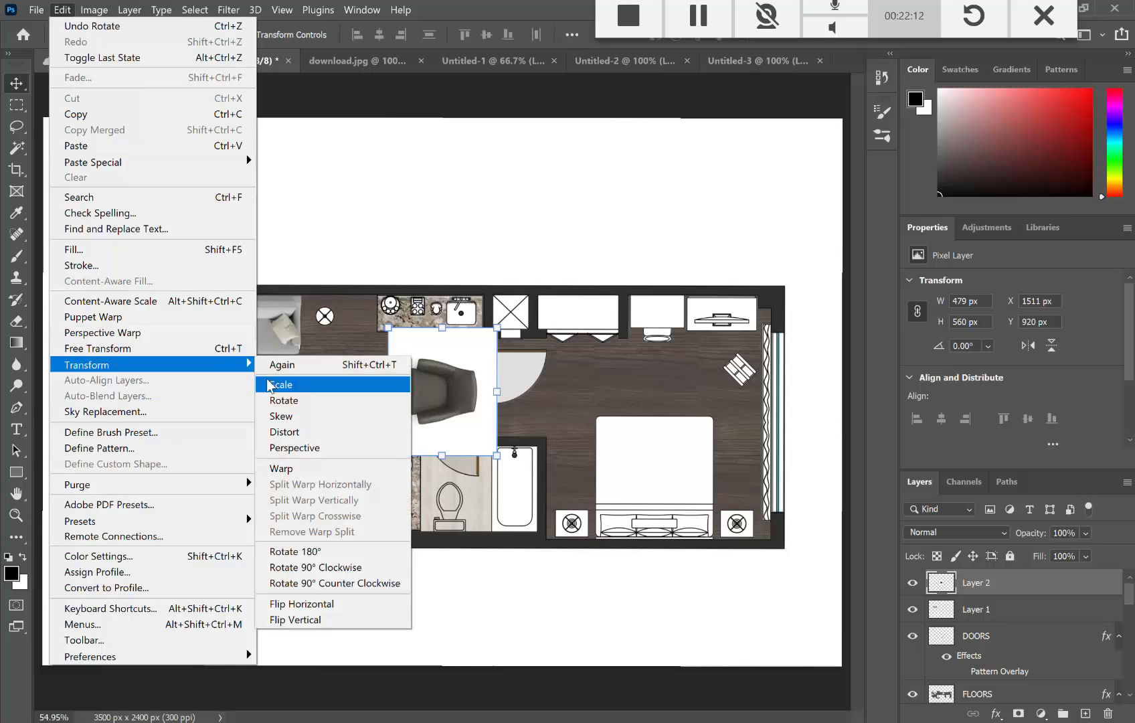
click(313, 569)
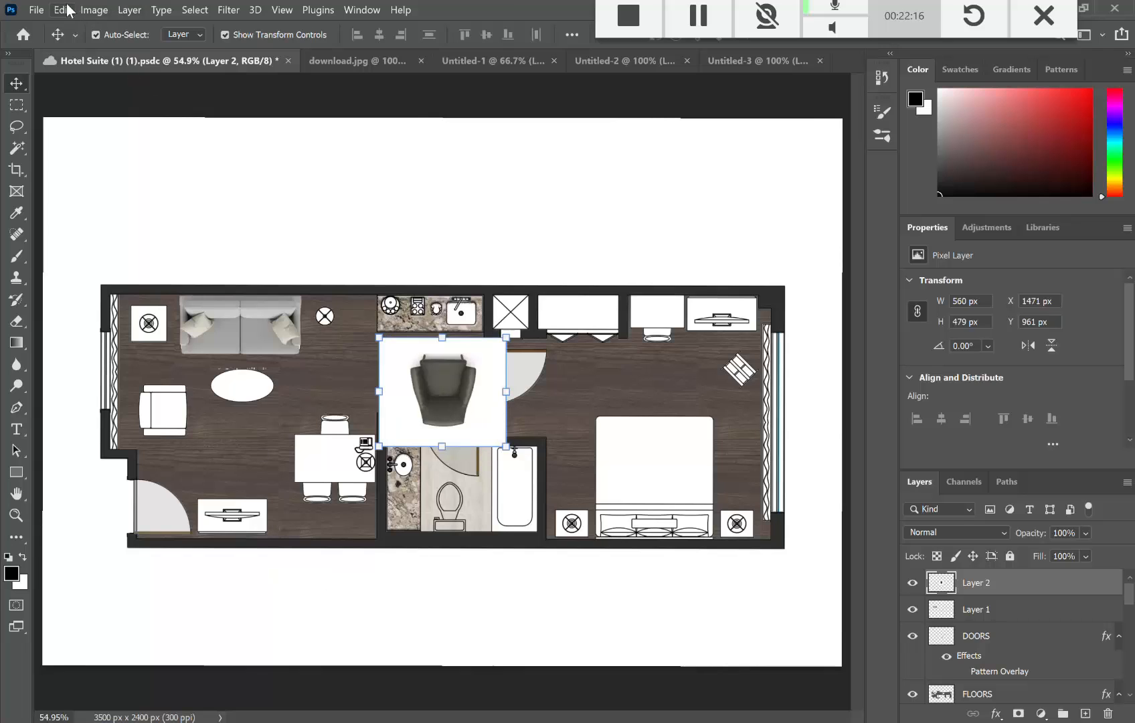
click(67, 9)
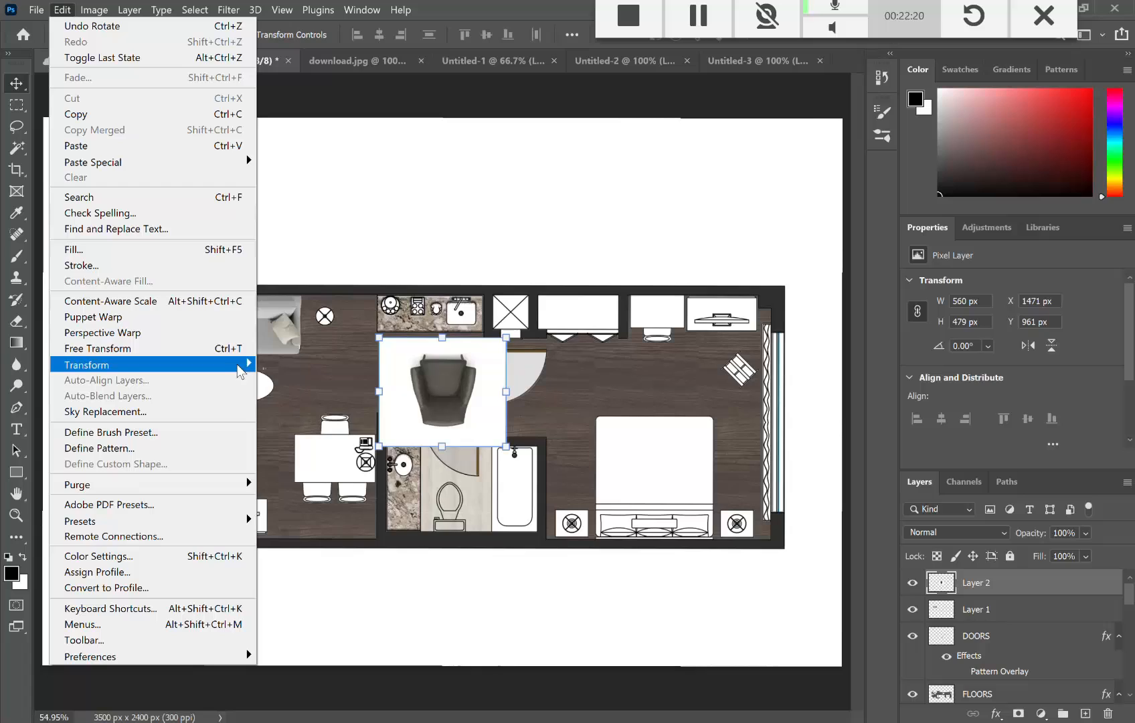
mouse_move(240, 373)
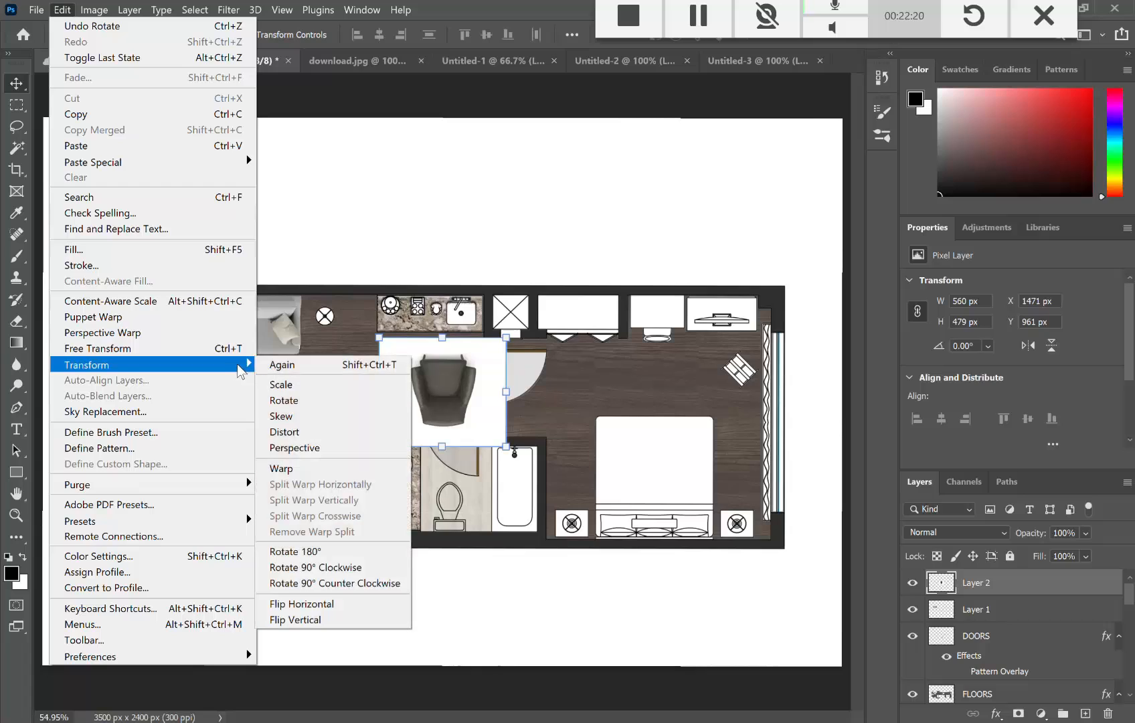
click(350, 567)
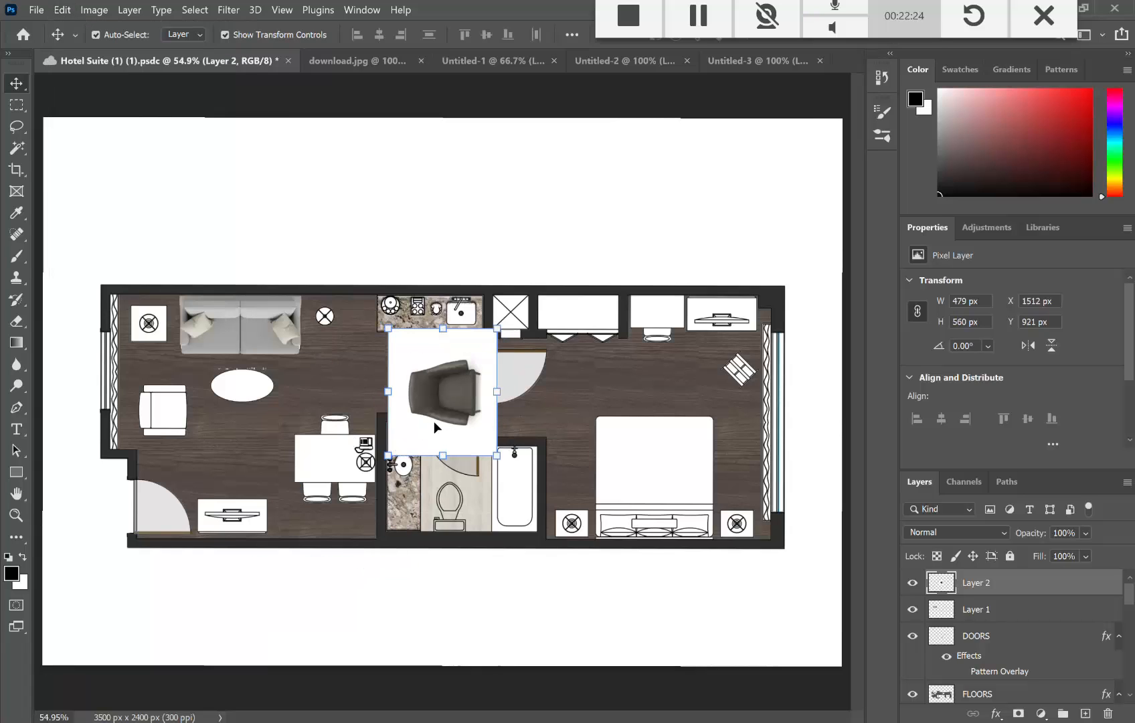
Step: Move the armchair left, shrink it slightly, and delete its white background with the Magic Wand
drag(434, 418, 169, 476)
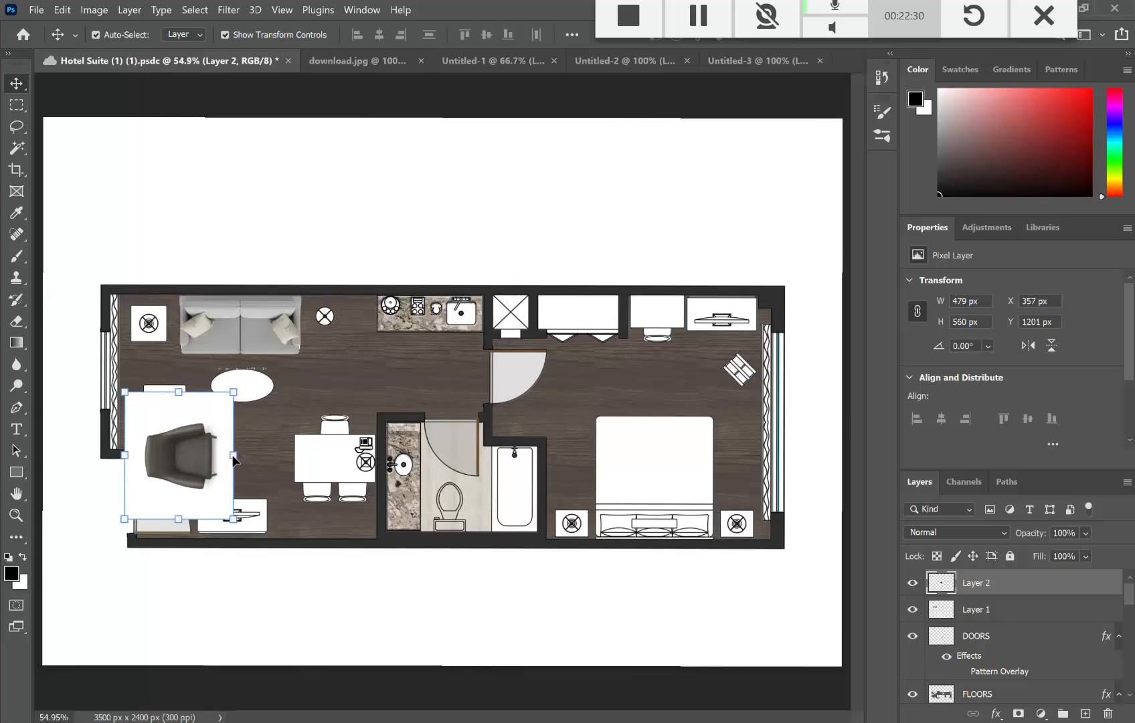
drag(230, 454, 186, 425)
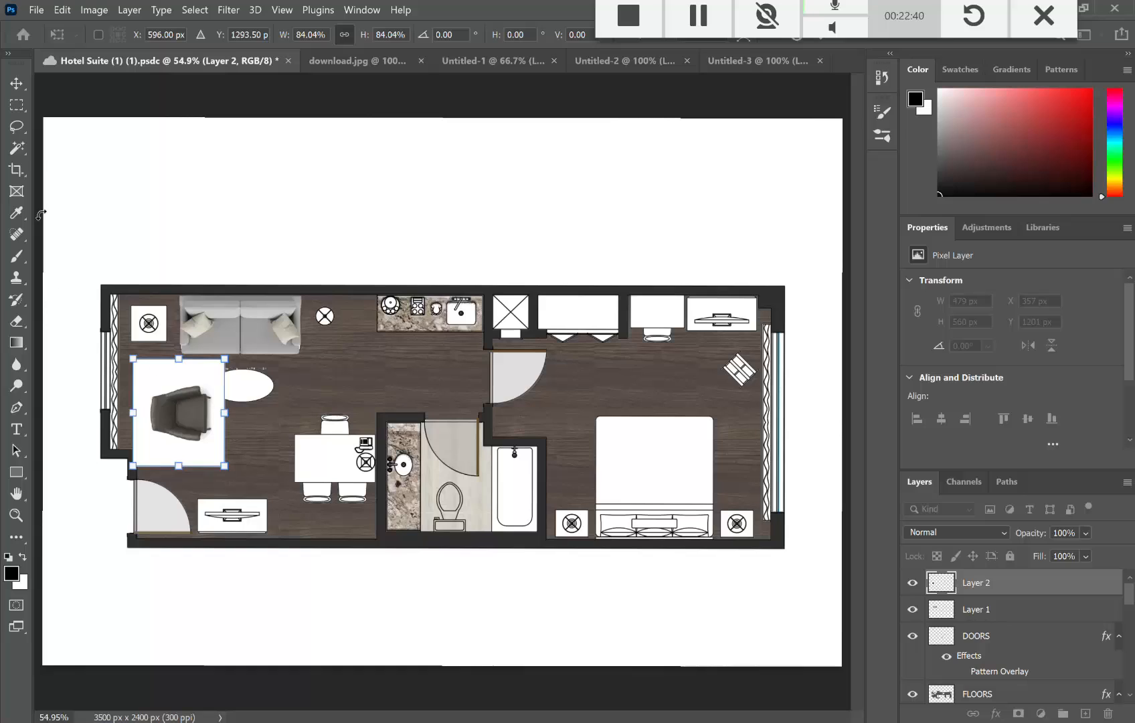
click(16, 147)
click(169, 372)
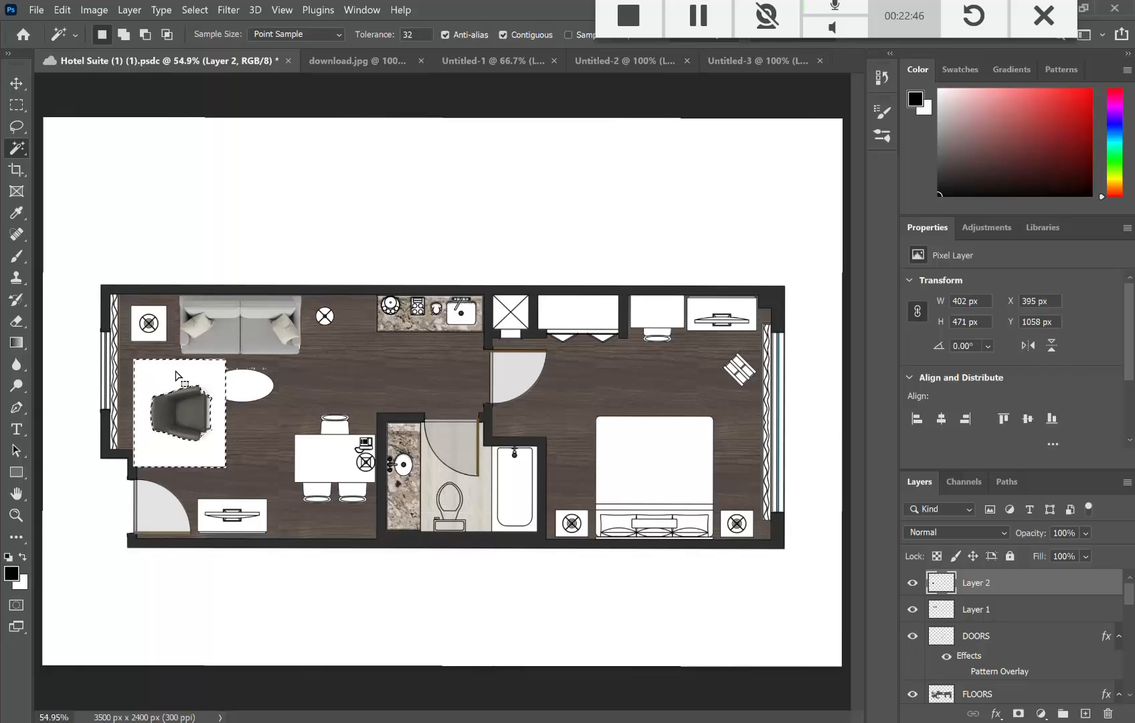
key(Delete)
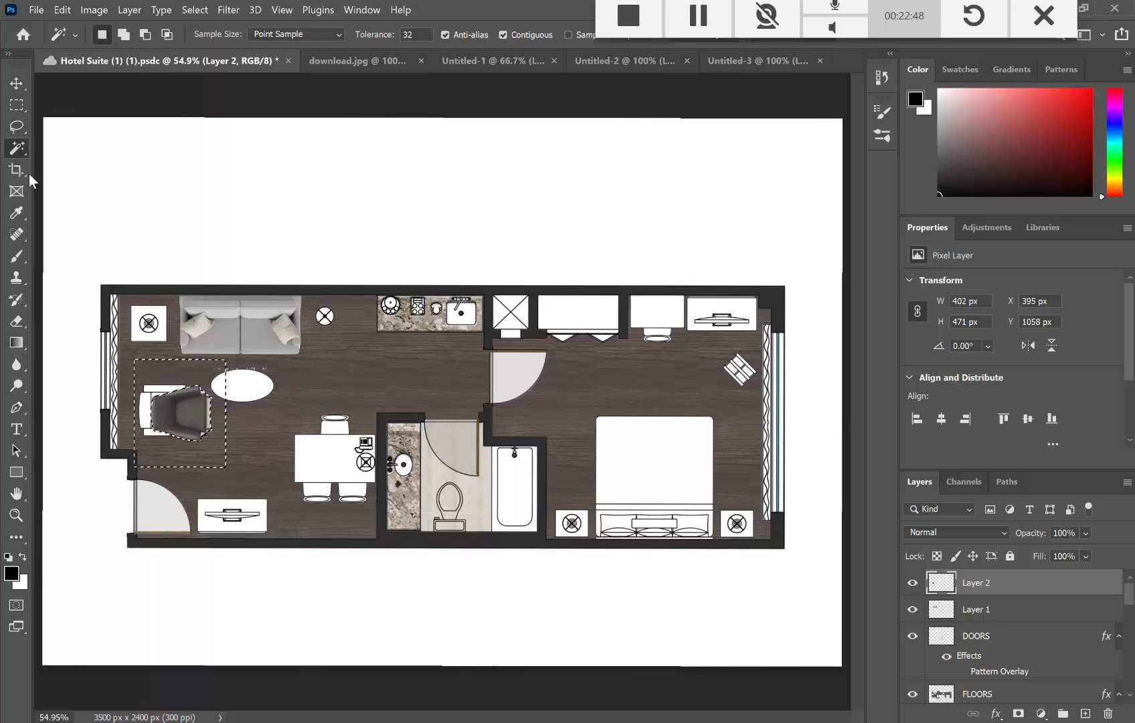
Step: Nudge the chair against the left wall, dismiss the no-layer warning, reselect Layer 2 and clear the selection
key(v)
drag(175, 424, 162, 426)
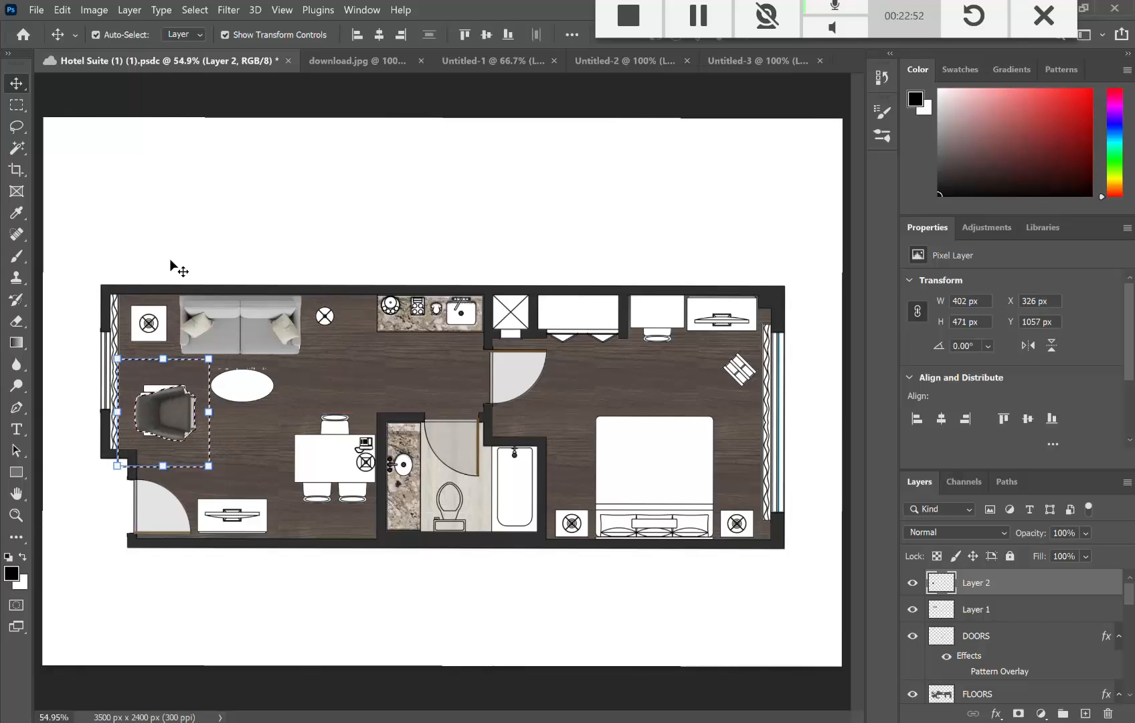
click(153, 94)
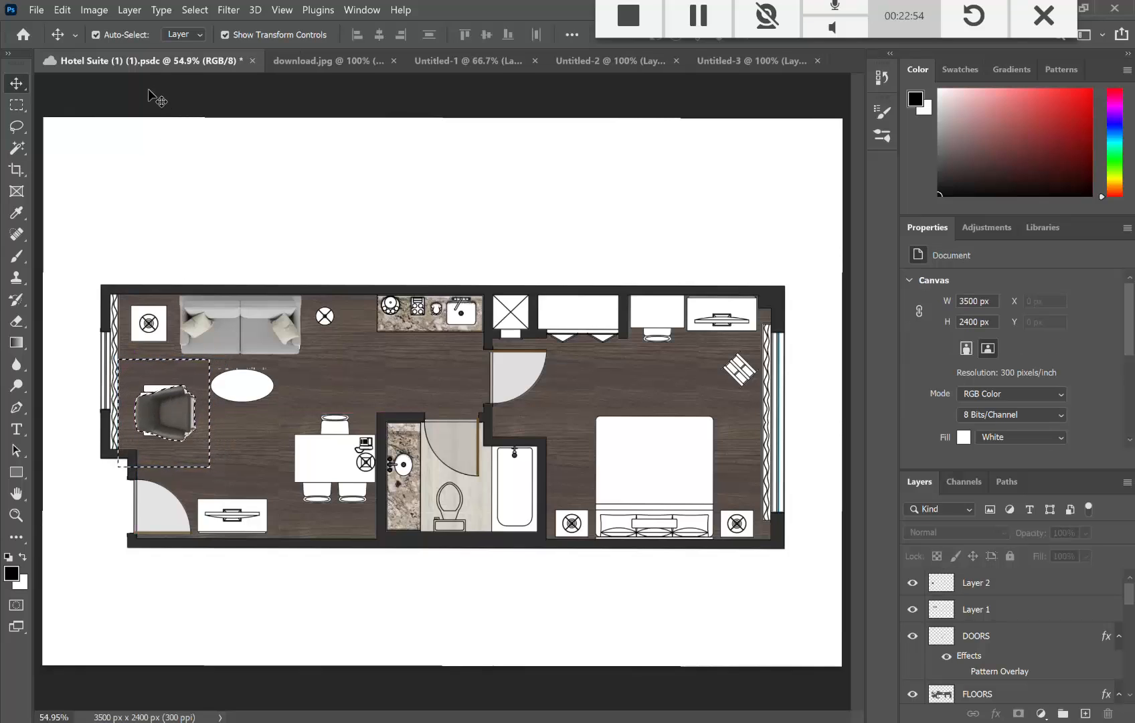
click(16, 110)
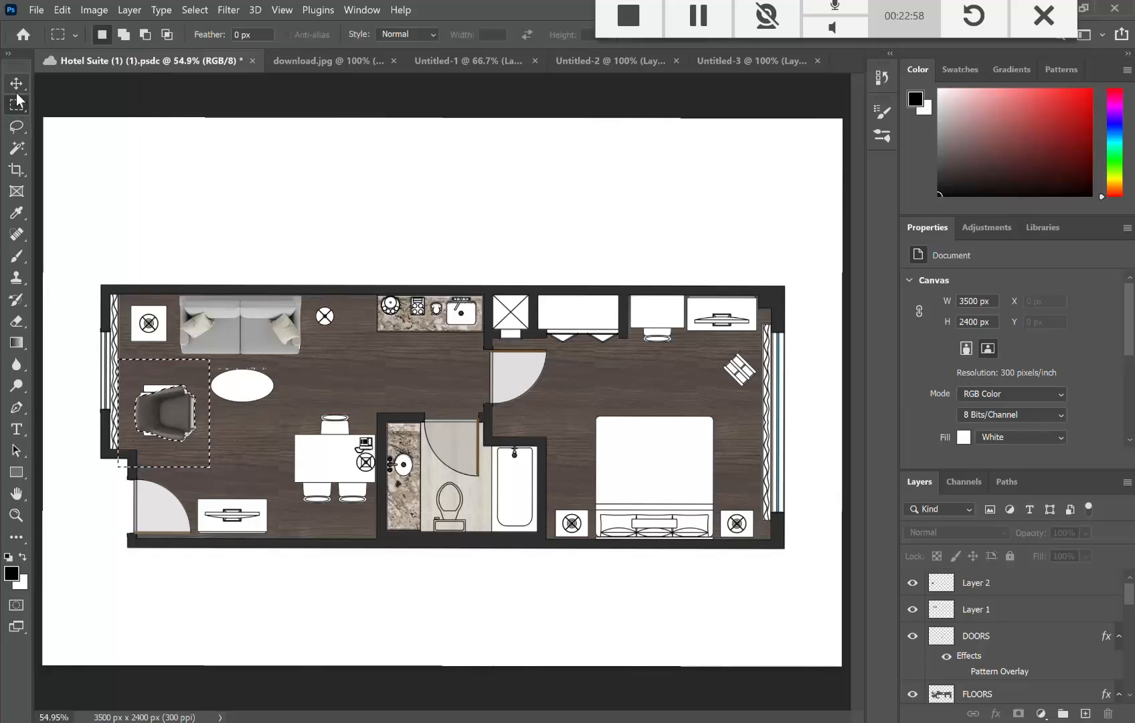
click(16, 92)
click(17, 148)
click(133, 171)
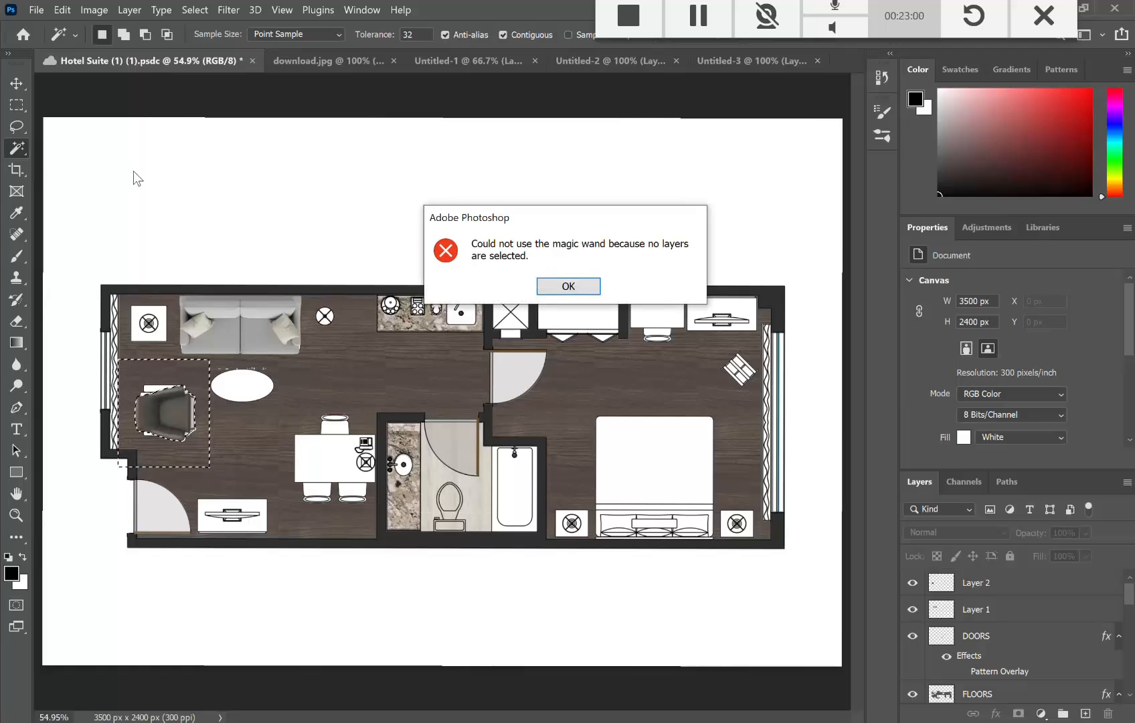
click(561, 287)
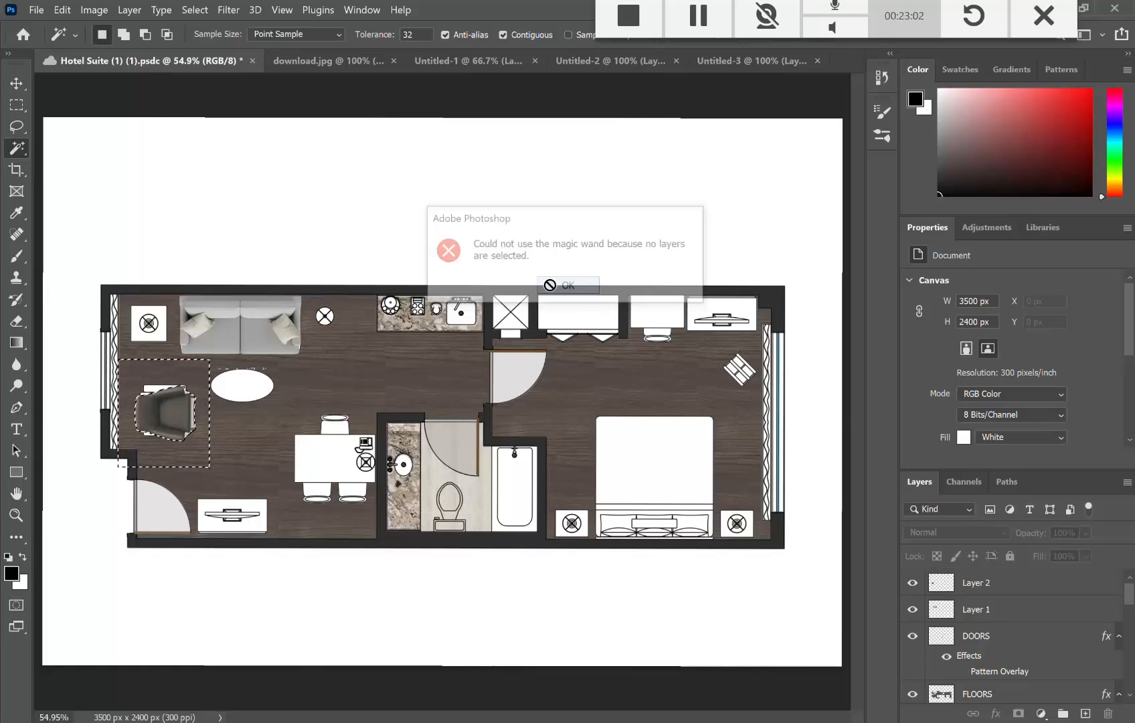
click(1001, 589)
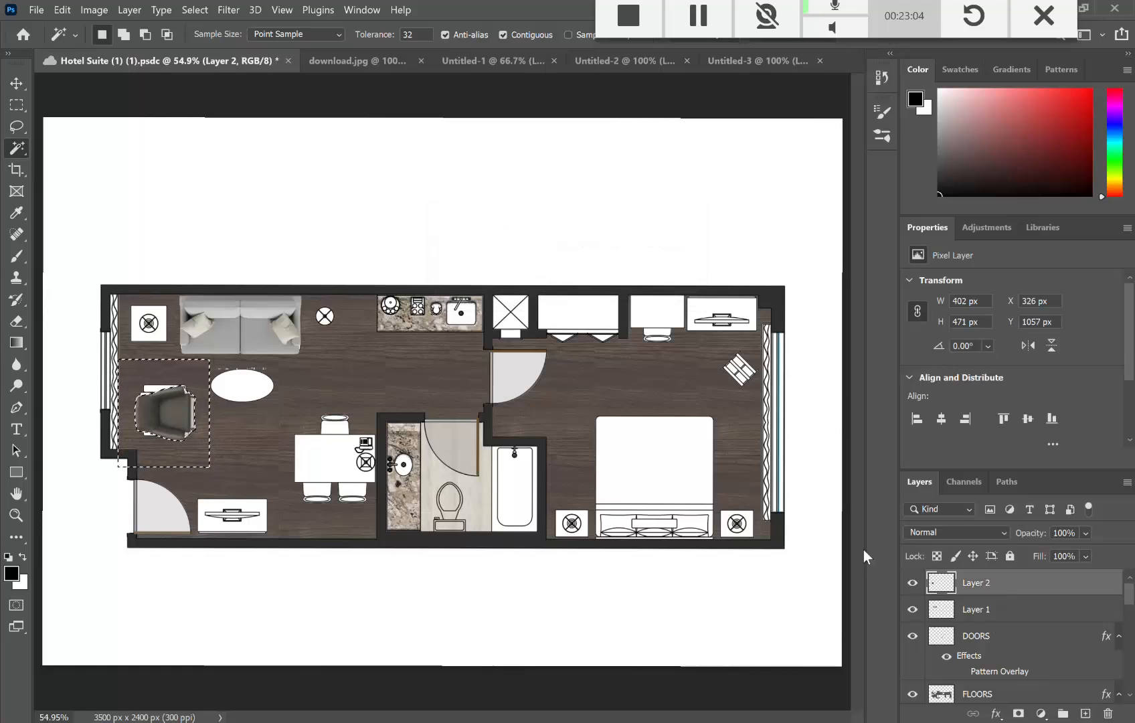
click(101, 107)
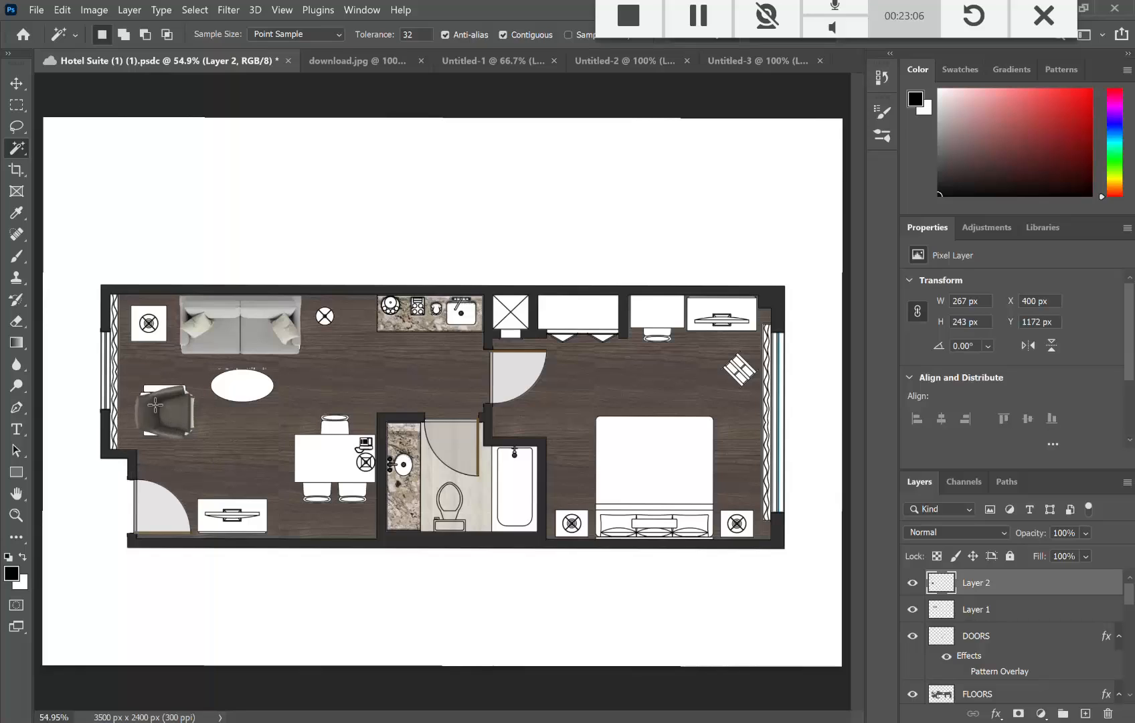
Step: Enlarge the dark armchair to about 110%, then delete it from Layer 2 and deselect the sofa layer
click(169, 419)
click(176, 431)
click(17, 85)
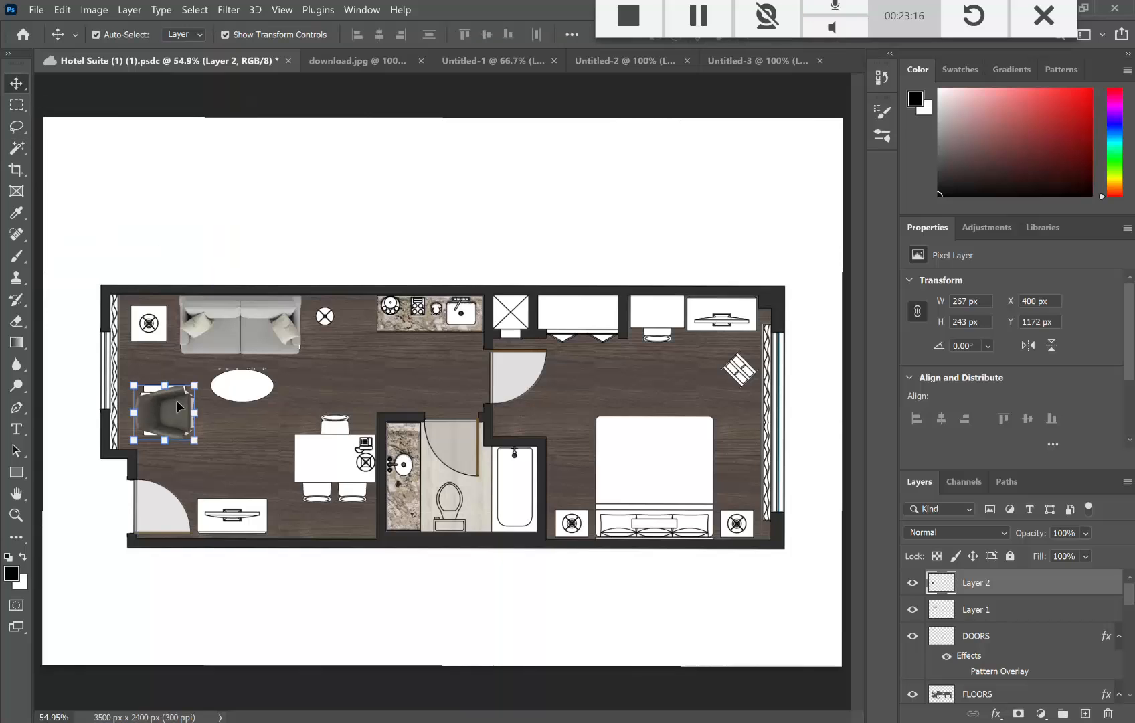
drag(166, 387, 179, 425)
key(Return)
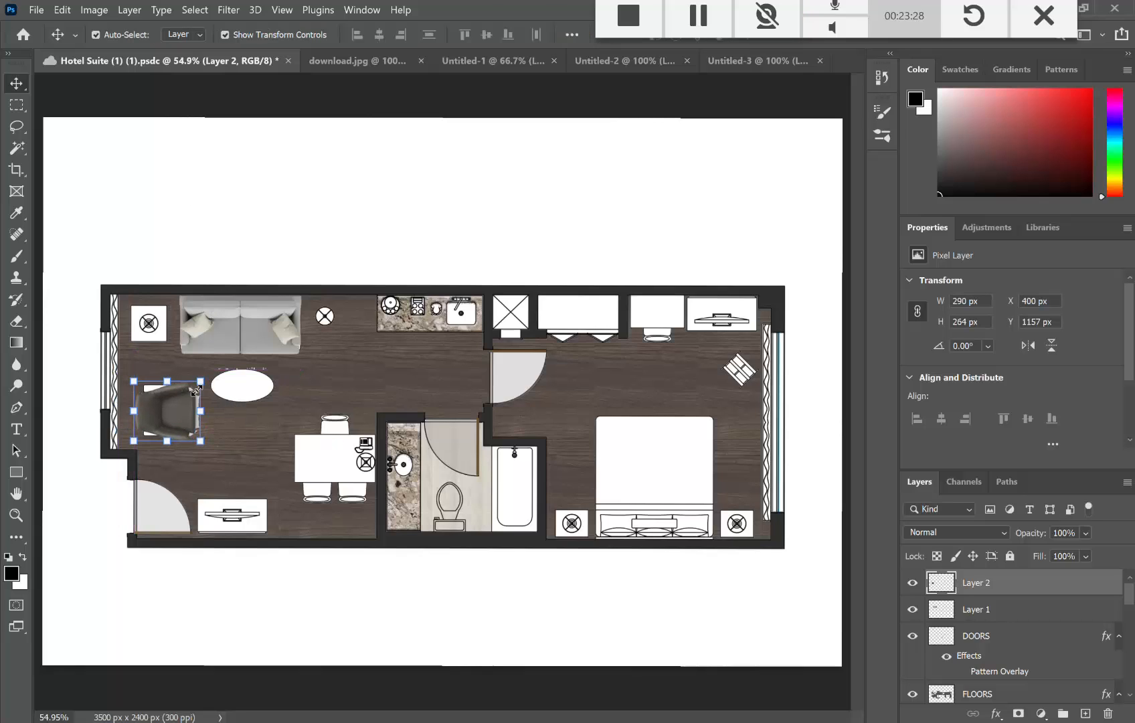
key(Delete)
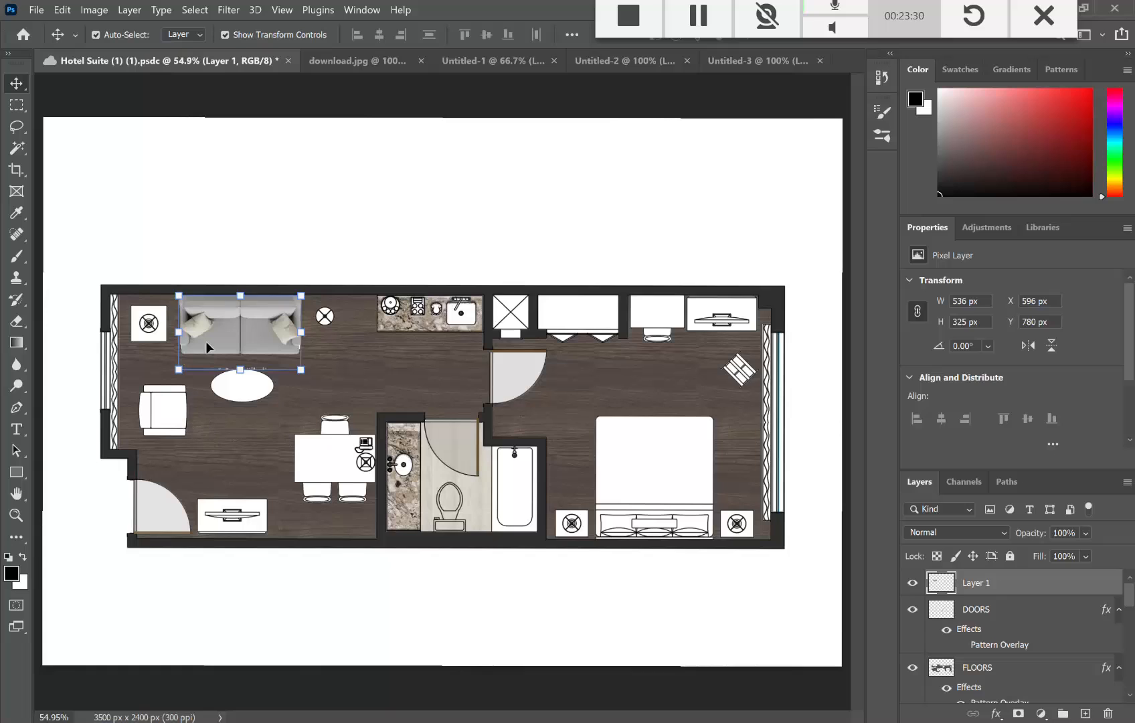
click(212, 442)
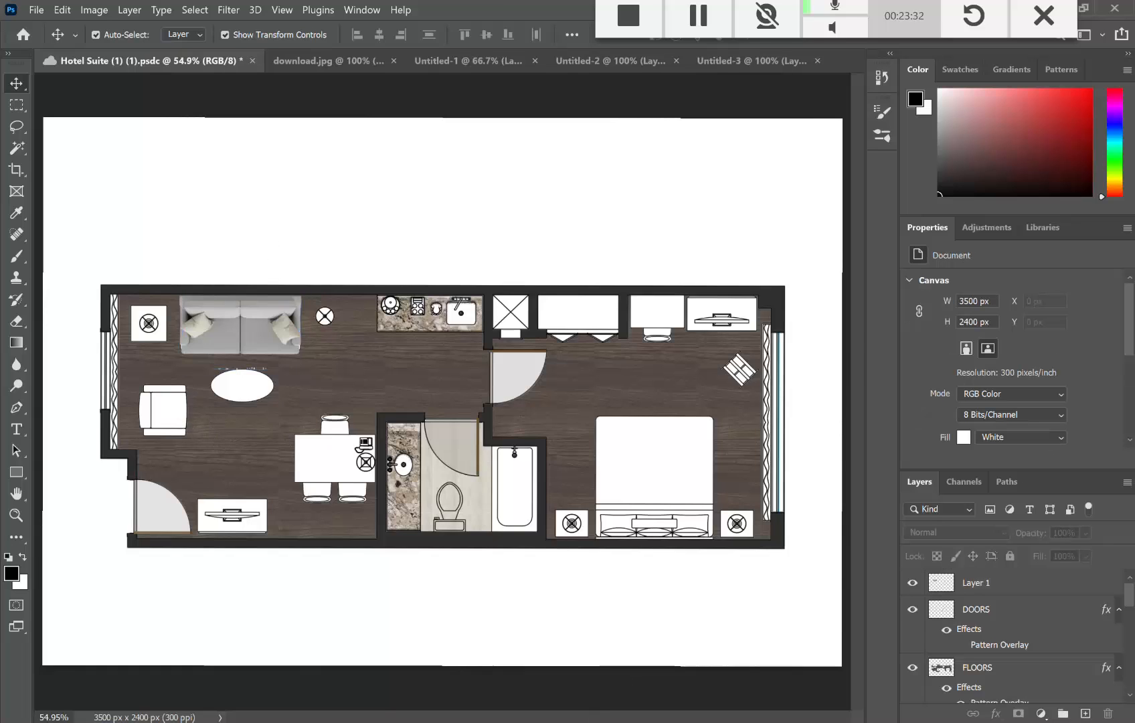
Step: Close the armchair image viewer and scroll the SIDE CHAIR TOP VIEW results back to the top
key(alt+Tab)
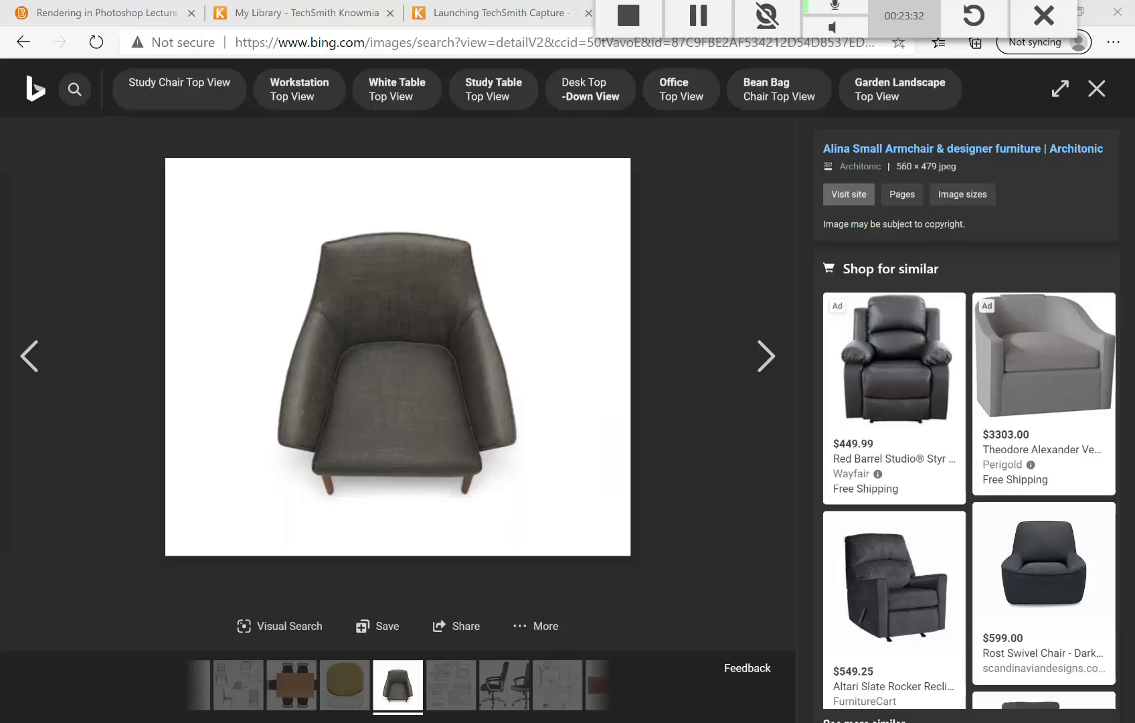
click(41, 359)
click(21, 44)
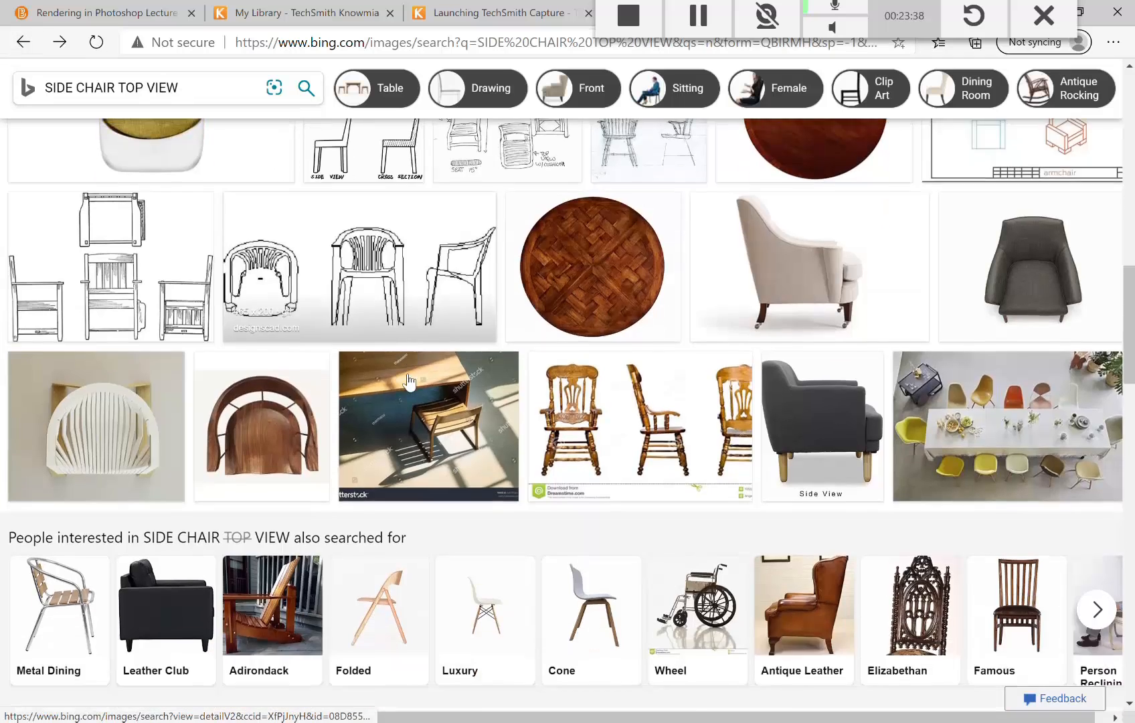
scroll(410, 381, down, 15)
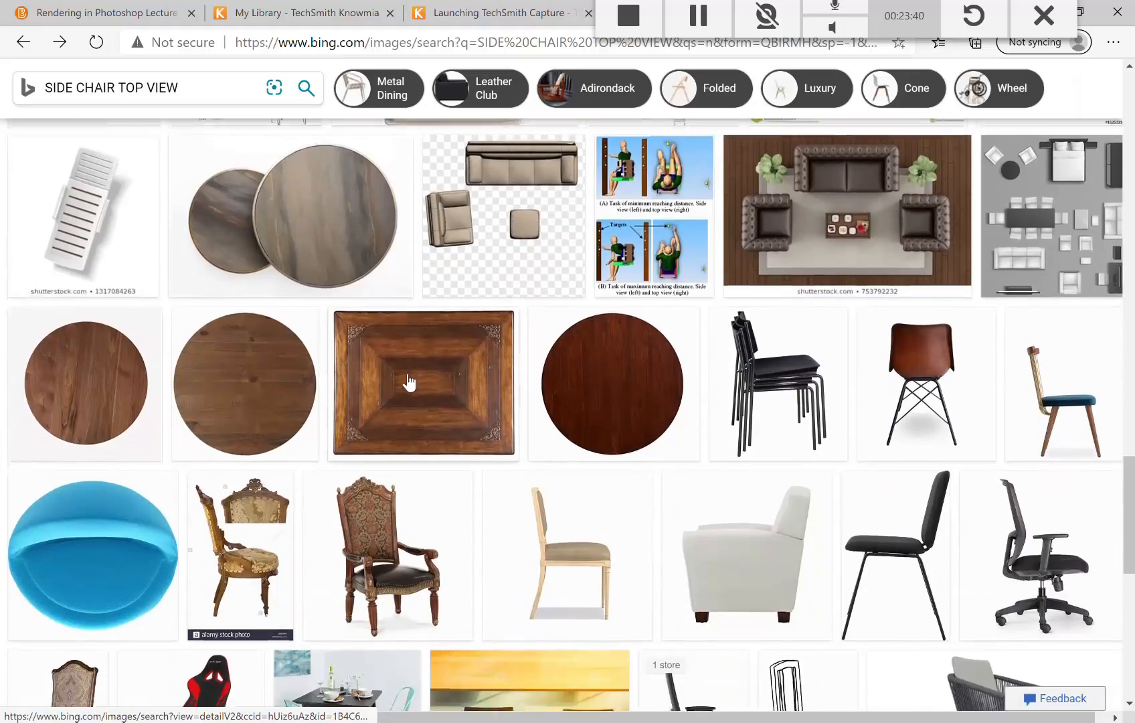
scroll(410, 383, down, 8)
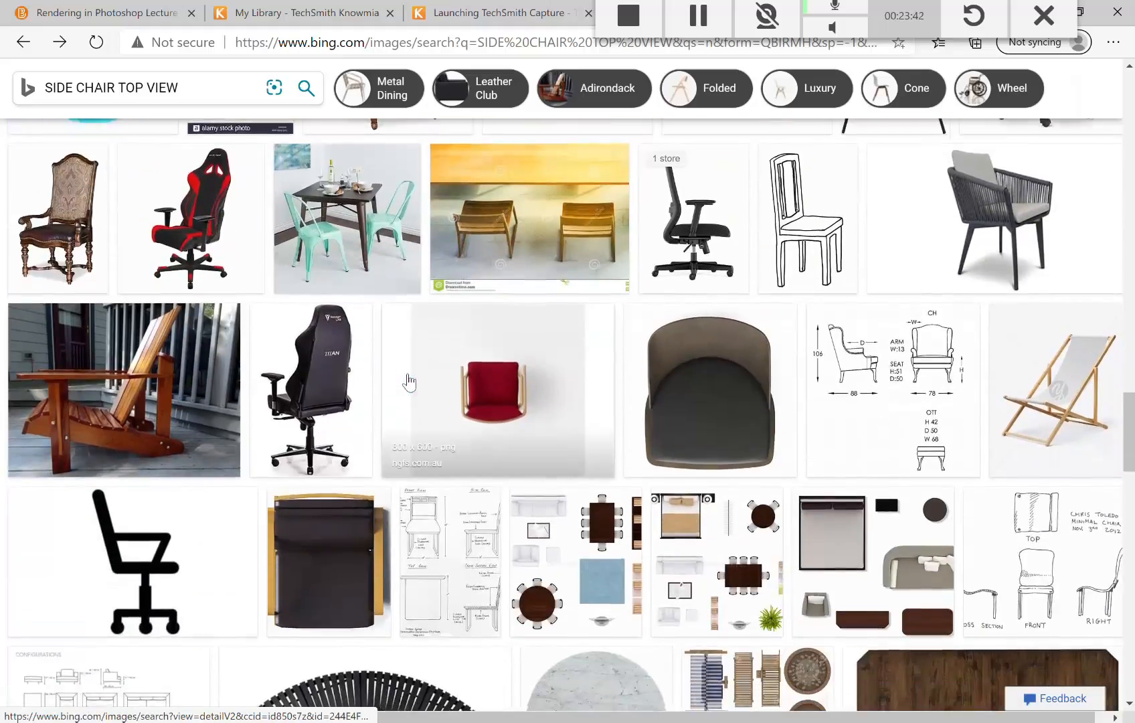
scroll(409, 382, down, 5)
scroll(410, 382, up, 18)
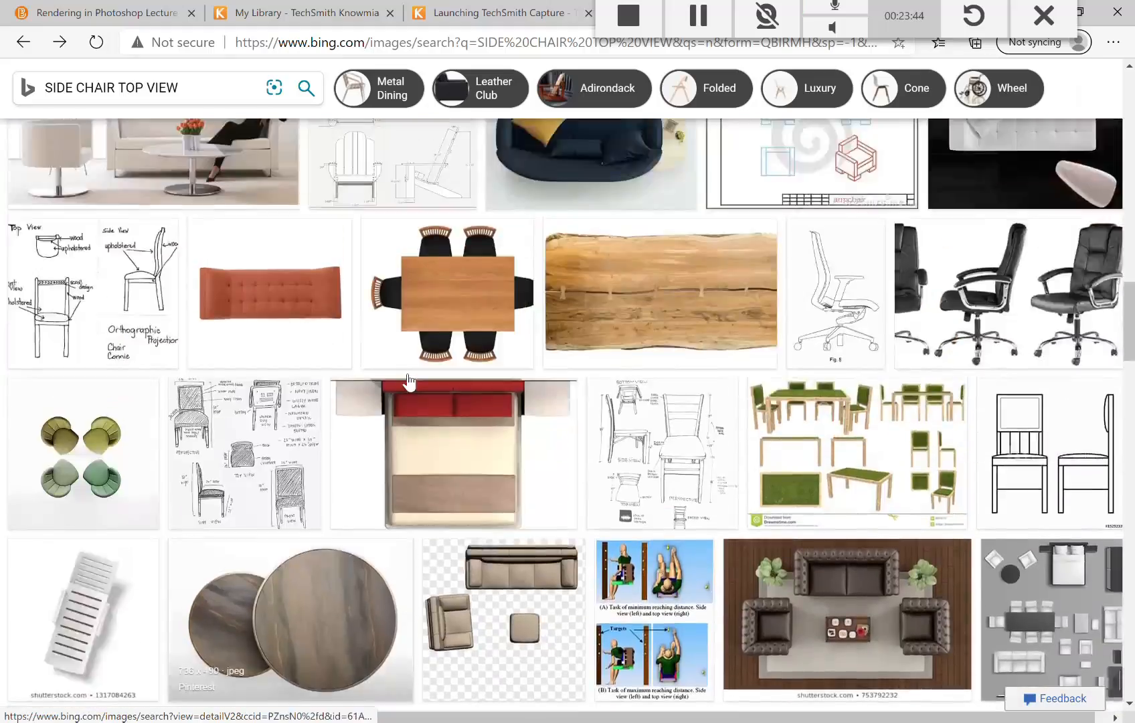
scroll(409, 382, up, 17)
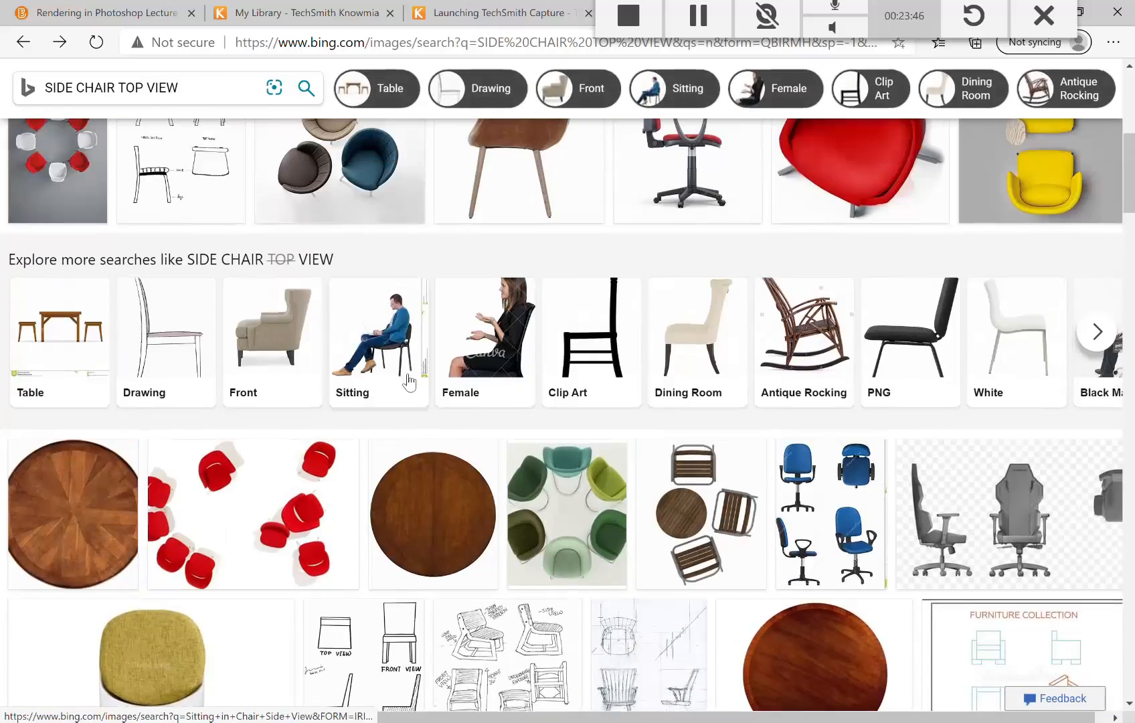
scroll(409, 382, up, 7)
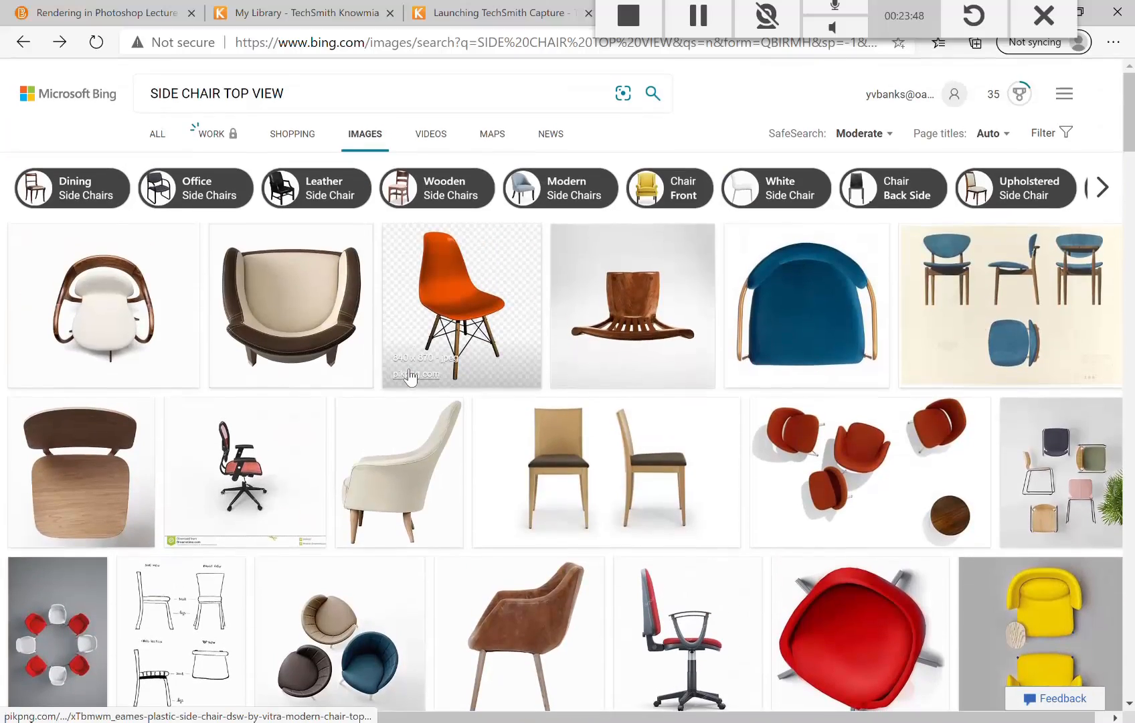
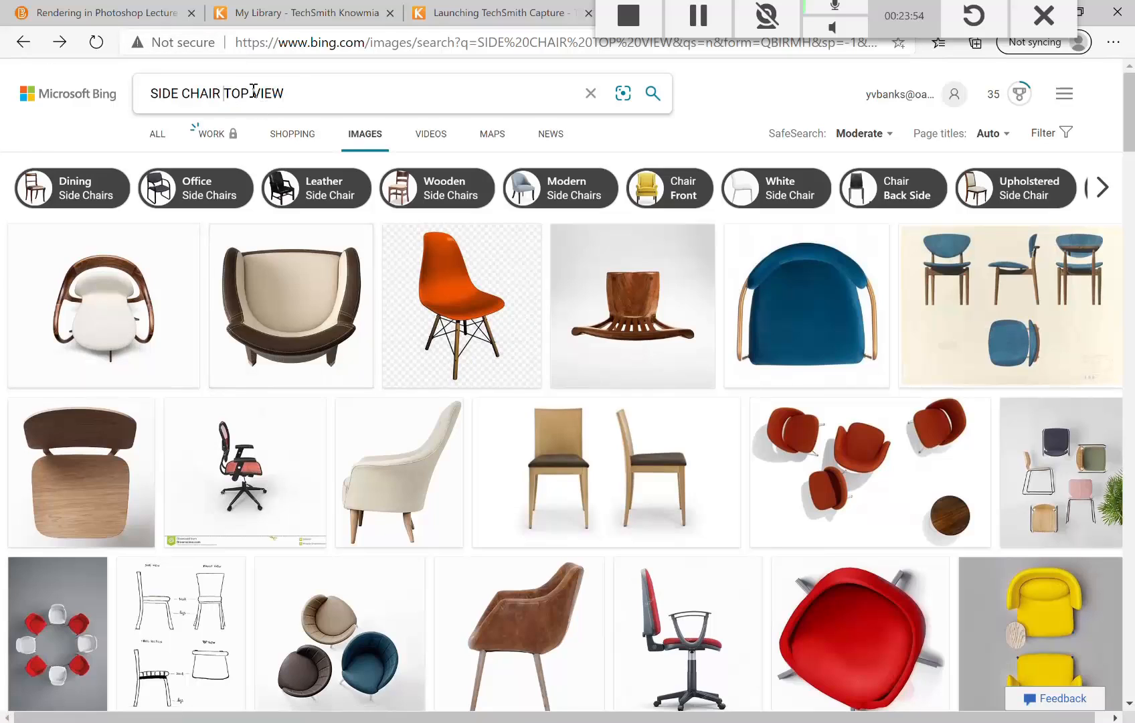
Step: Correct the Bing Images search to 'SIDECHAIR TOP VIEW' and run it
key(BackSpace)
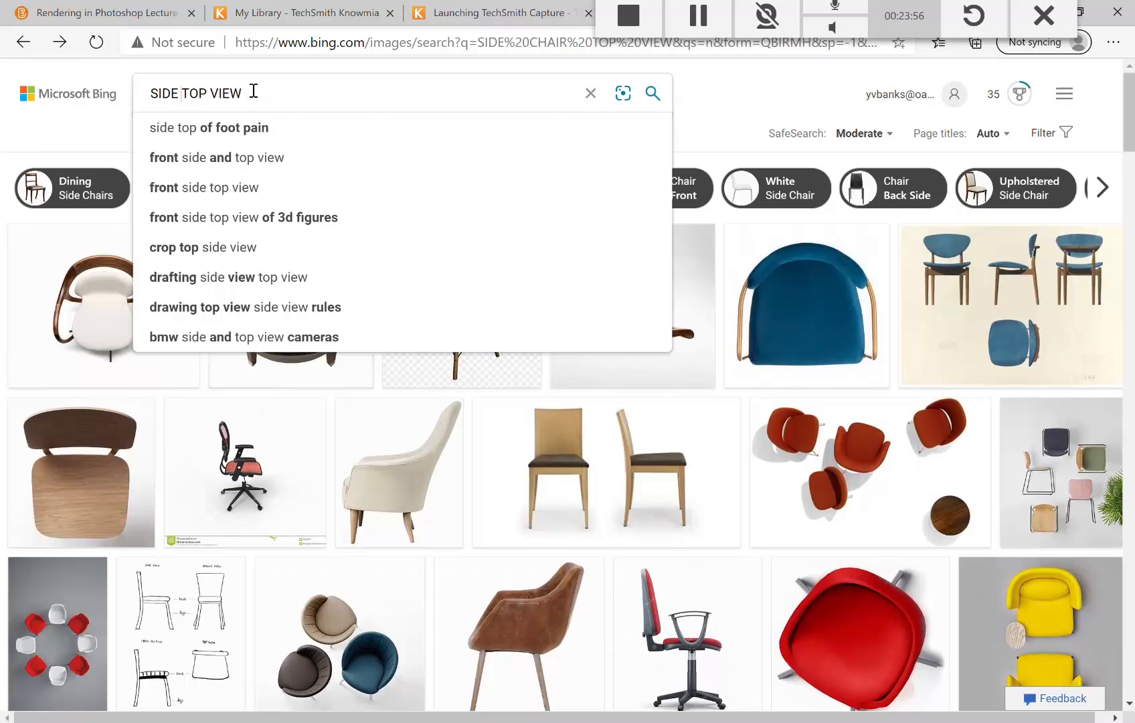
text(CHAIR)
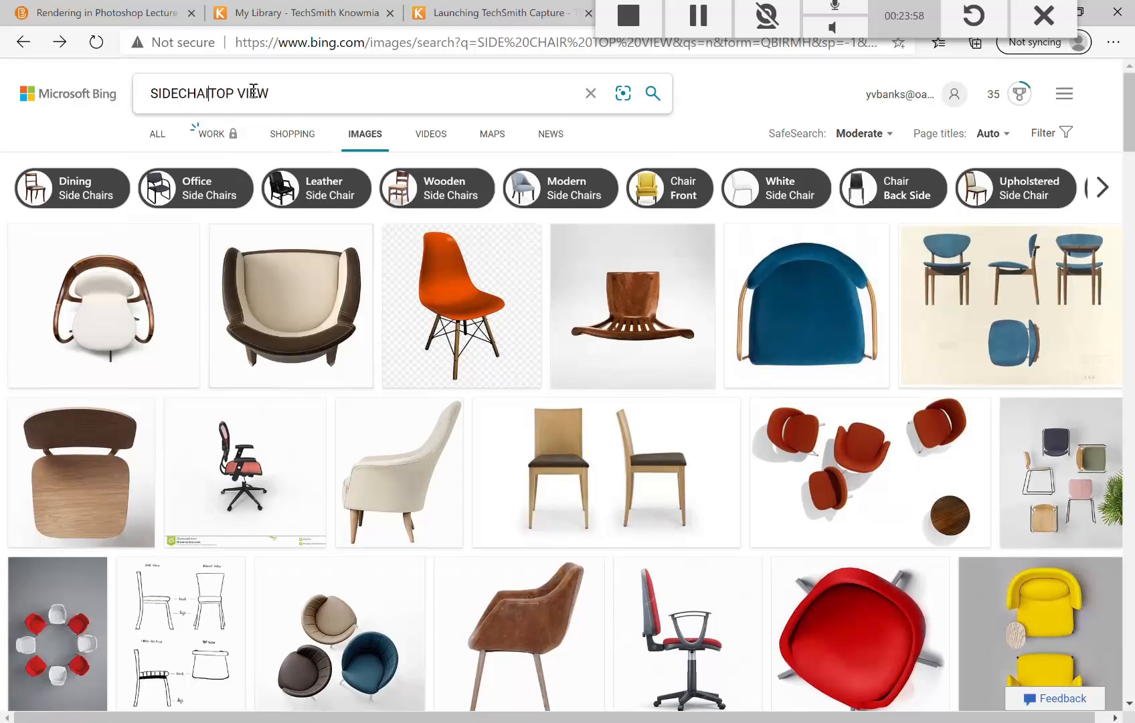
key(Return)
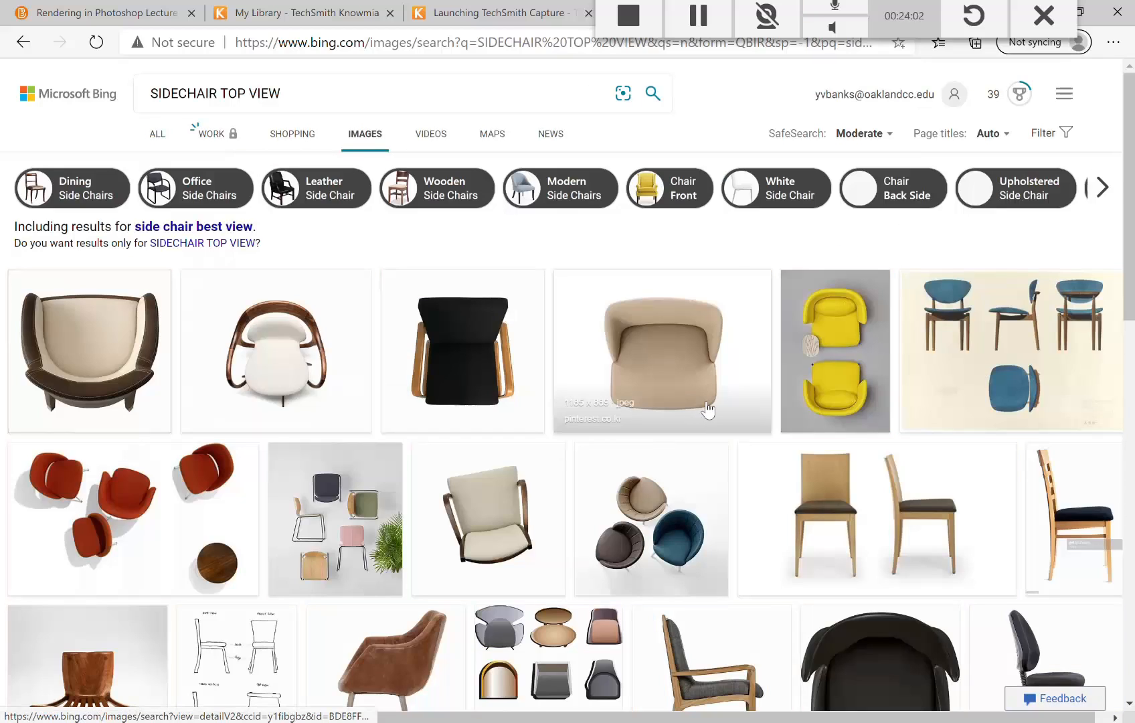
Step: Scroll through the top-view chair image results to find a suitable chair
scroll(707, 409, down, 10)
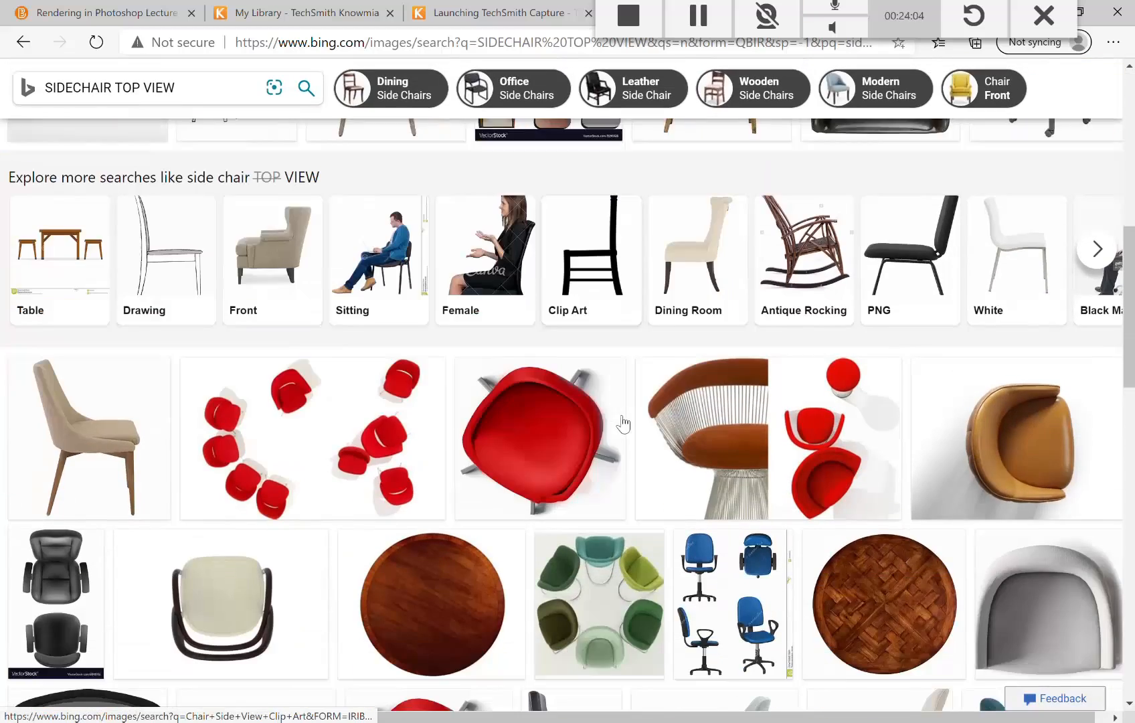
scroll(622, 424, down, 12)
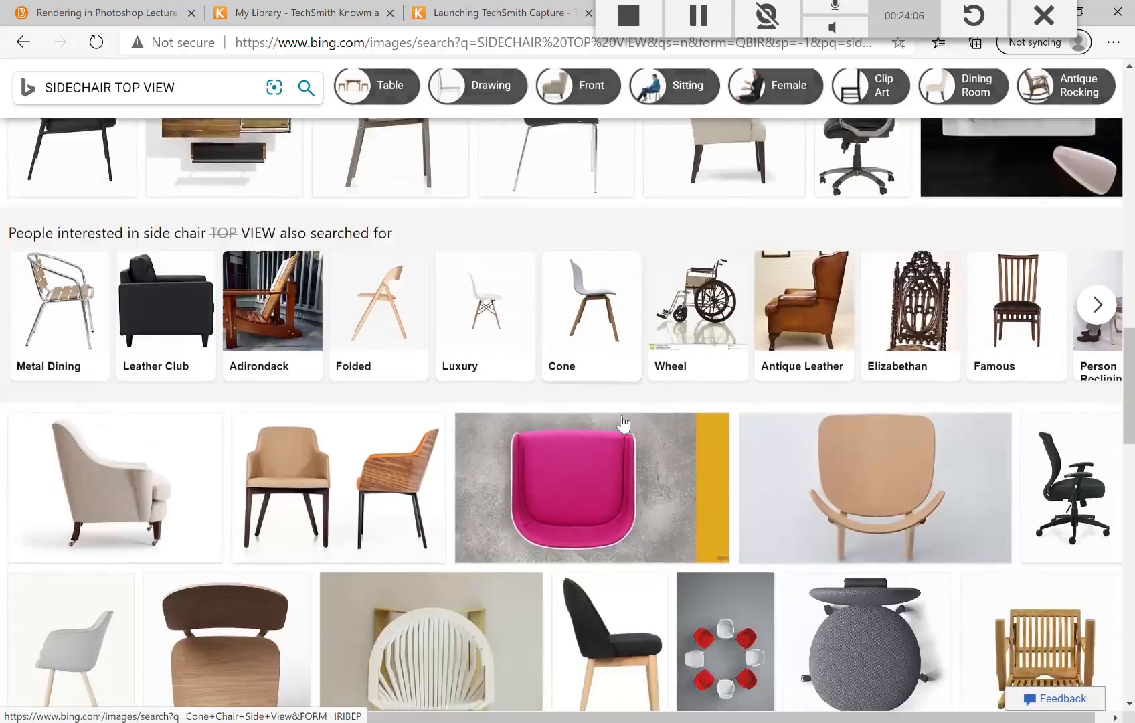
scroll(622, 424, down, 7)
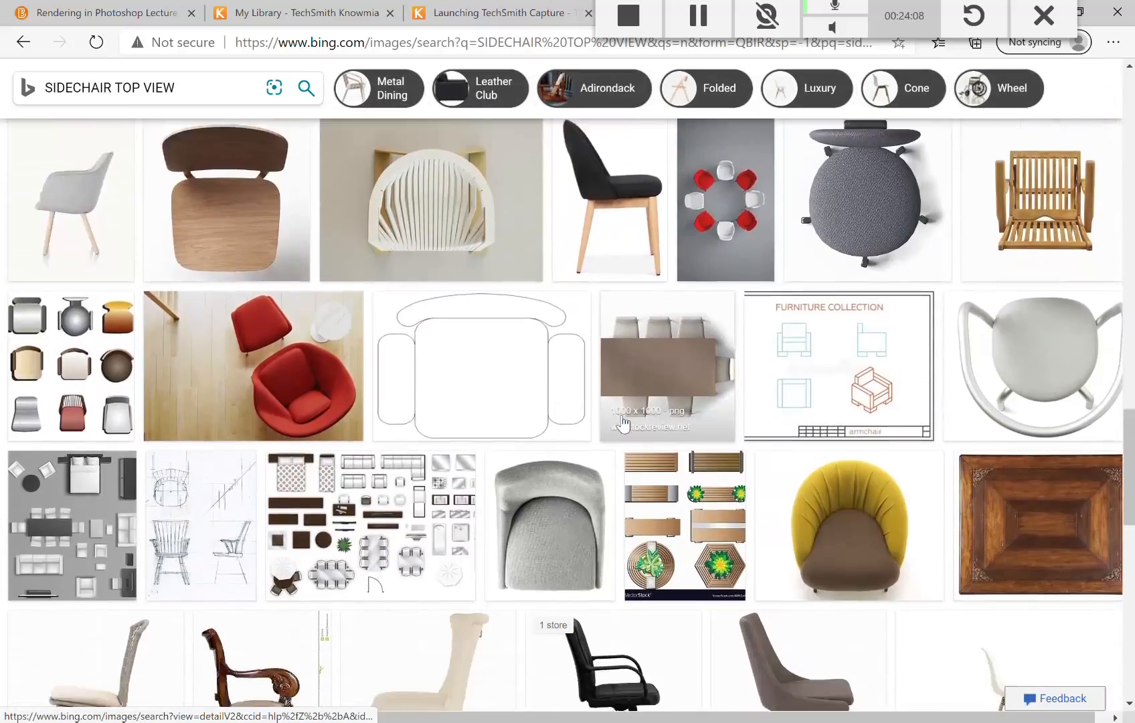
scroll(623, 424, down, 8)
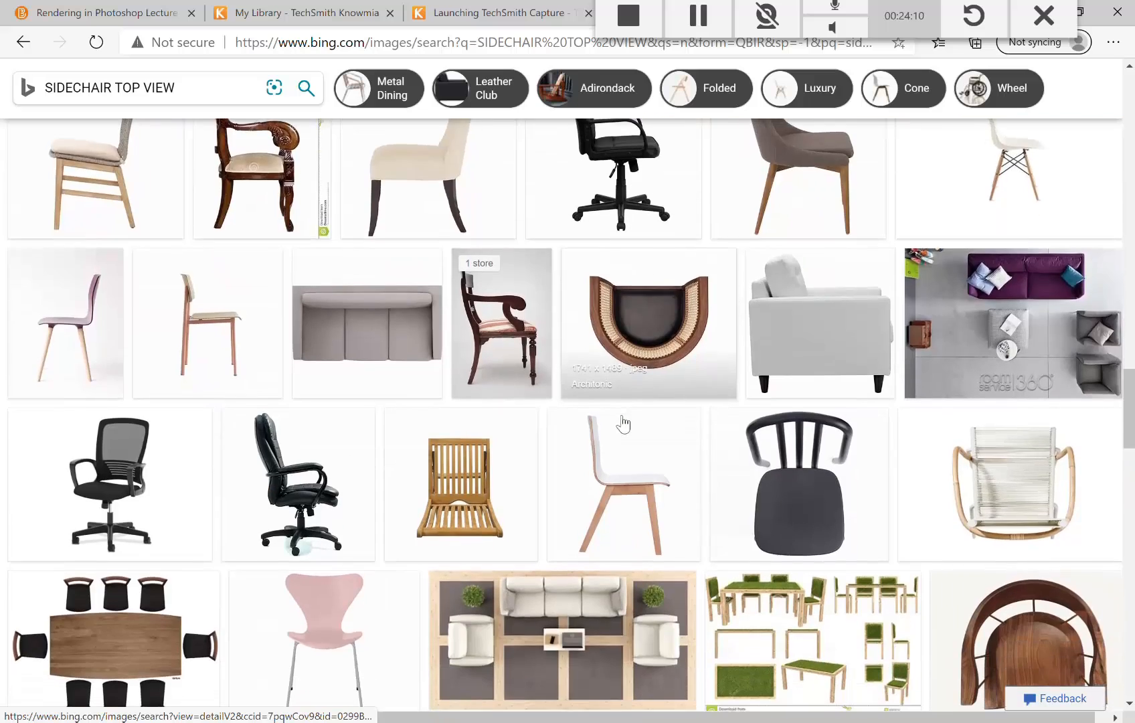
scroll(623, 424, down, 3)
scroll(623, 424, up, 1)
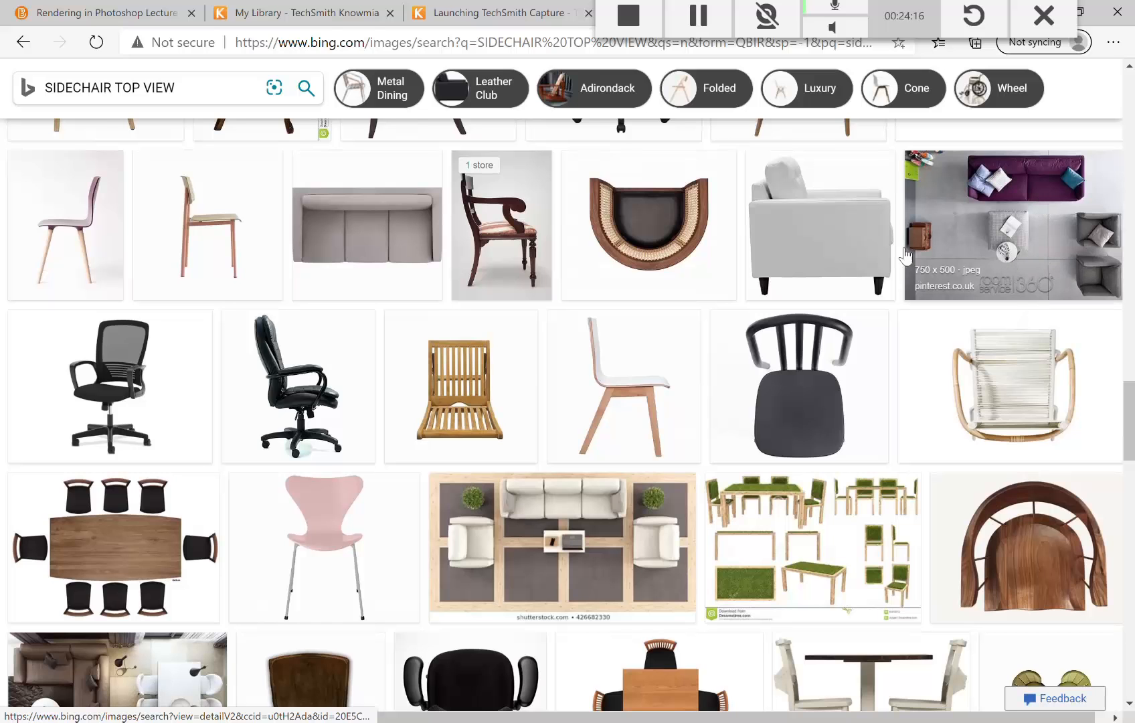
scroll(561, 513, down, 6)
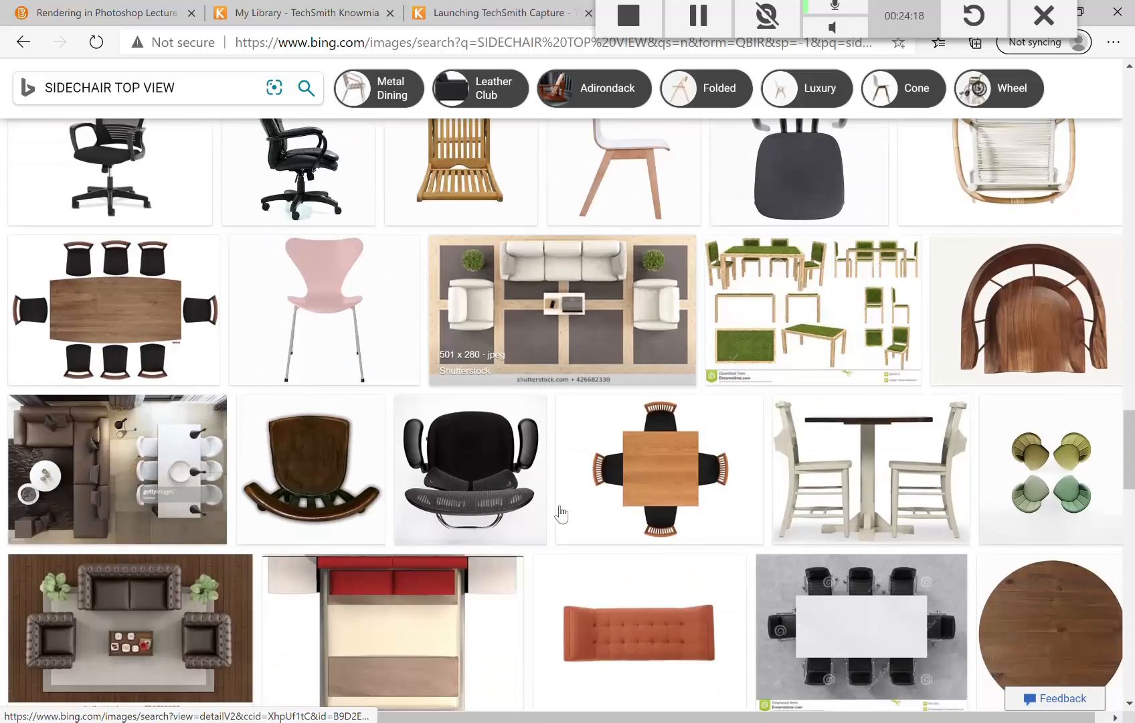
scroll(561, 513, down, 3)
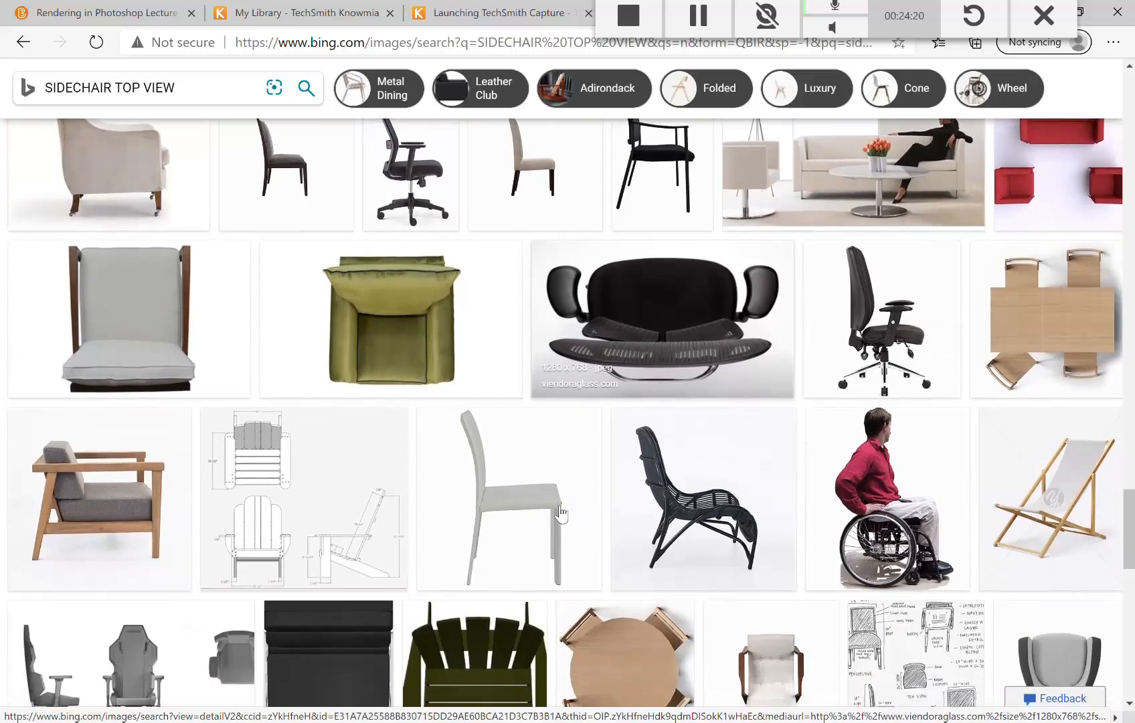
scroll(589, 494, down, 3)
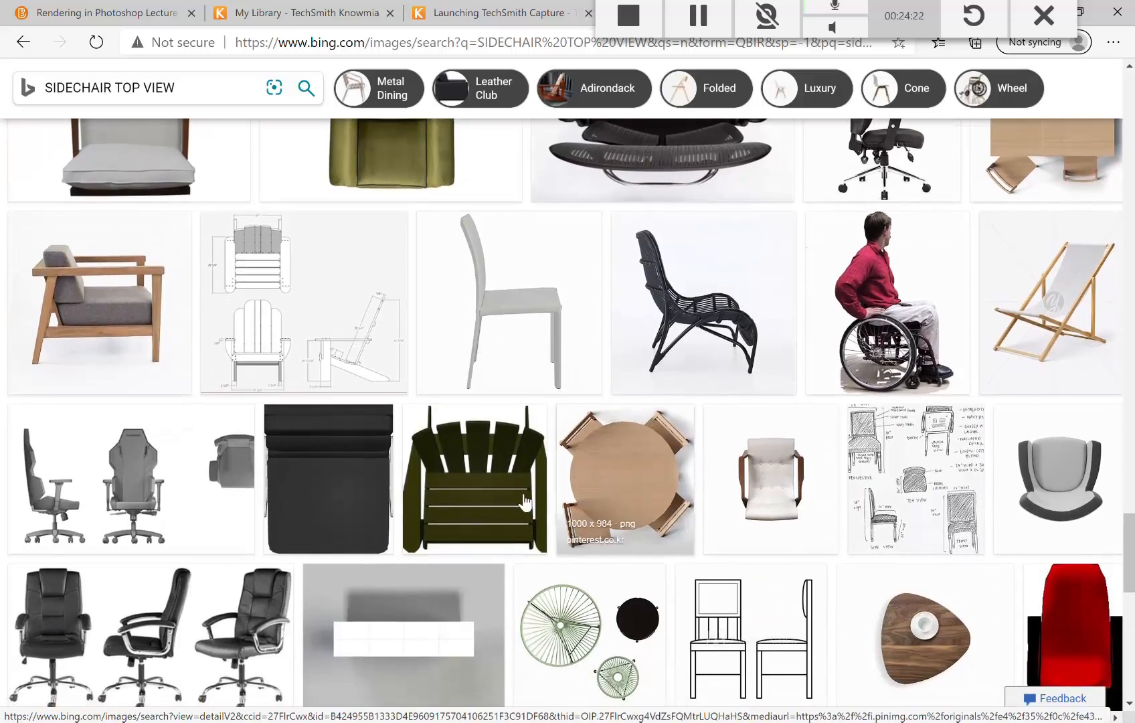
scroll(429, 493, down, 6)
scroll(429, 492, down, 2)
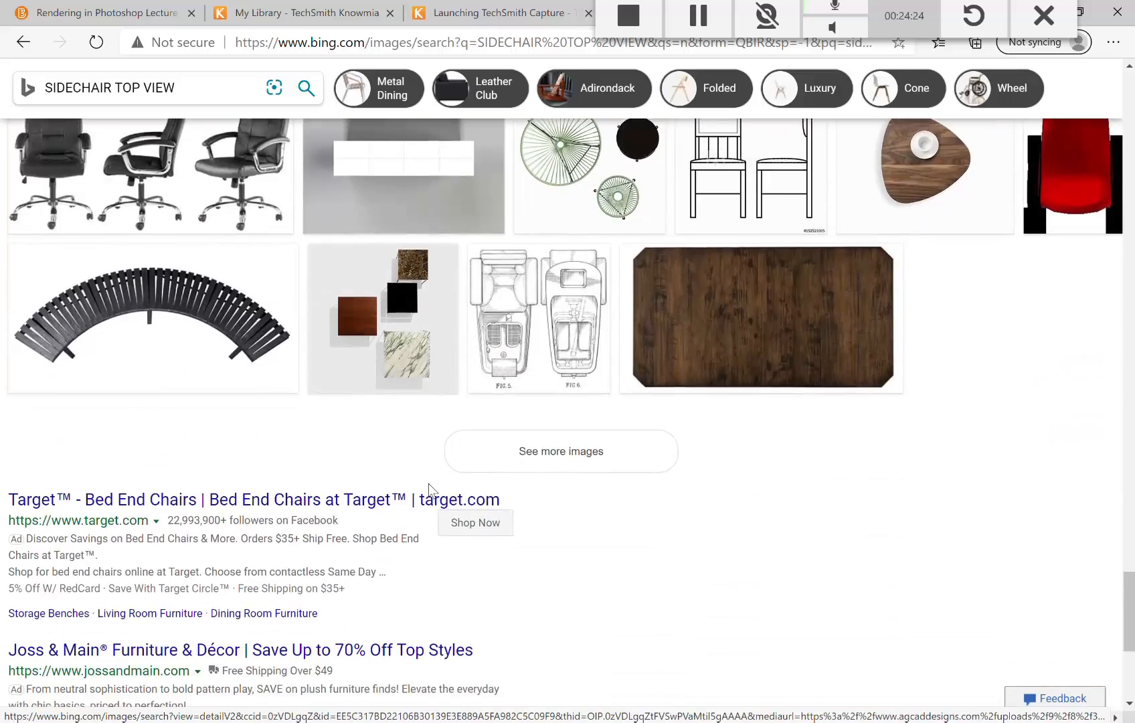
scroll(429, 492, up, 6)
scroll(429, 492, up, 5)
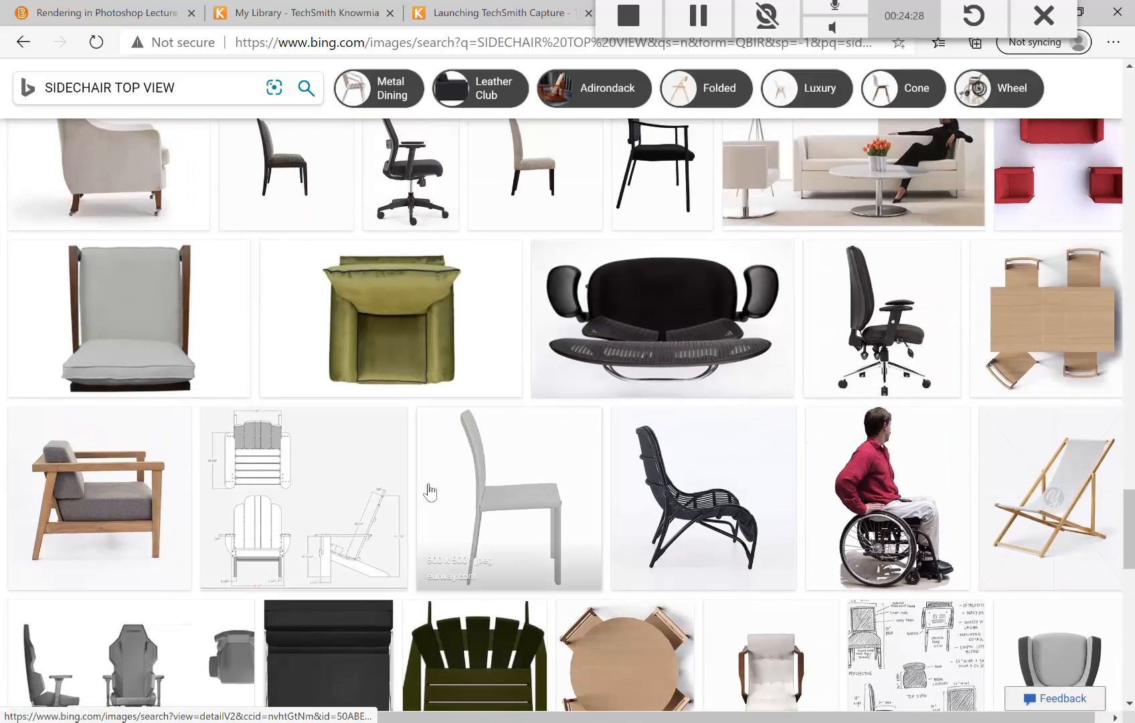
Step: Copy the enlarged grey cushioned chair photo and return to Photoshop
click(131, 335)
right_click(397, 346)
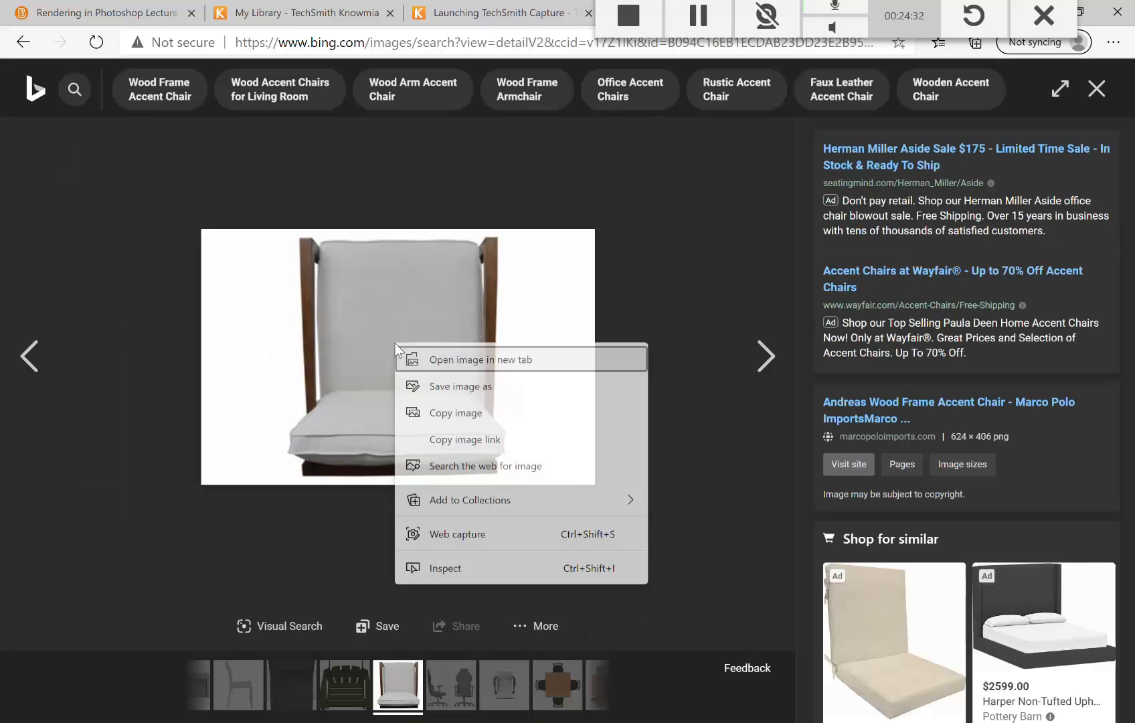
click(459, 415)
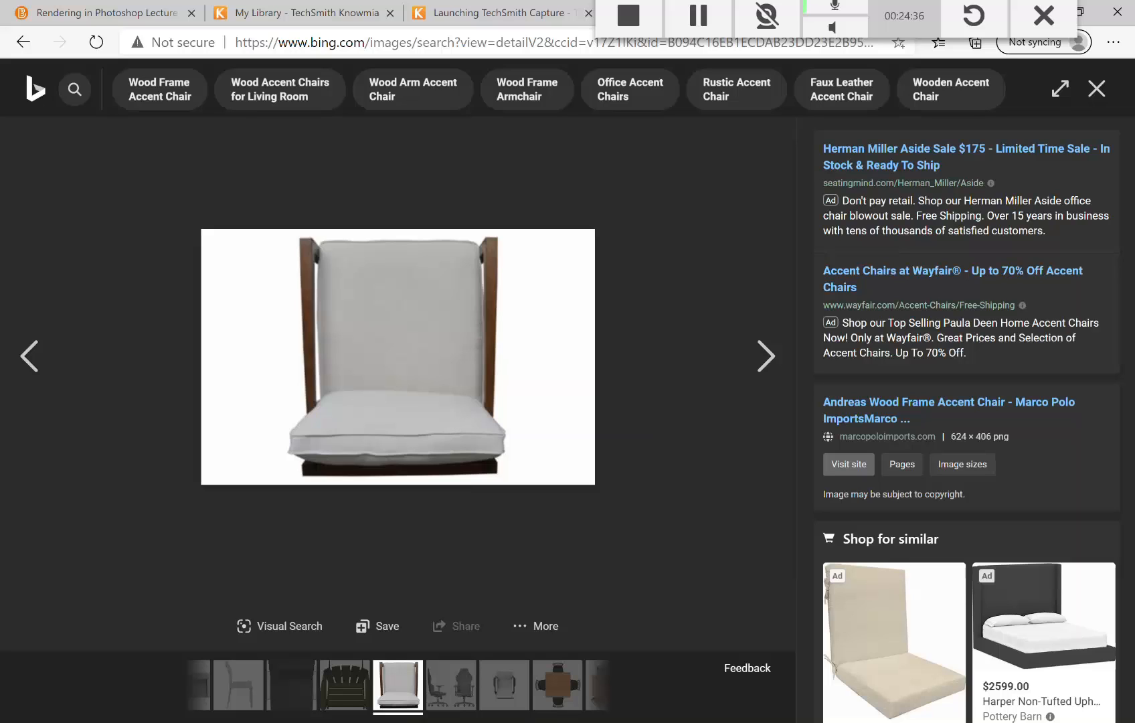
key(alt+Tab)
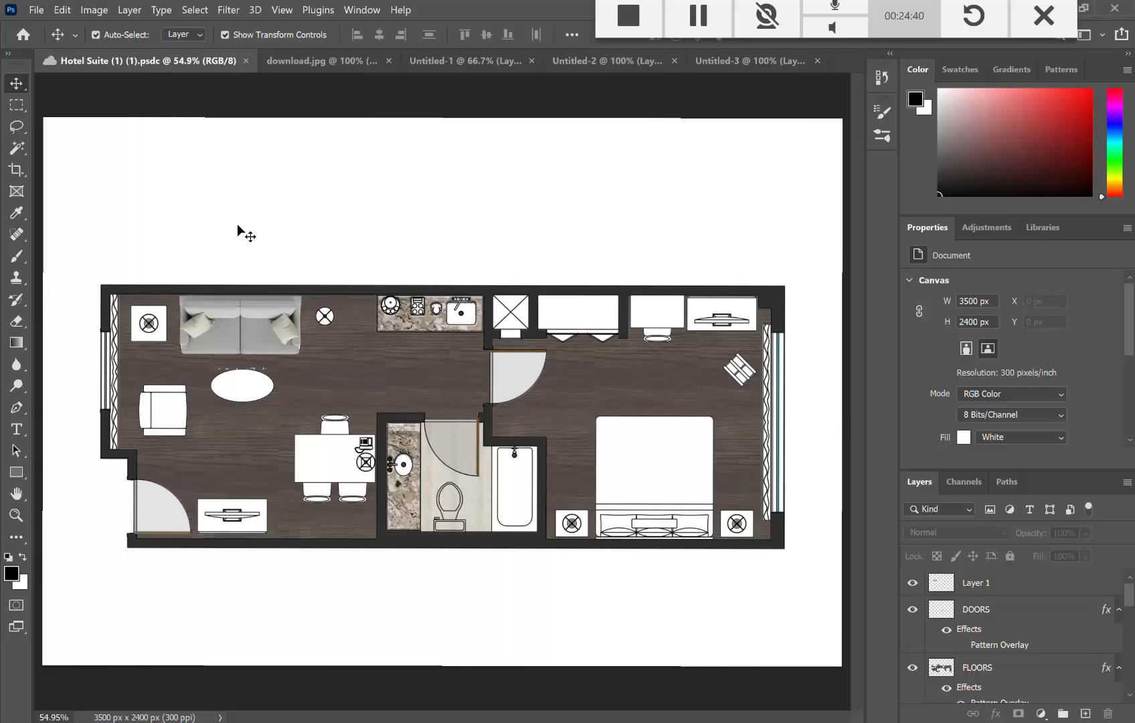
Step: Paste the grey chair as a new layer, then rotate it 180° and 90° counter-clockwise
key(ctrl+v)
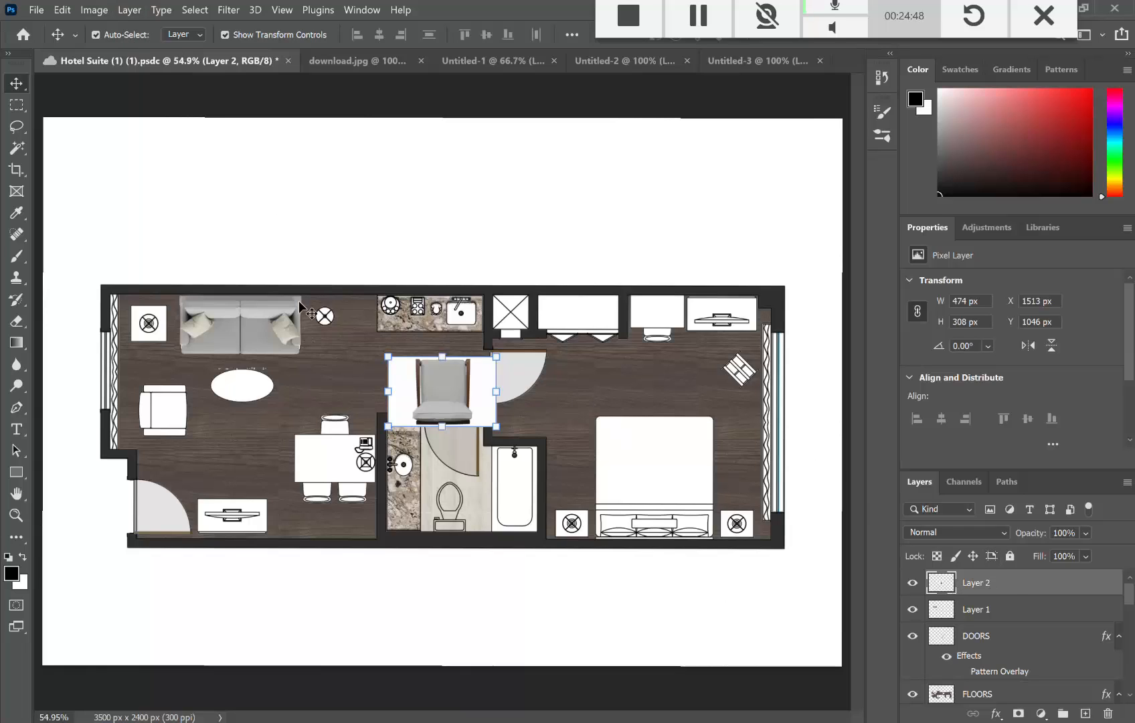
click(63, 9)
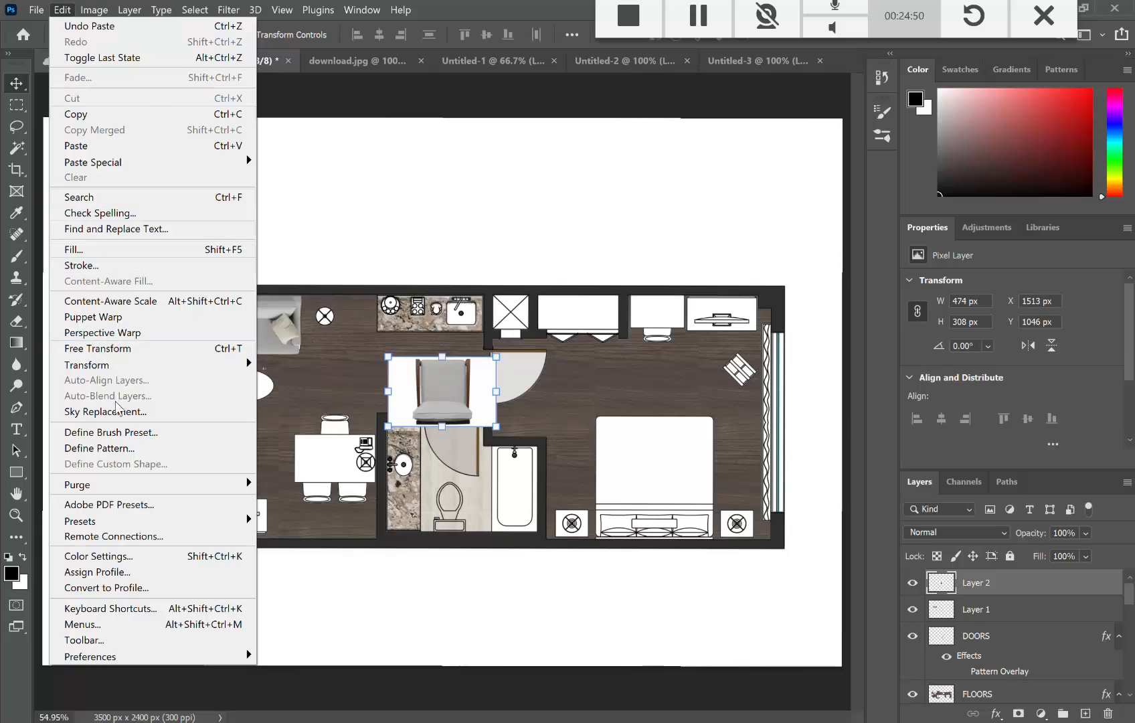
mouse_move(167, 365)
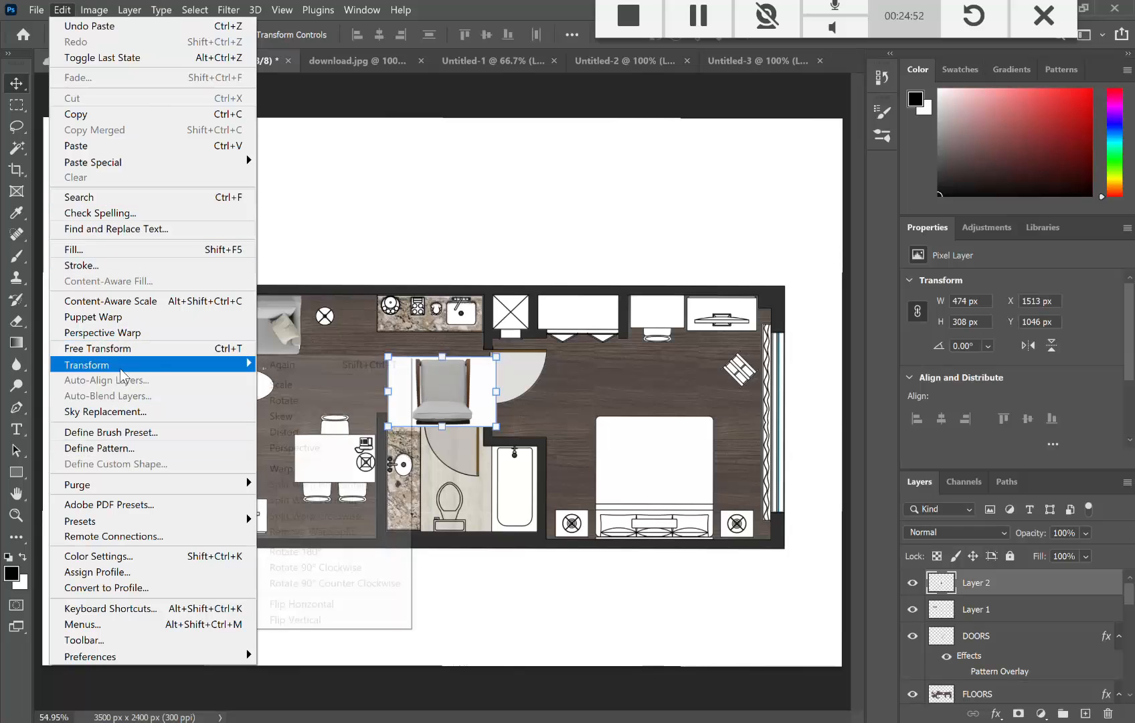
click(300, 549)
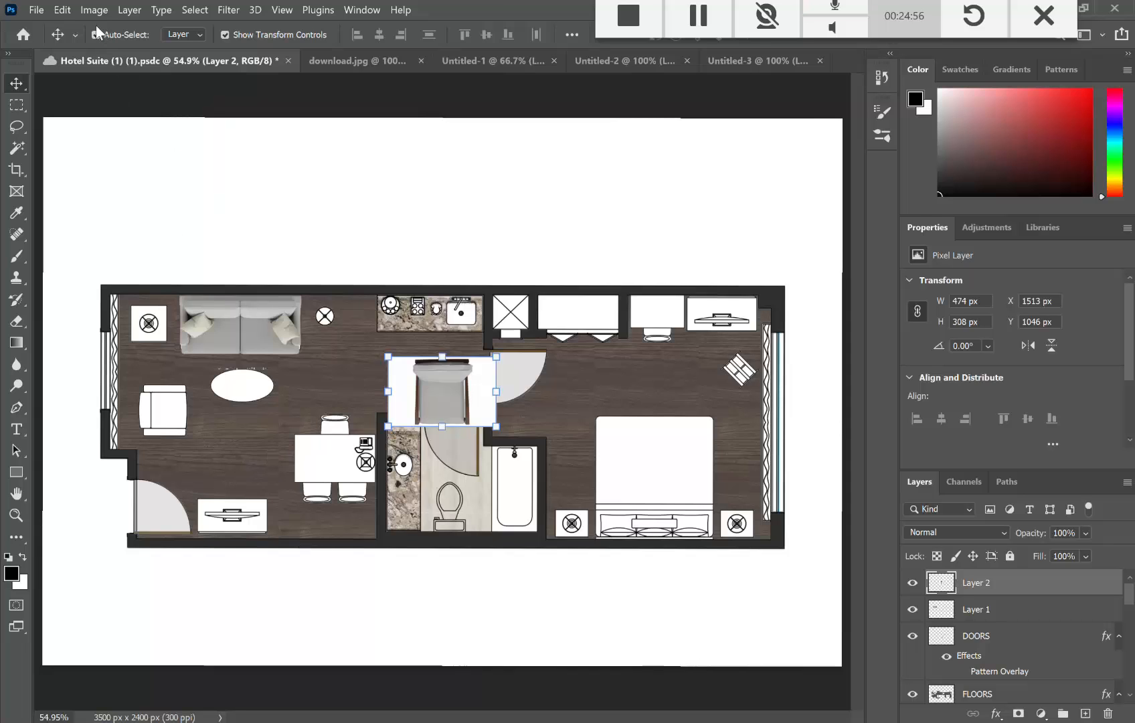
click(66, 10)
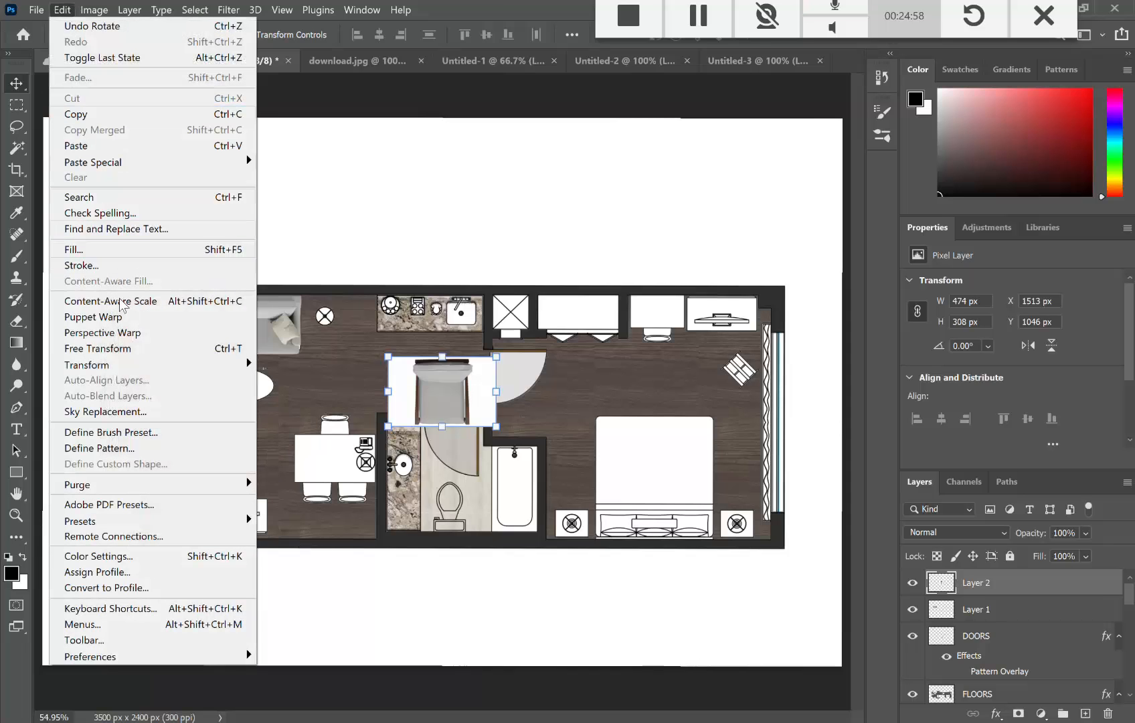
mouse_move(130, 365)
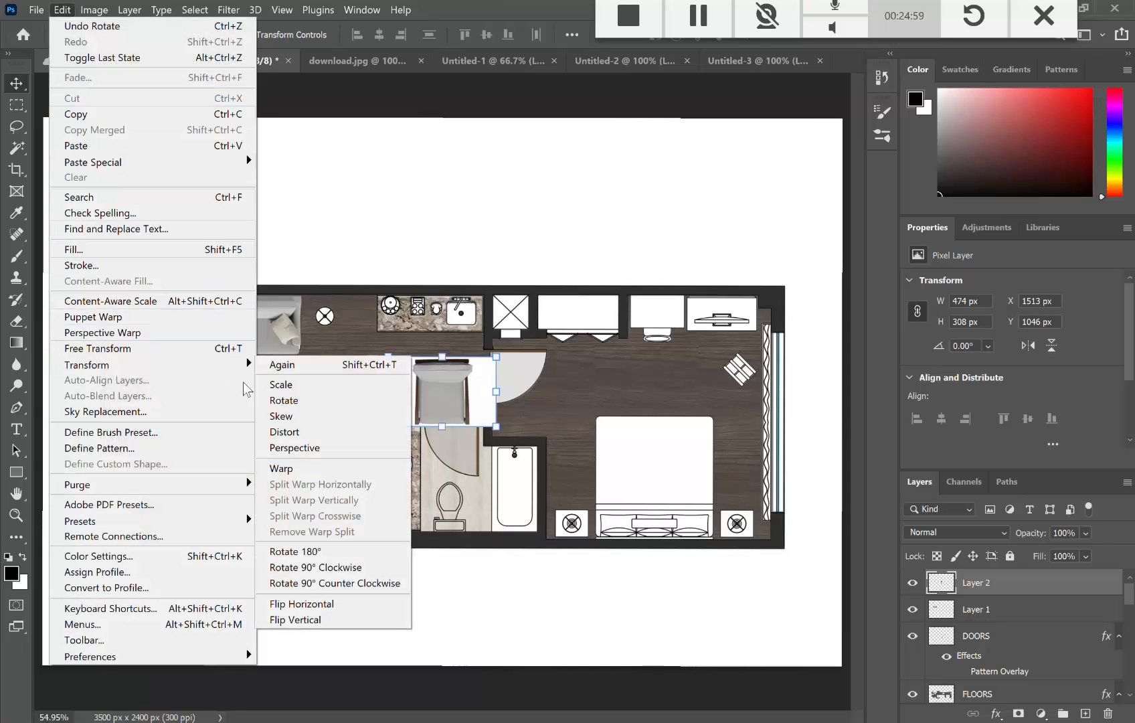
click(335, 583)
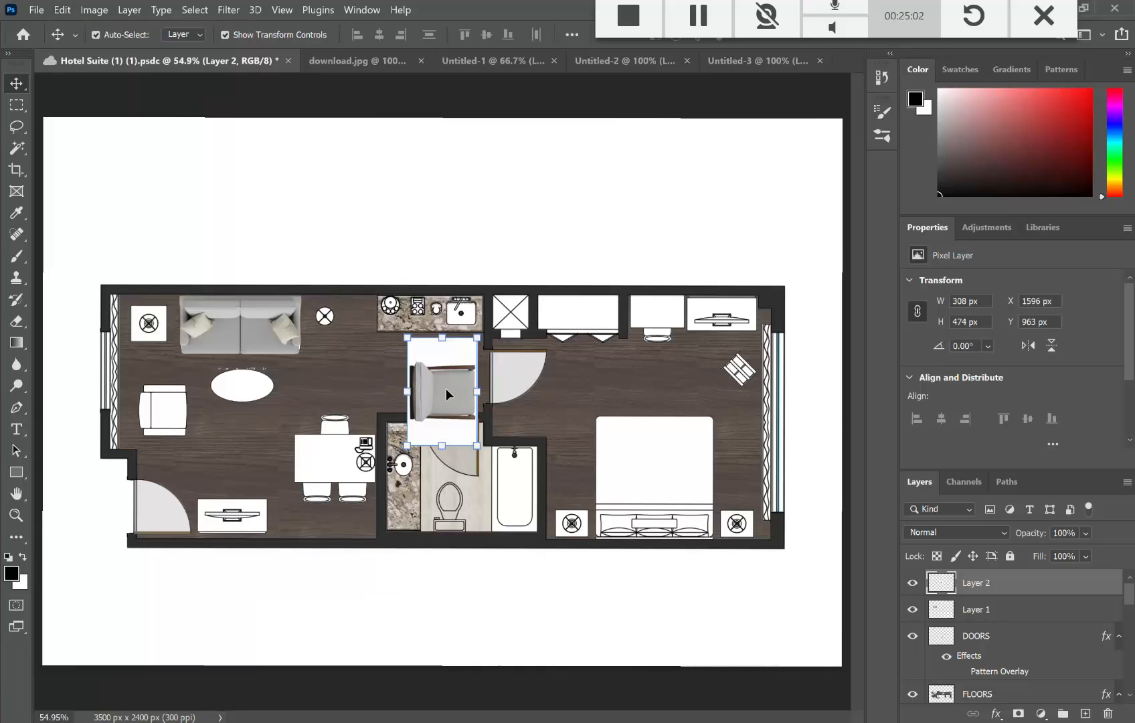
Step: Move the chair into the living area by the left wall and shrink it to about 75%
drag(441, 391, 197, 413)
drag(169, 366, 165, 382)
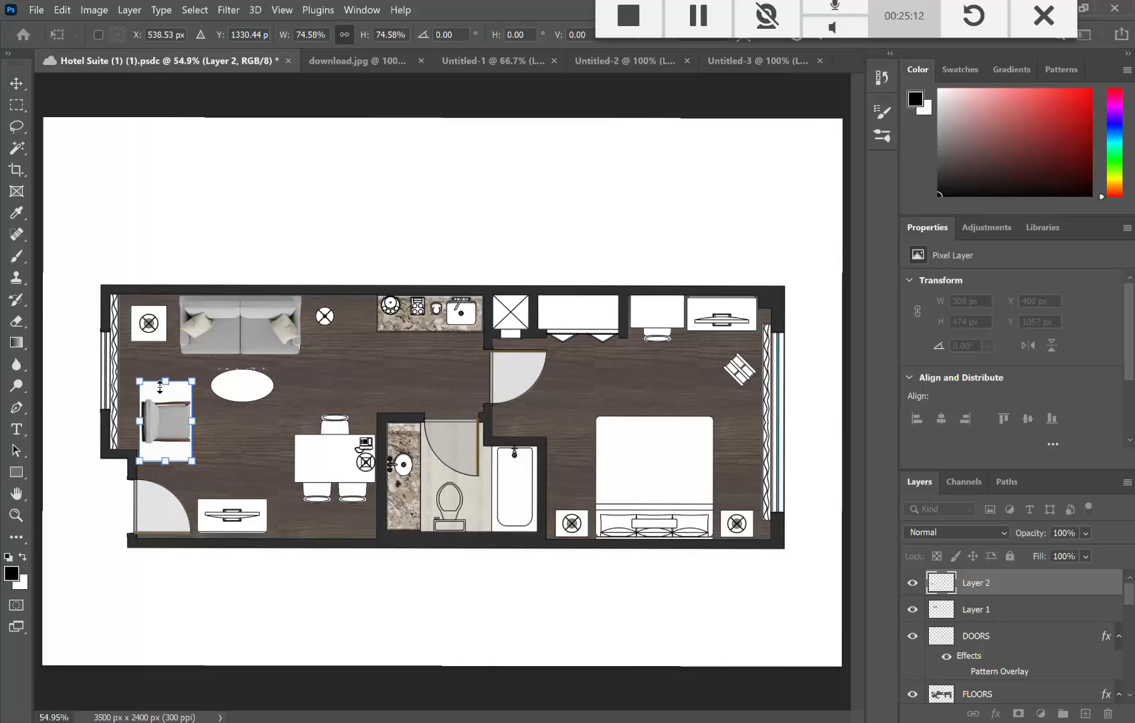
key(Return)
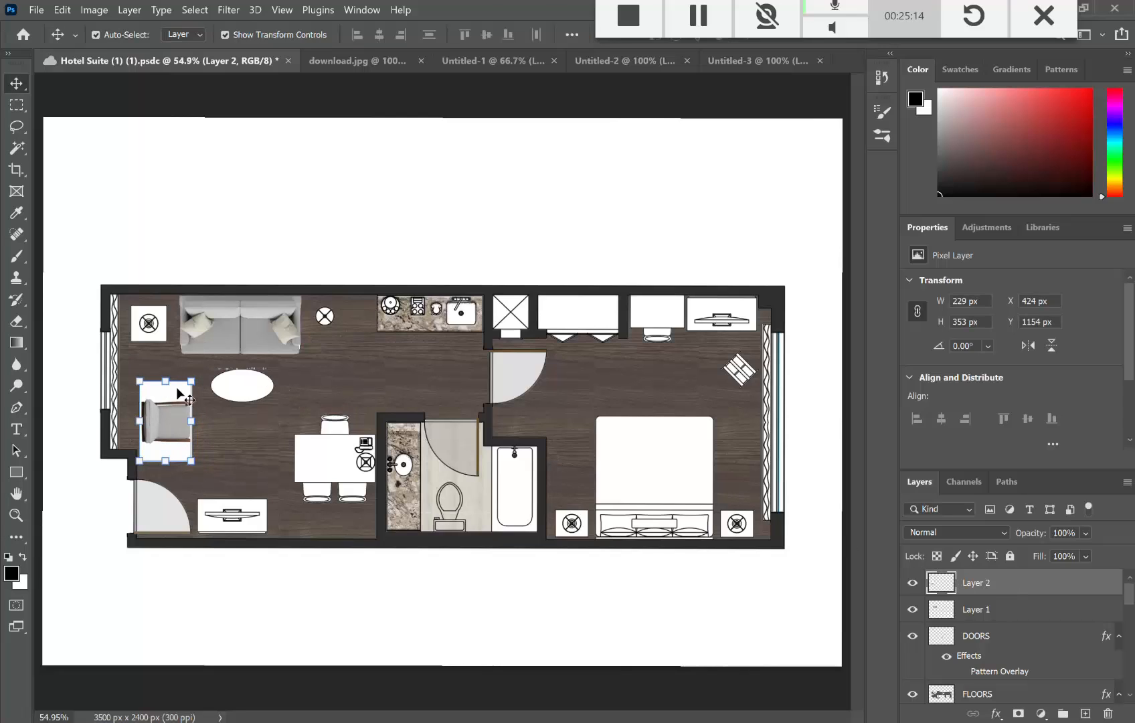
Step: Select and delete the white background around the chair, then deselect
click(15, 150)
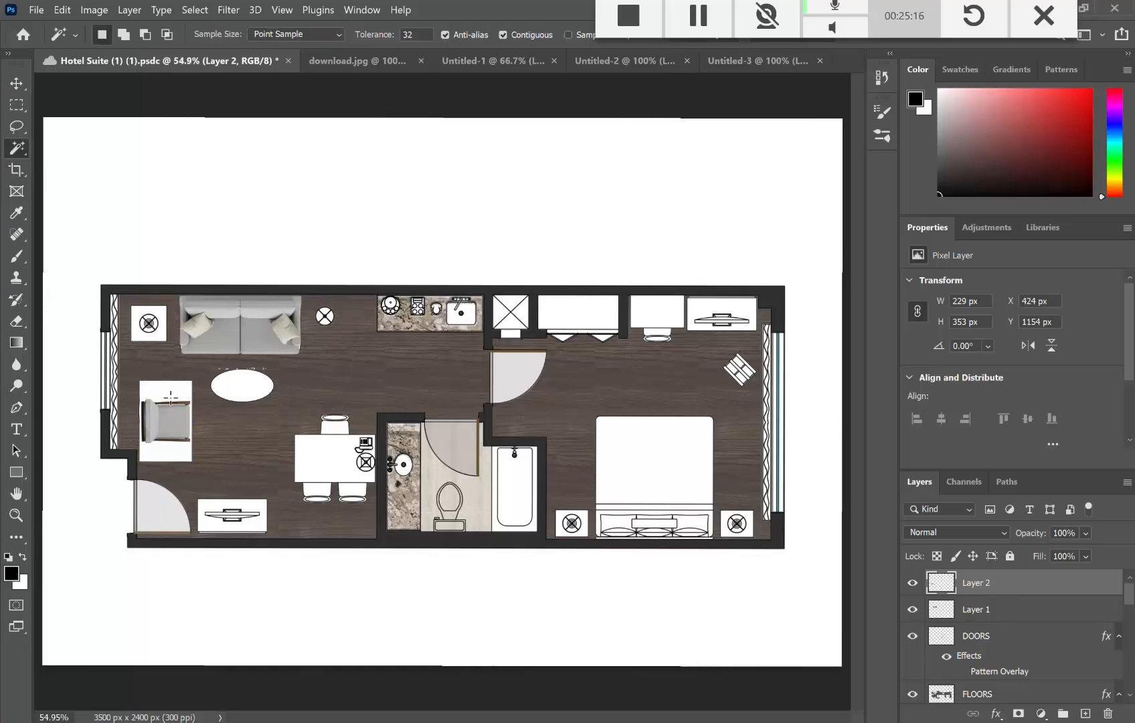
click(172, 402)
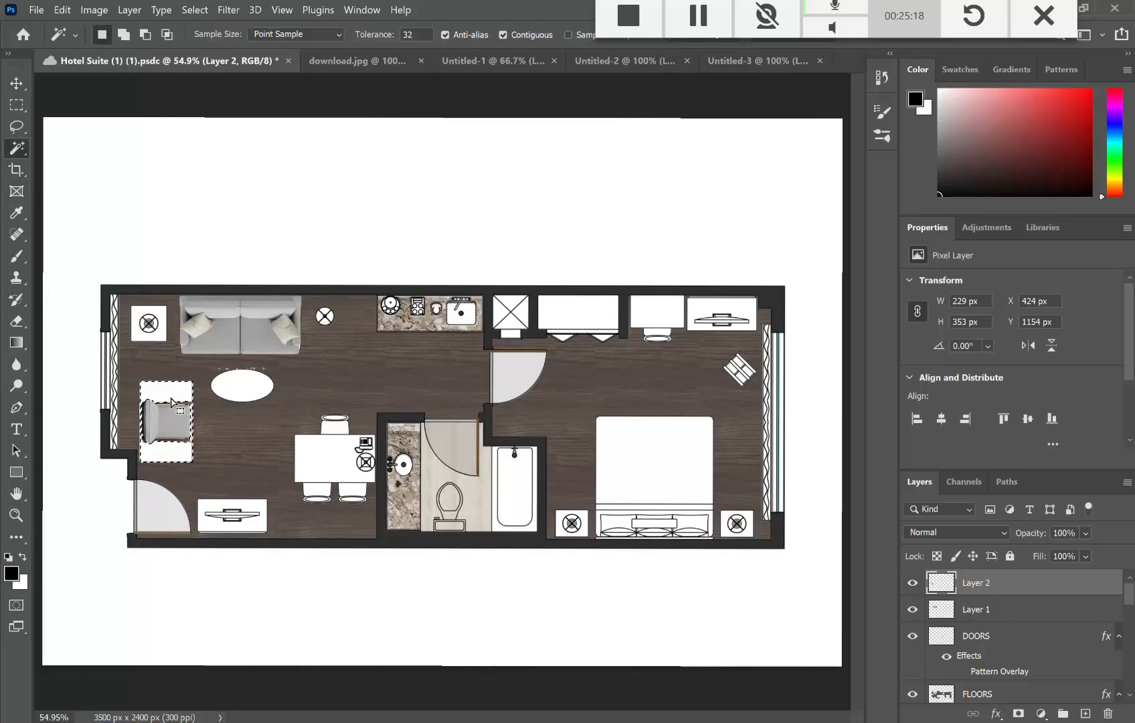
key(Delete)
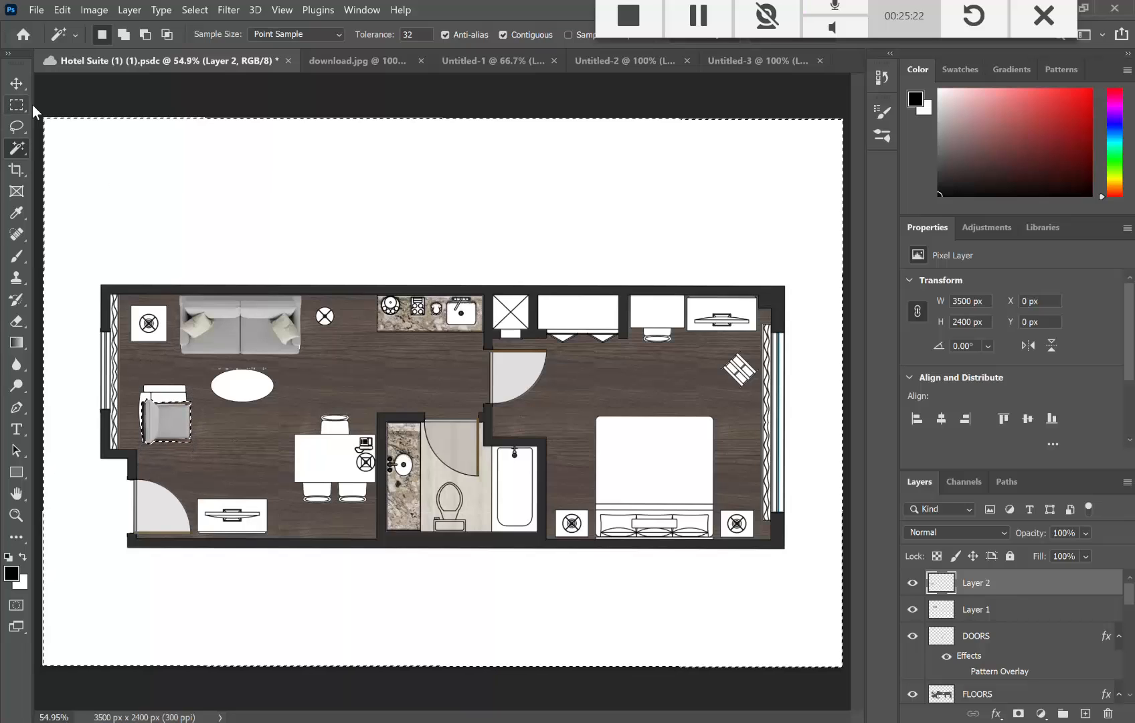
key(ctrl+d)
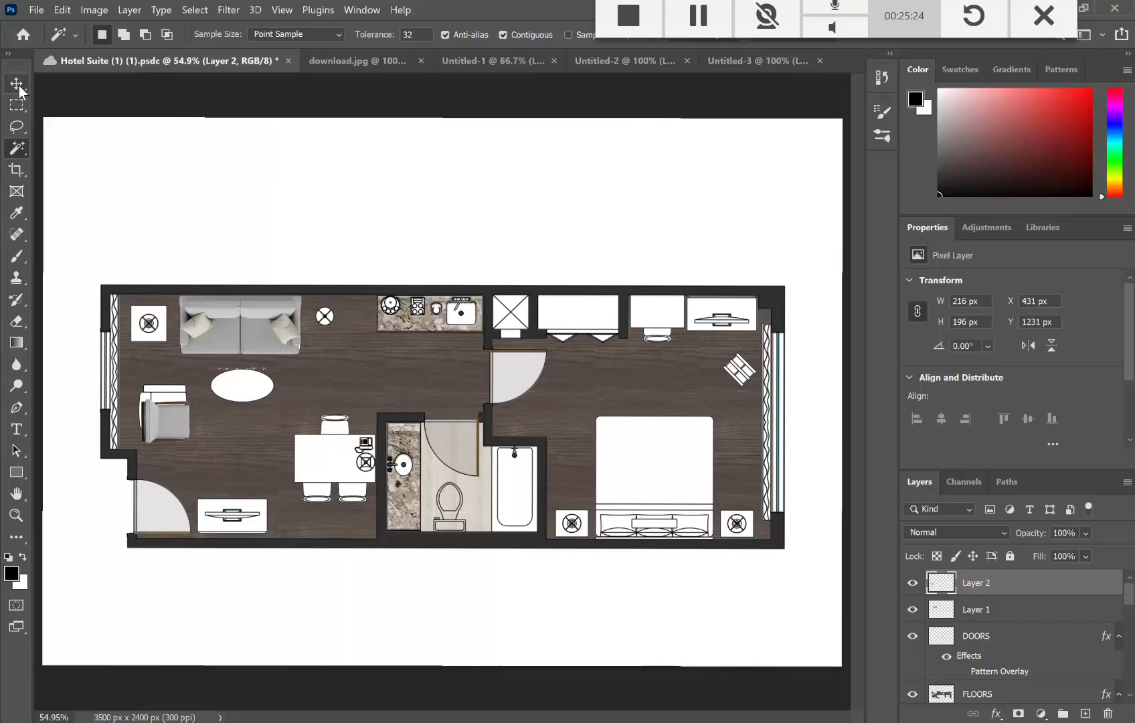
Step: Position the chair facing the oval coffee table and commit the placement
click(17, 84)
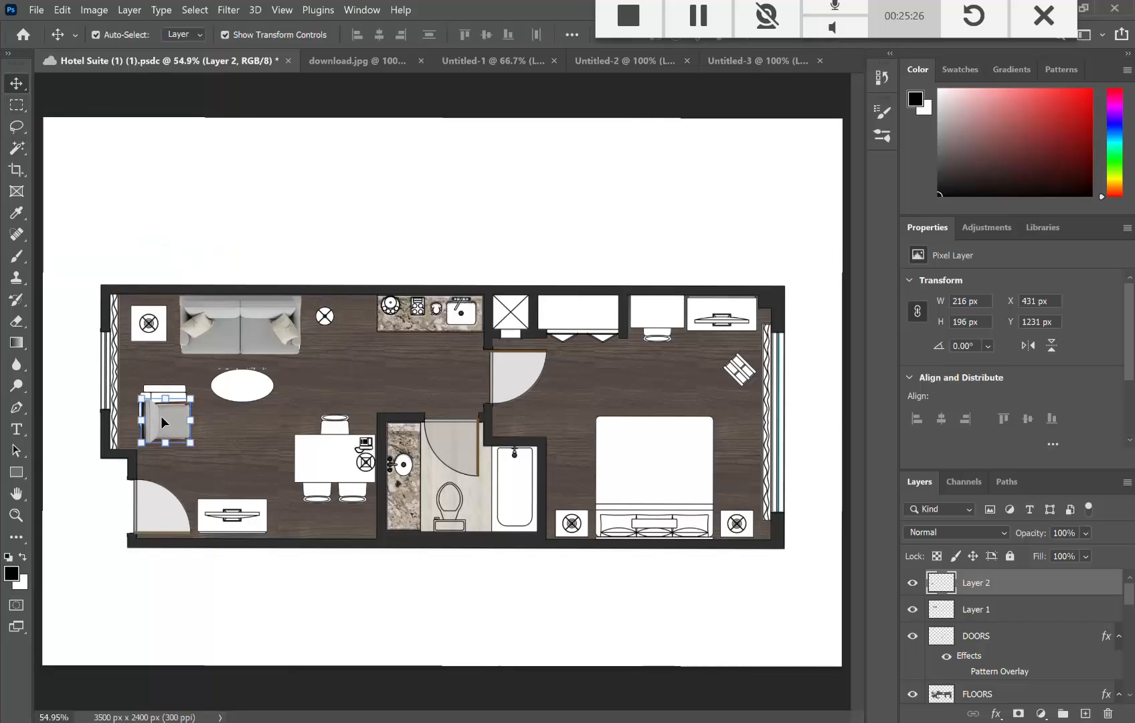
drag(163, 421, 163, 381)
key(Return)
key(Return)
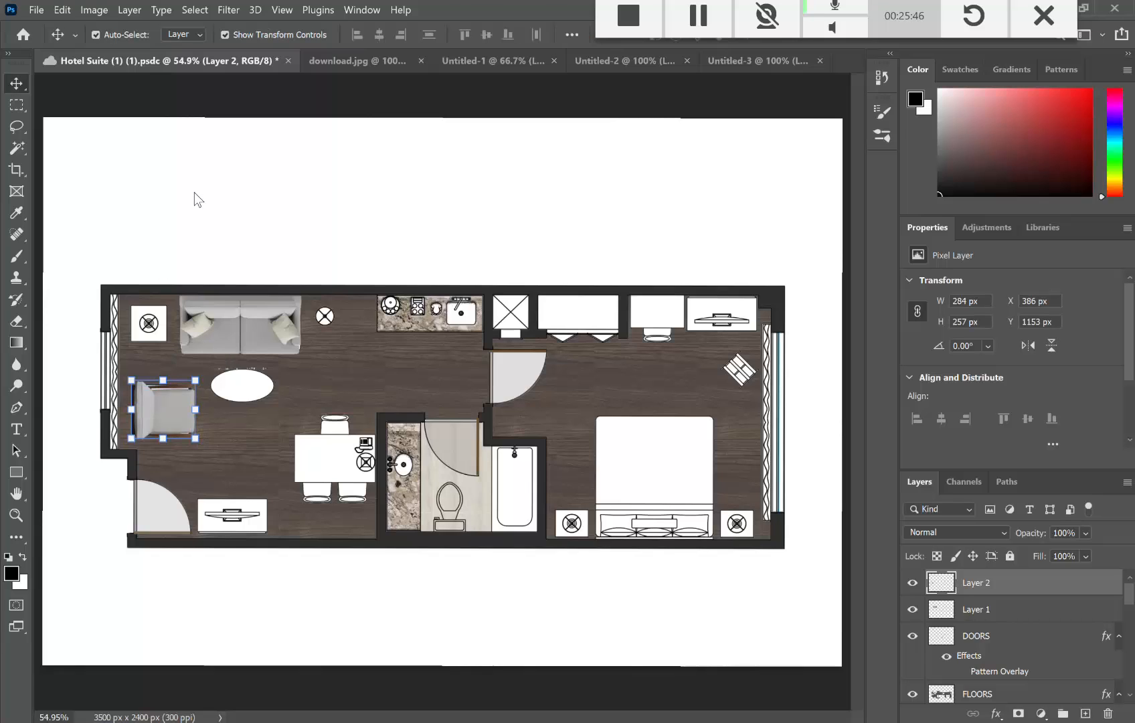
click(170, 111)
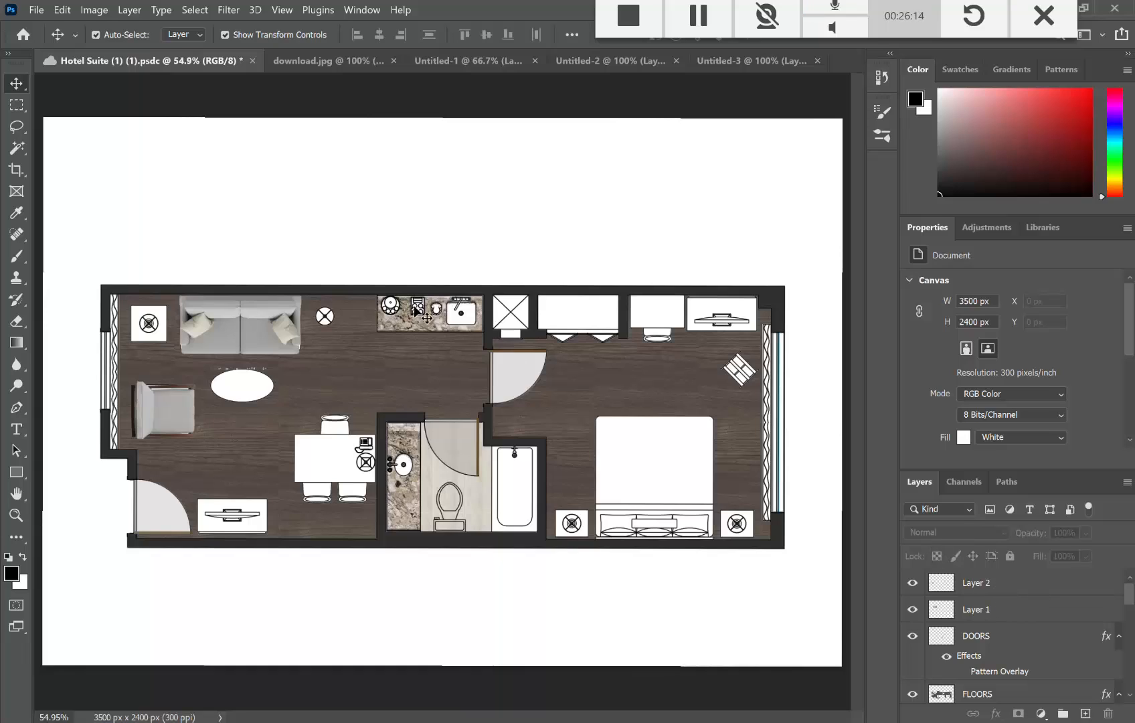
Step: Merge Layer 1 and Layer 2 into a single furniture layer
click(1033, 590)
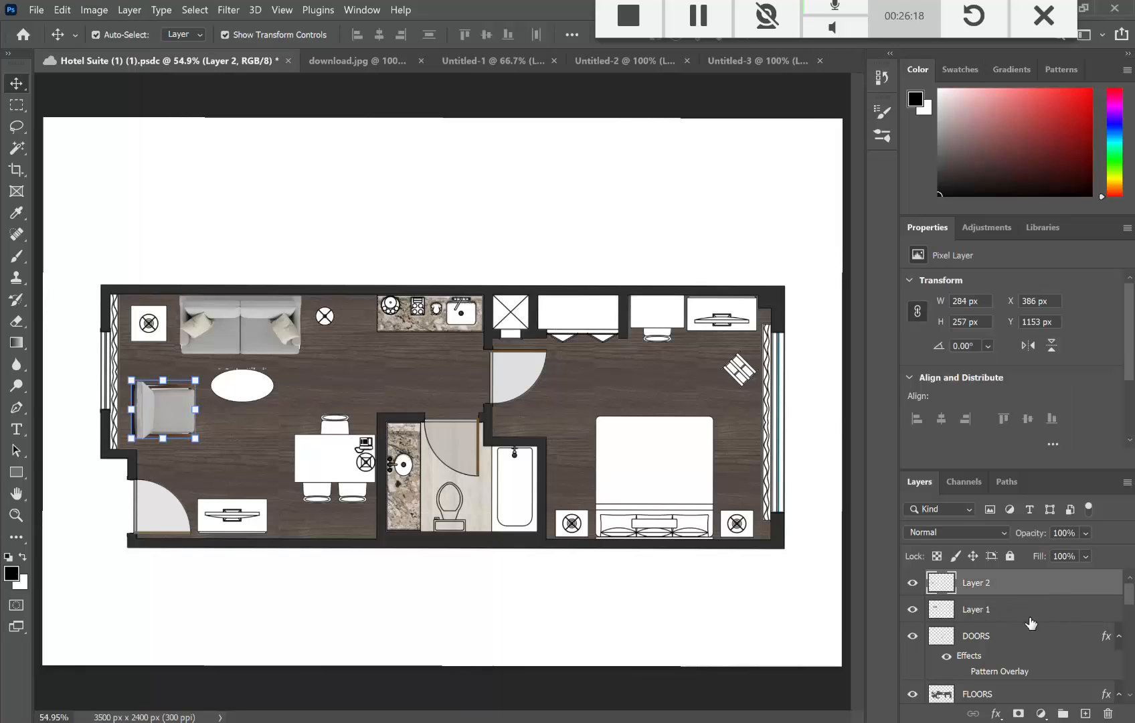
shift+click(1055, 616)
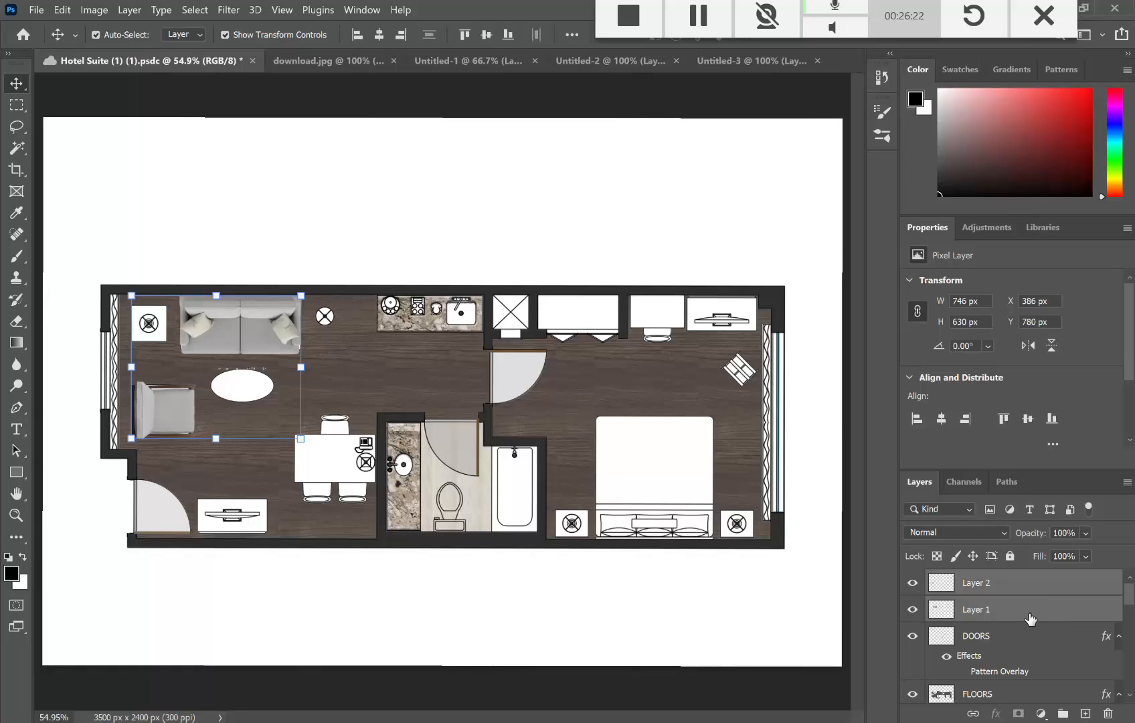
right_click(1029, 614)
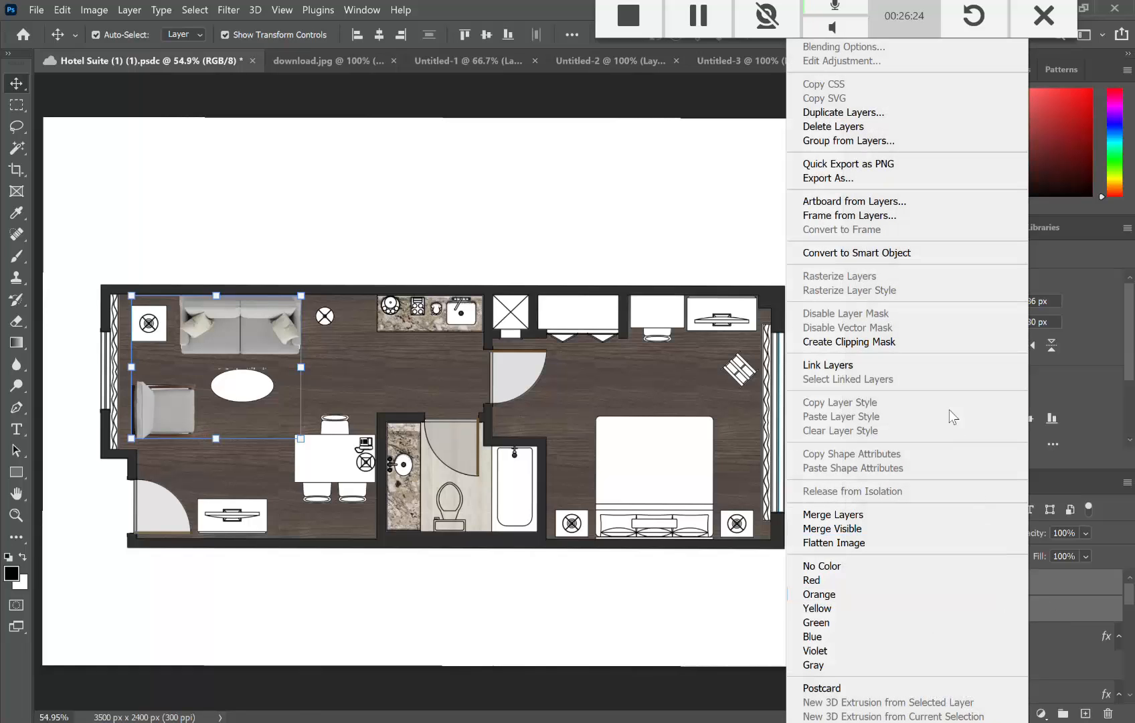
click(854, 514)
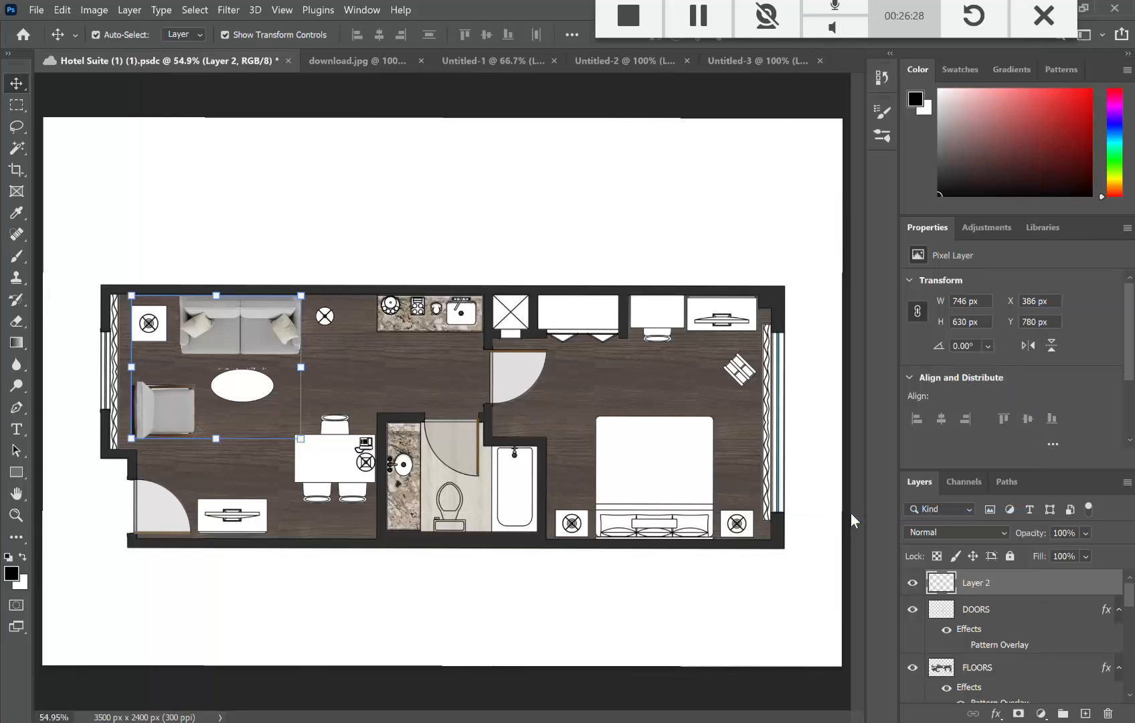
Step: Rename the merged layer to 'SOFT LIVING RM FURN'
click(129, 10)
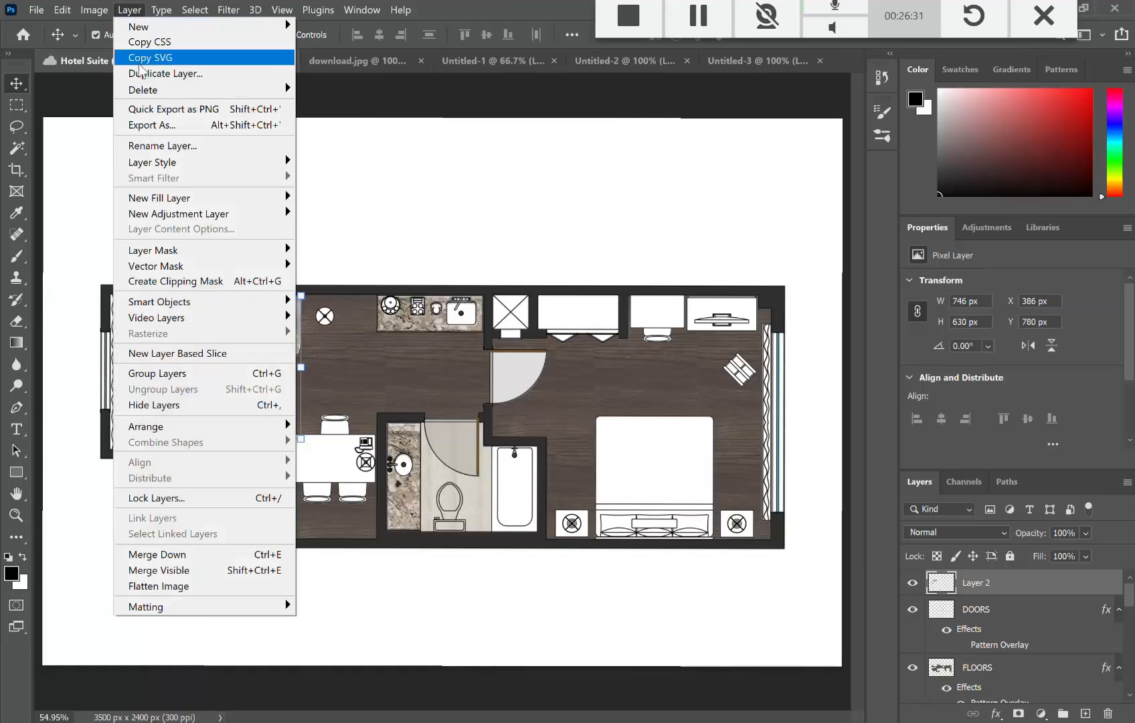
click(152, 145)
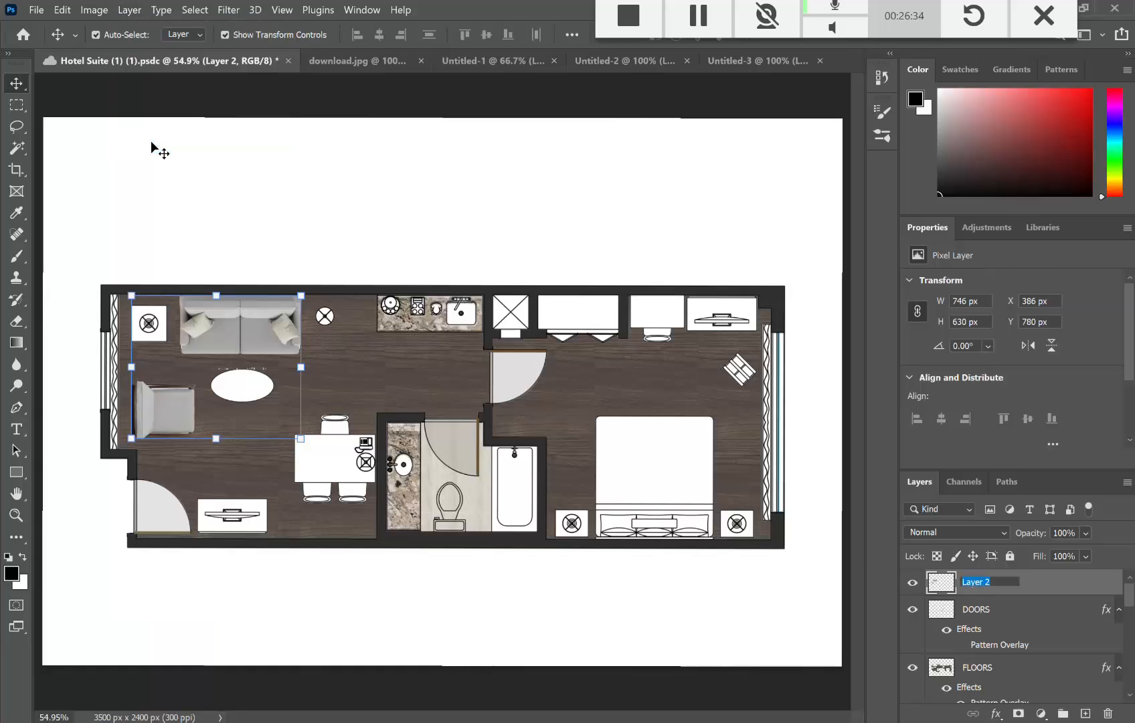
text(F)
text(URN.)
key(BackSpace)
key(BackSpace)
key(BackSpace)
key(BackSpace)
text(SOFT LIVING RM)
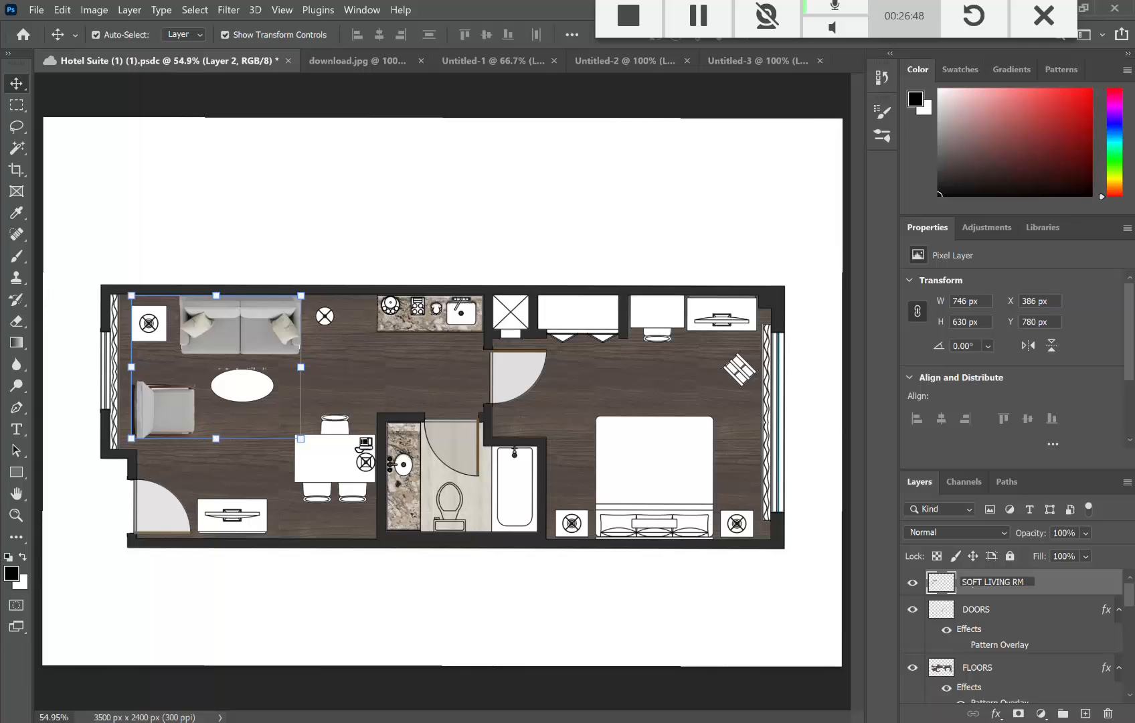
text( FURN)
key(Return)
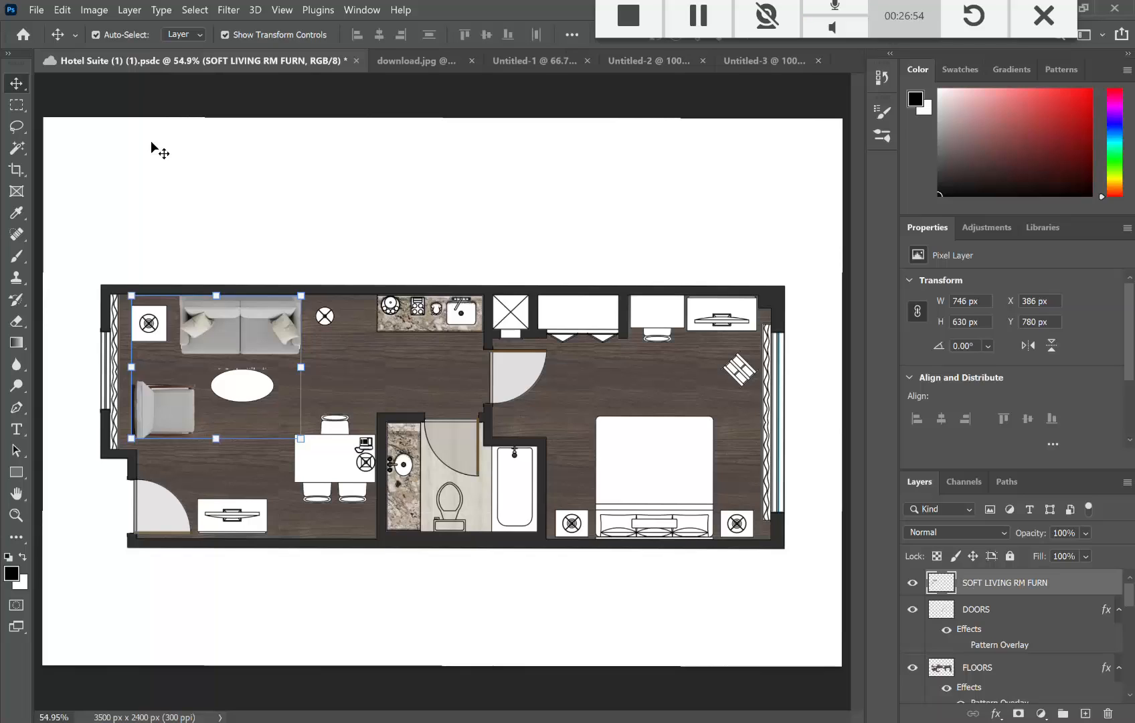
Step: Open Blending Options for the SOFT LIVING RM FURN layer
click(436, 229)
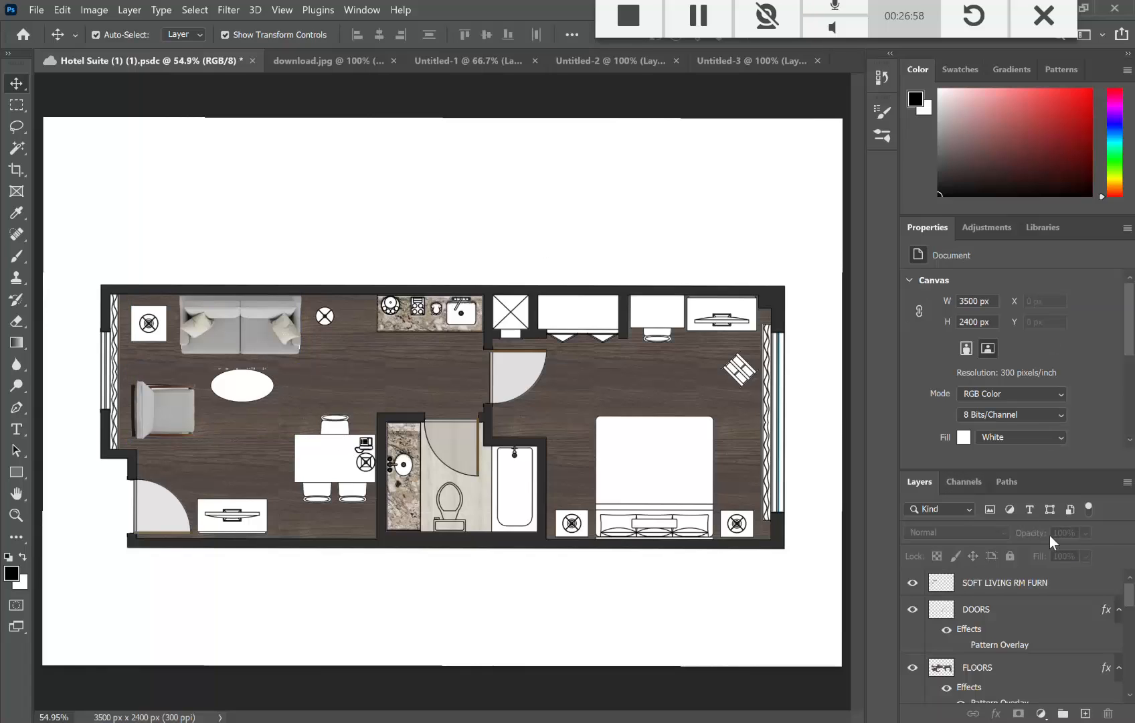
click(1061, 585)
right_click(1061, 585)
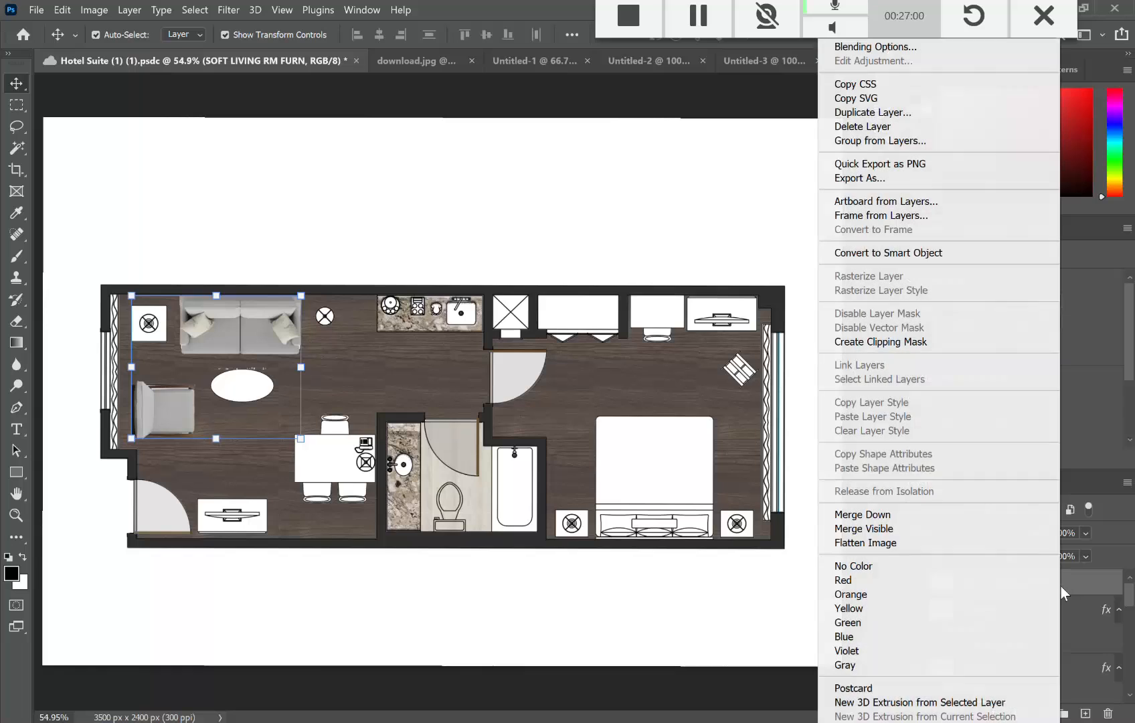
click(889, 46)
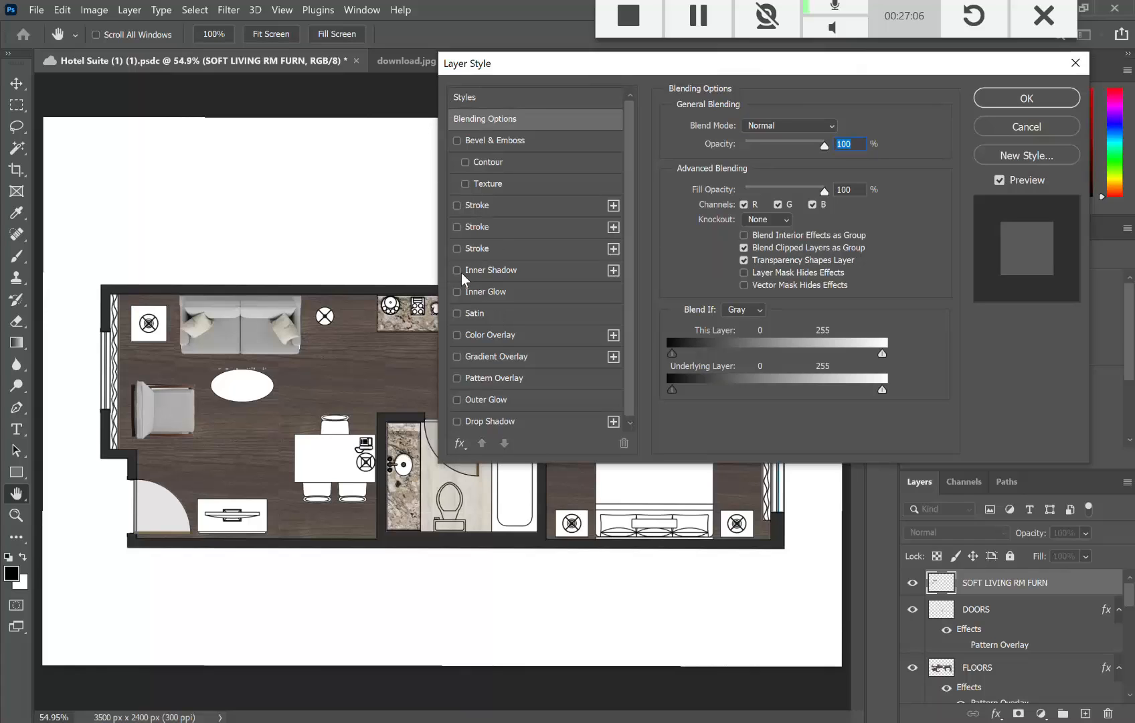
Step: Enable a drop shadow with 15% spread and 57 px size, adjusting its distance
click(458, 422)
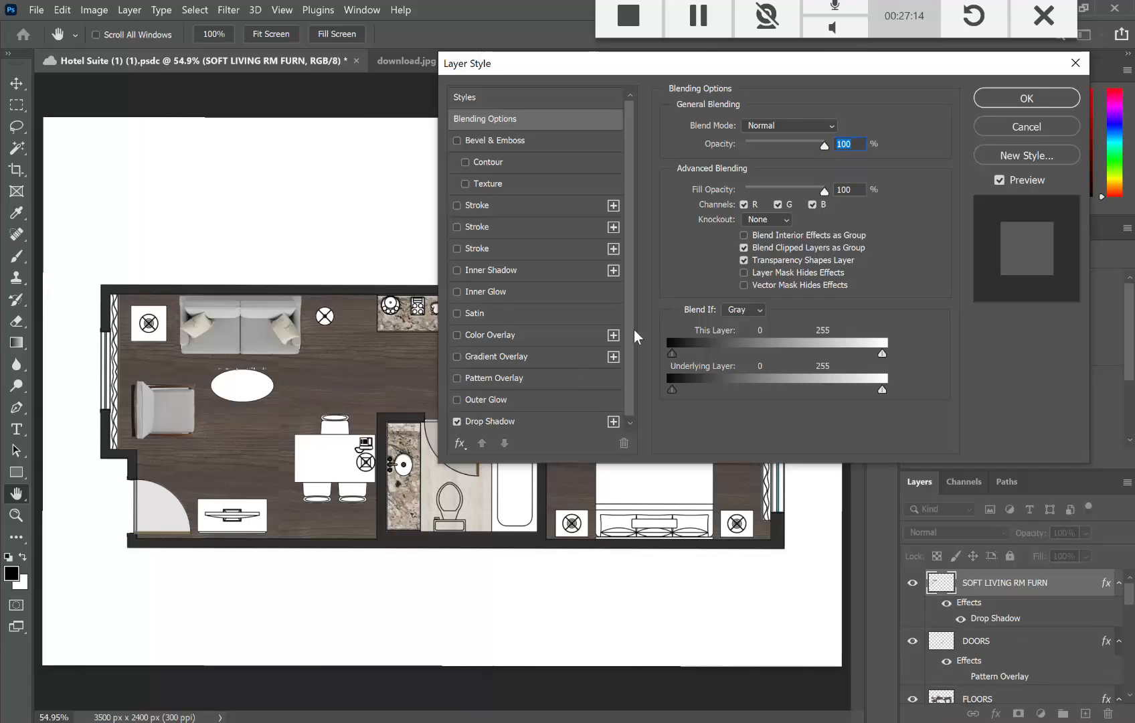
click(613, 425)
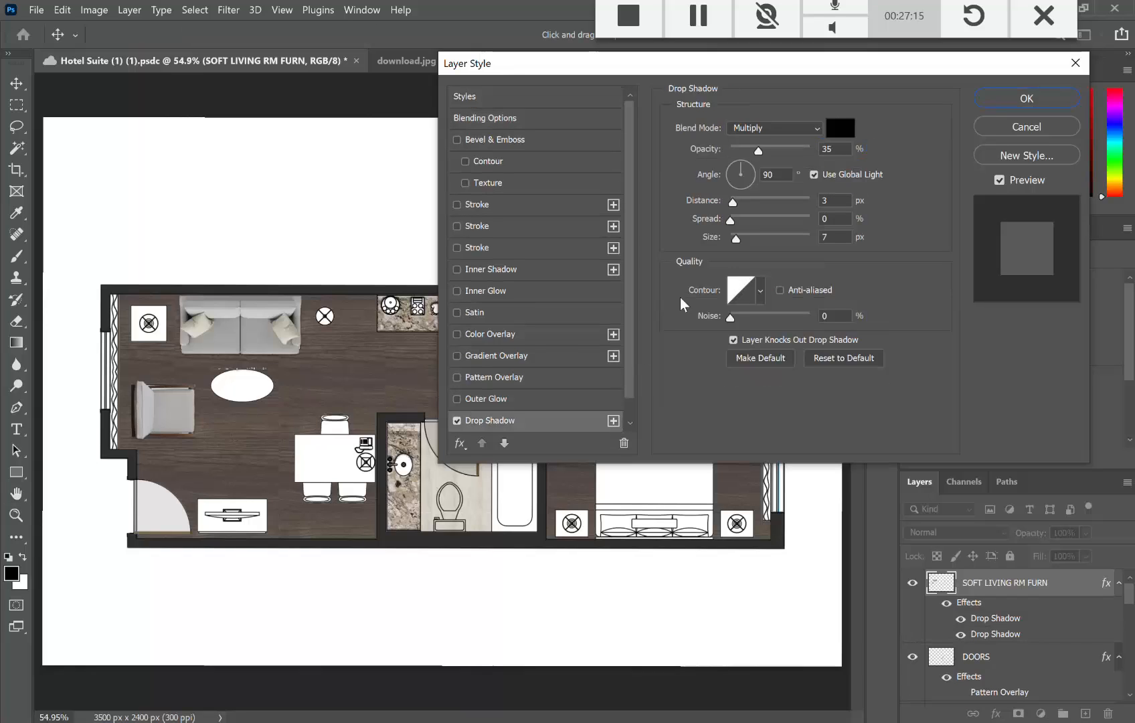
drag(735, 223, 757, 204)
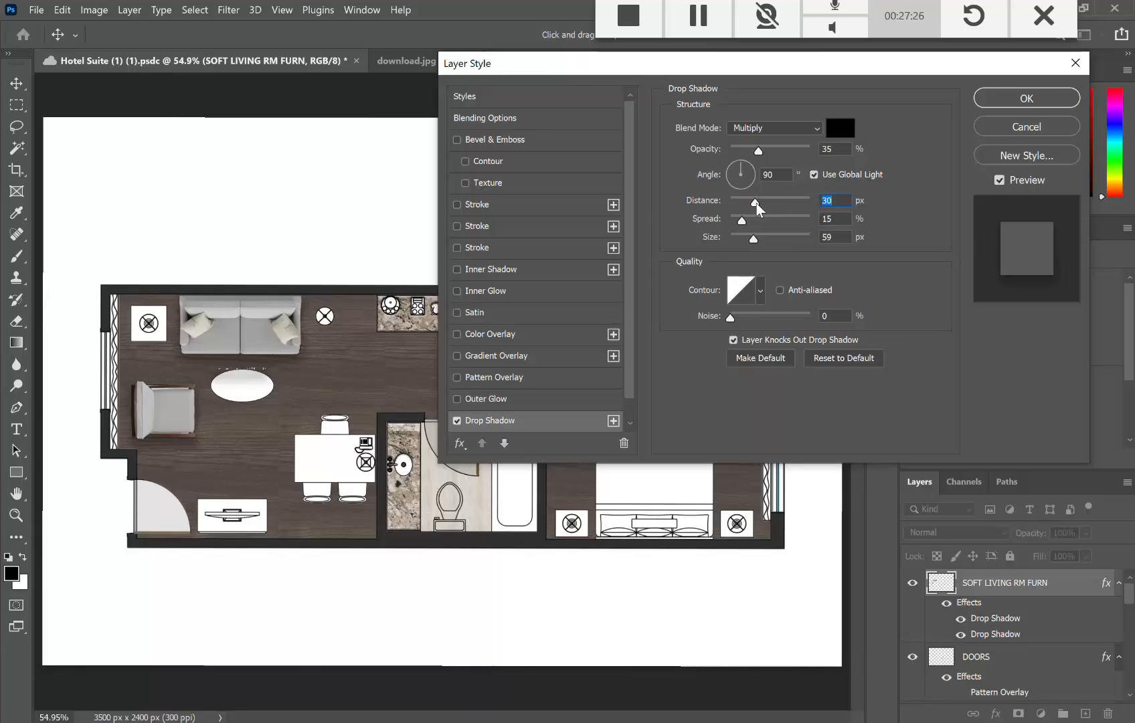
drag(757, 205, 793, 205)
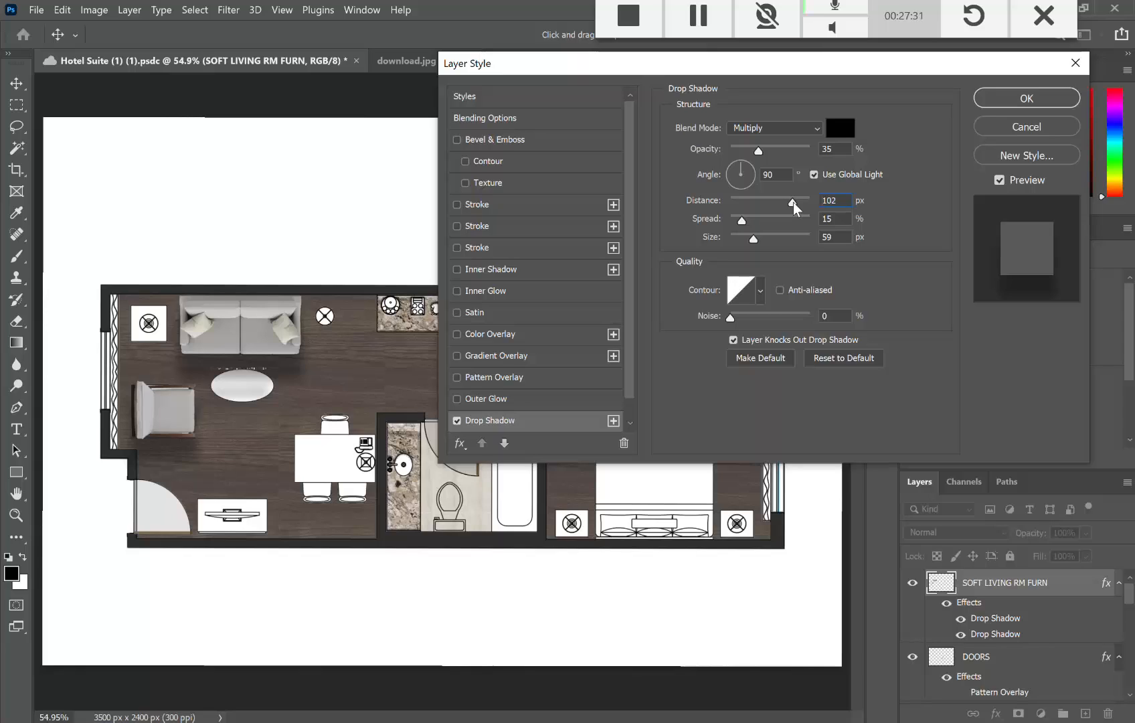
drag(794, 205, 774, 245)
drag(771, 245, 745, 216)
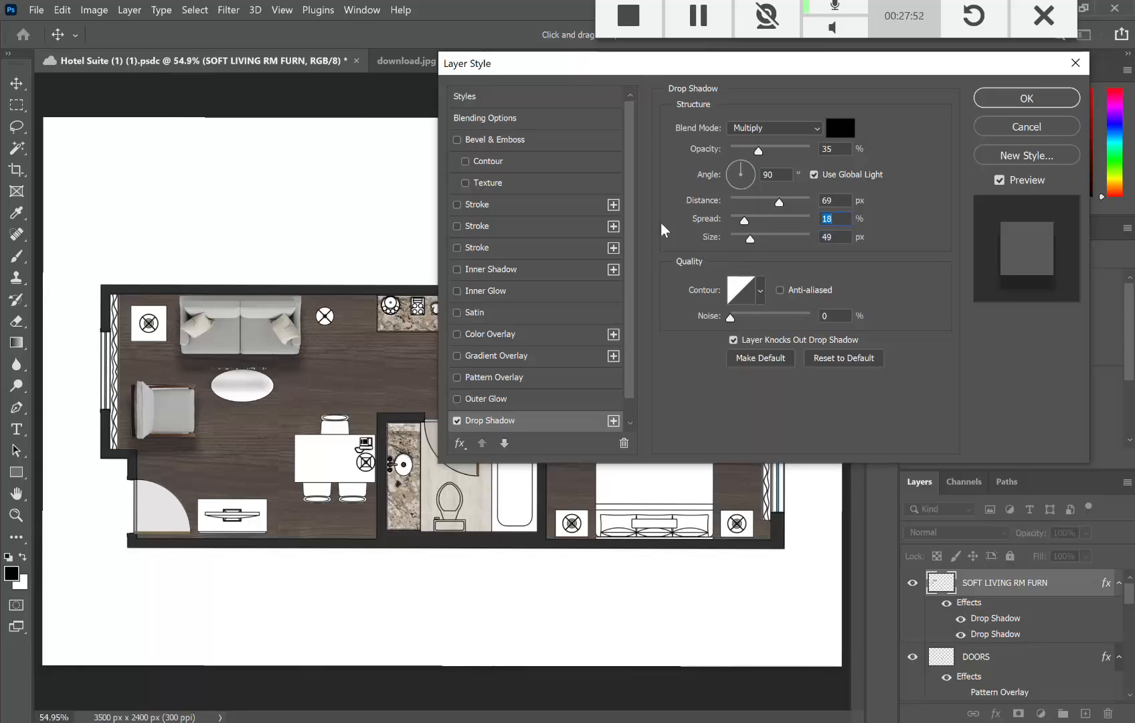
drag(745, 221, 742, 220)
Step: Add Inner Glow and Inner Shadow, set distance to 55 px, and apply the effects
click(457, 291)
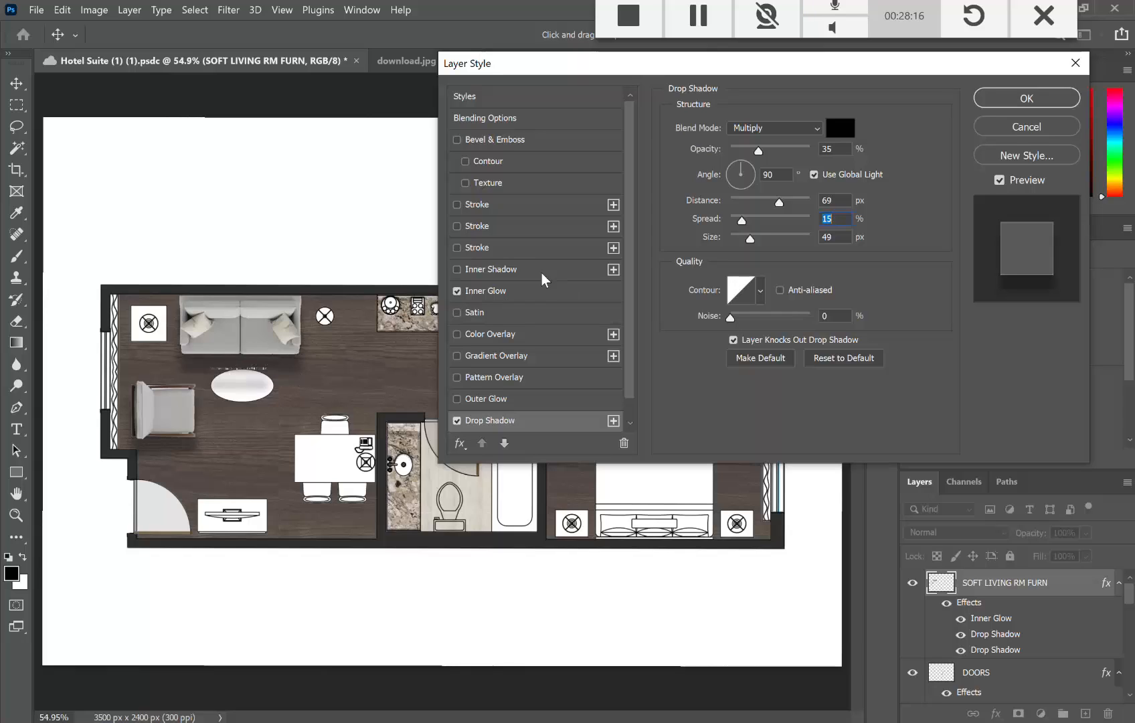
click(457, 270)
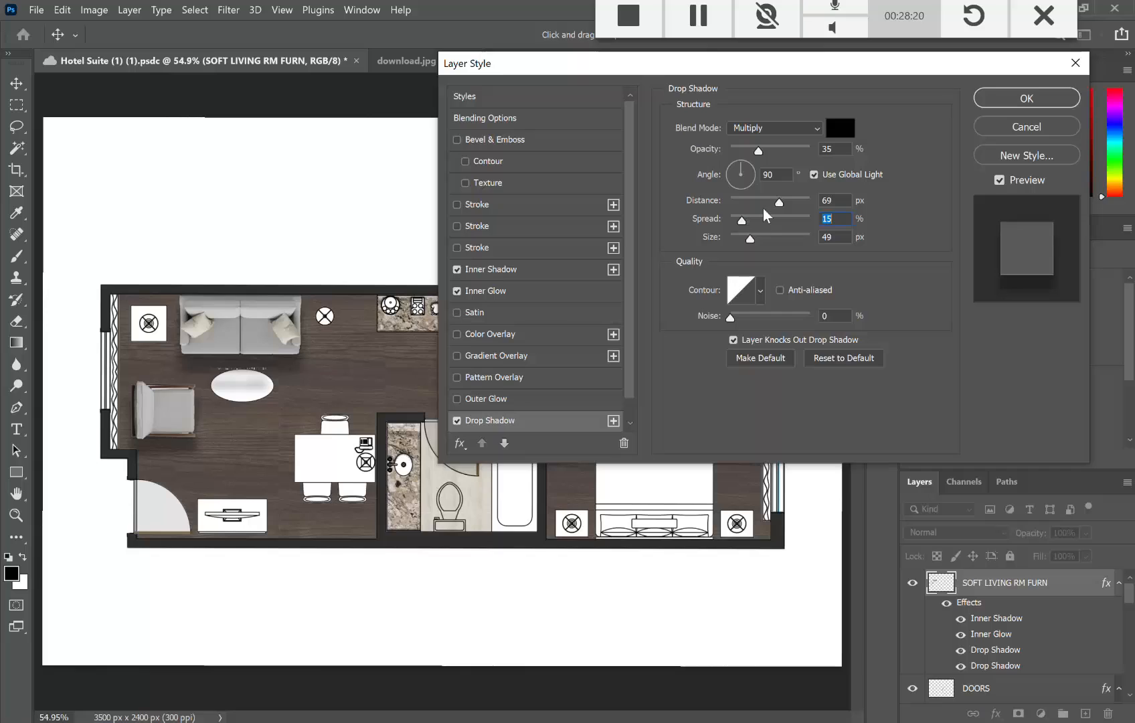
drag(779, 203, 749, 223)
click(1020, 98)
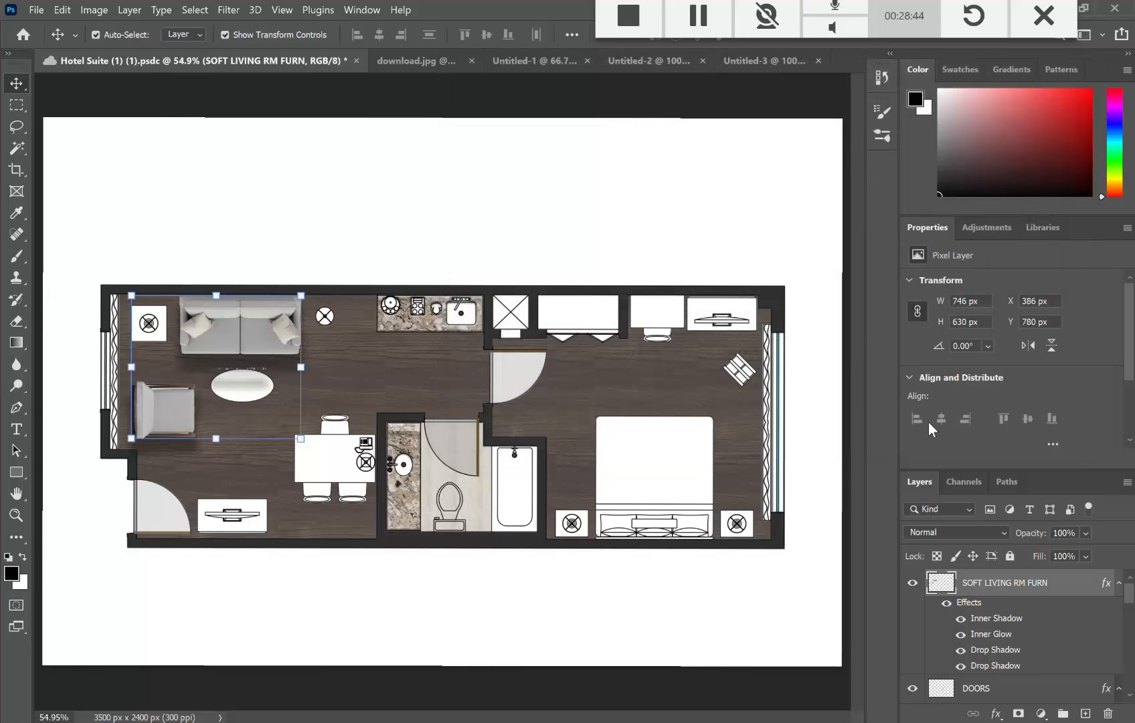
click(655, 263)
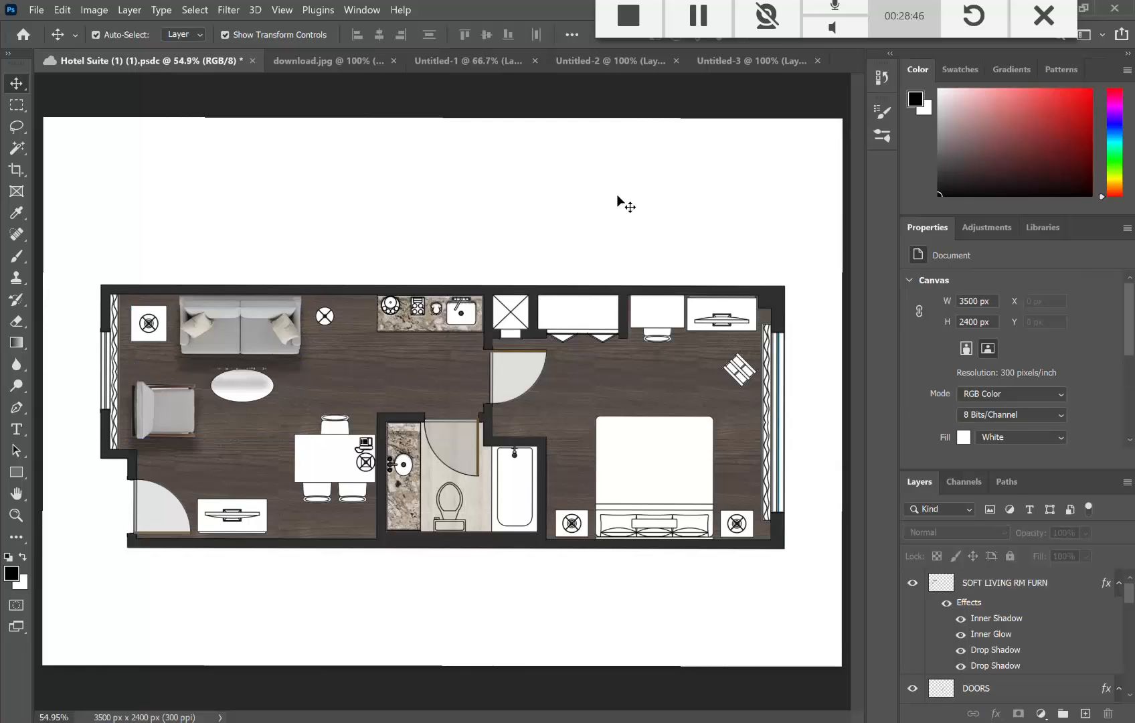